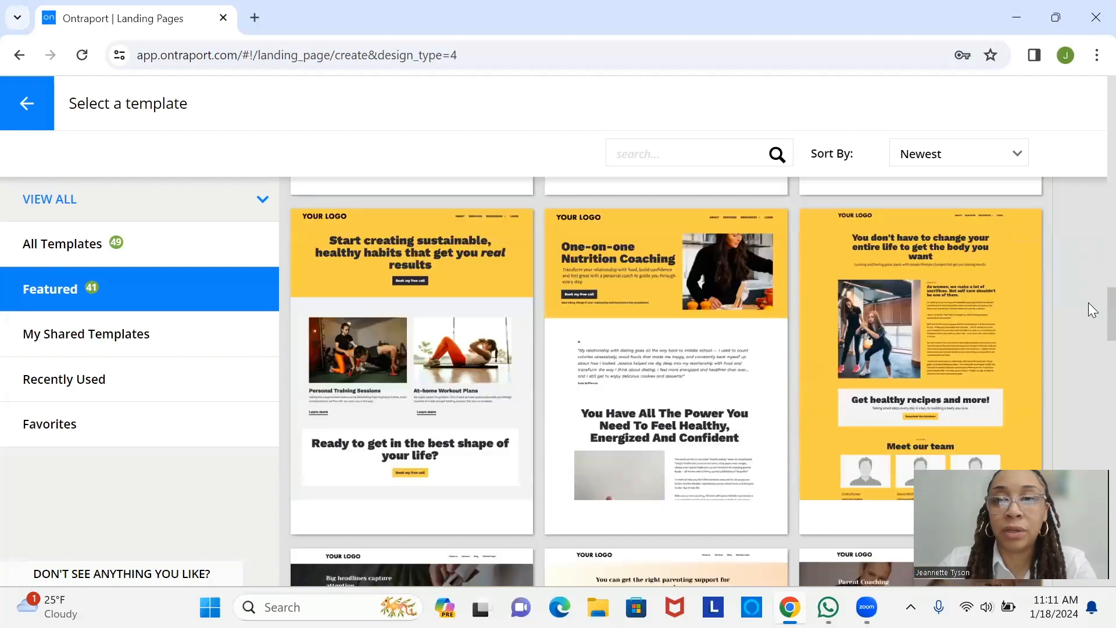
# Browse the featured templates and start a new landing page from scratch
pyautogui.scroll(-5, 1089, 302)
pyautogui.scroll(-7, 1090, 365)
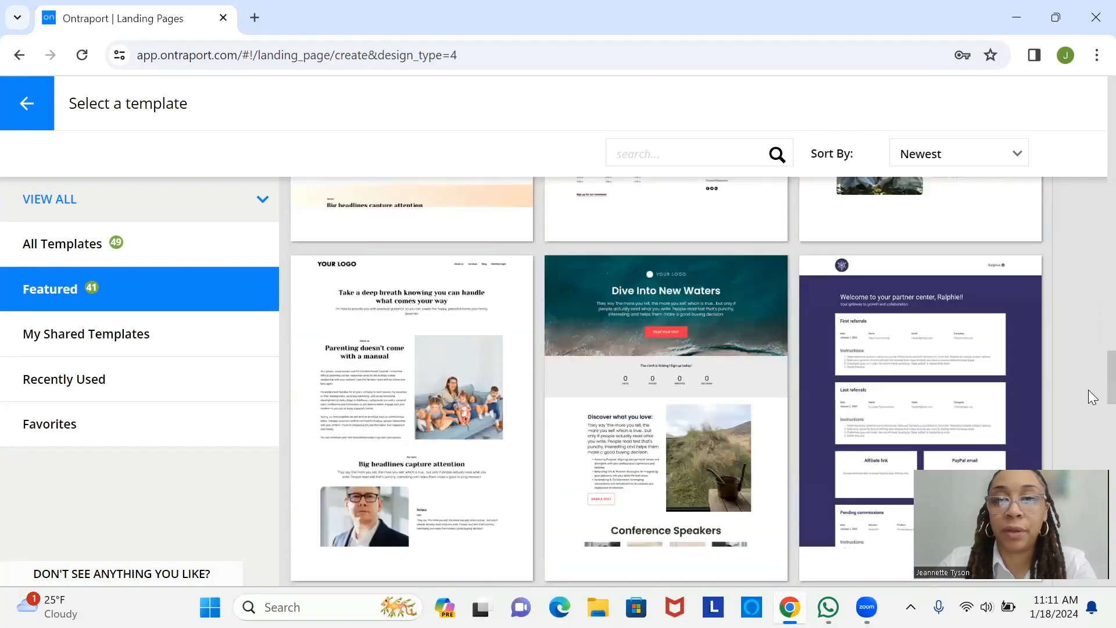
pyautogui.scroll(10, 1090, 378)
pyautogui.scroll(8, 1089, 312)
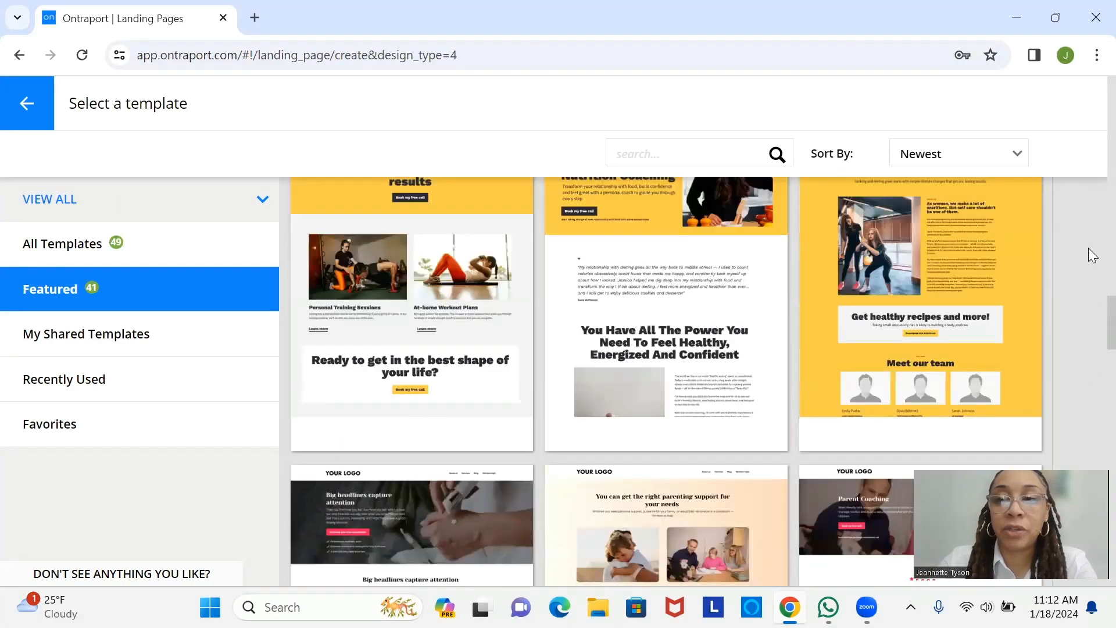
pyautogui.scroll(8, 1091, 96)
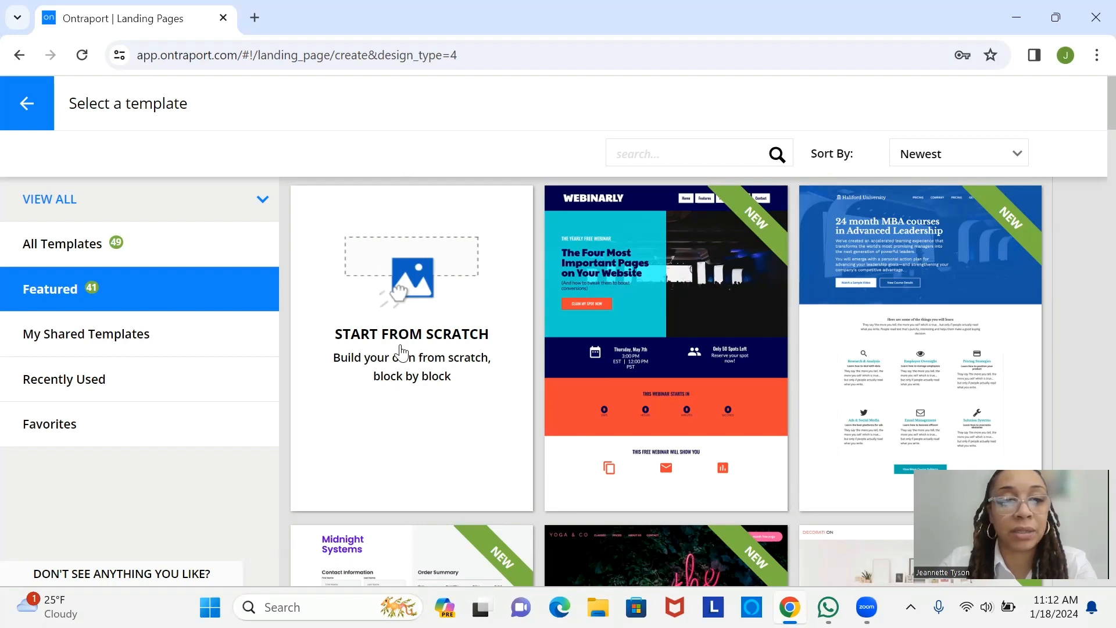
pyautogui.click(401, 351)
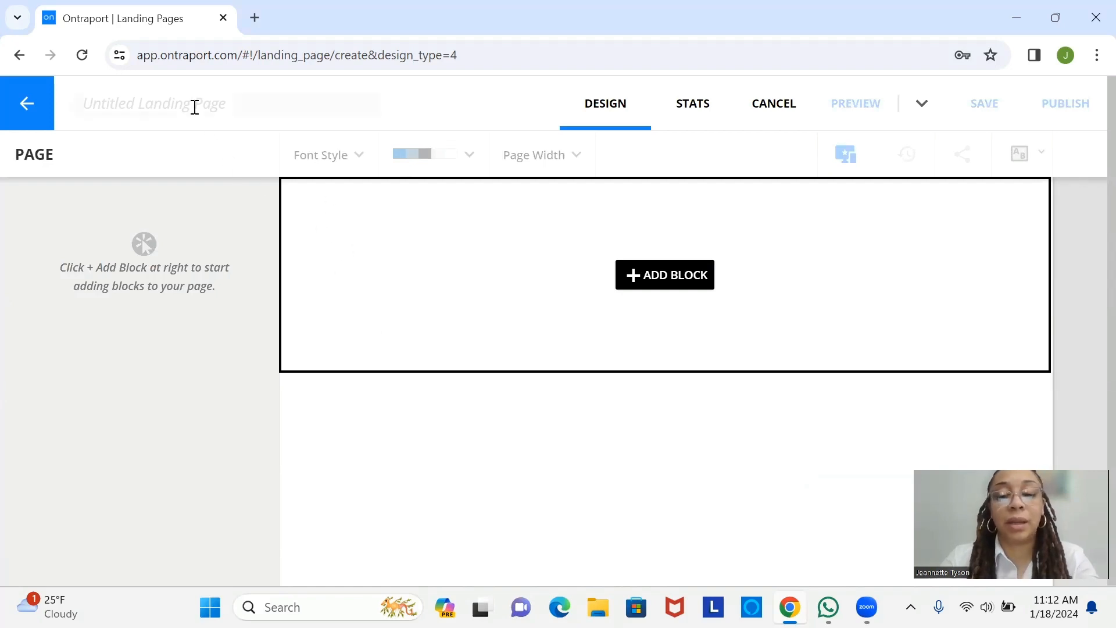
# Name the landing page OCC_LP_EXAMPLE
pyautogui.write('oc')
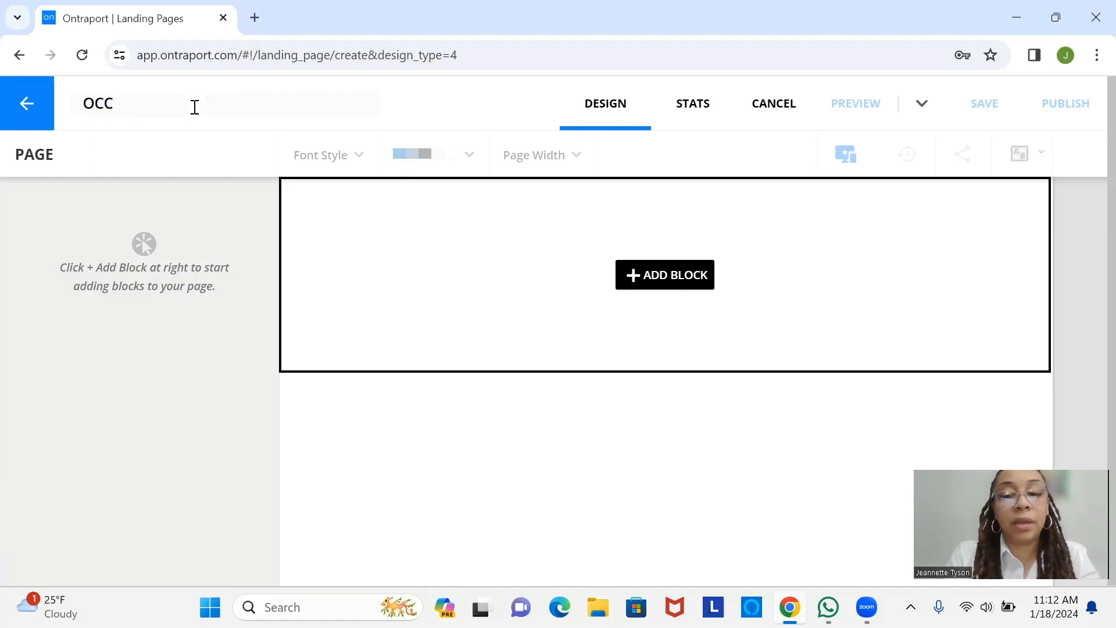
pyautogui.write('C_')
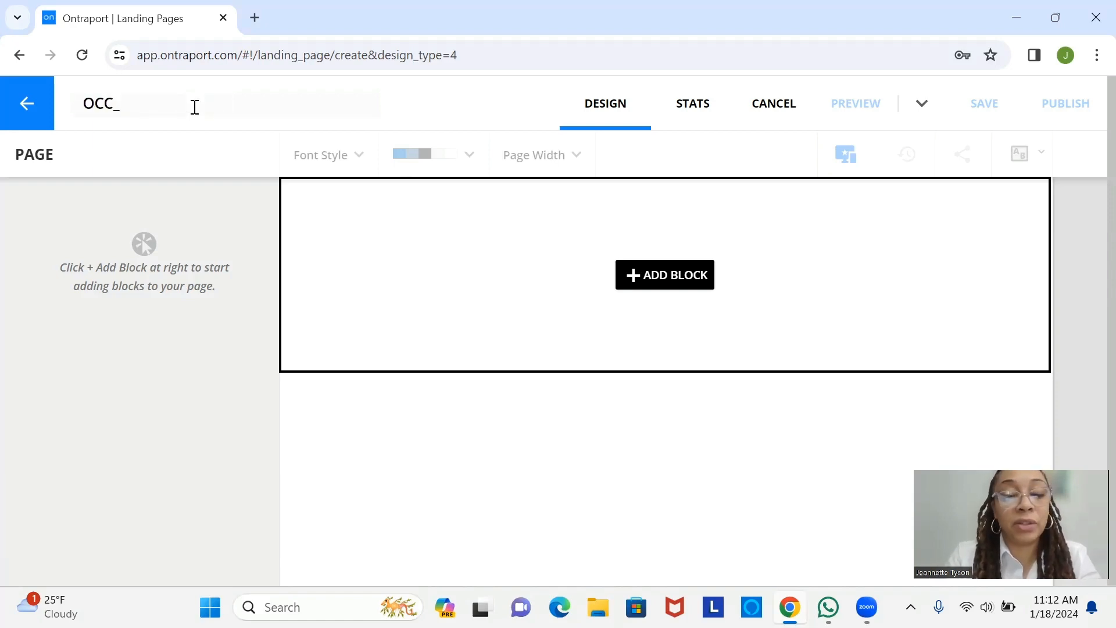
pyautogui.write('LP')
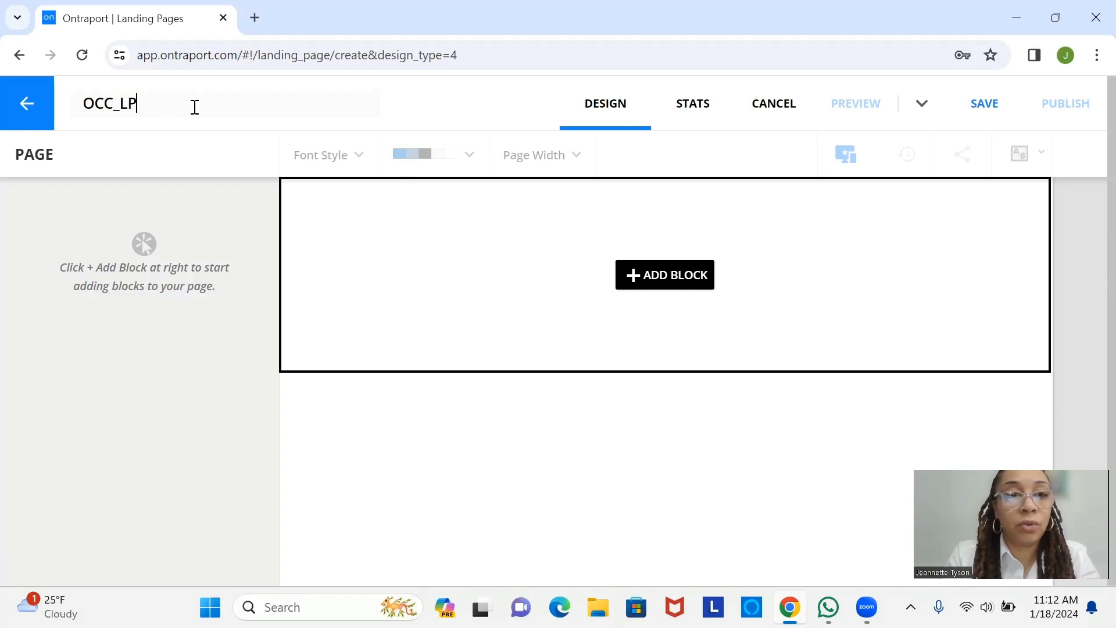
pyautogui.write('_EX')
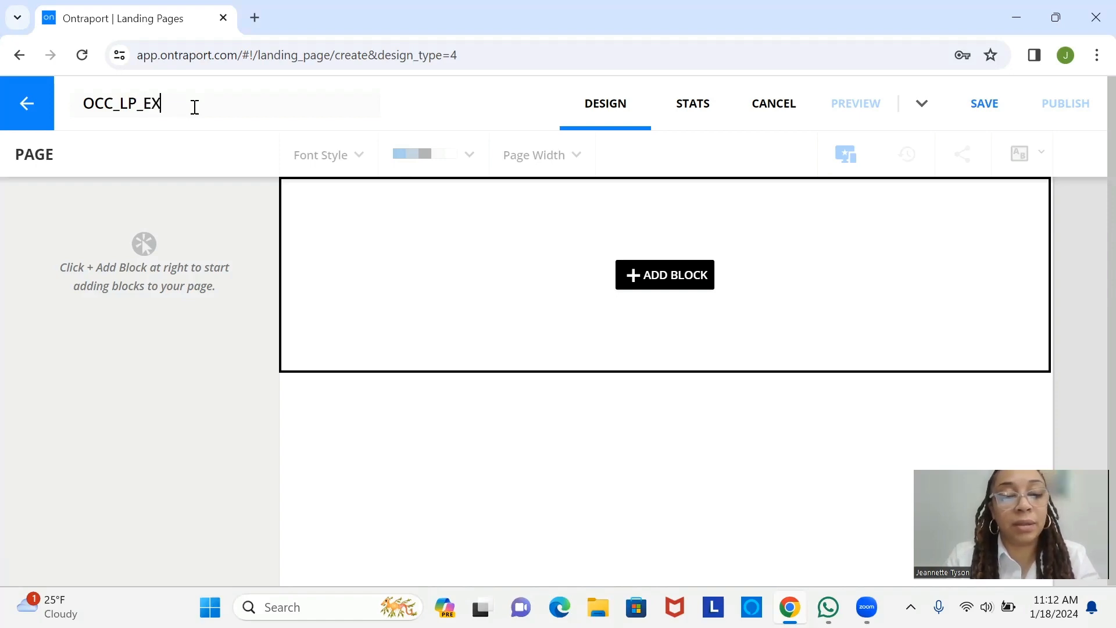
pyautogui.write('AMPLE')
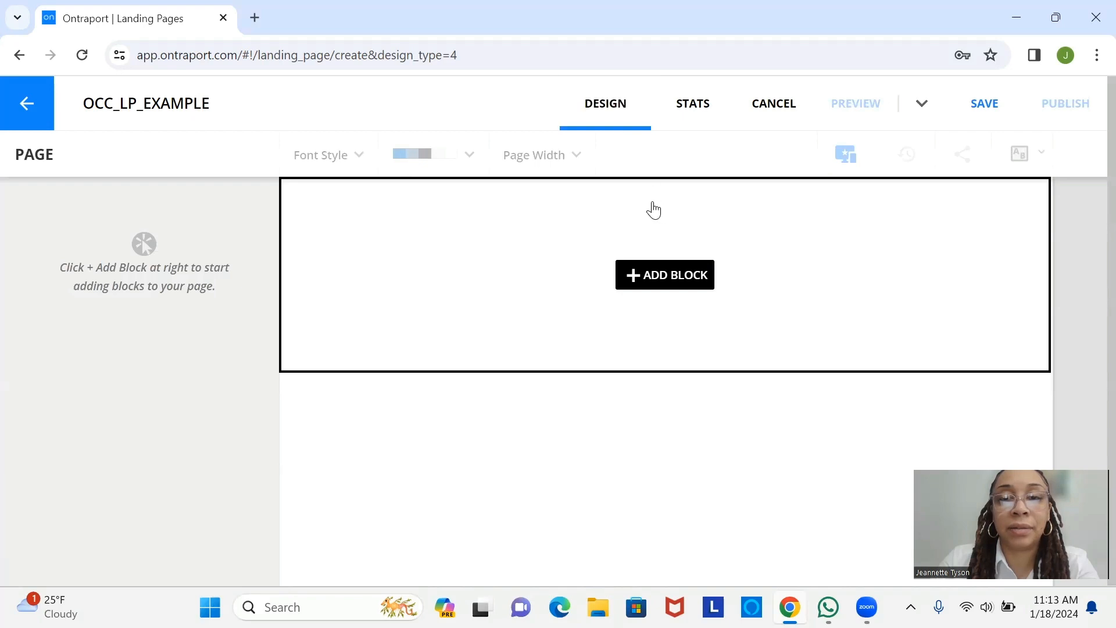
# Add a build-your-own block with one full-width row above three equal columns
pyautogui.click(657, 293)
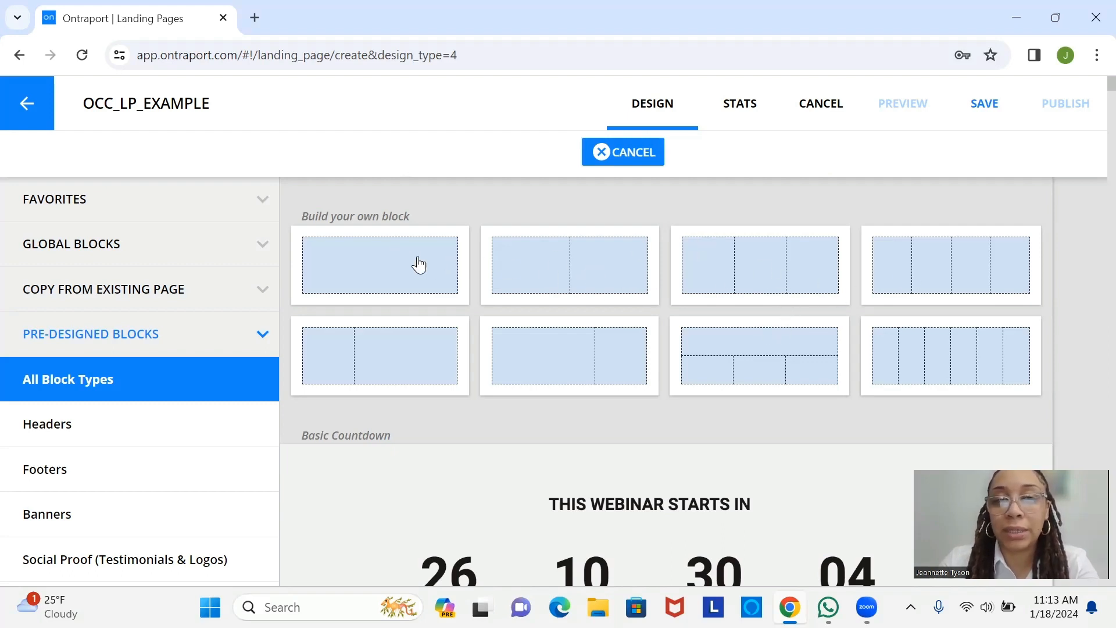
pyautogui.click(762, 346)
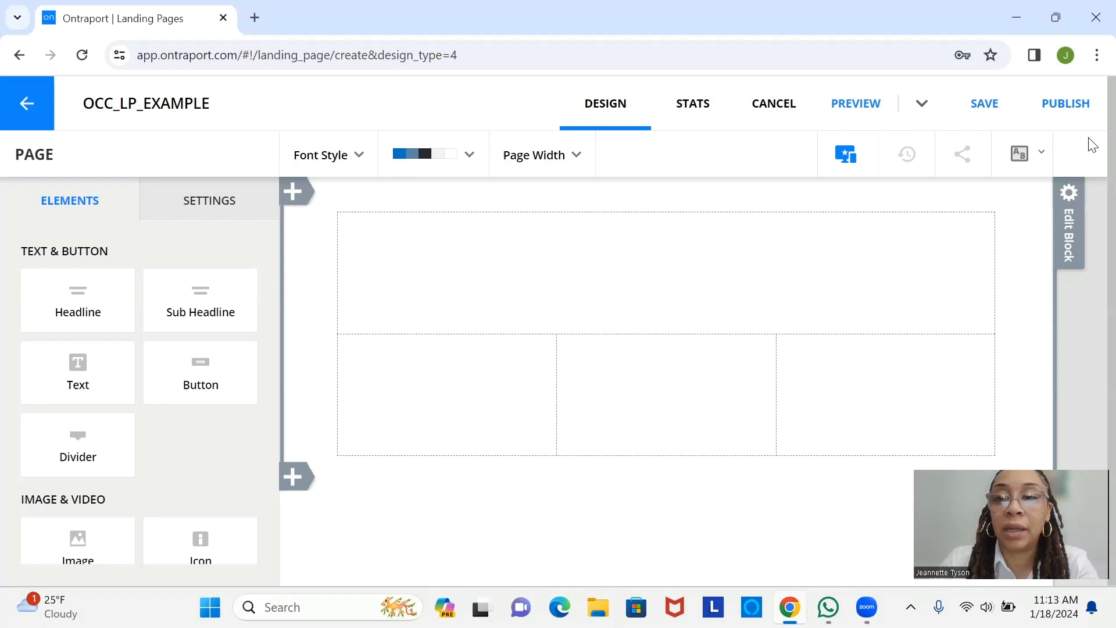
# Delete the middle column of the block's lower row, add a column back at the row's left end, and finish editing the block
pyautogui.click(1073, 202)
pyautogui.moveTo(663, 364)
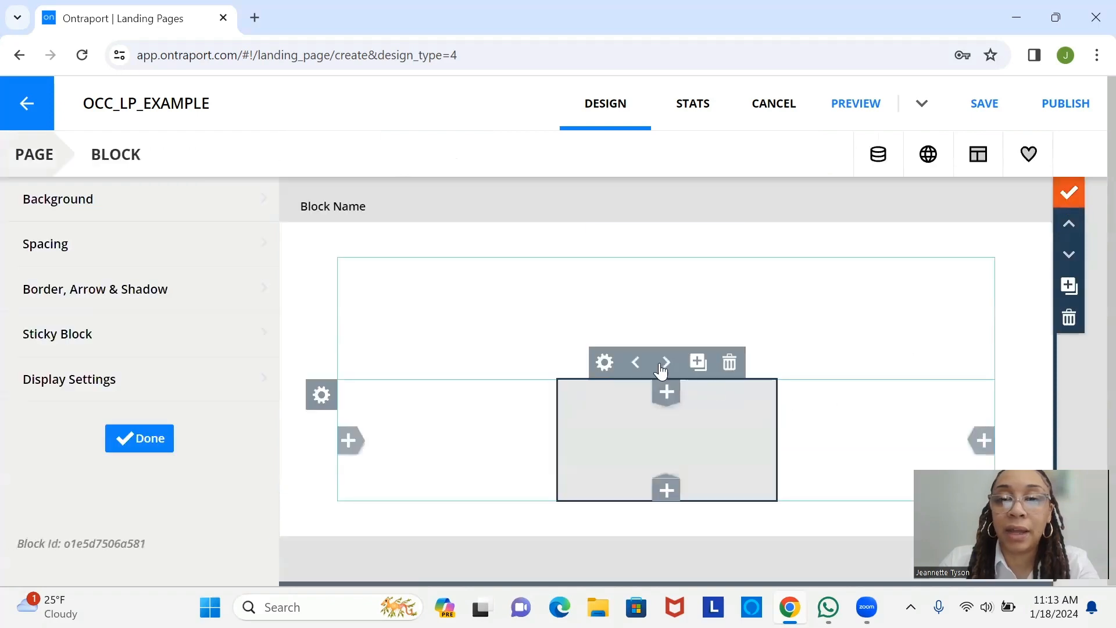
pyautogui.click(729, 362)
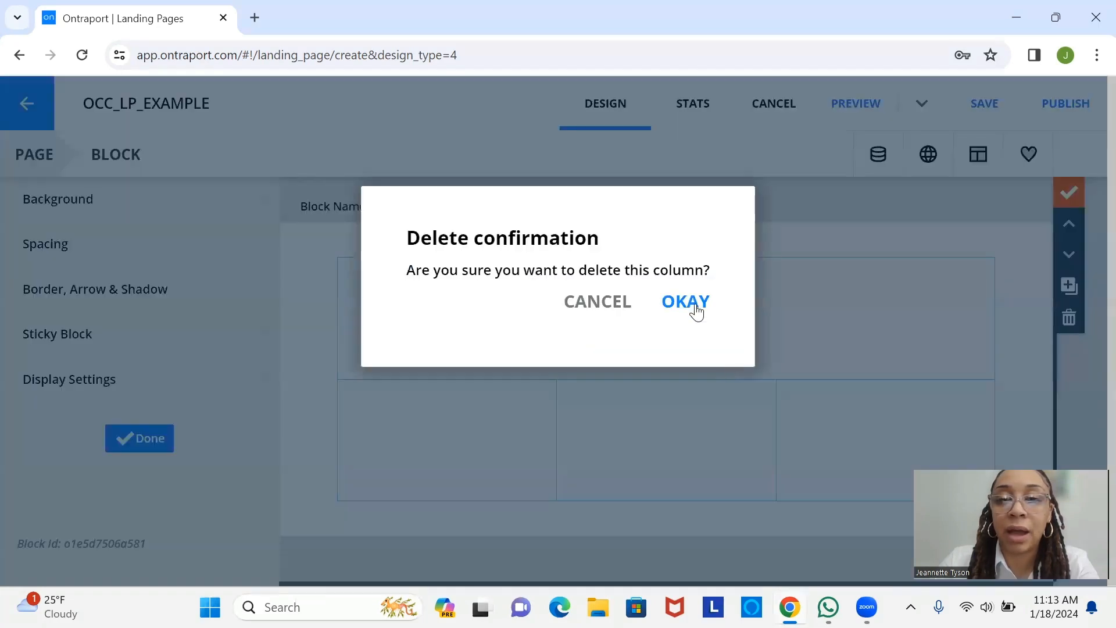
pyautogui.click(692, 305)
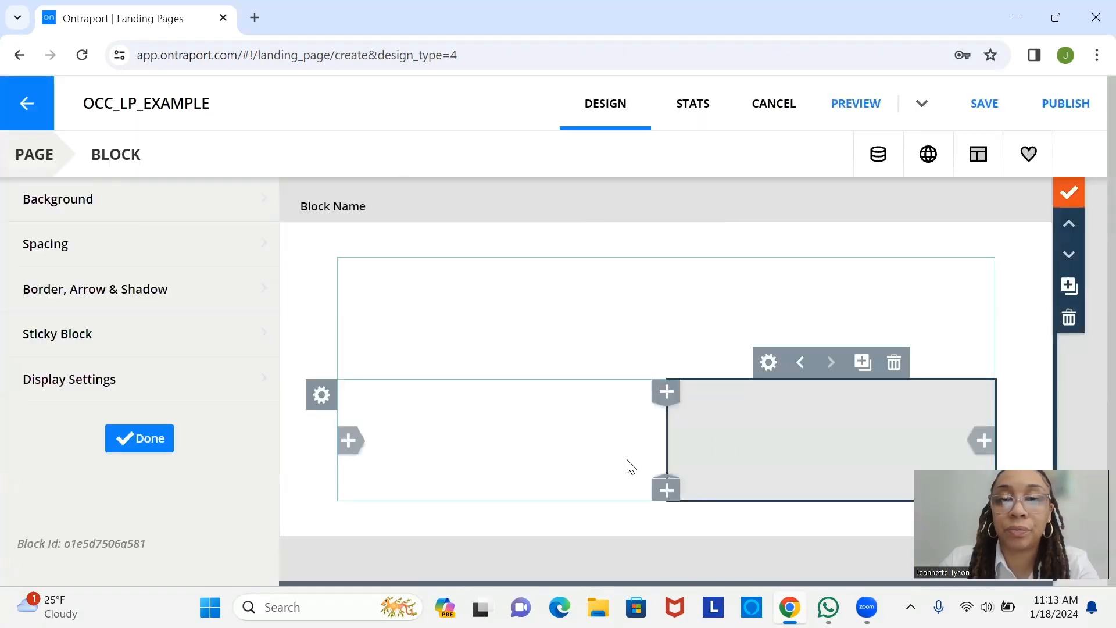
pyautogui.click(349, 447)
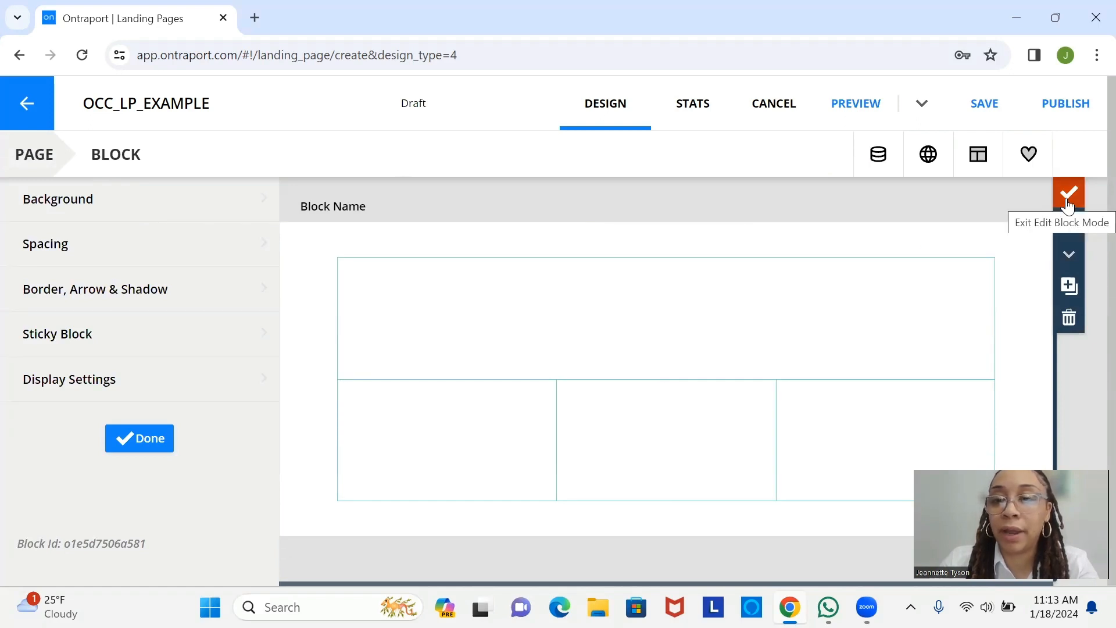
pyautogui.click(1068, 197)
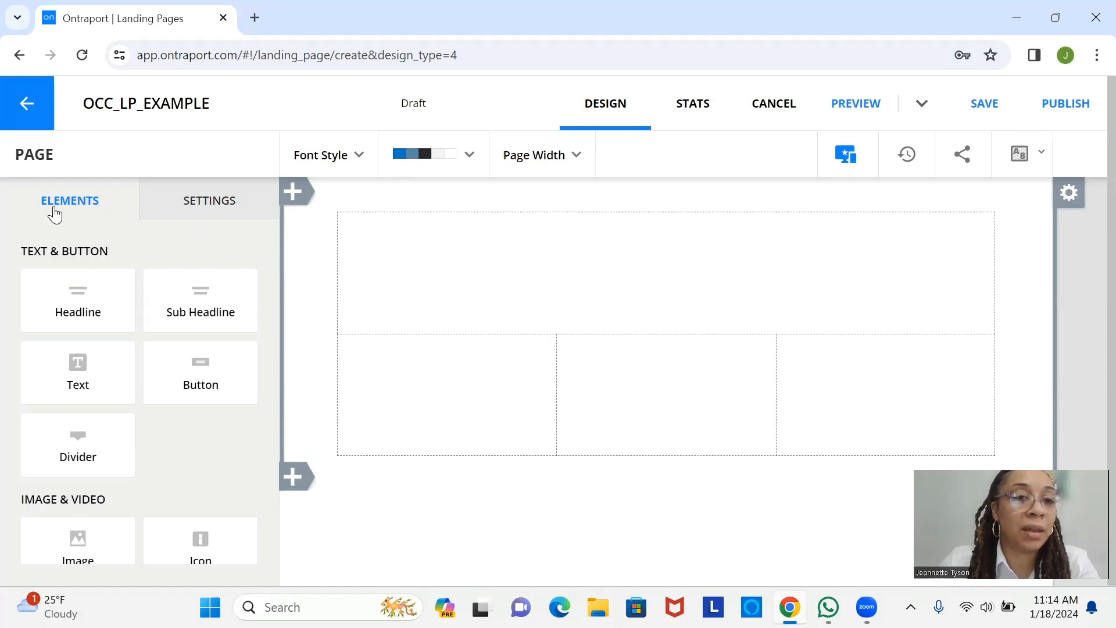
# Place a headline in the block's full-width row, a text element in the first lower column and an image element in the middle one
pyautogui.moveTo(115, 327); pyautogui.dragTo(616, 294)
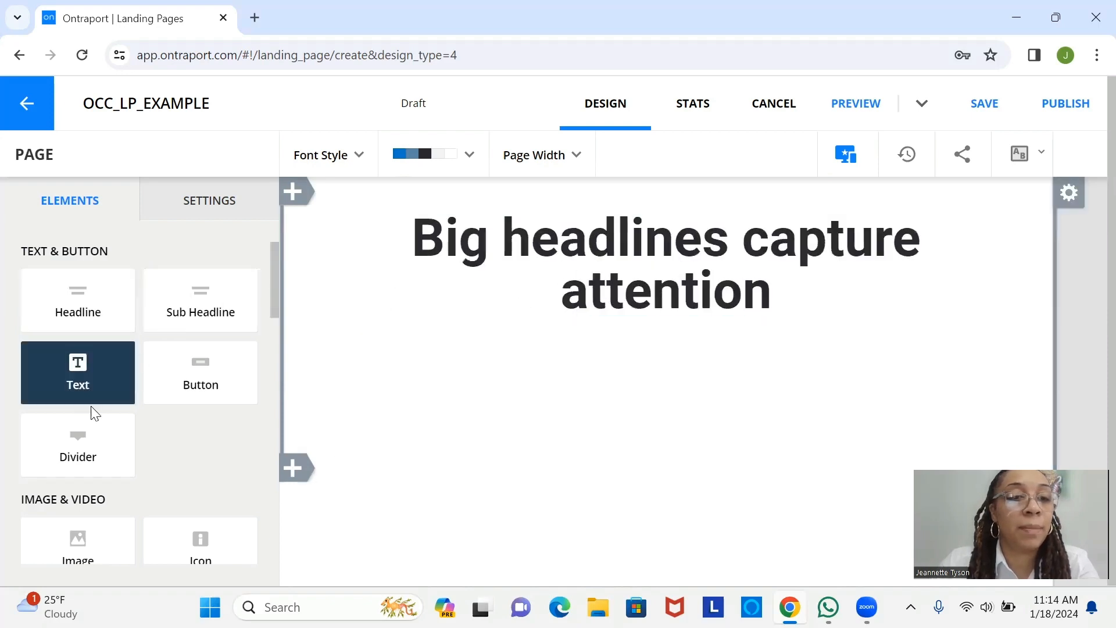
pyautogui.moveTo(77, 386); pyautogui.dragTo(444, 375)
pyautogui.moveTo(88, 535); pyautogui.dragTo(698, 349)
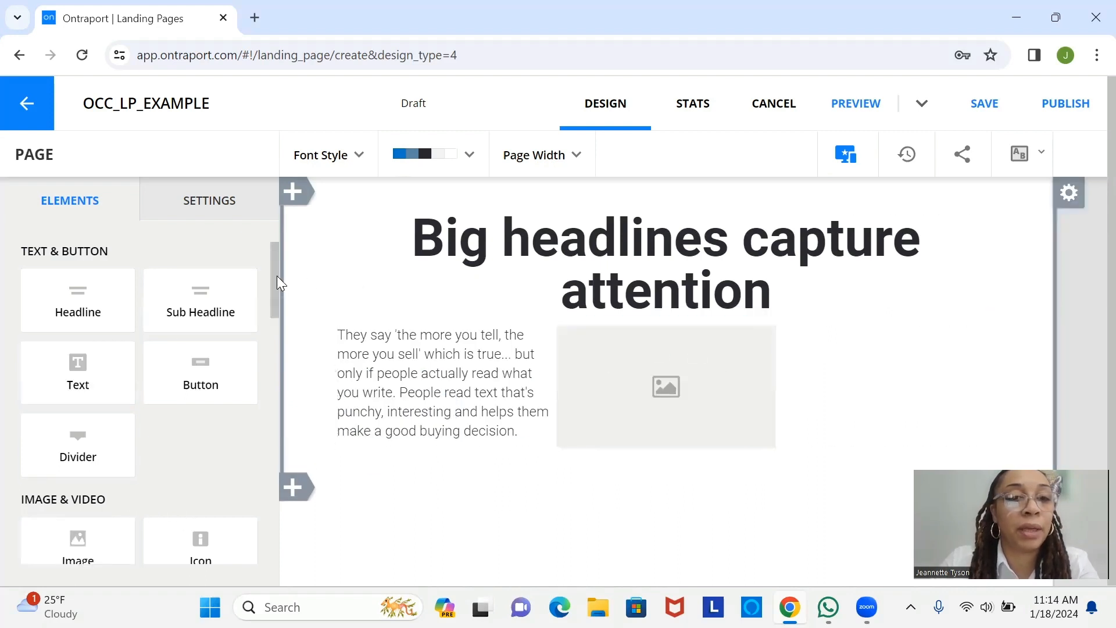
pyautogui.scroll(-5, 264, 393)
pyautogui.scroll(6, 250, 279)
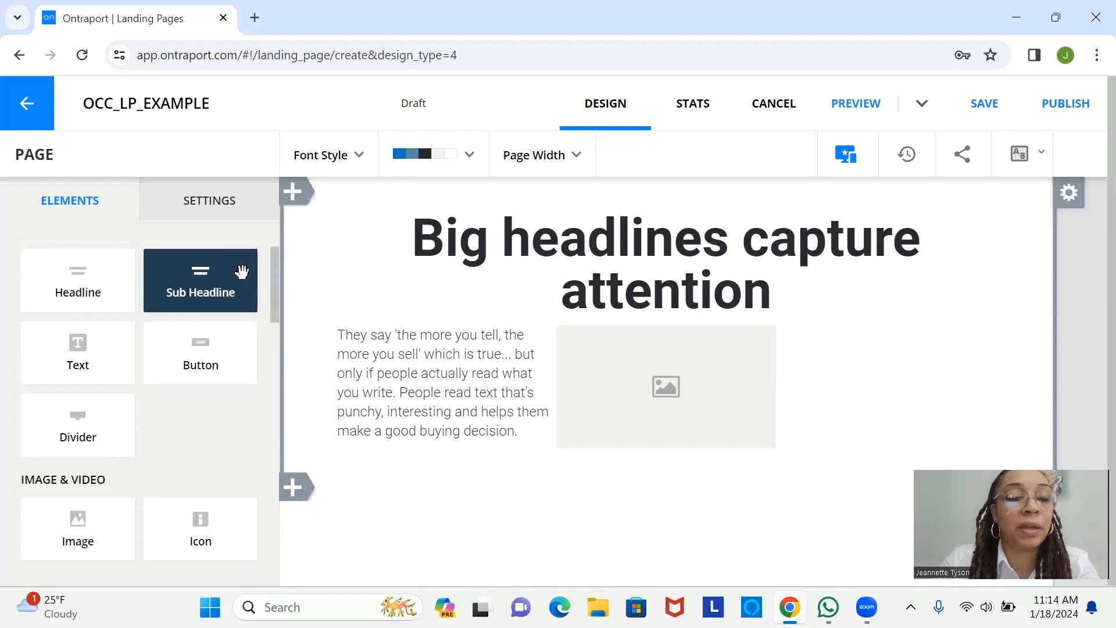
# Examine the page settings, including the SEO and social options, the favicon and the remaining entries
pyautogui.click(183, 216)
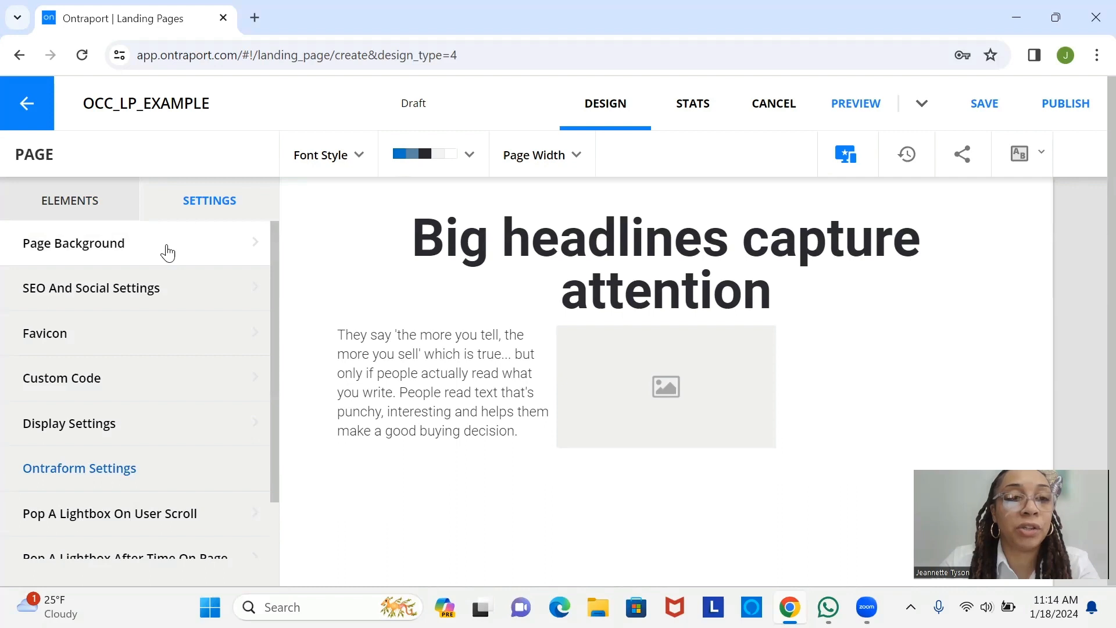
pyautogui.click(172, 297)
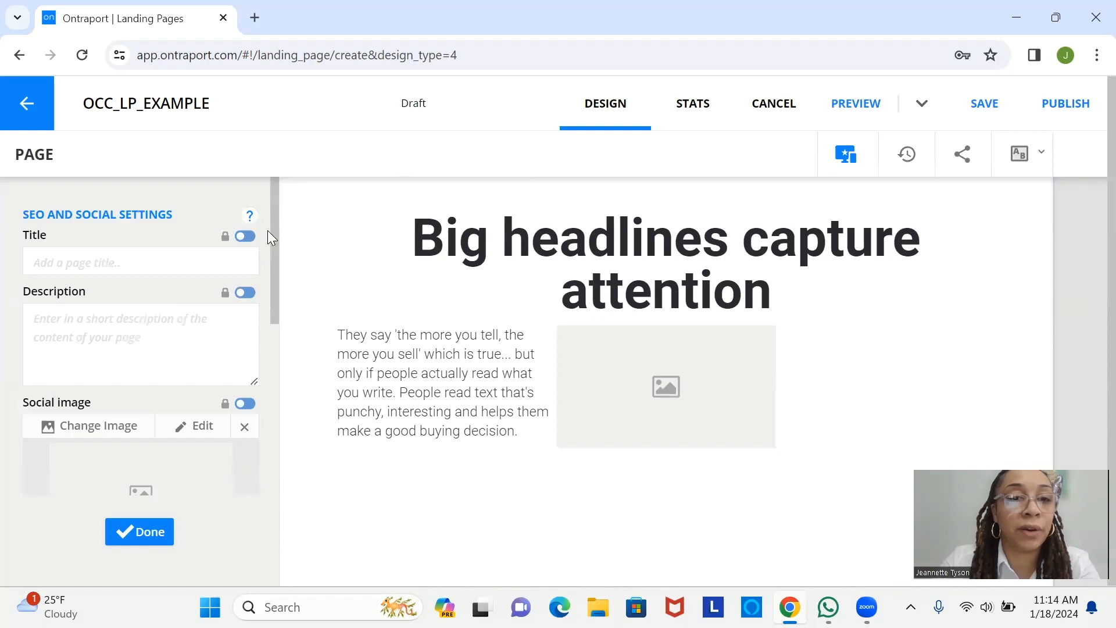
pyautogui.moveTo(276, 234)
pyautogui.mouseDown()
pyautogui.moveTo(274, 341)
pyautogui.moveTo(289, 227)
pyautogui.mouseUp()
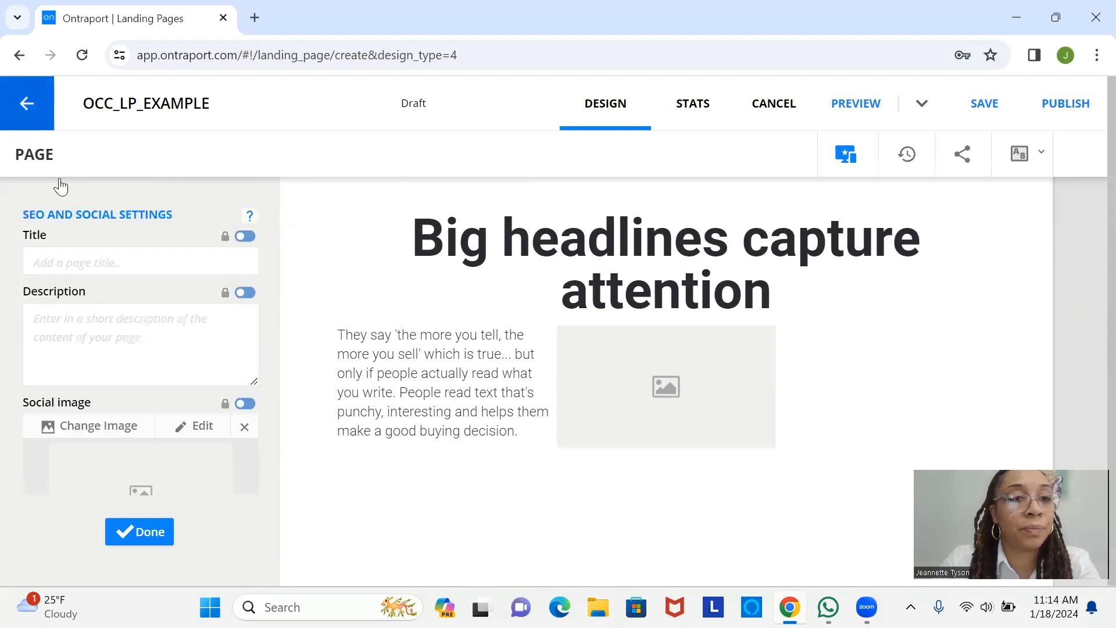
pyautogui.click(91, 343)
pyautogui.click(154, 532)
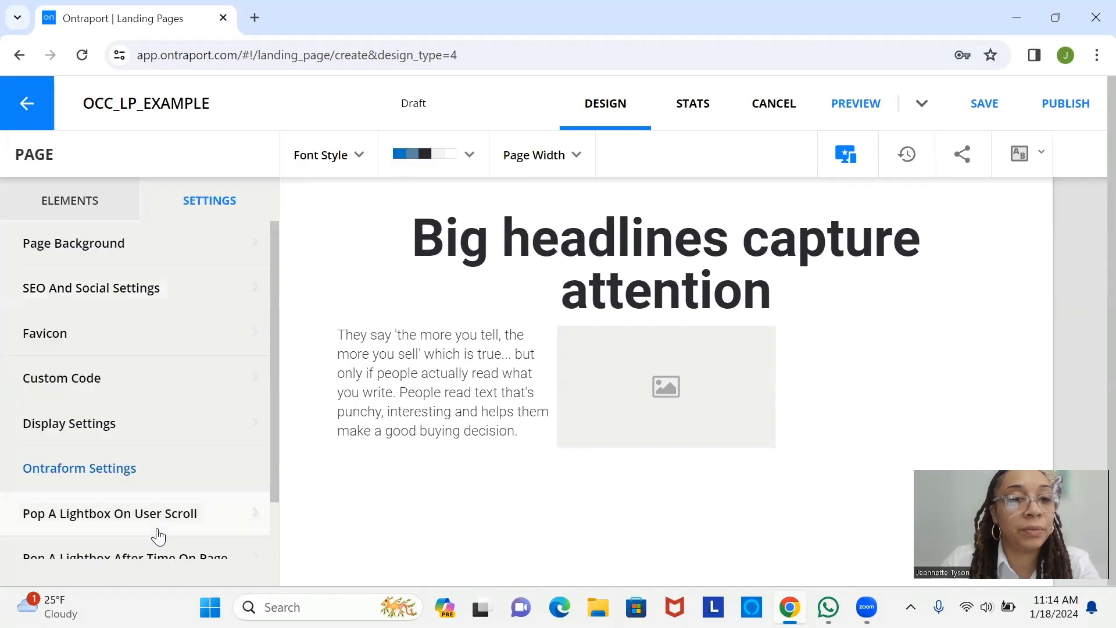
pyautogui.click(127, 342)
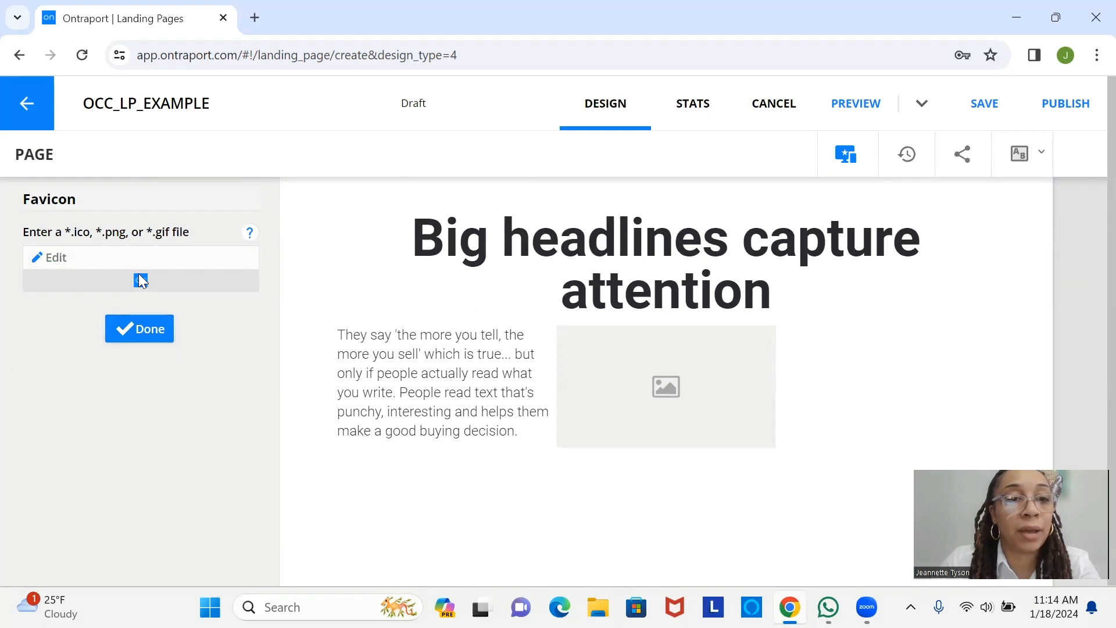
pyautogui.click(146, 334)
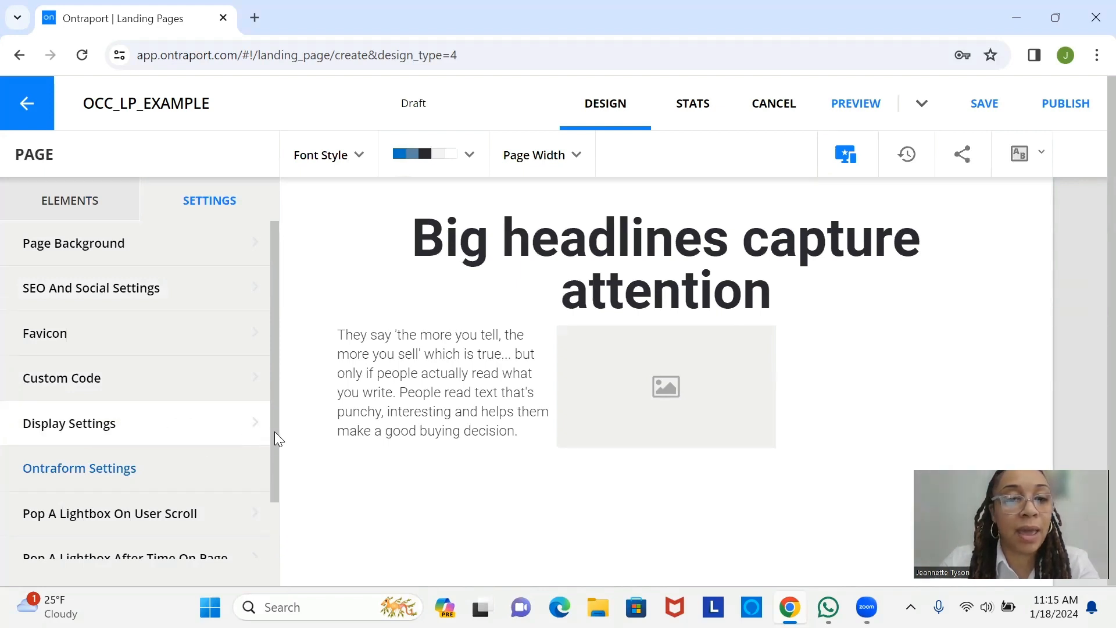
pyautogui.moveTo(278, 447); pyautogui.dragTo(267, 522)
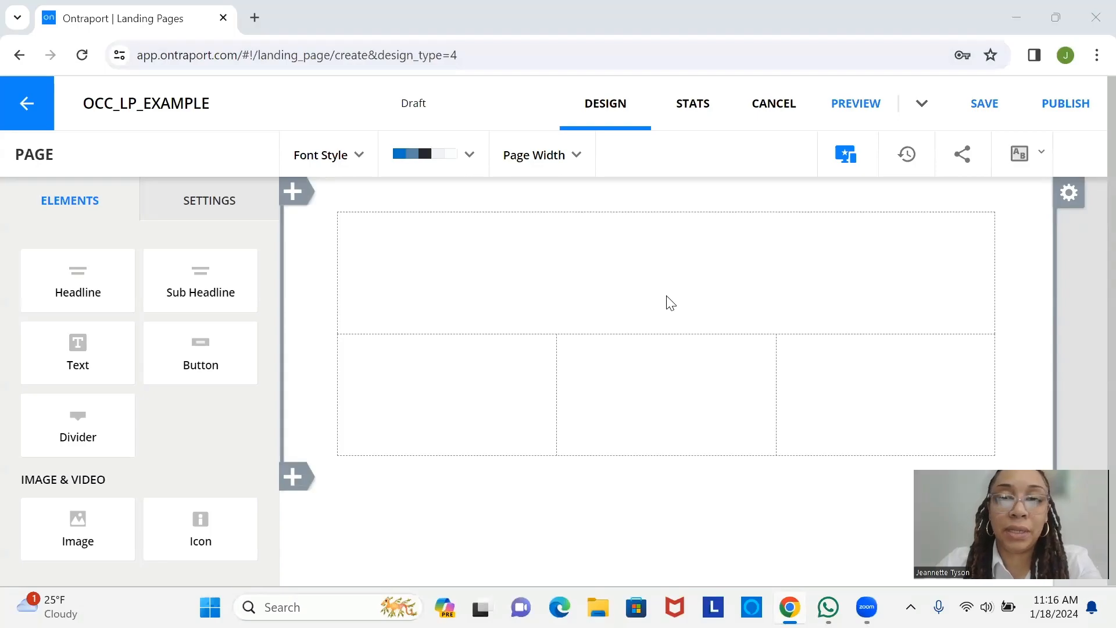
# Delete the full-width row from the block and finish editing the block
pyautogui.click(1076, 210)
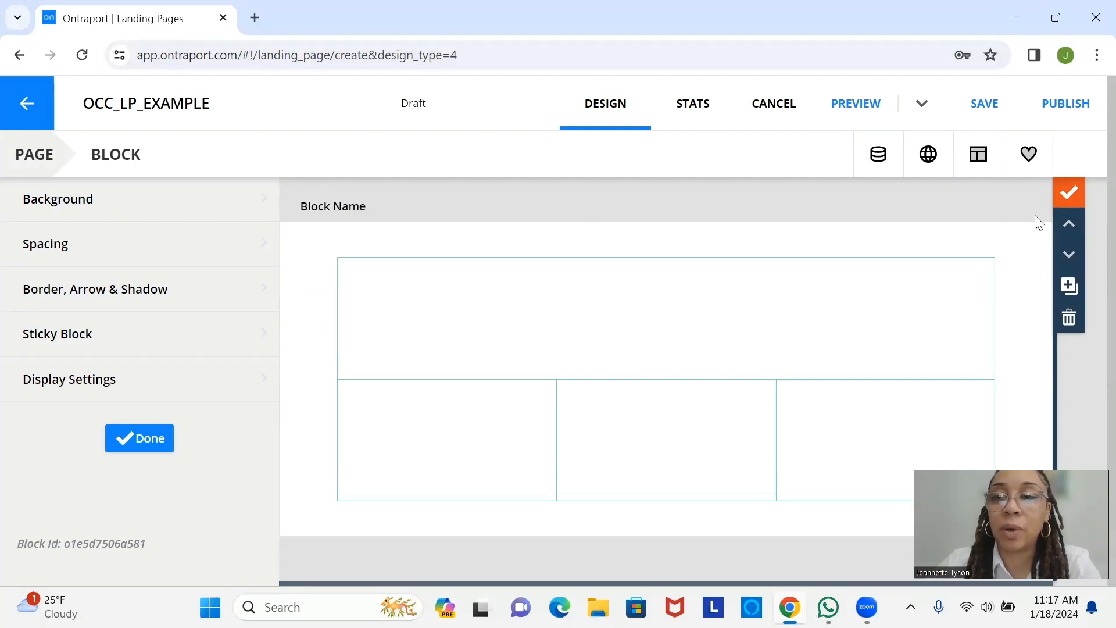
pyautogui.click(1069, 192)
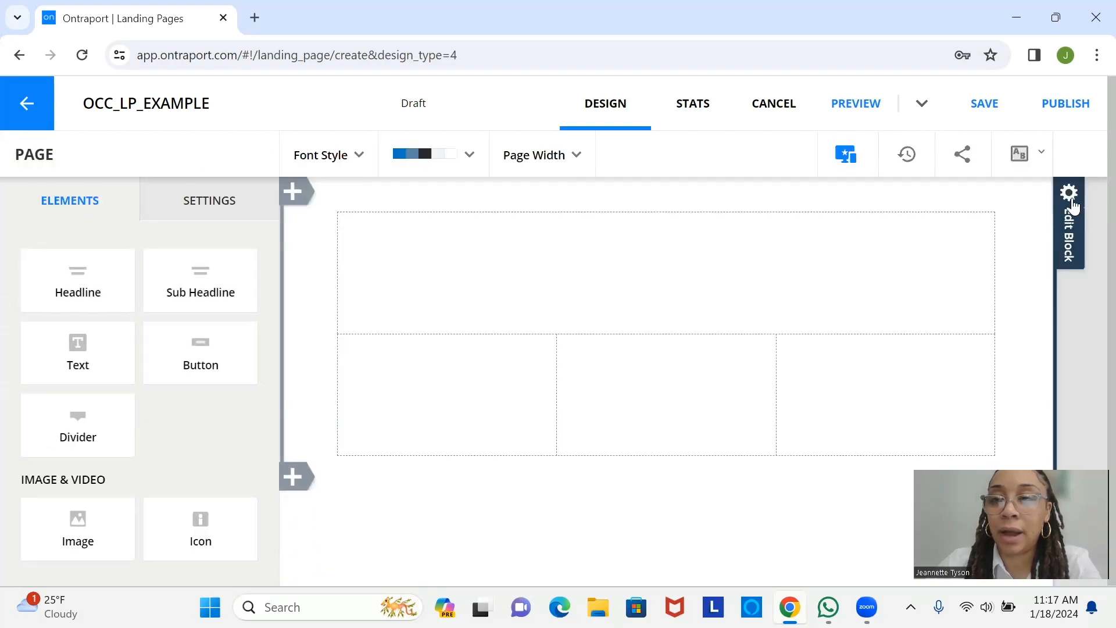
pyautogui.click(1079, 199)
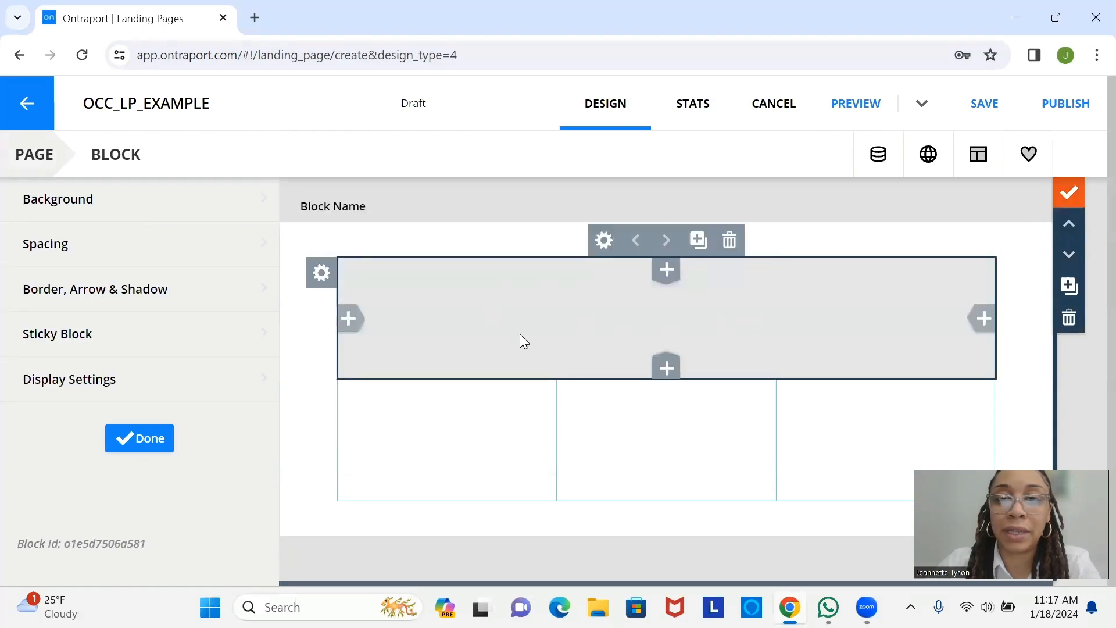
pyautogui.click(730, 241)
pyautogui.click(694, 302)
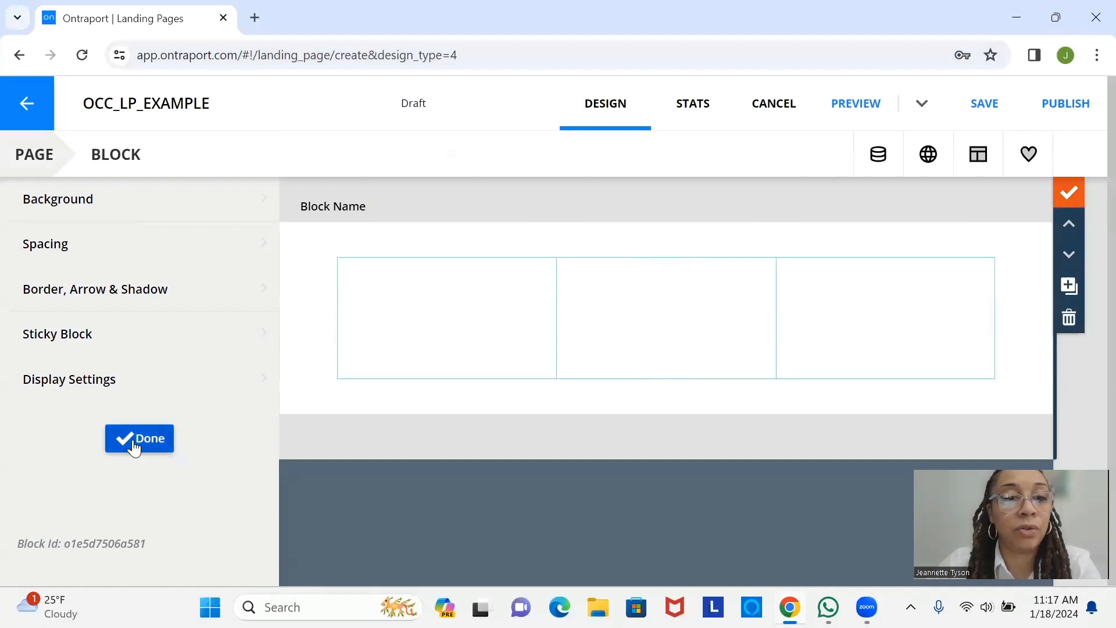
pyautogui.click(135, 440)
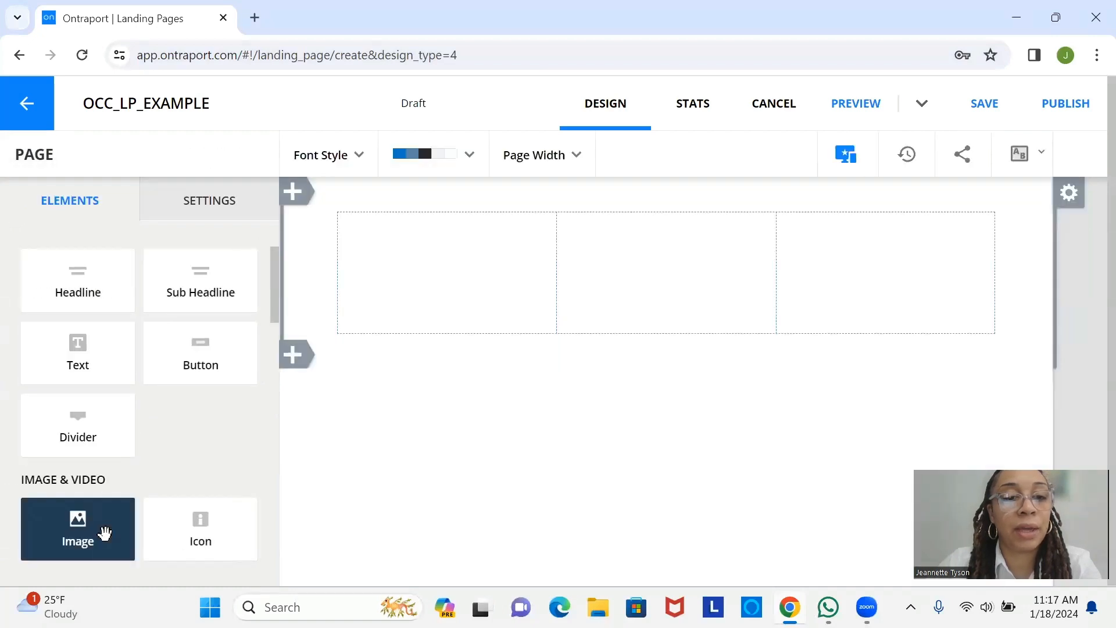
# Place an image element in the block's middle column and fill it with the OCC Opens Clicks Cash logo
pyautogui.moveTo(105, 533); pyautogui.dragTo(678, 272)
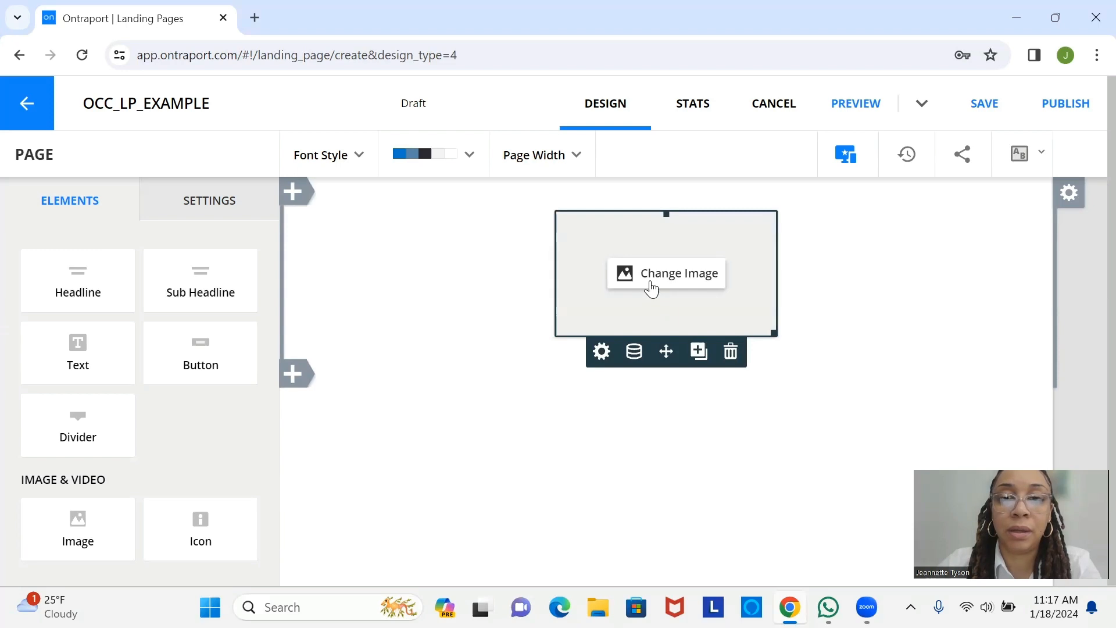
pyautogui.click(650, 280)
pyautogui.moveTo(826, 463)
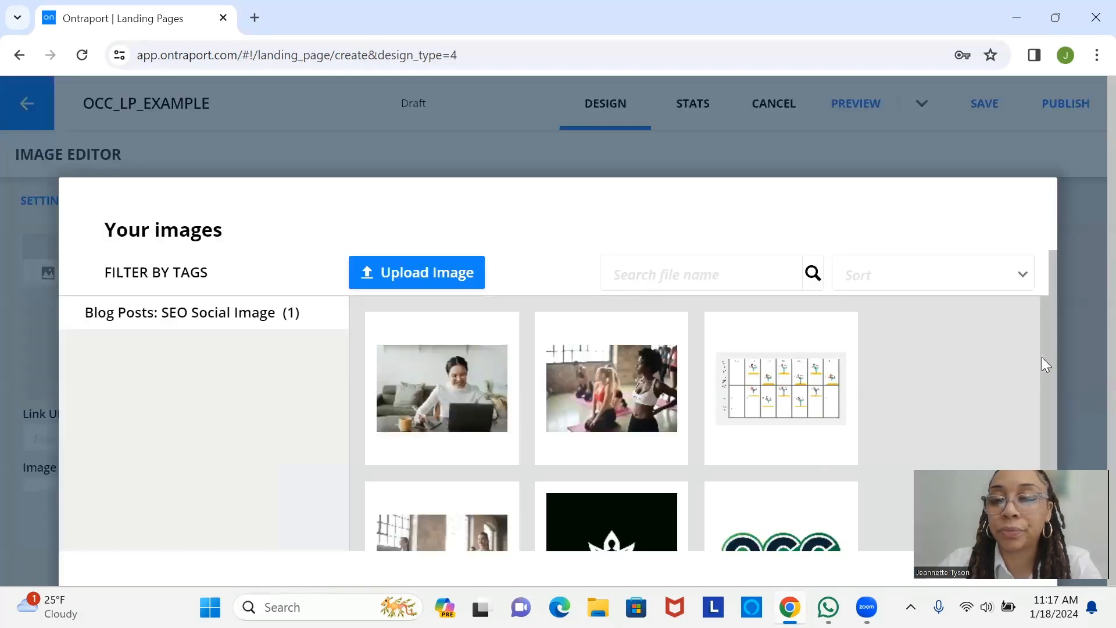
pyautogui.scroll(-2, 1043, 357)
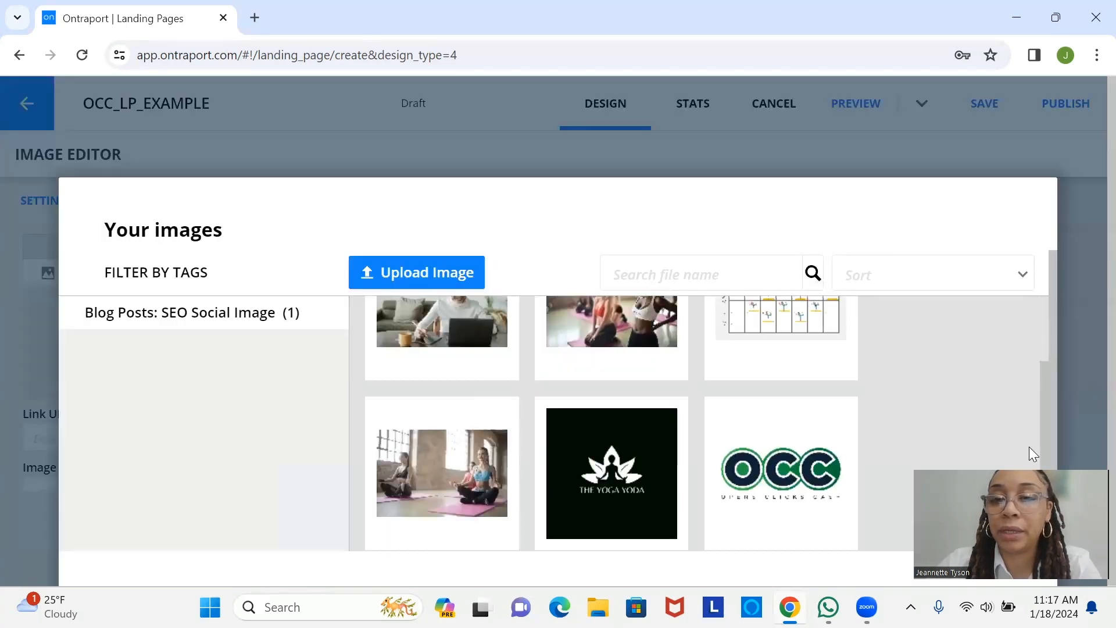
pyautogui.click(788, 529)
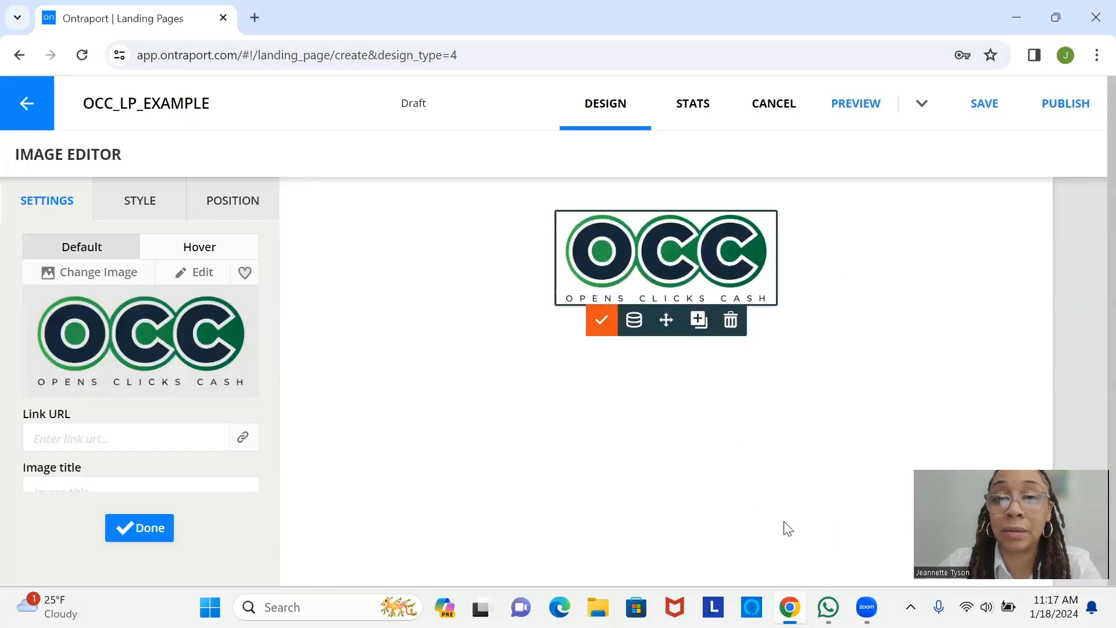
# Finish editing the logo image, set the logo block's top and bottom padding to 10 px, and close the block settings
pyautogui.click(602, 322)
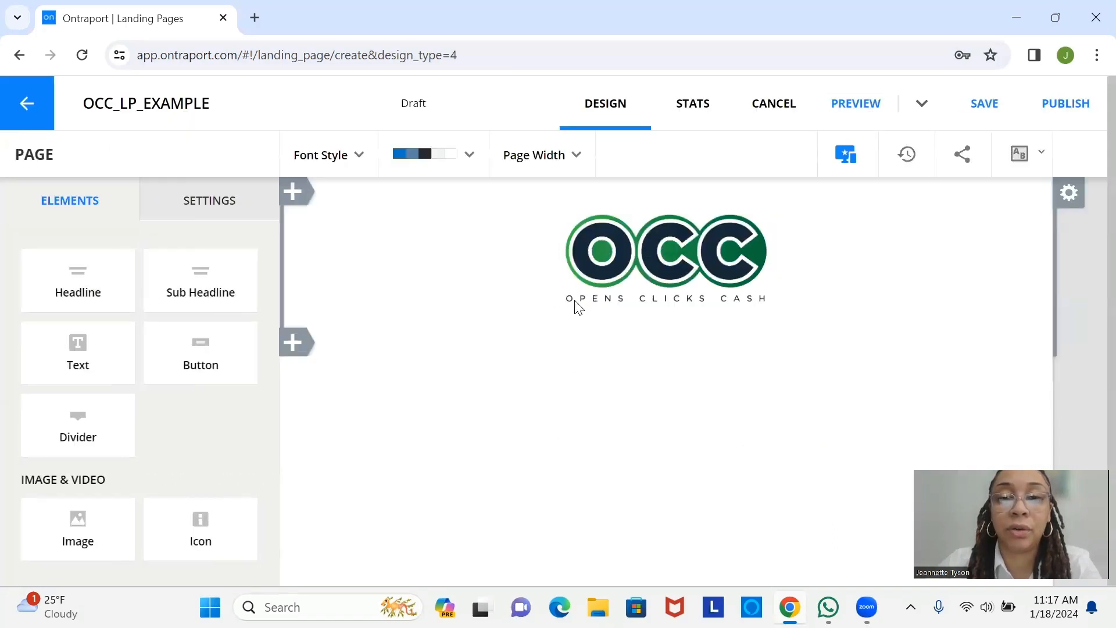
pyautogui.click(1073, 195)
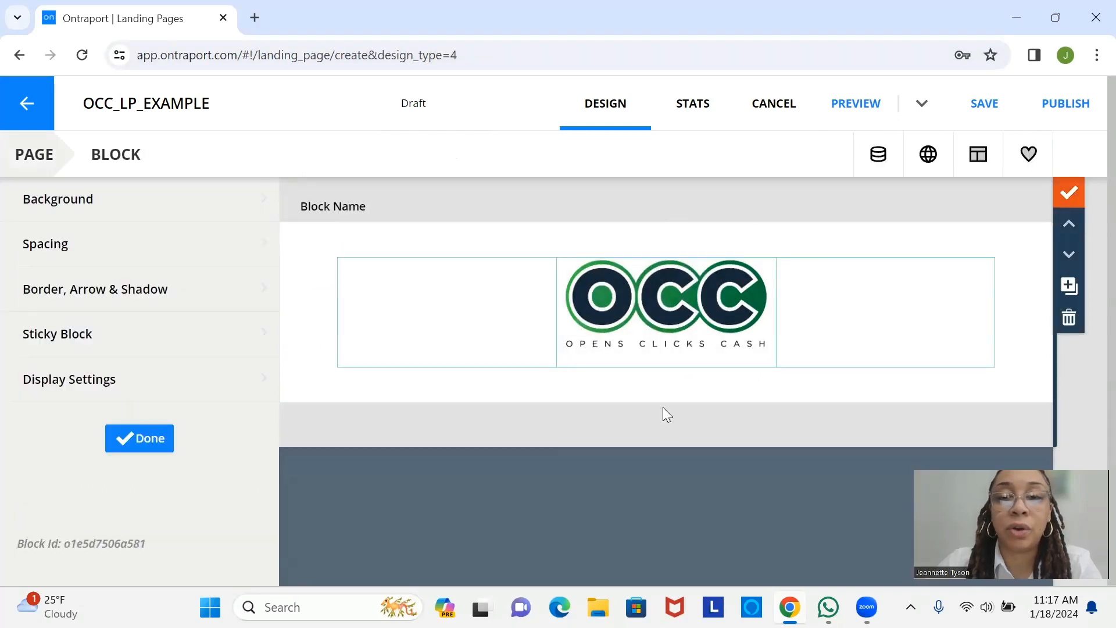
pyautogui.moveTo(592, 257)
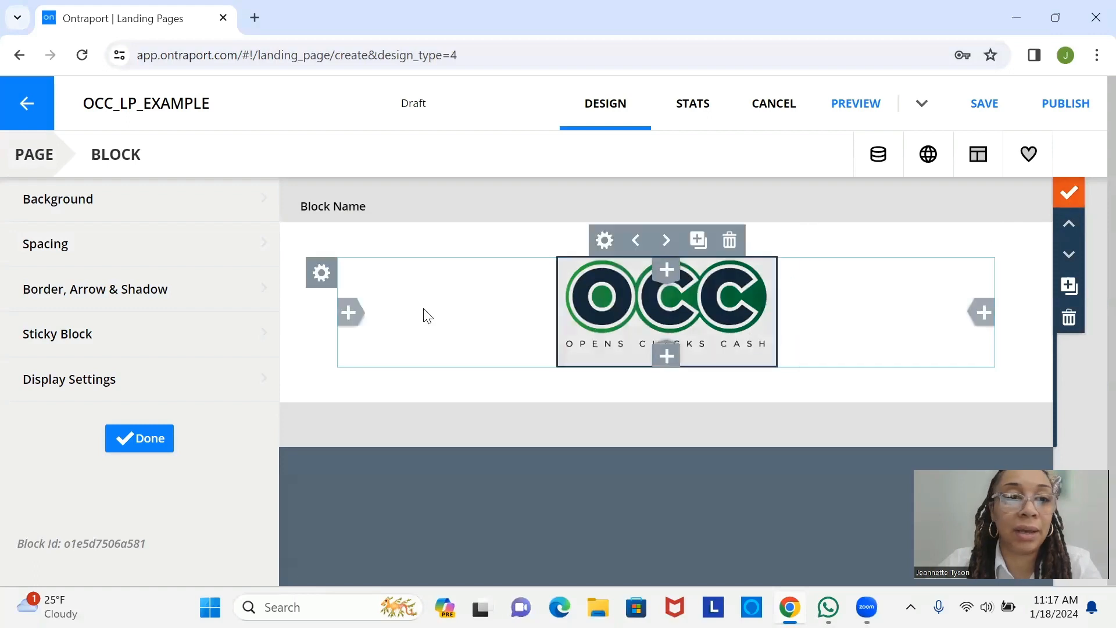
pyautogui.click(226, 249)
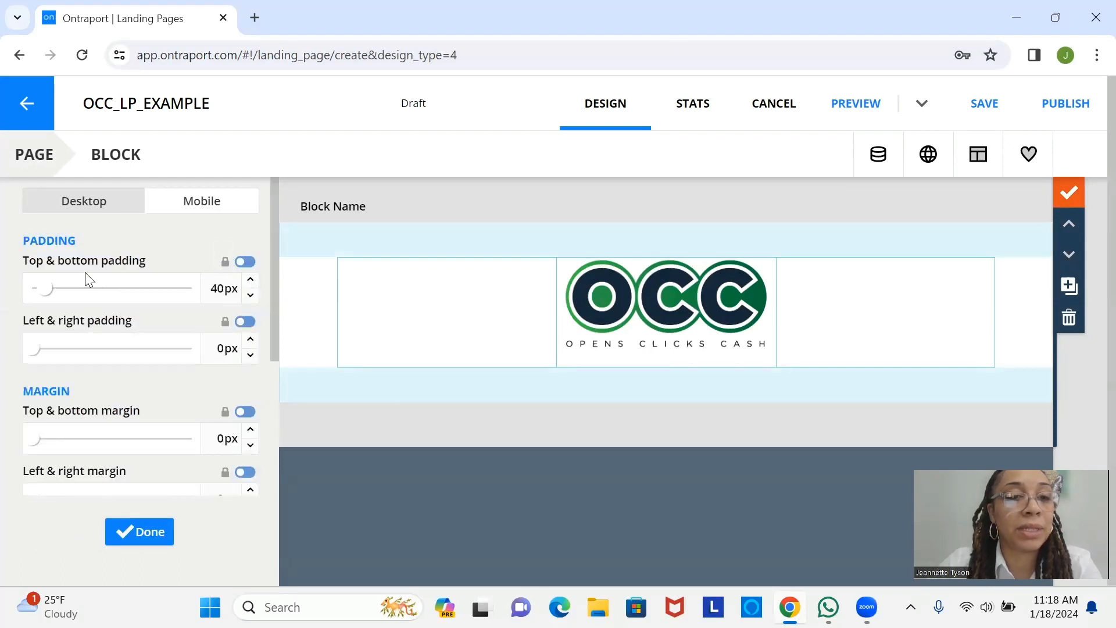
pyautogui.click(250, 295)
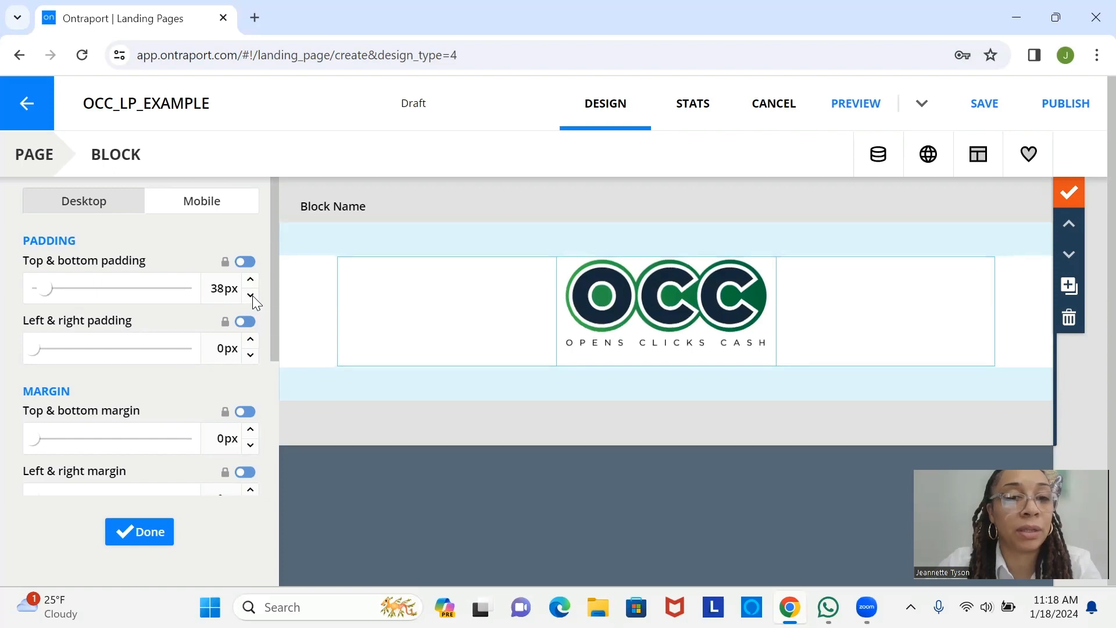
pyautogui.click(250, 295)
pyautogui.click(251, 296)
pyautogui.click(251, 296)
pyautogui.click(251, 295)
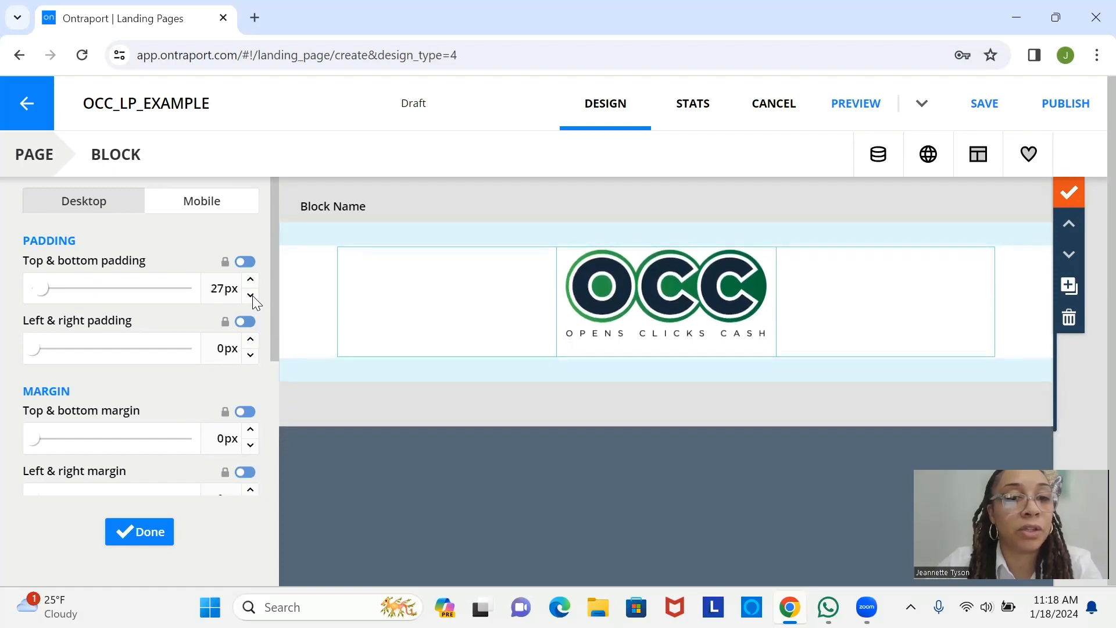
pyautogui.click(250, 295)
pyautogui.click(250, 295)
pyautogui.click(251, 295)
pyautogui.click(250, 296)
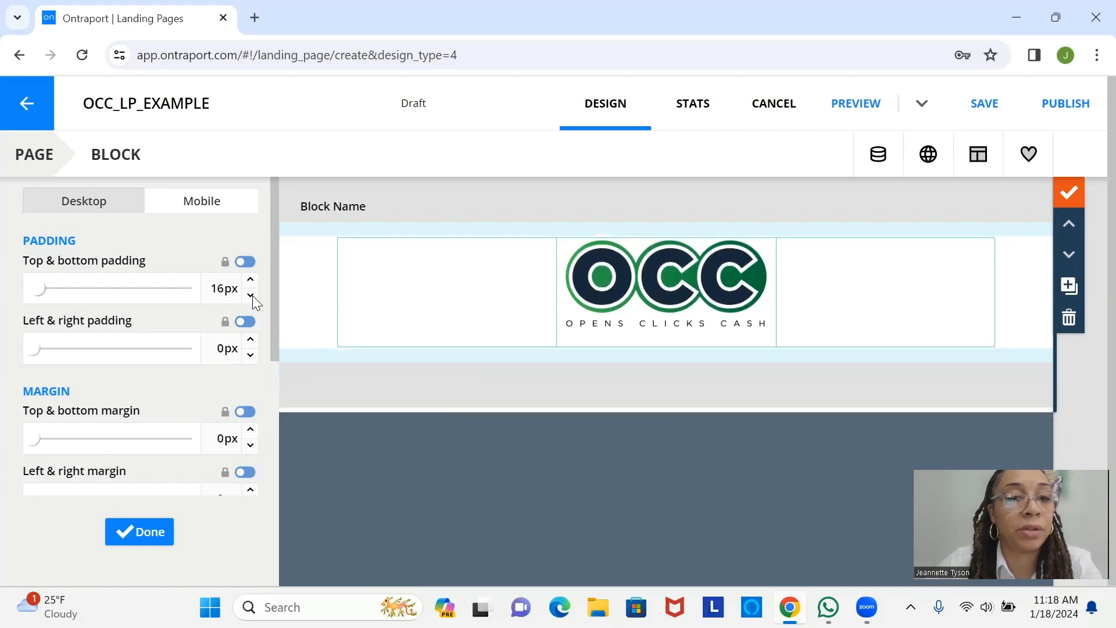
pyautogui.click(251, 296)
pyautogui.click(250, 296)
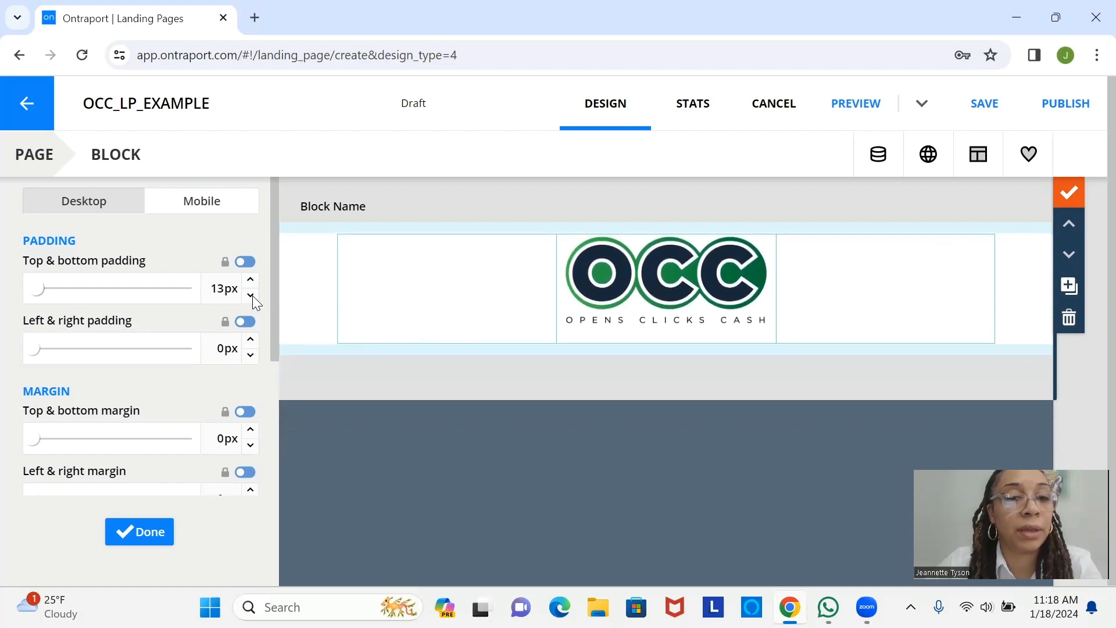
pyautogui.click(251, 295)
pyautogui.click(250, 295)
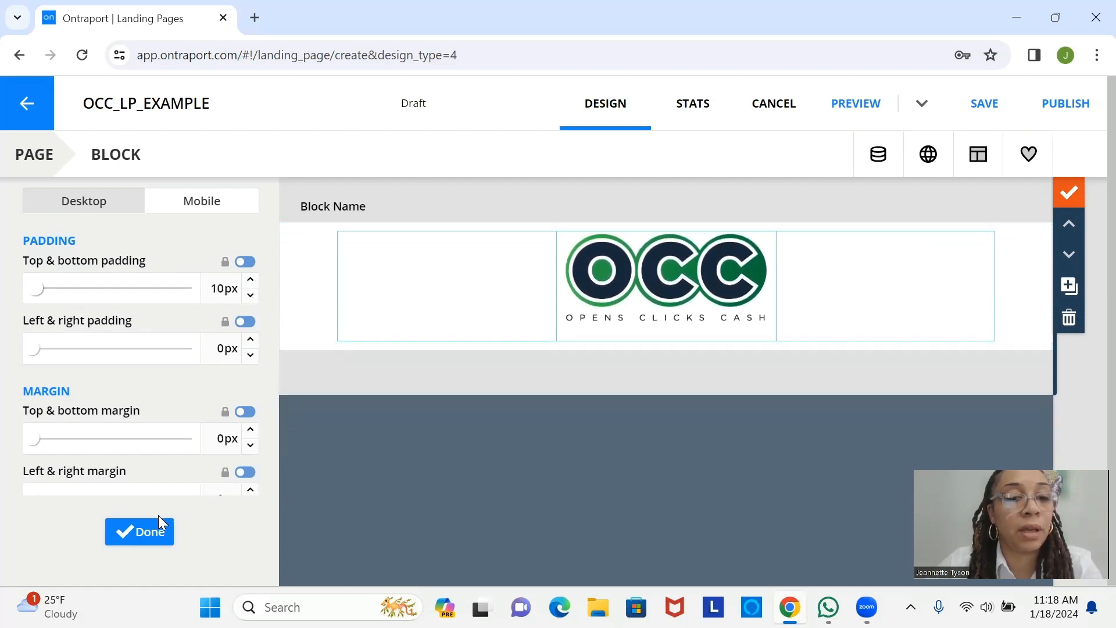
pyautogui.click(153, 531)
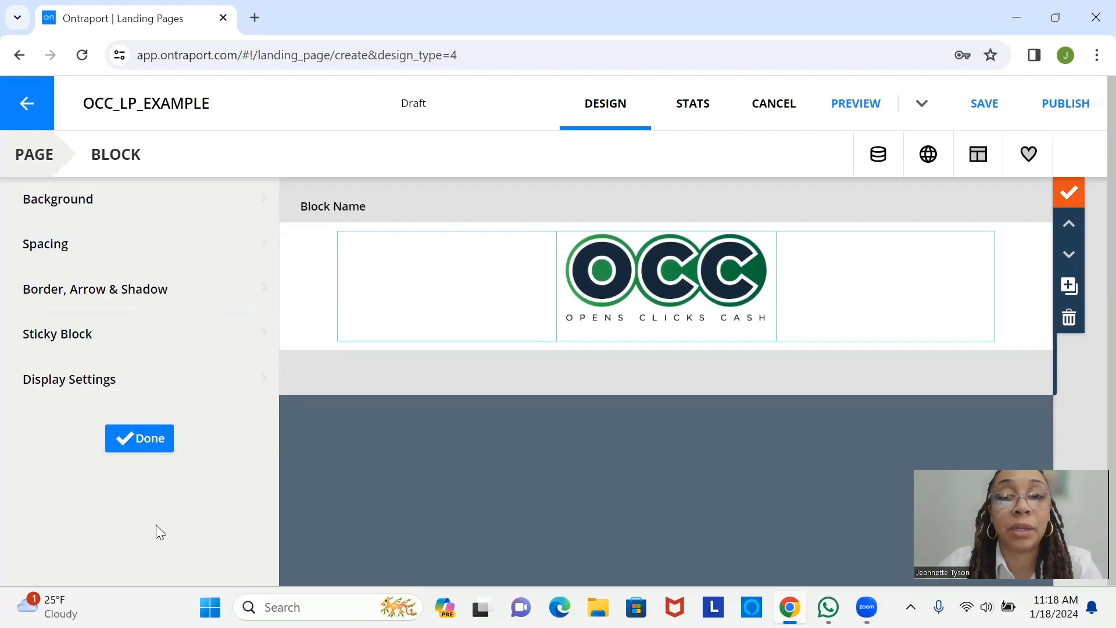
pyautogui.click(153, 441)
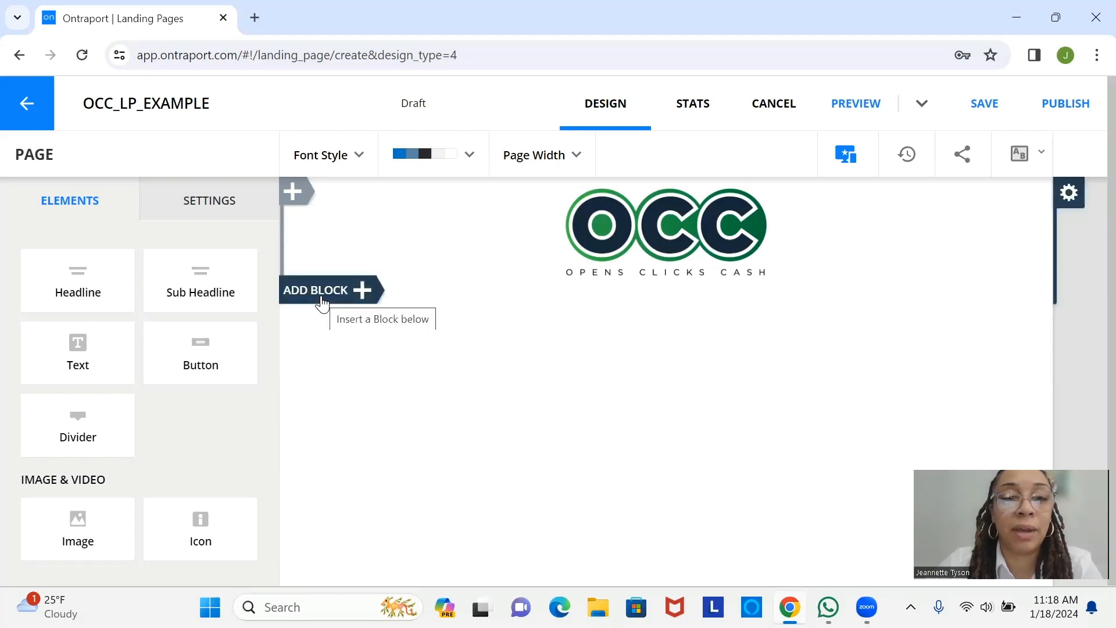
# Add a single-column block below the logo block and place a headline element in it
pyautogui.click(322, 300)
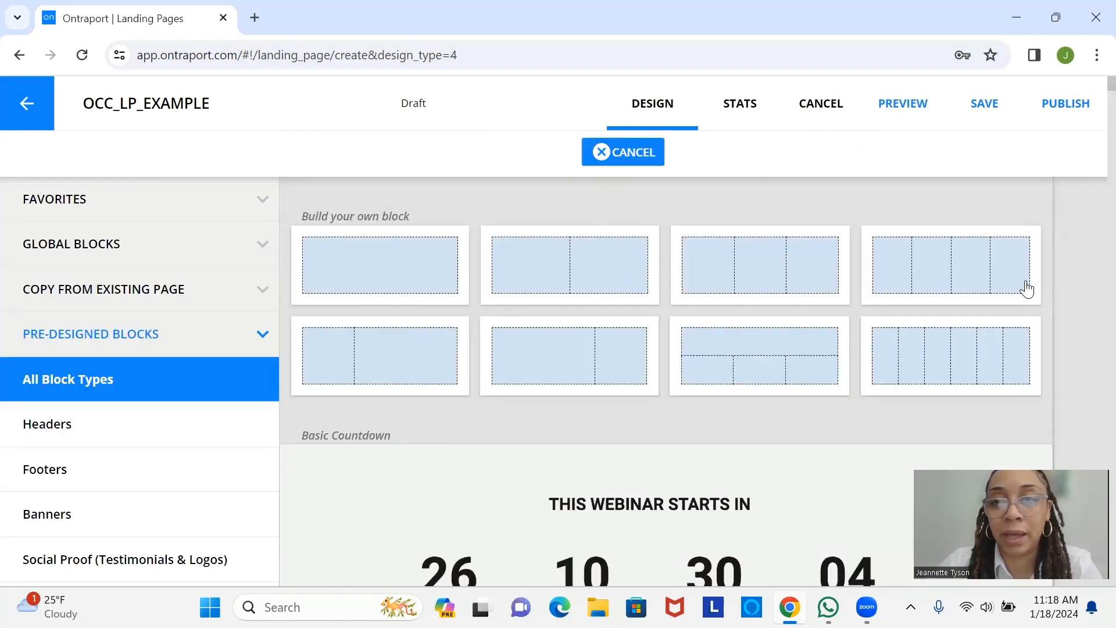
pyautogui.click(436, 268)
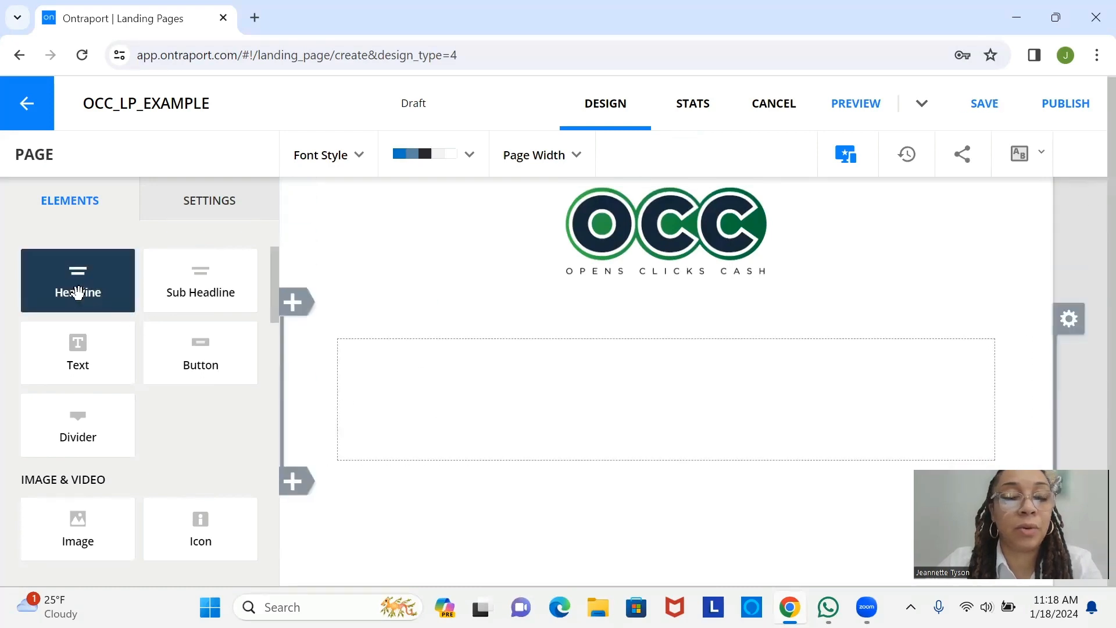
pyautogui.moveTo(78, 293); pyautogui.dragTo(511, 368)
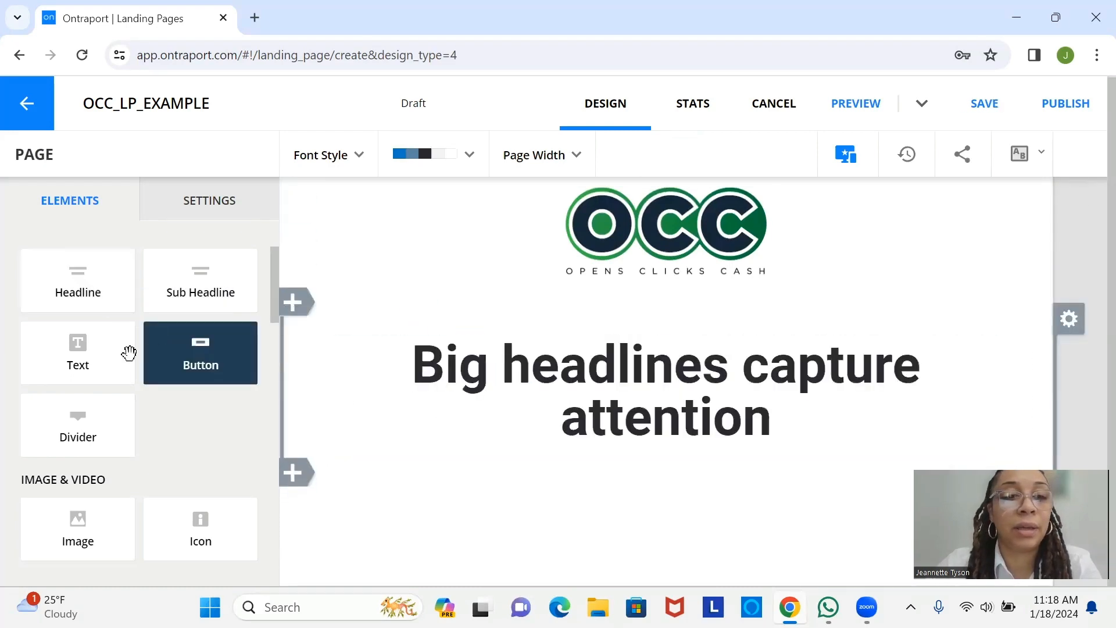
# Place a sub-headline element directly beneath the headline in the single-column block
pyautogui.moveTo(182, 291); pyautogui.dragTo(338, 331)
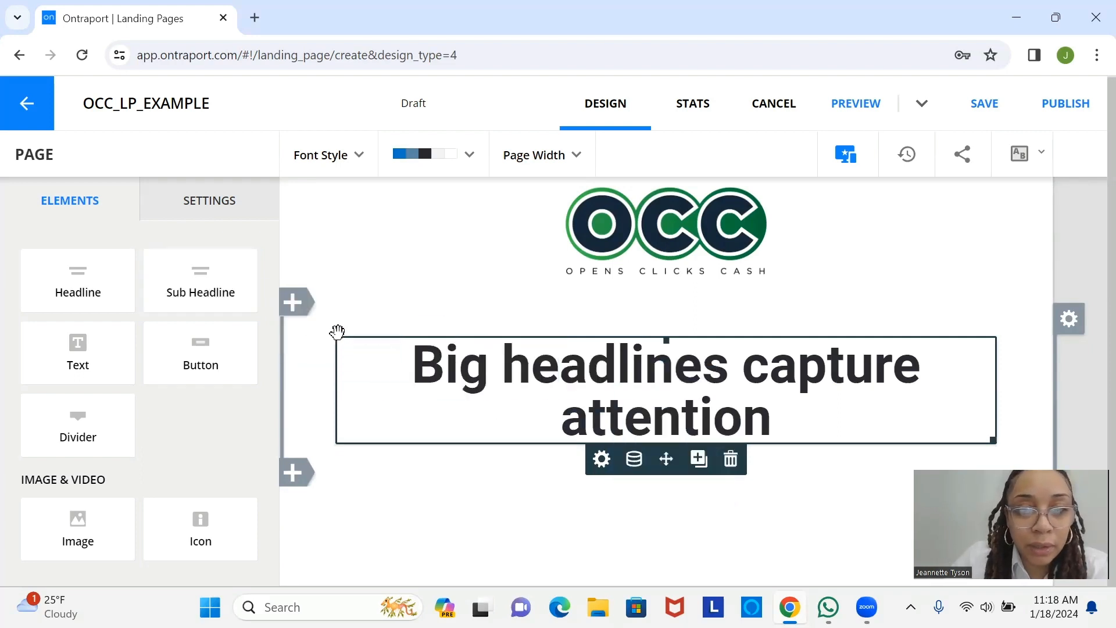
pyautogui.doubleClick(545, 400)
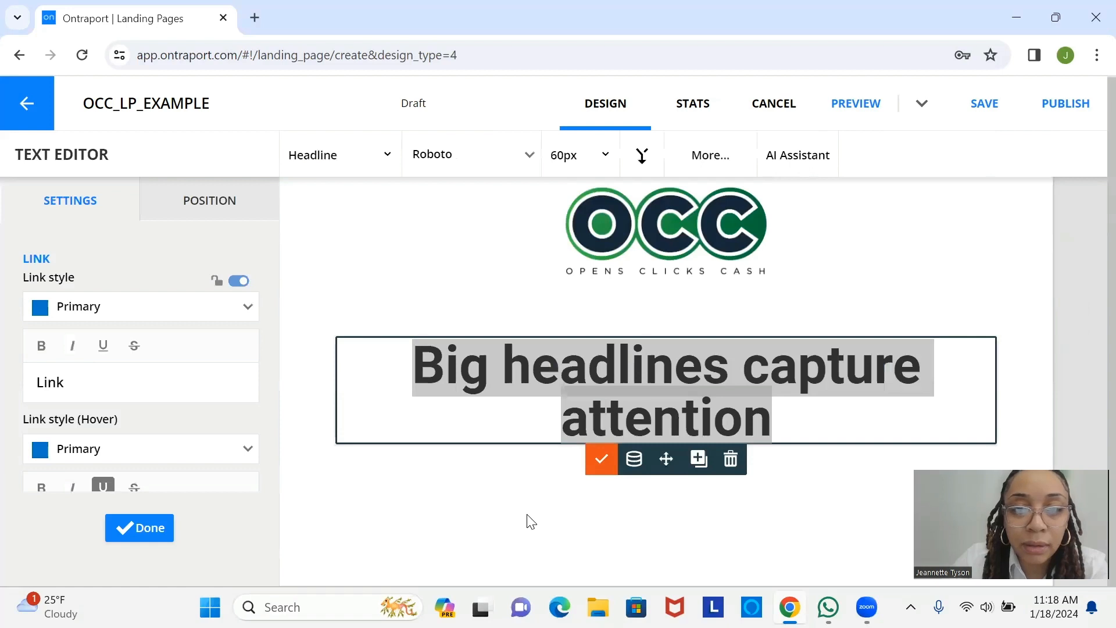
pyautogui.click(602, 459)
pyautogui.moveTo(207, 279); pyautogui.dragTo(695, 433)
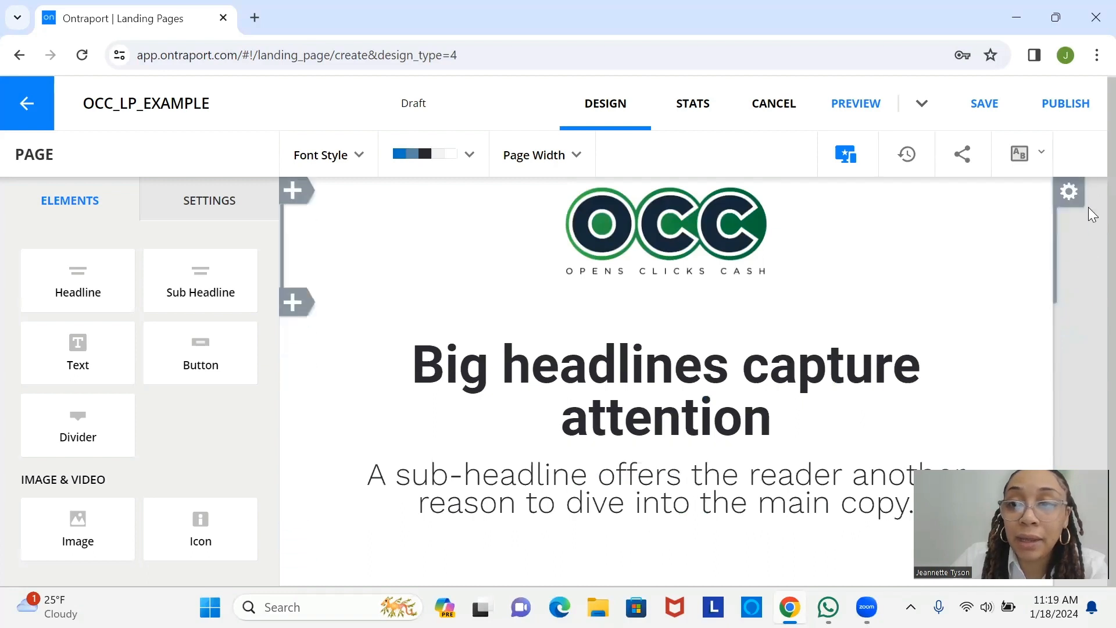
pyautogui.rightClick(1091, 277)
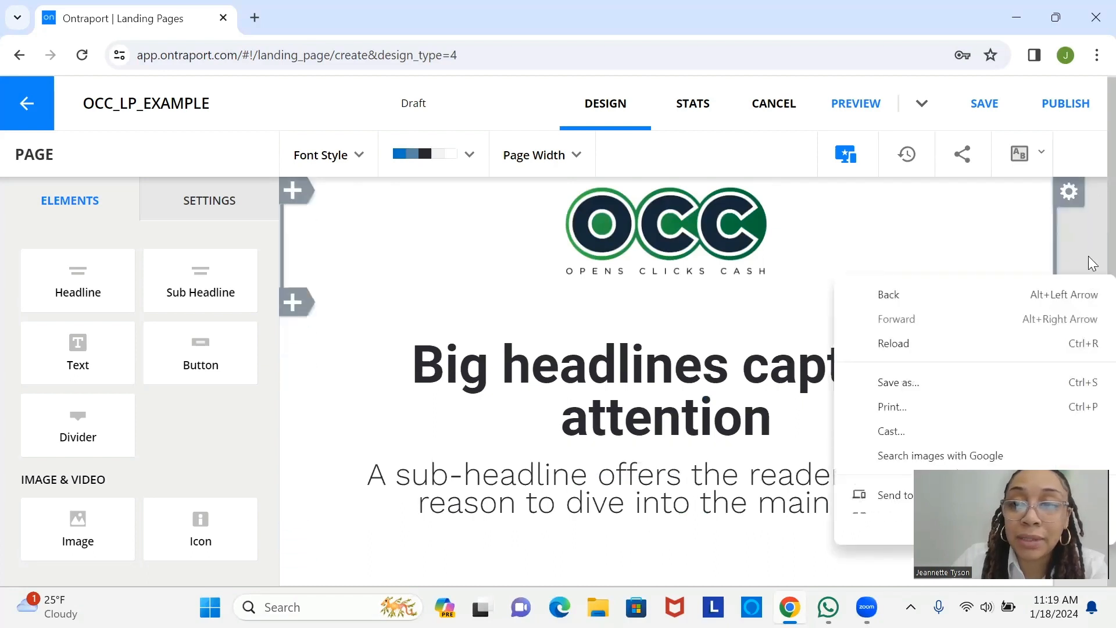
pyautogui.click(1093, 250)
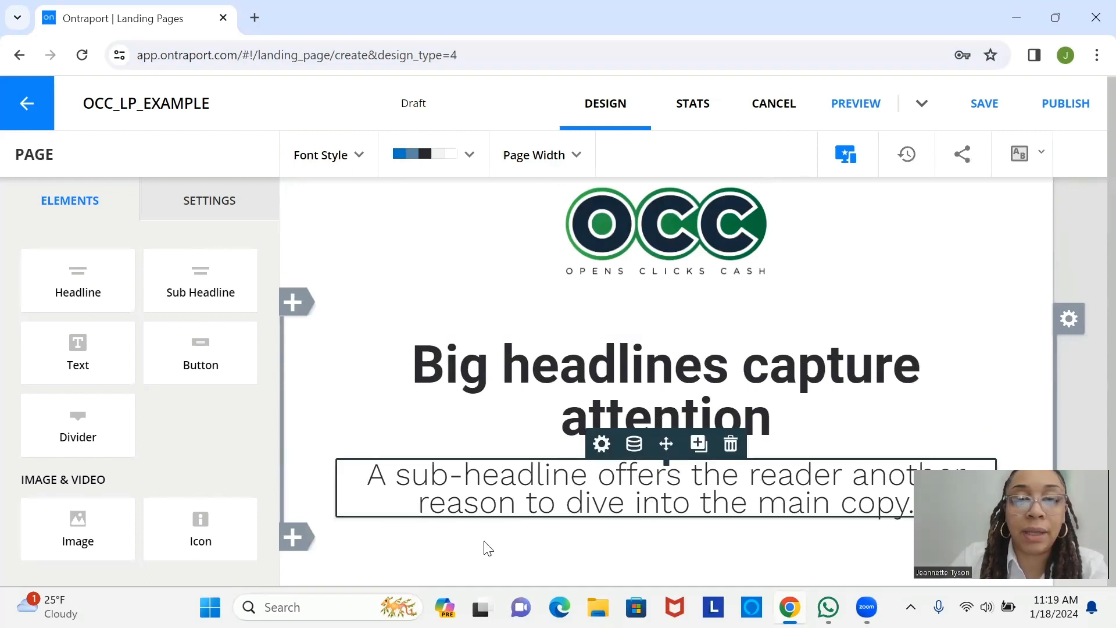
# Replace the headline's placeholder text with "Join Our Free Business Webinar Tonight!" and finish editing it
pyautogui.click(733, 422)
pyautogui.moveTo(770, 418); pyautogui.dragTo(346, 349)
pyautogui.write('Join')
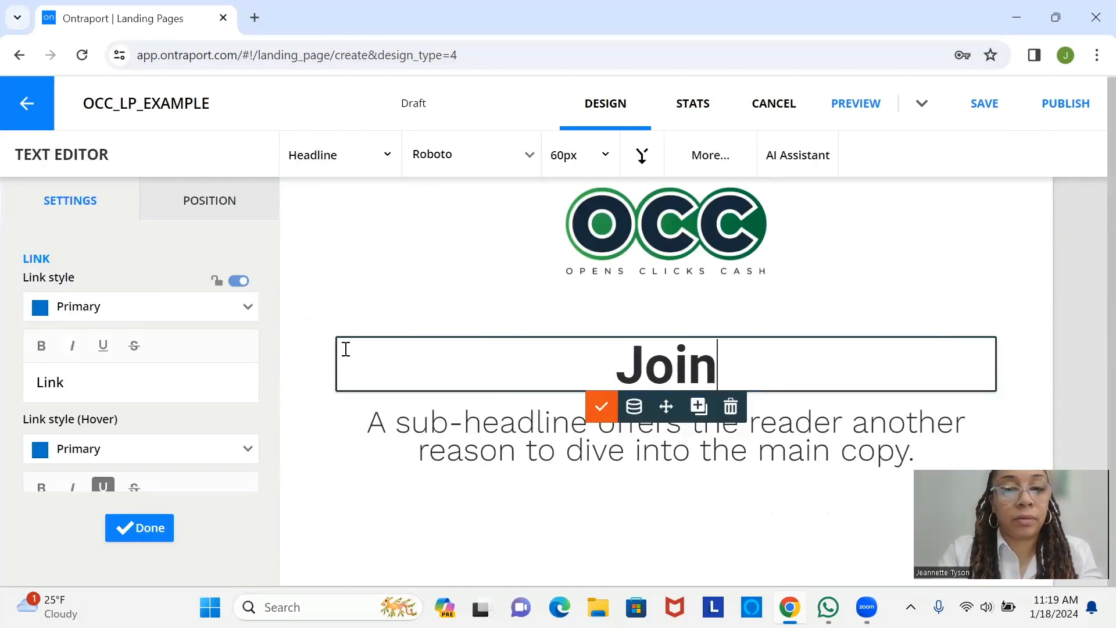
pyautogui.write(' Our ')
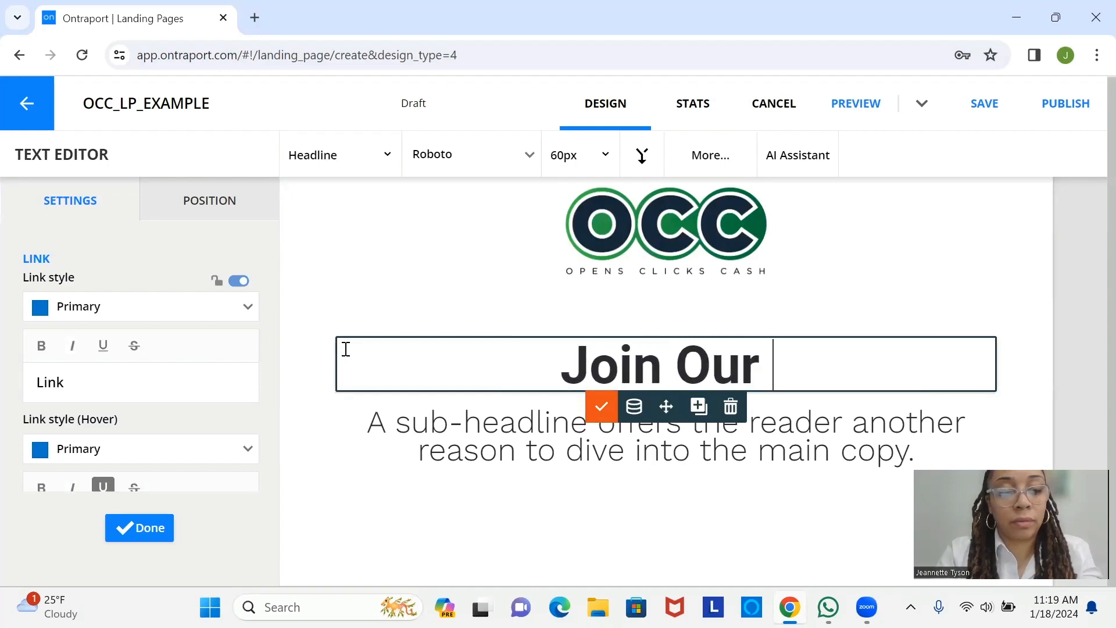
pyautogui.write('F')
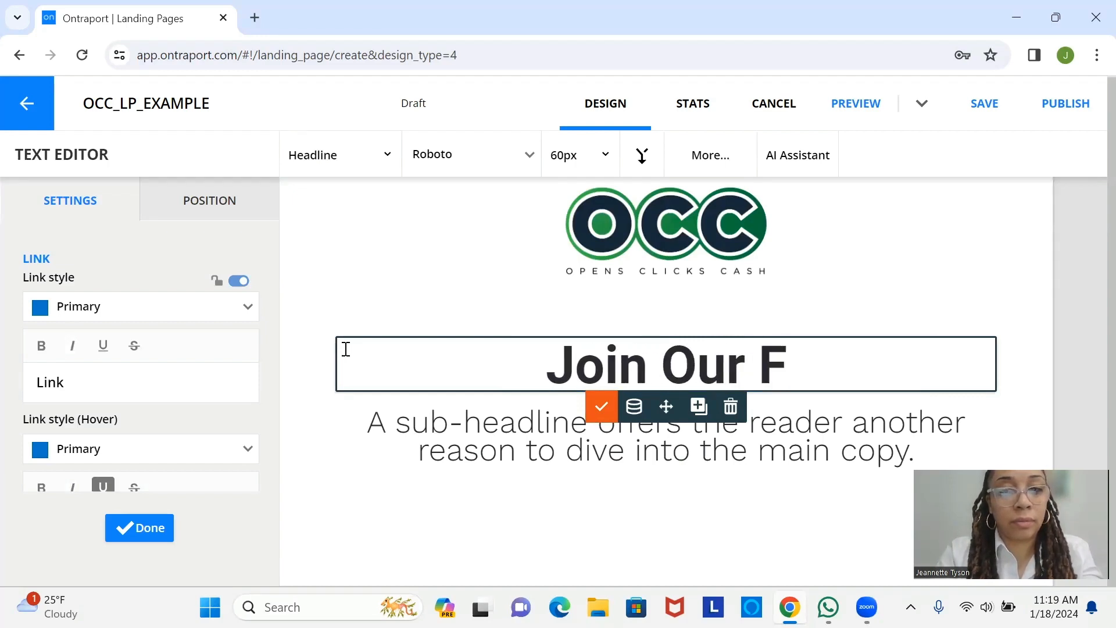
pyautogui.write('ree Busin')
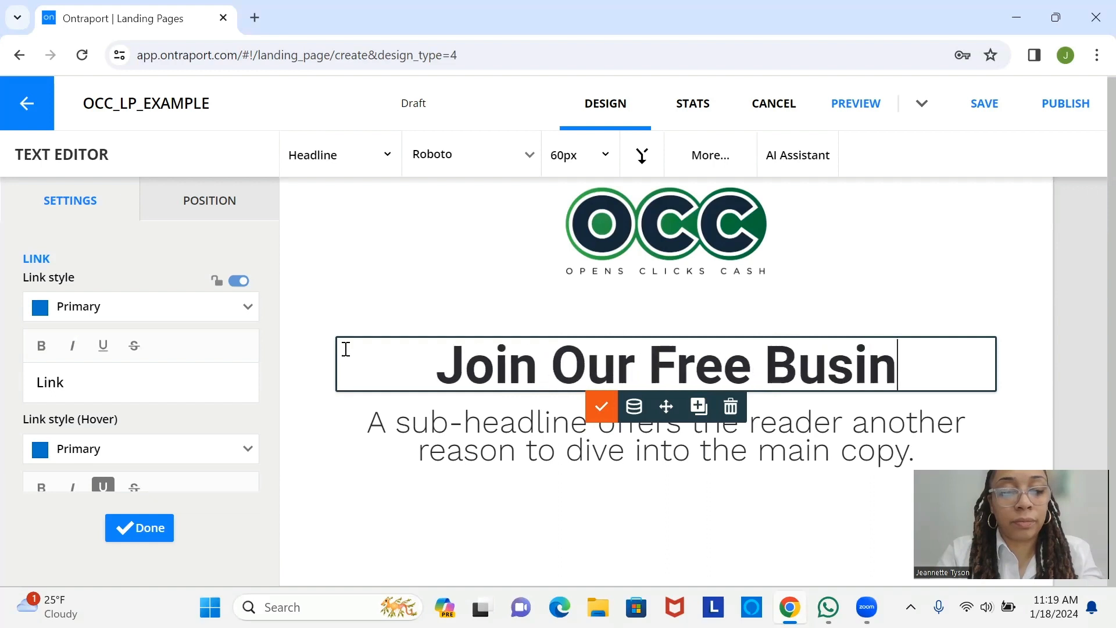
pyautogui.write('ess Webi')
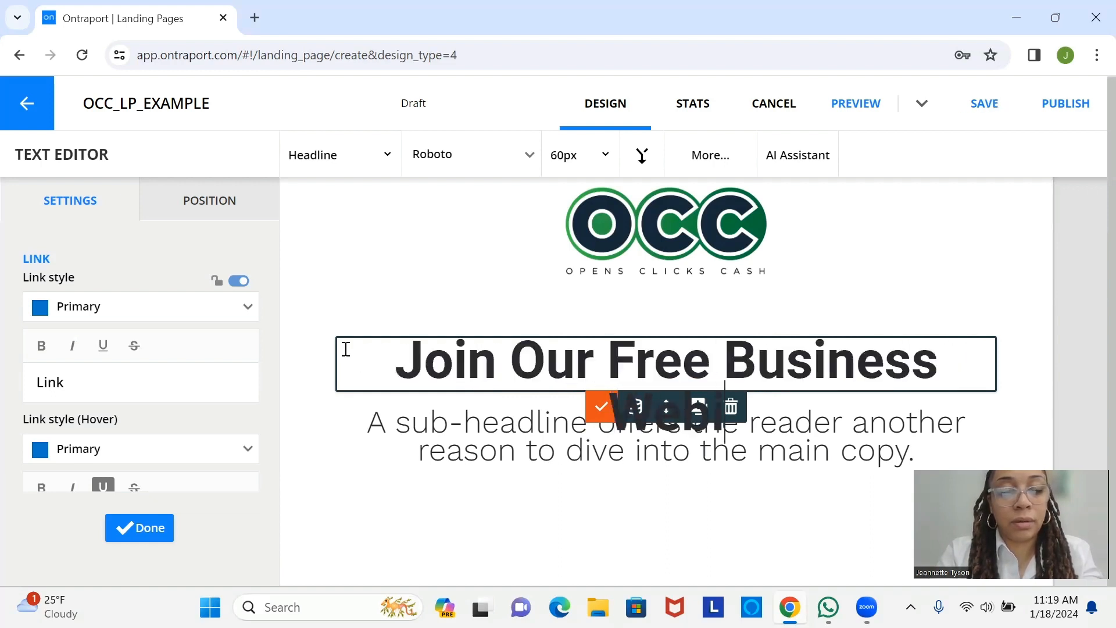
pyautogui.write('nar Tonig')
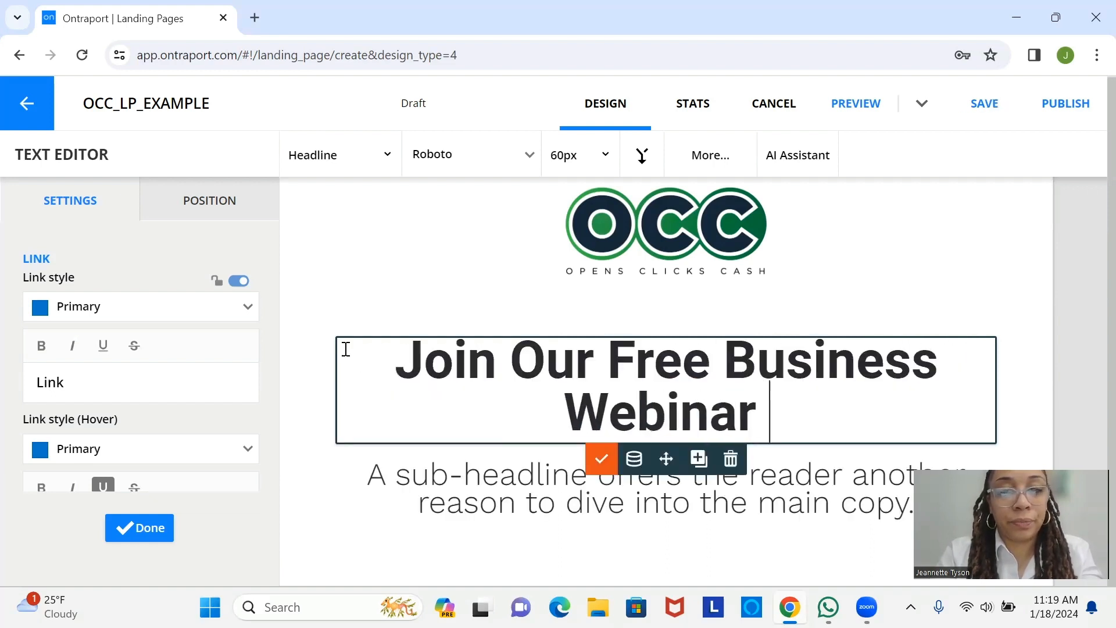
pyautogui.write('ht!')
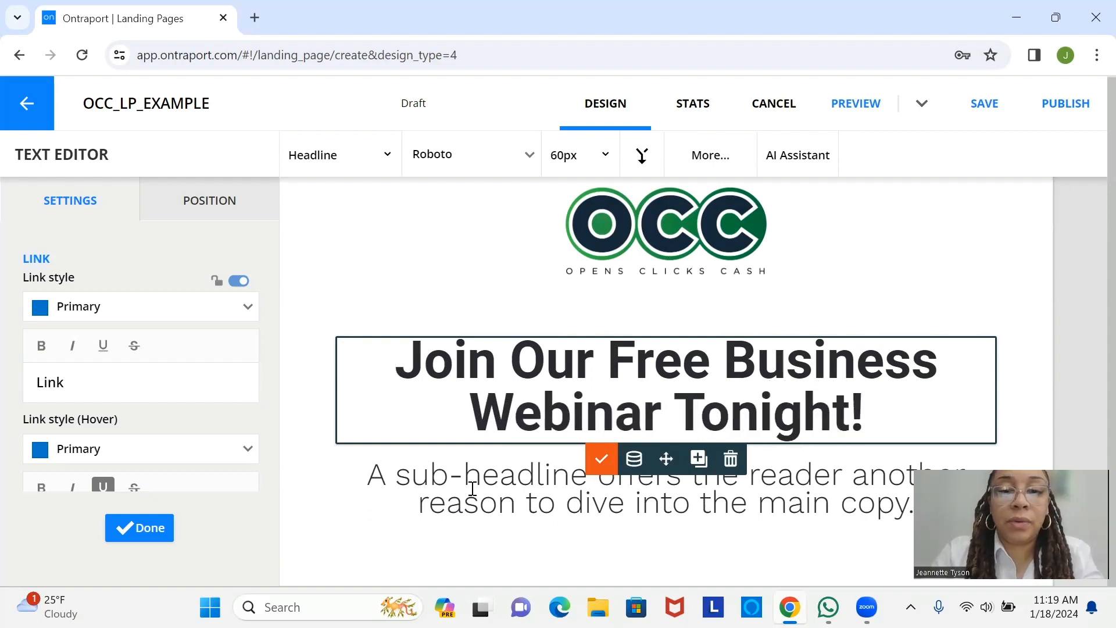
pyautogui.click(601, 460)
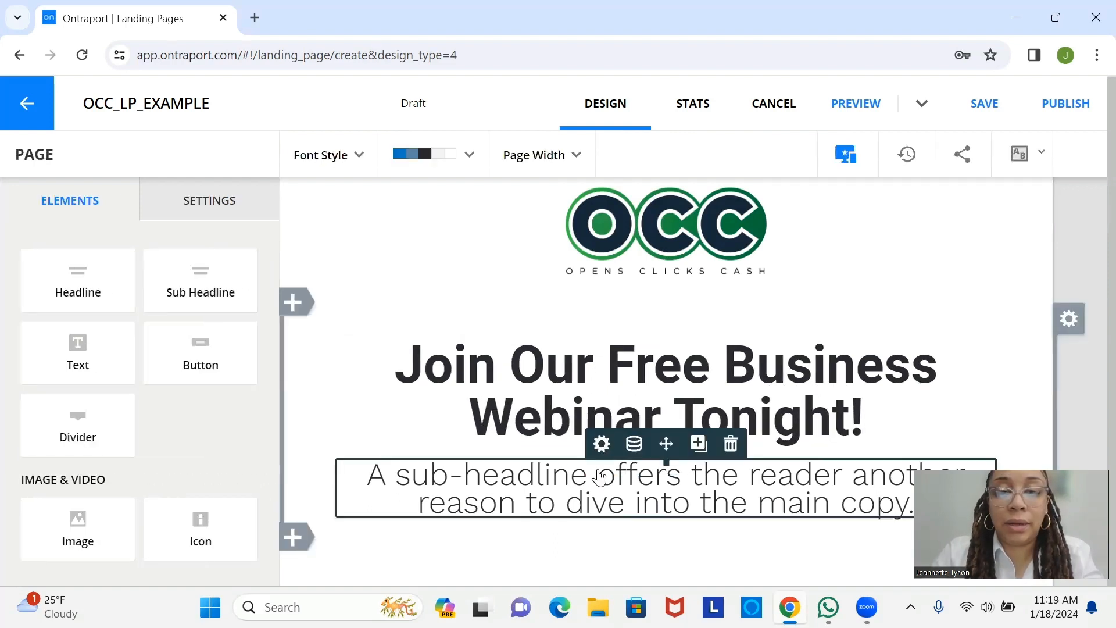
# Replace the sub-headline's placeholder text with "We're getting started at 7:00pm EDT"
pyautogui.click(600, 491)
pyautogui.click(600, 487)
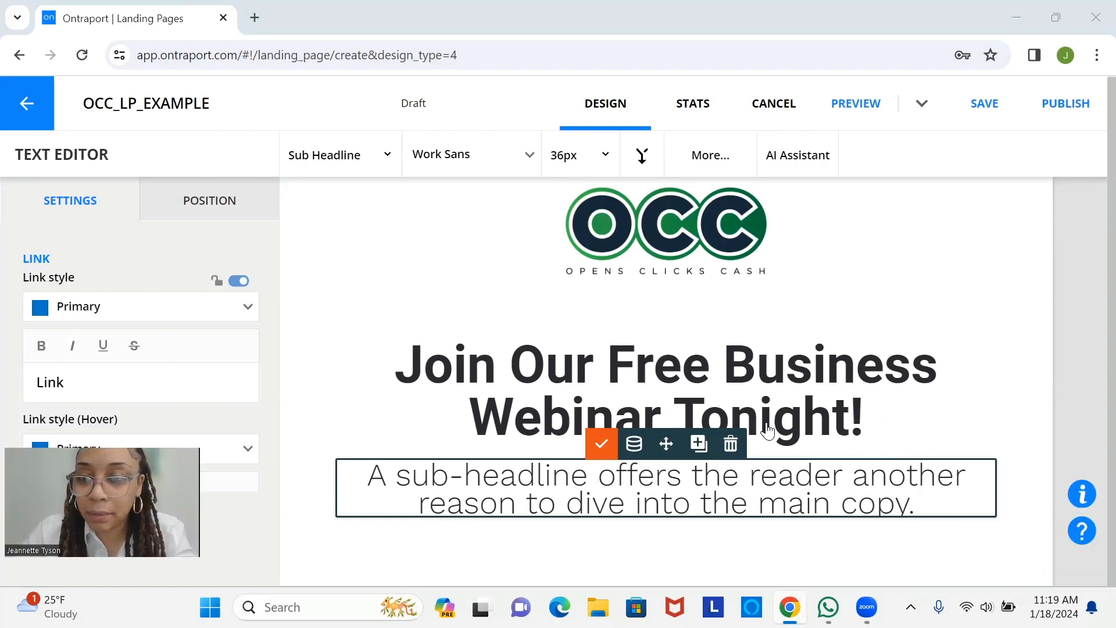
pyautogui.click(917, 516)
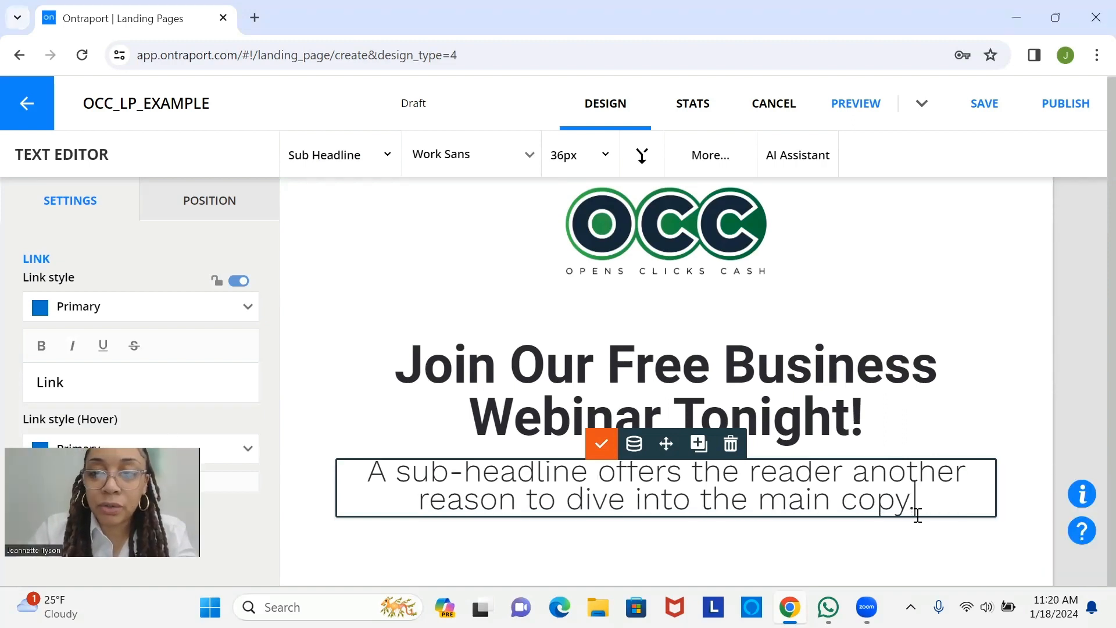
pyautogui.press('BackSpace')
pyautogui.press('BackSpace')
pyautogui.press('BackSpace')
pyautogui.press('BackSpace')
pyautogui.press('BackSpace')
pyautogui.press('BackSpace')
pyautogui.press('BackSpace')
pyautogui.press('BackSpace')
pyautogui.press('BackSpace')
pyautogui.press('BackSpace')
pyautogui.press('BackSpace')
pyautogui.press('BackSpace')
pyautogui.press('BackSpace')
pyautogui.press('BackSpace')
pyautogui.press('BackSpace')
pyautogui.press('BackSpace')
pyautogui.press('BackSpace')
pyautogui.press('BackSpace')
pyautogui.press('BackSpace')
pyautogui.press('BackSpace')
pyautogui.press('BackSpace')
pyautogui.press('BackSpace')
pyautogui.press('BackSpace')
pyautogui.press('BackSpace')
pyautogui.press('BackSpace')
pyautogui.press('BackSpace')
pyautogui.press('BackSpace')
pyautogui.press('BackSpace')
pyautogui.press('BackSpace')
pyautogui.press('BackSpace')
pyautogui.press('BackSpace')
pyautogui.press('BackSpace')
pyautogui.press('BackSpace')
pyautogui.press('BackSpace')
pyautogui.press('BackSpace')
pyautogui.press('BackSpace')
pyautogui.press('BackSpace')
pyautogui.press('BackSpace')
pyautogui.press('BackSpace')
pyautogui.press('BackSpace')
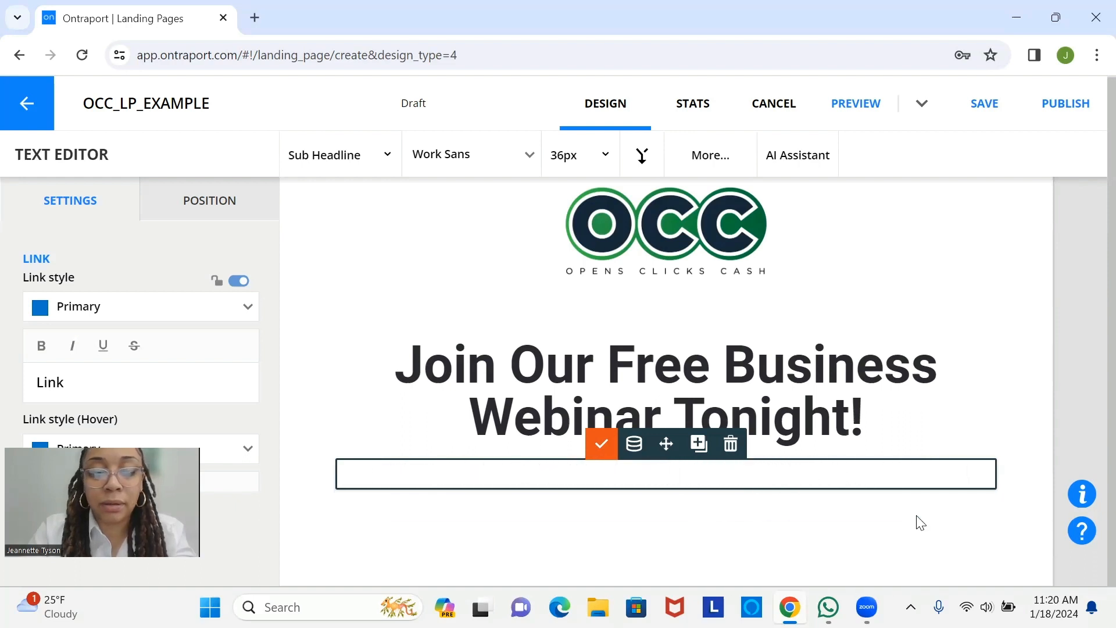
pyautogui.write("We're ge")
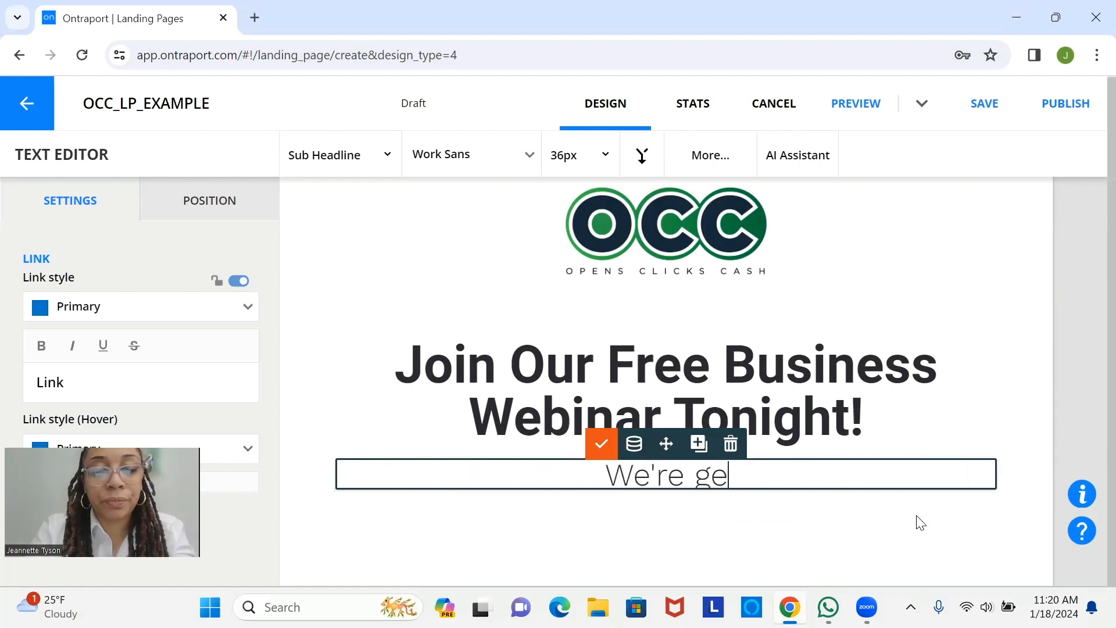
pyautogui.write('tting started')
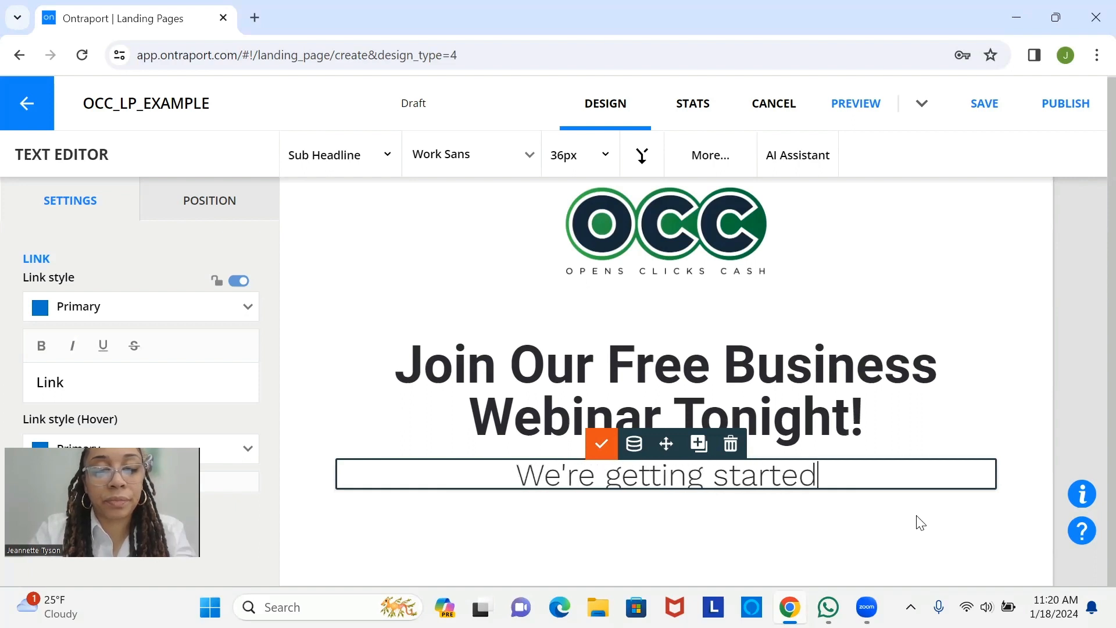
pyautogui.write(' at 7:')
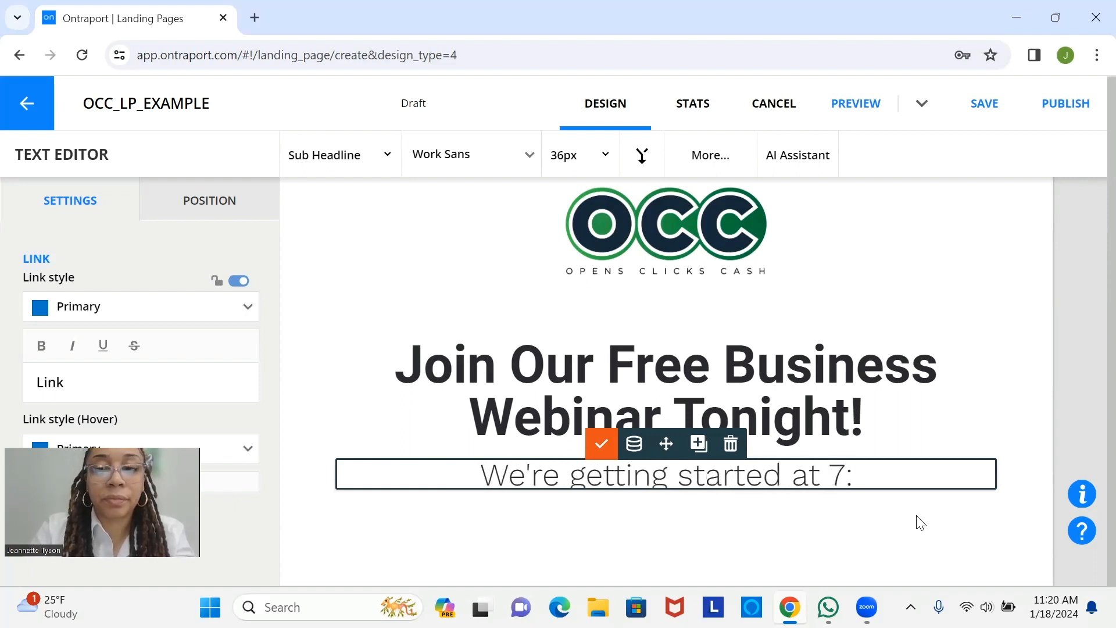
pyautogui.write('00pm ')
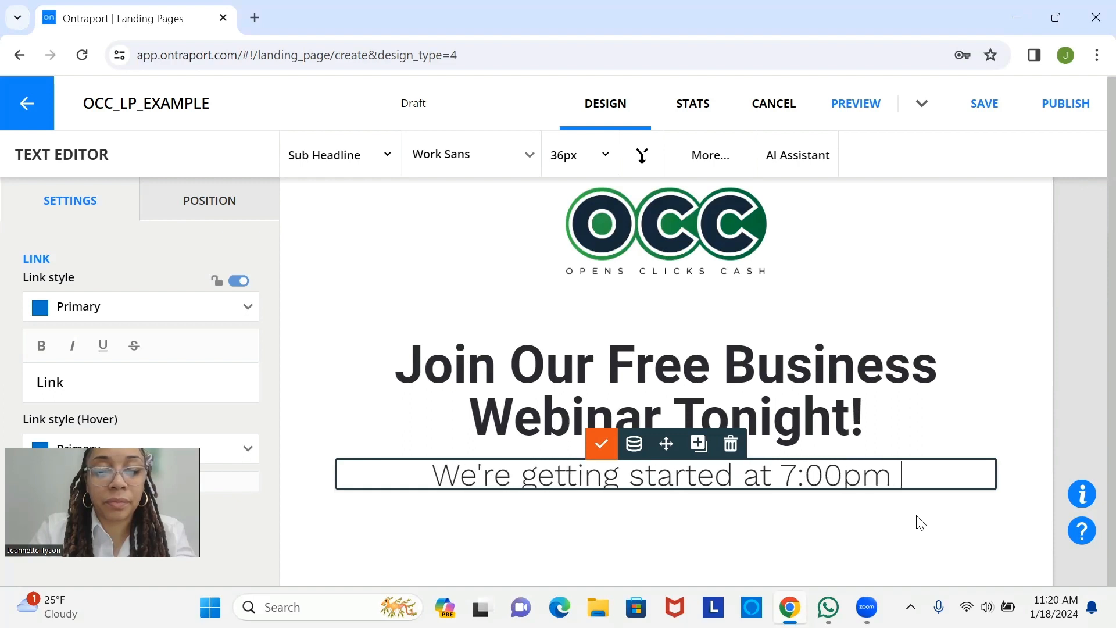
pyautogui.write('EDT')
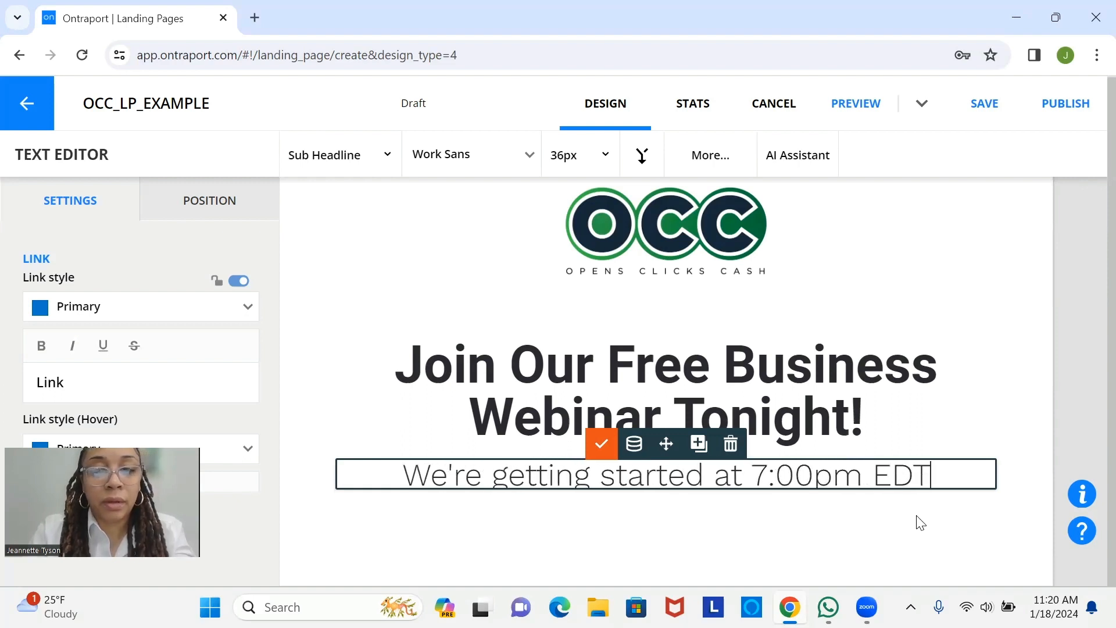
# End the sub-headline with a period and finish editing it
pyautogui.write('.')
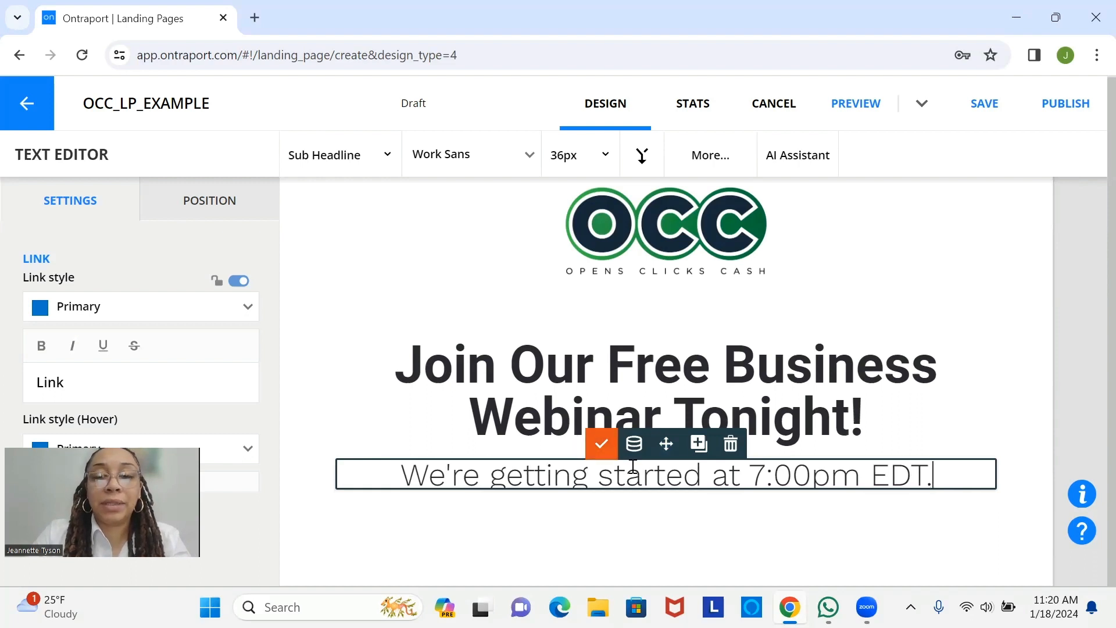
pyautogui.click(601, 445)
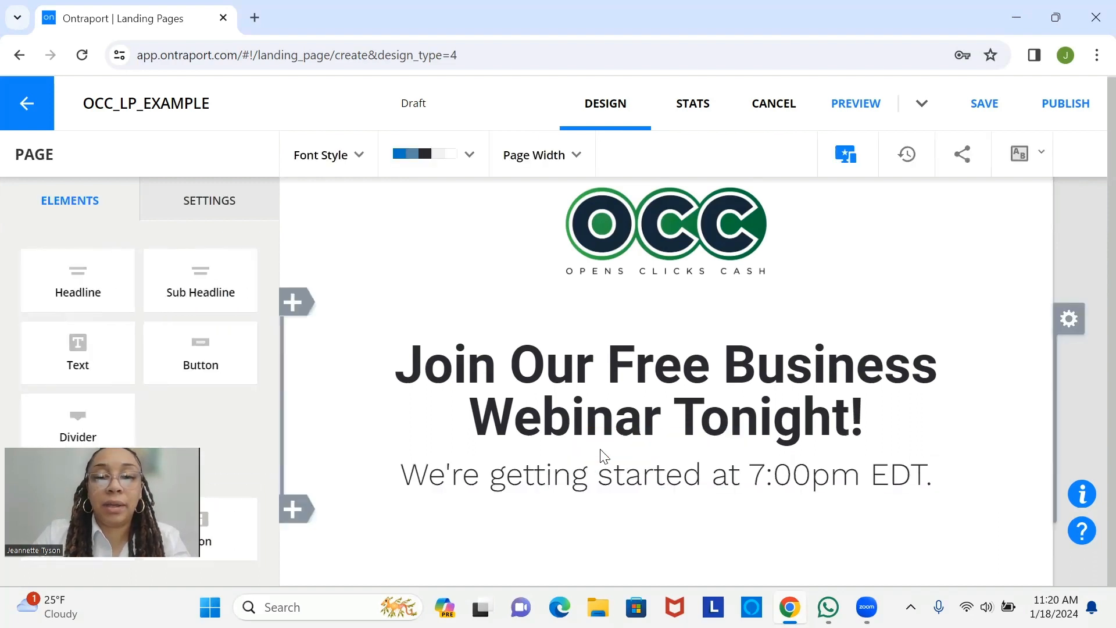
# Add a three-column block below the block that holds the headline and sub-headline
pyautogui.click(301, 508)
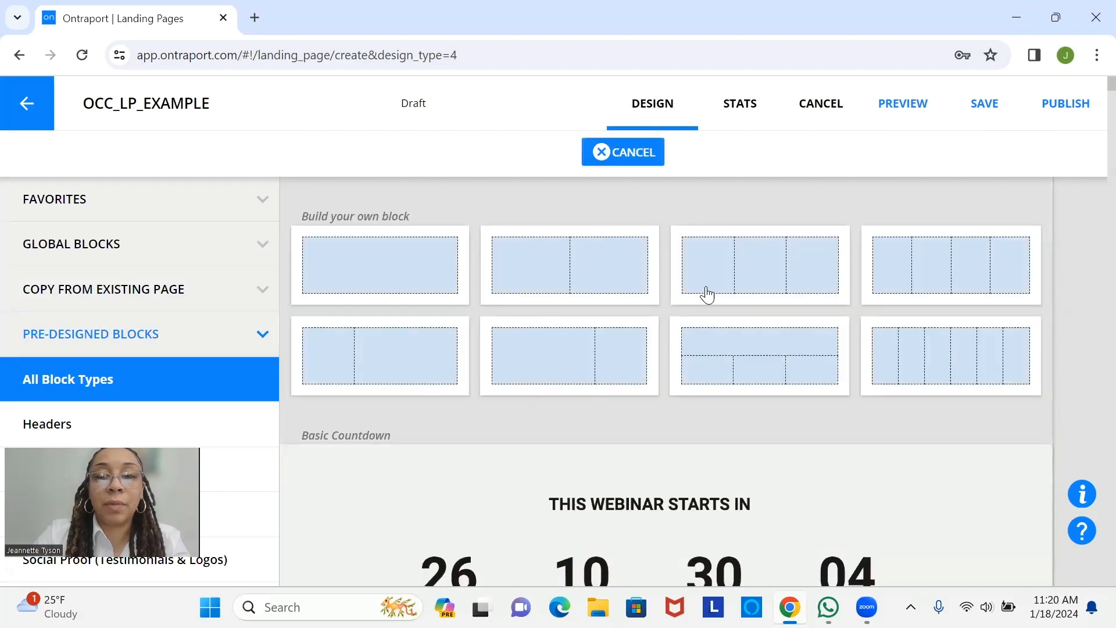
pyautogui.click(751, 284)
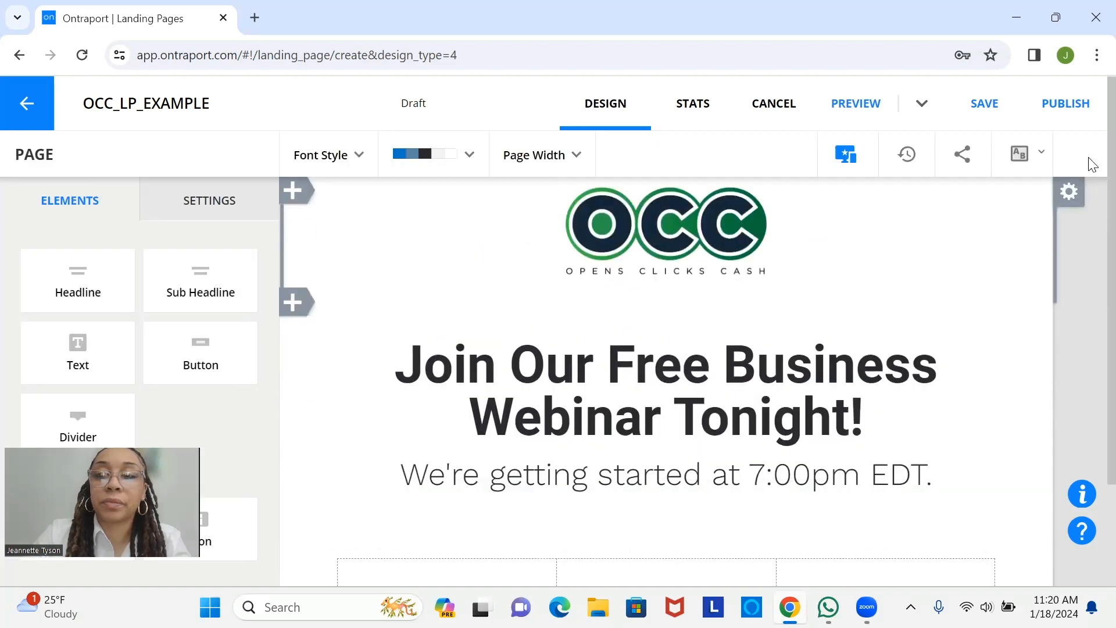
pyautogui.scroll(-2, 1093, 168)
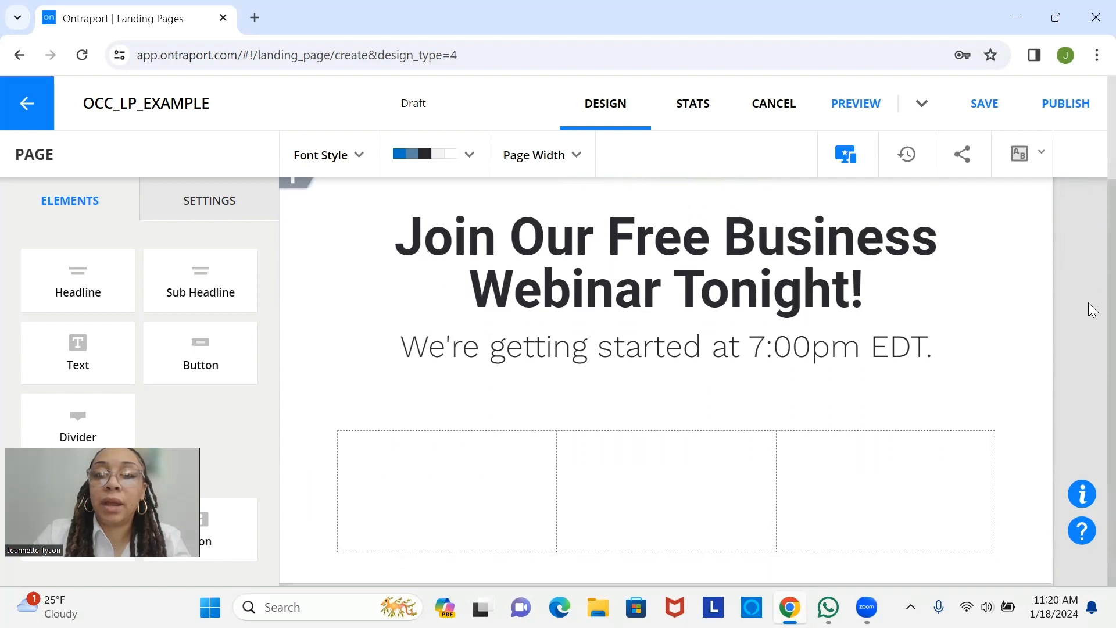
# Open the three-column block for editing and delete the full-width row above its columns
pyautogui.moveTo(1039, 446)
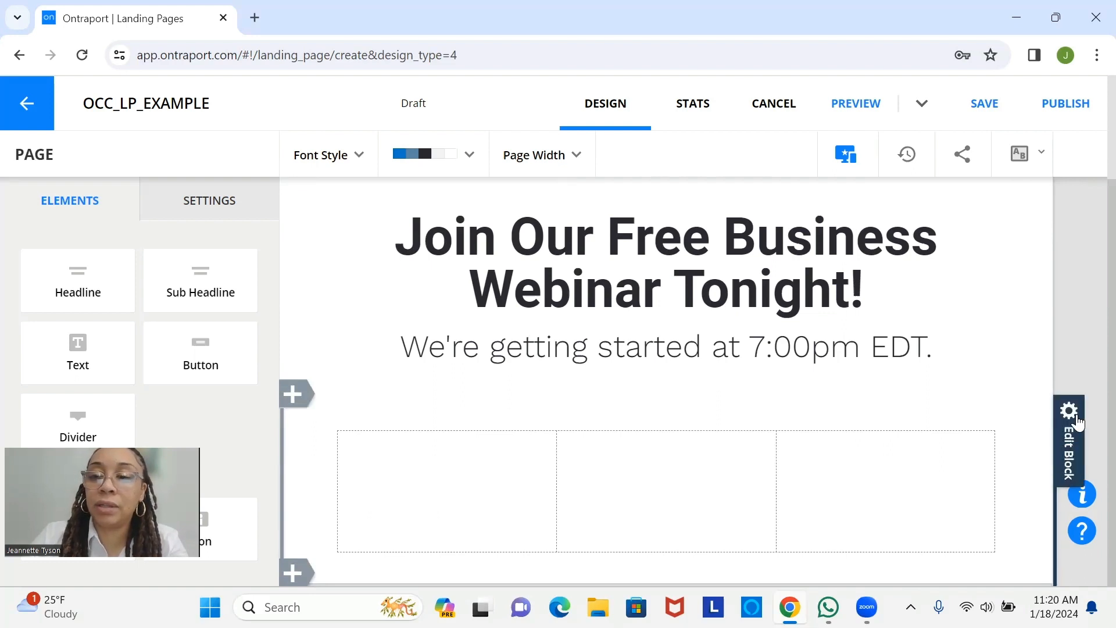
pyautogui.click(1073, 432)
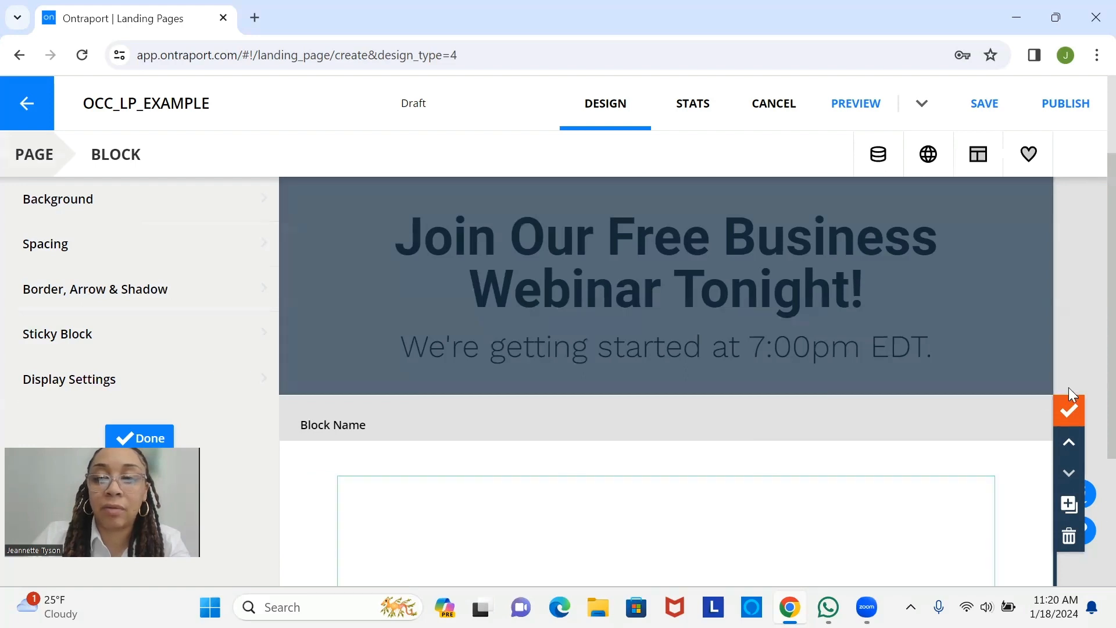
pyautogui.scroll(-4, 1091, 314)
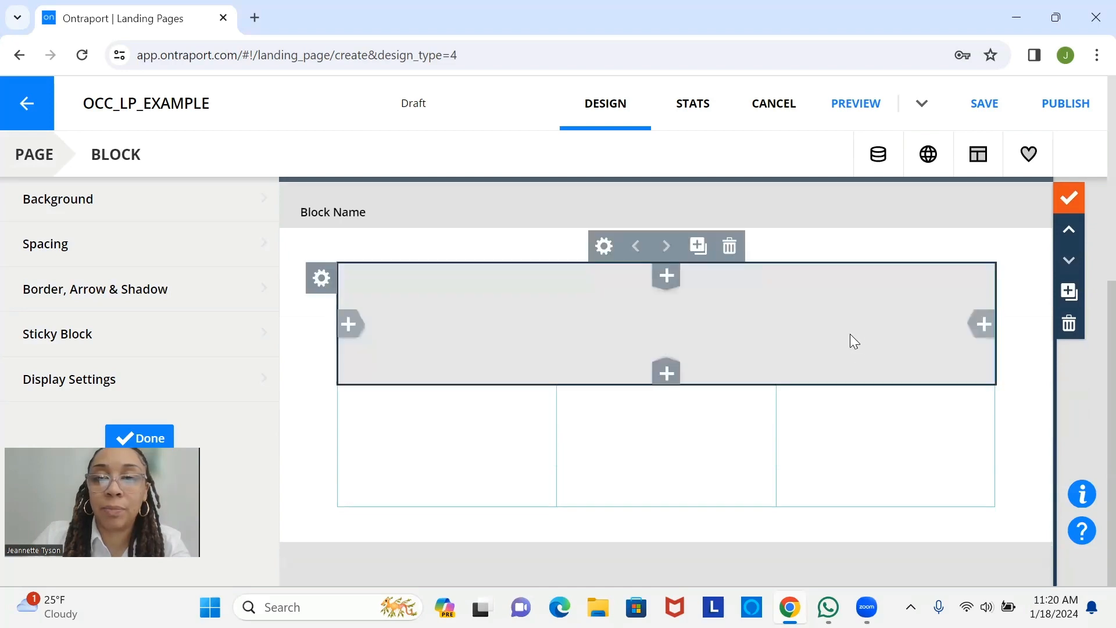
pyautogui.click(729, 246)
pyautogui.click(694, 307)
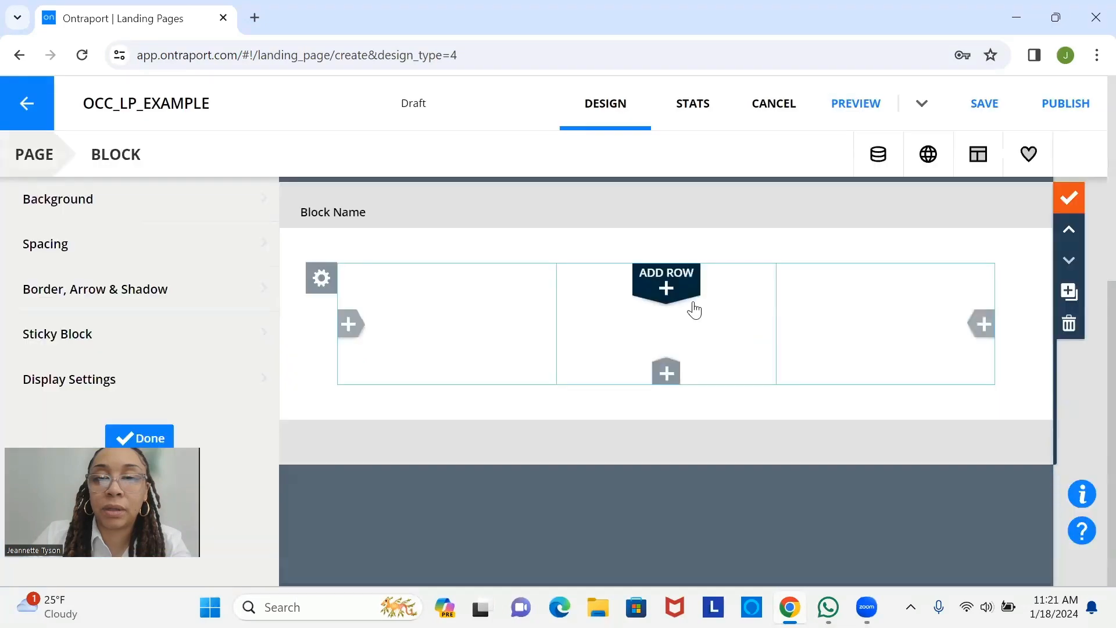
# Add a fourth column to the block and a full-width row beneath the columns
pyautogui.click(981, 326)
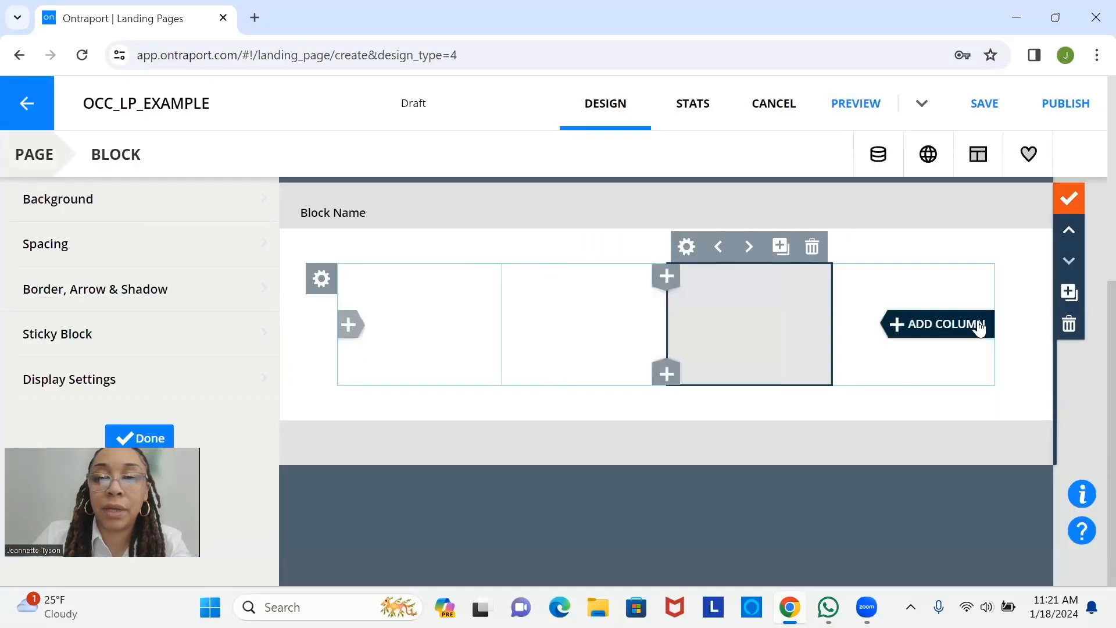
pyautogui.click(664, 376)
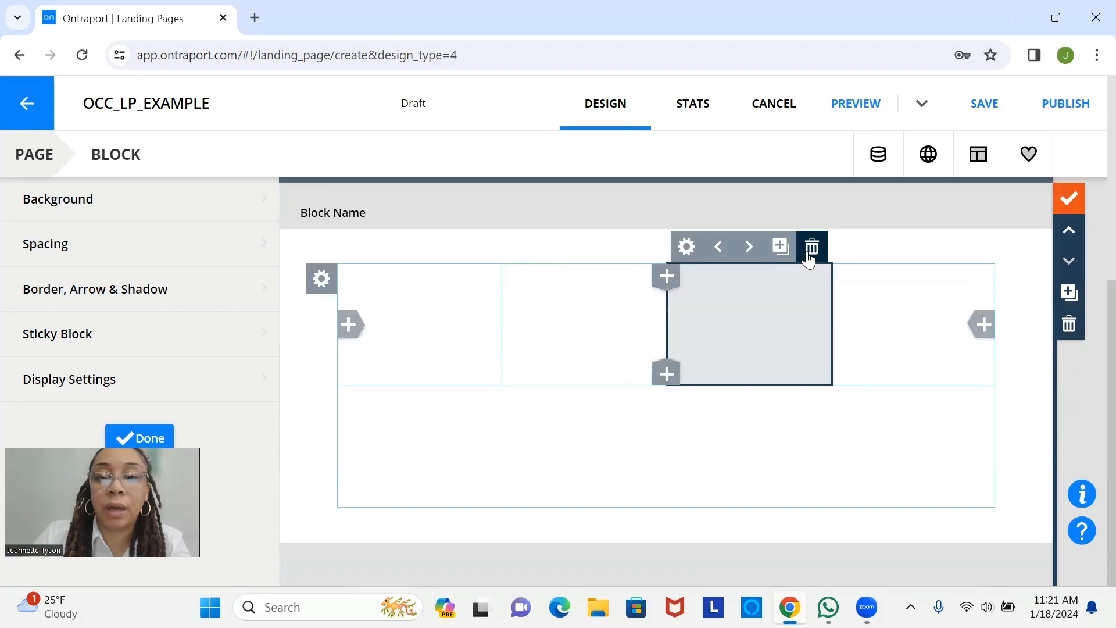
# Delete the third of the block's four columns and finish editing the block
pyautogui.click(812, 248)
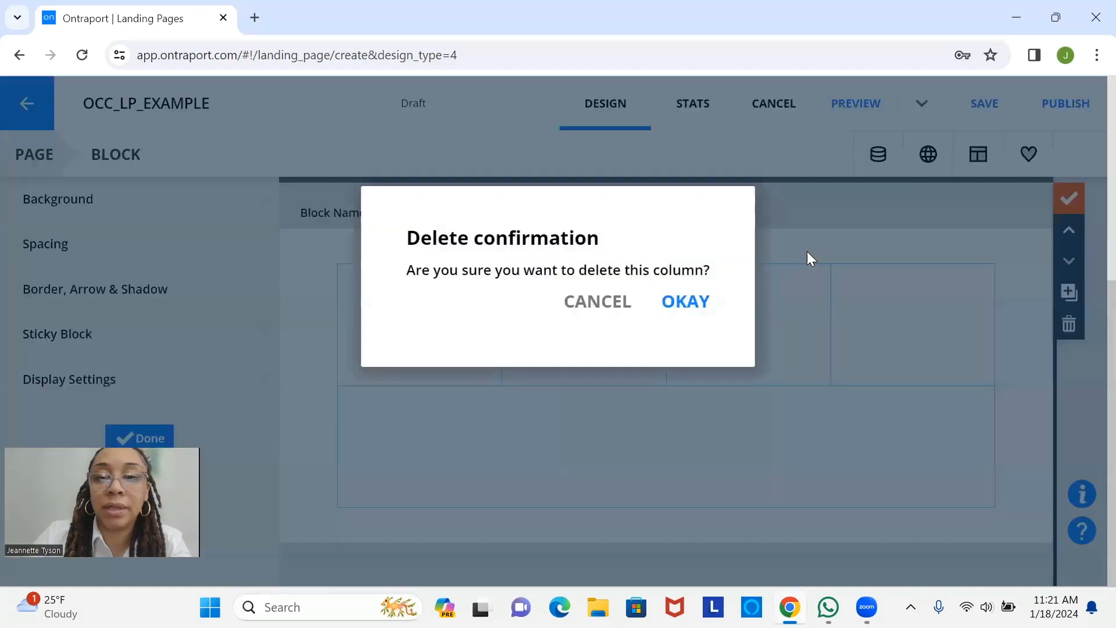
pyautogui.click(665, 309)
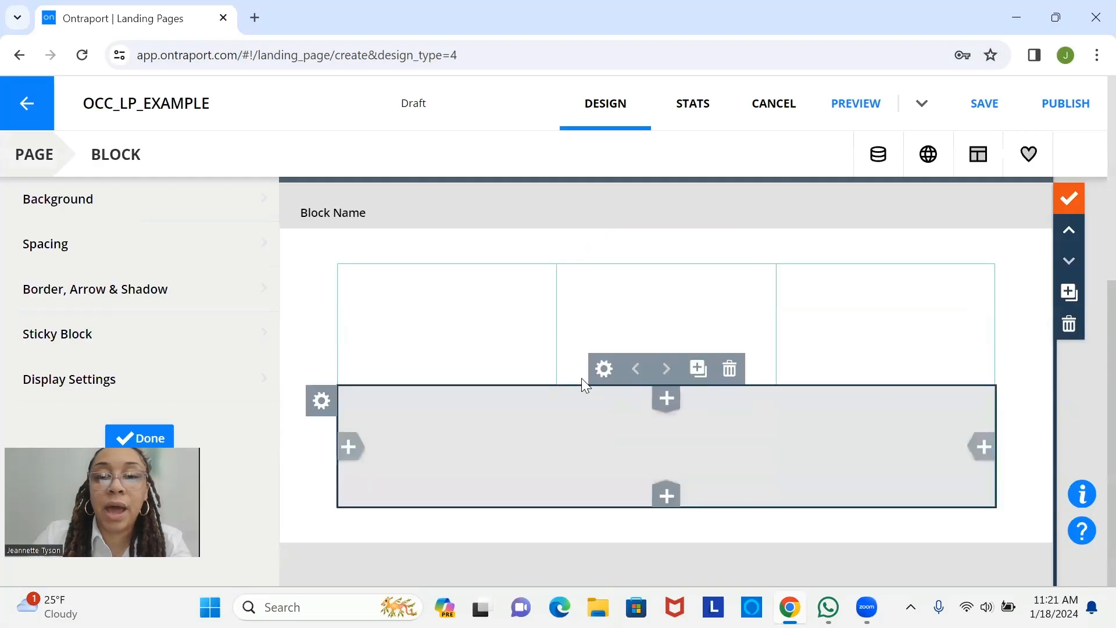
pyautogui.click(1062, 205)
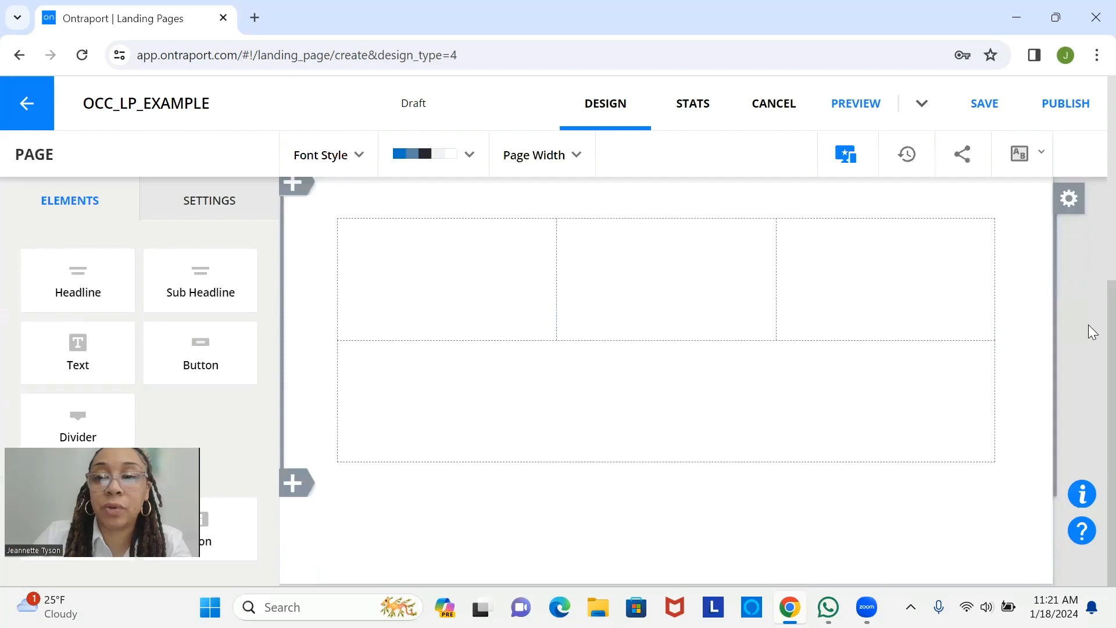
# Place an image element in the first column of the three-column row
pyautogui.scroll(5, 1092, 332)
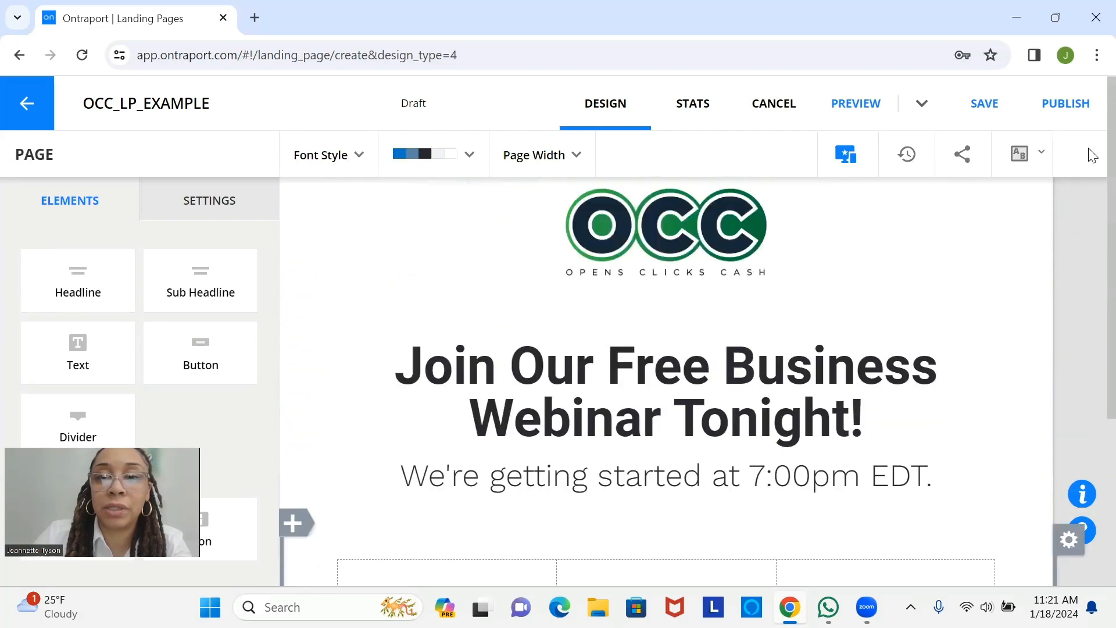
pyautogui.scroll(-4, 1089, 275)
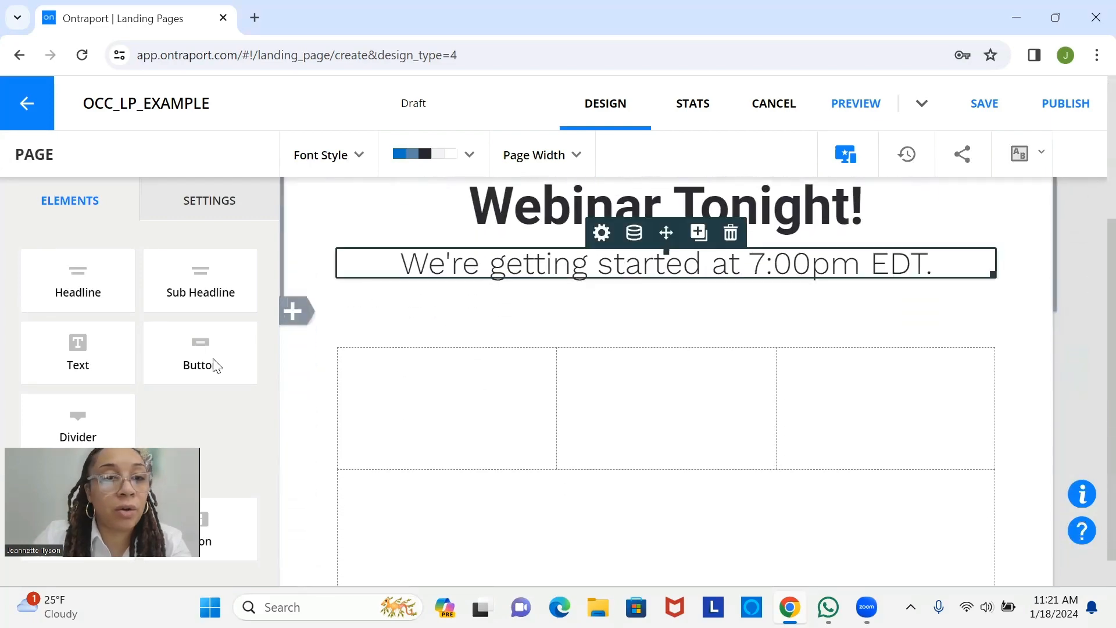
pyautogui.moveTo(37, 424); pyautogui.dragTo(145, 312)
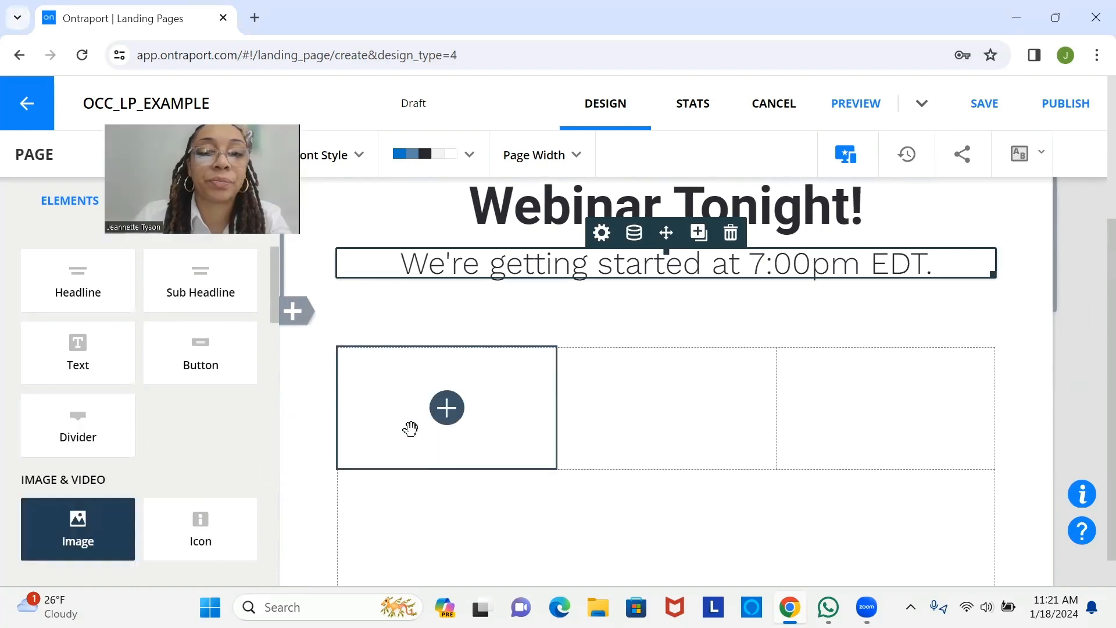
pyautogui.click(411, 429)
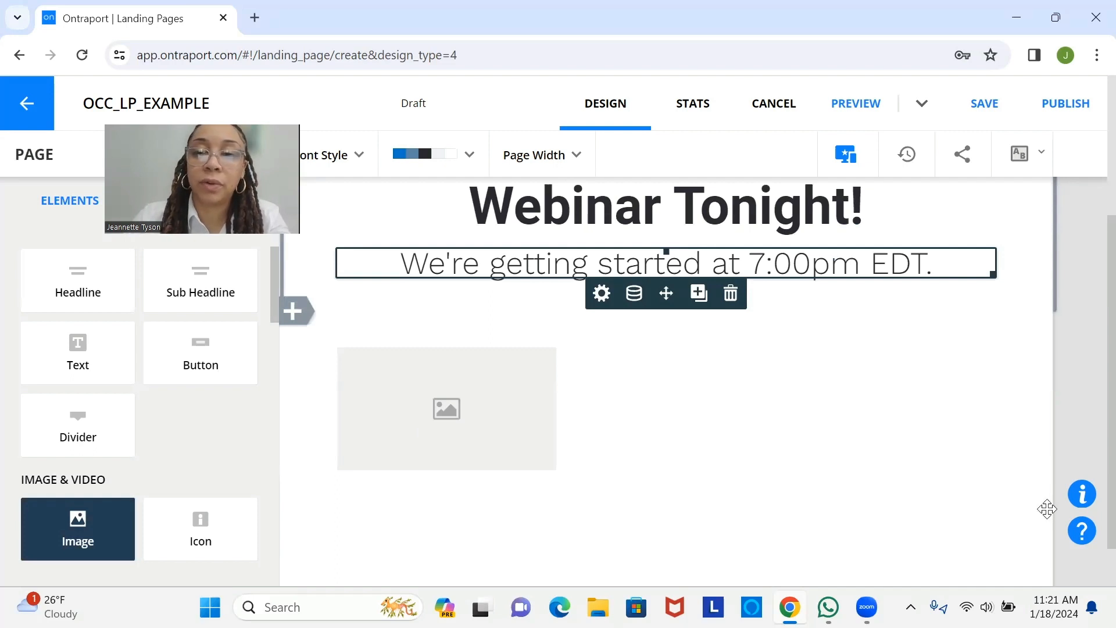
# Fill the image element with the library photo of the woman working at a laptop and finish editing it
pyautogui.click(425, 414)
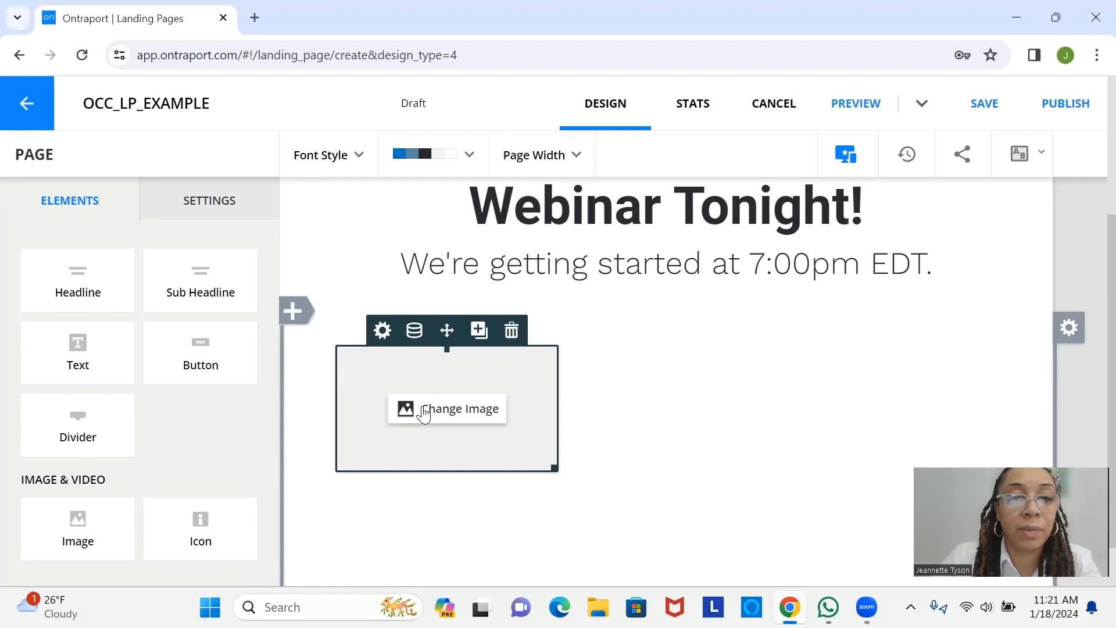
pyautogui.click(425, 410)
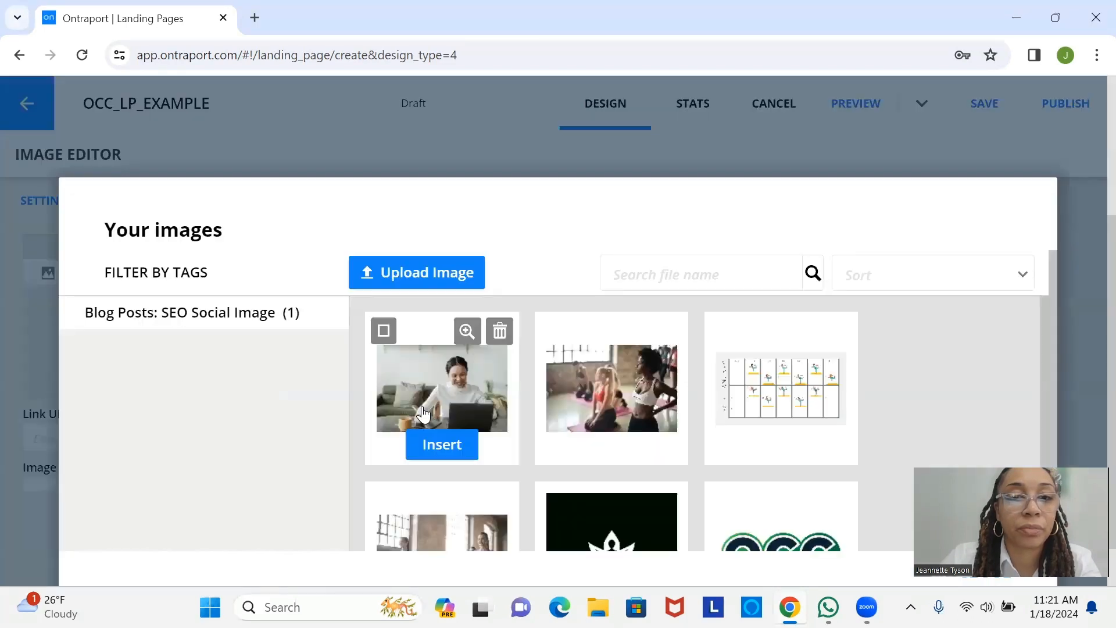
pyautogui.click(456, 449)
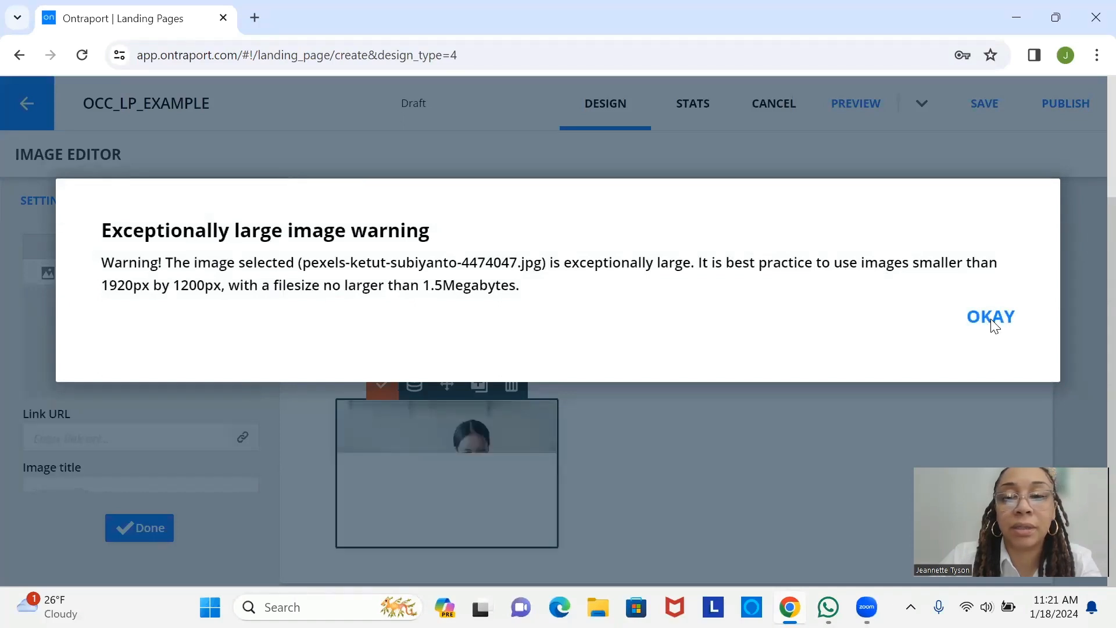
pyautogui.click(991, 318)
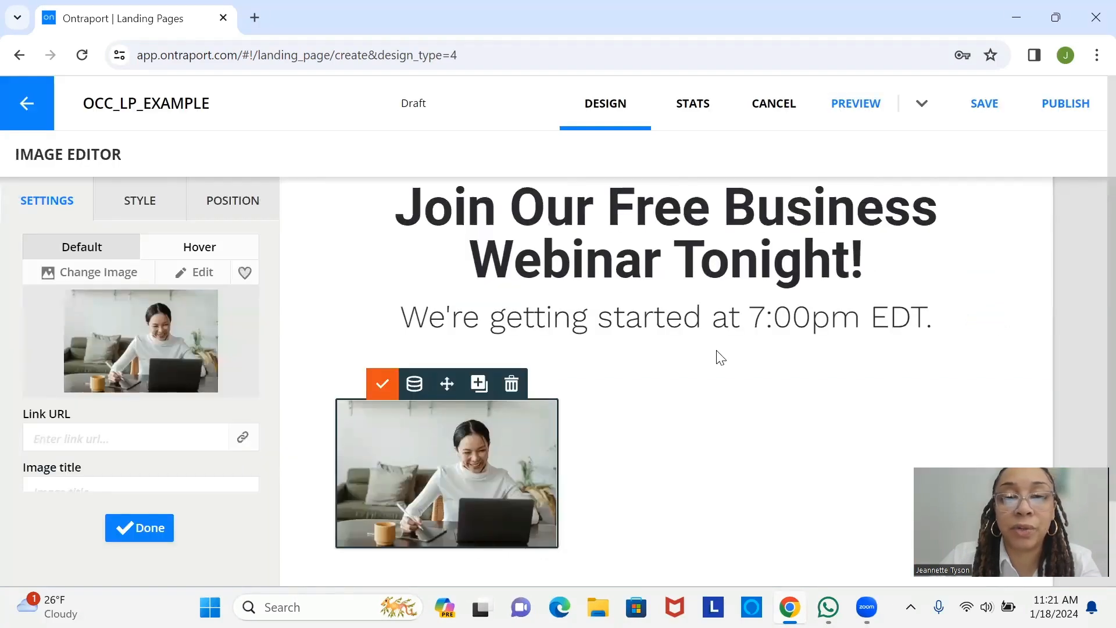
pyautogui.click(381, 385)
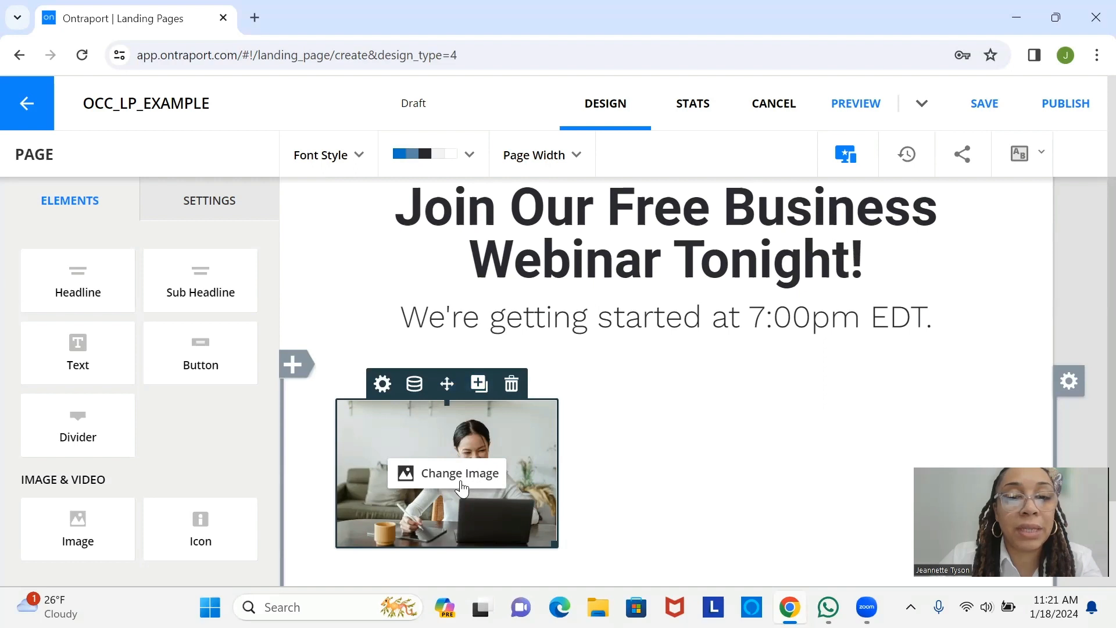
# Examine the laptop photo's link URL, image title and alt text settings and close its editor
pyautogui.click(429, 451)
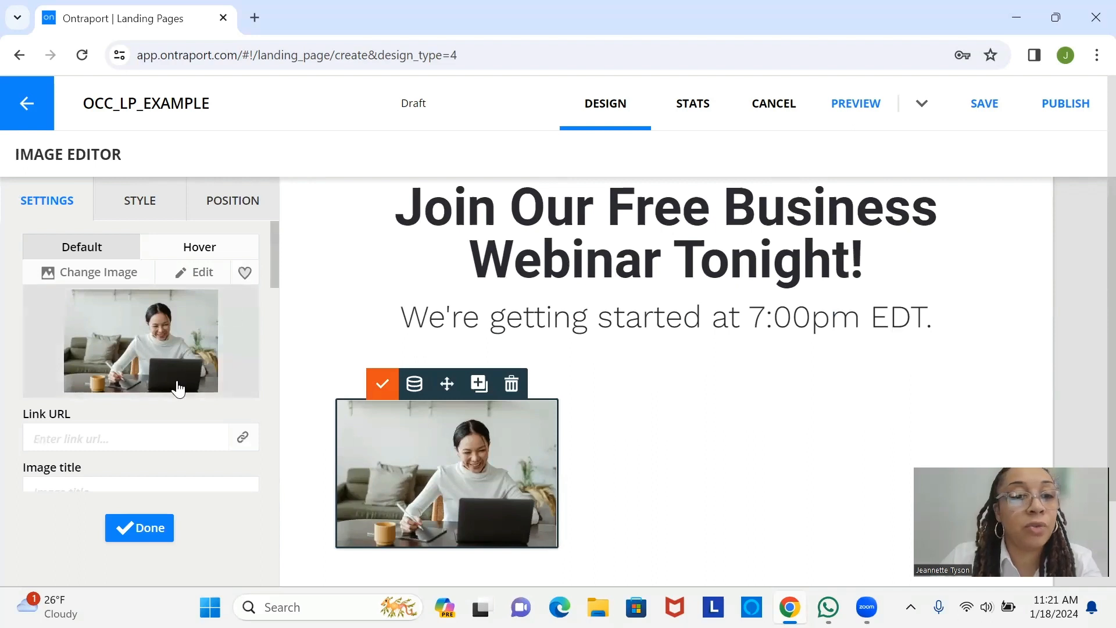
pyautogui.click(32, 436)
pyautogui.click(245, 445)
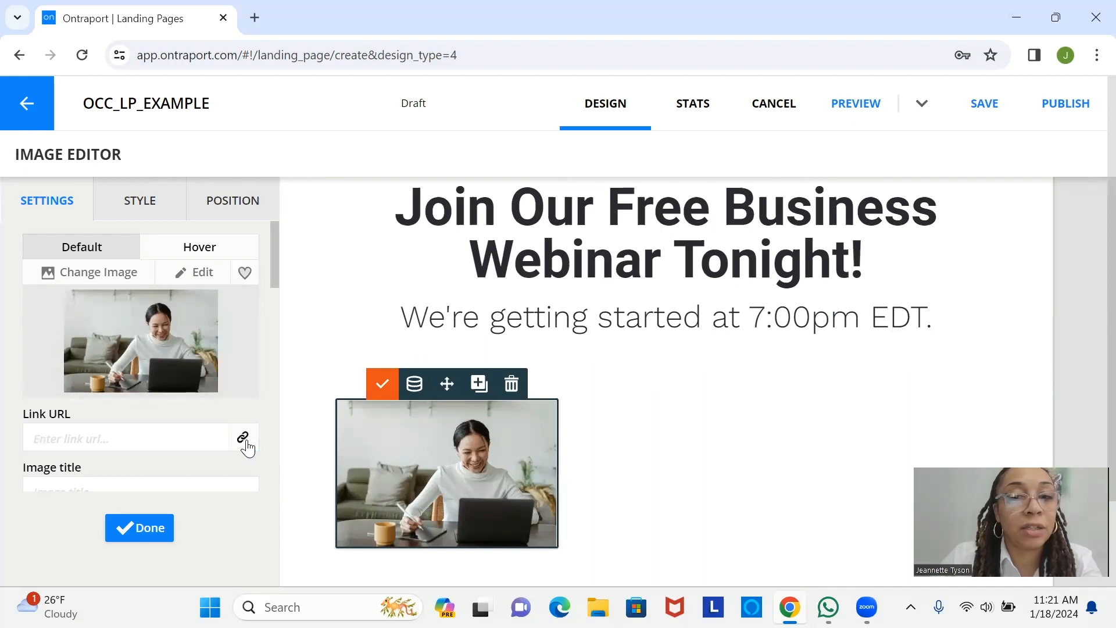
pyautogui.click(155, 426)
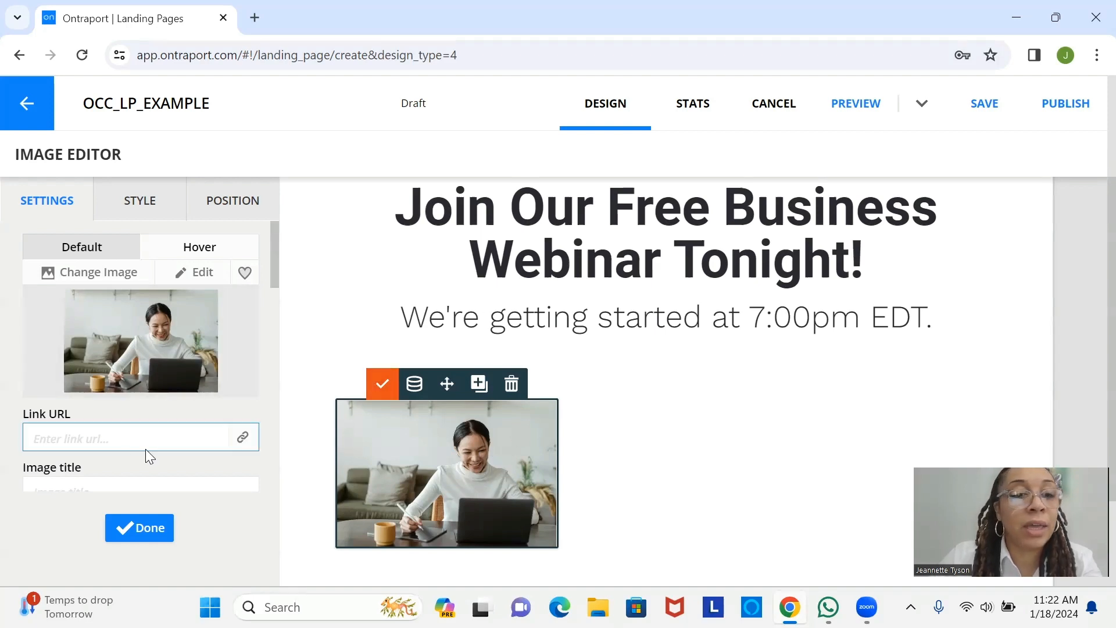
pyautogui.click(79, 438)
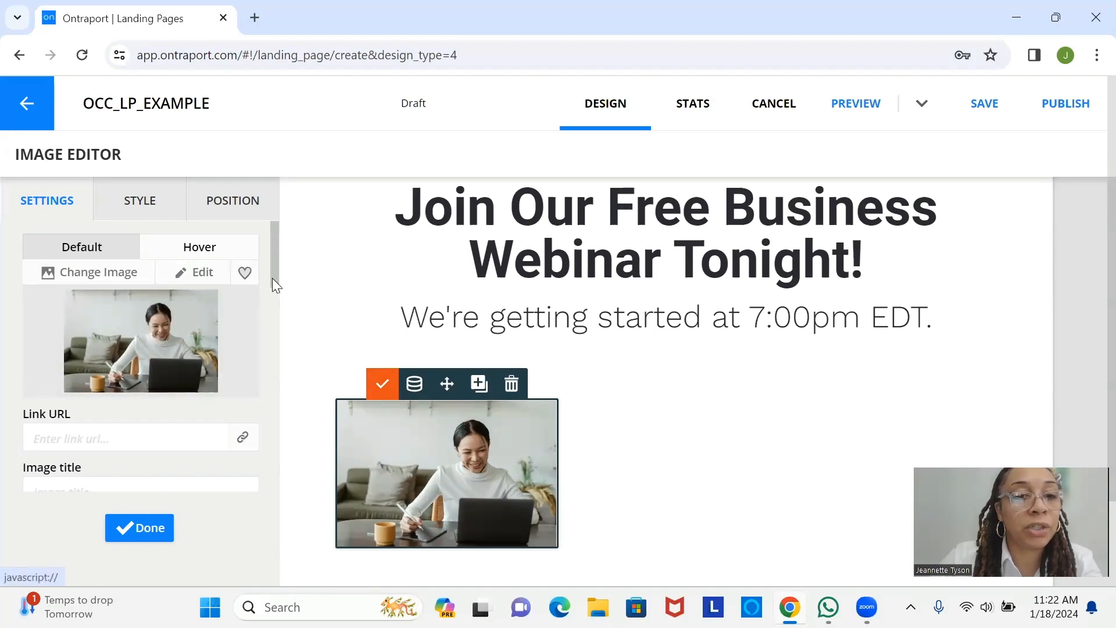
pyautogui.moveTo(274, 277); pyautogui.dragTo(284, 349)
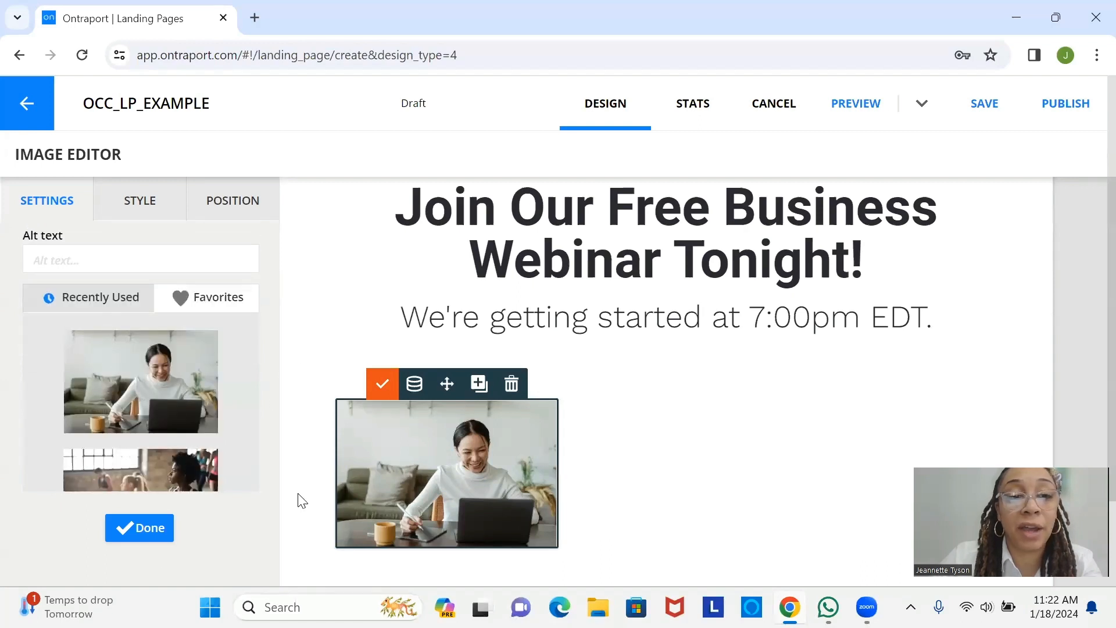
pyautogui.click(146, 529)
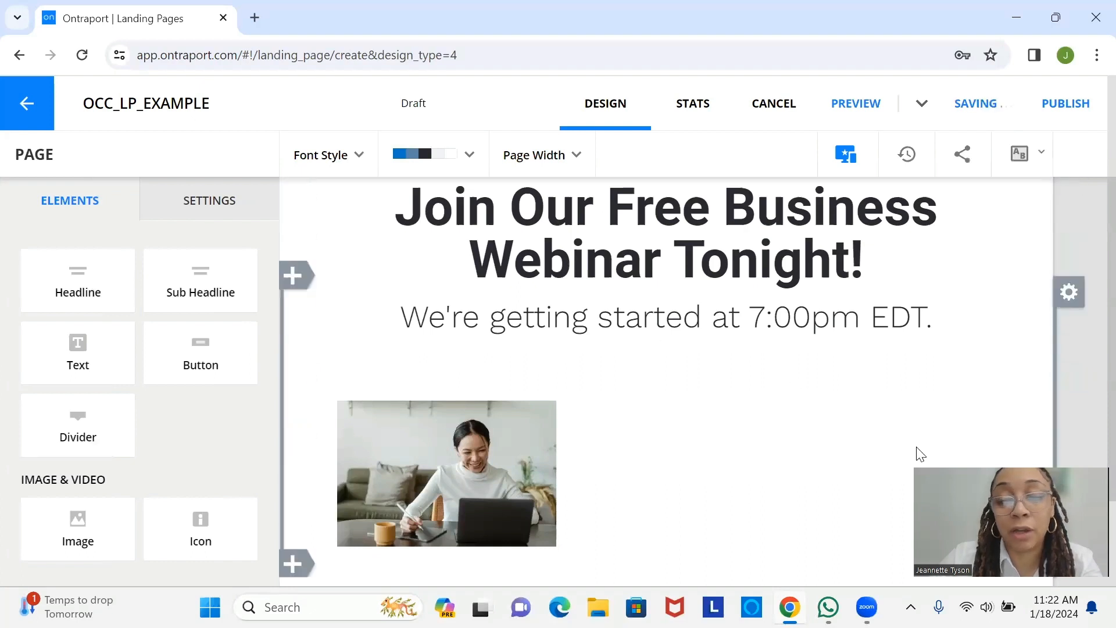
pyautogui.moveTo(639, 465); pyautogui.dragTo(375, 284)
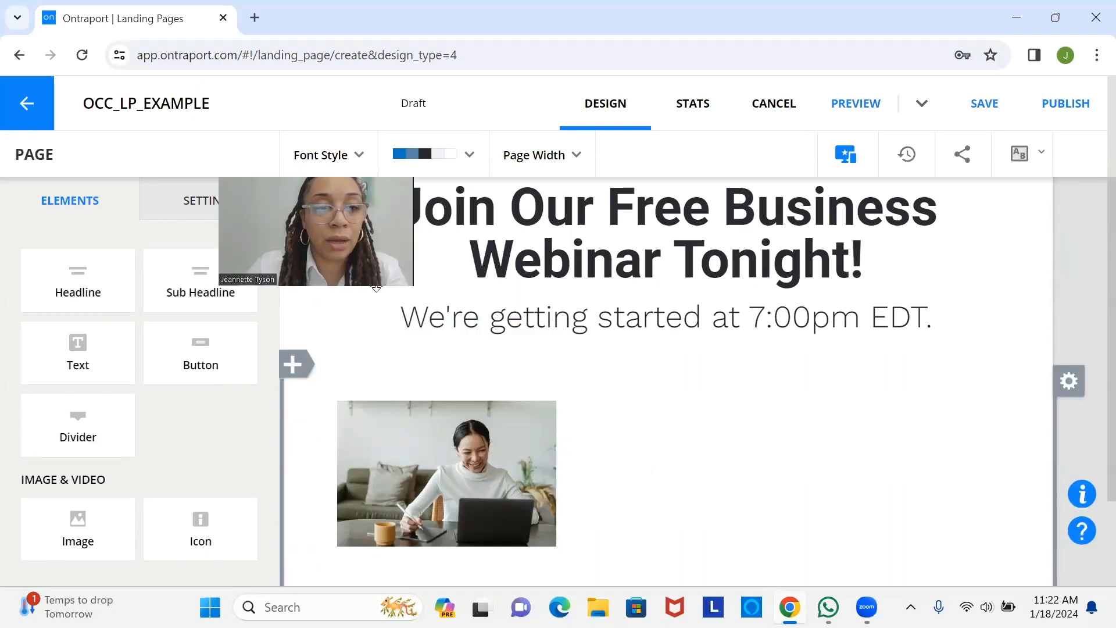
pyautogui.moveTo(343, 232); pyautogui.dragTo(137, 523)
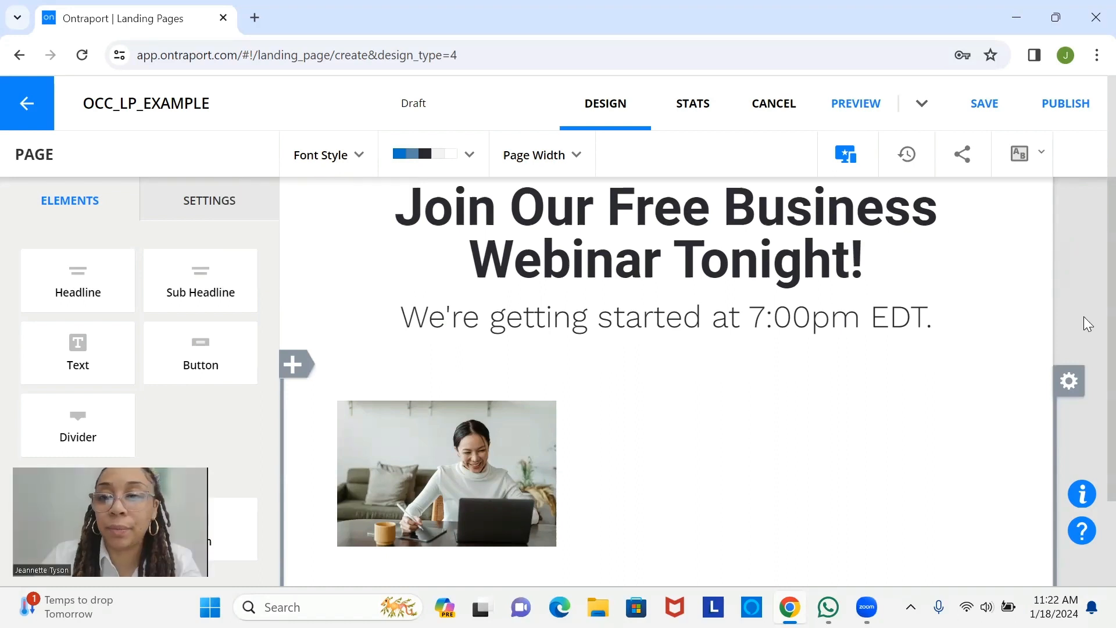
# Place a text element in the middle column beside the photo, keeping its placeholder text
pyautogui.scroll(-2, 1090, 399)
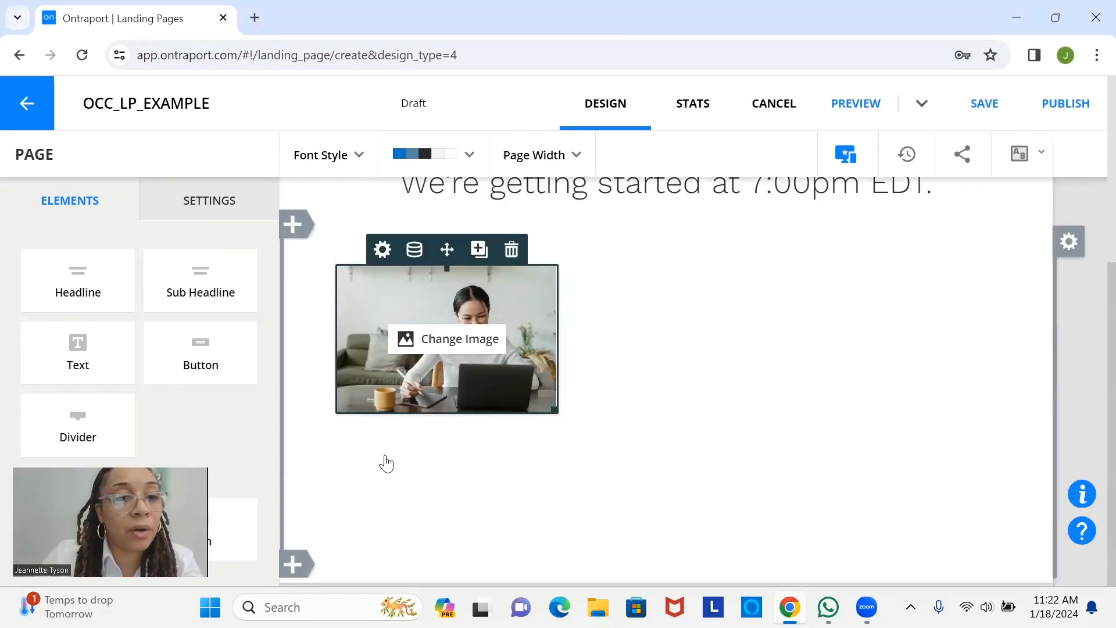
pyautogui.moveTo(113, 371); pyautogui.dragTo(723, 343)
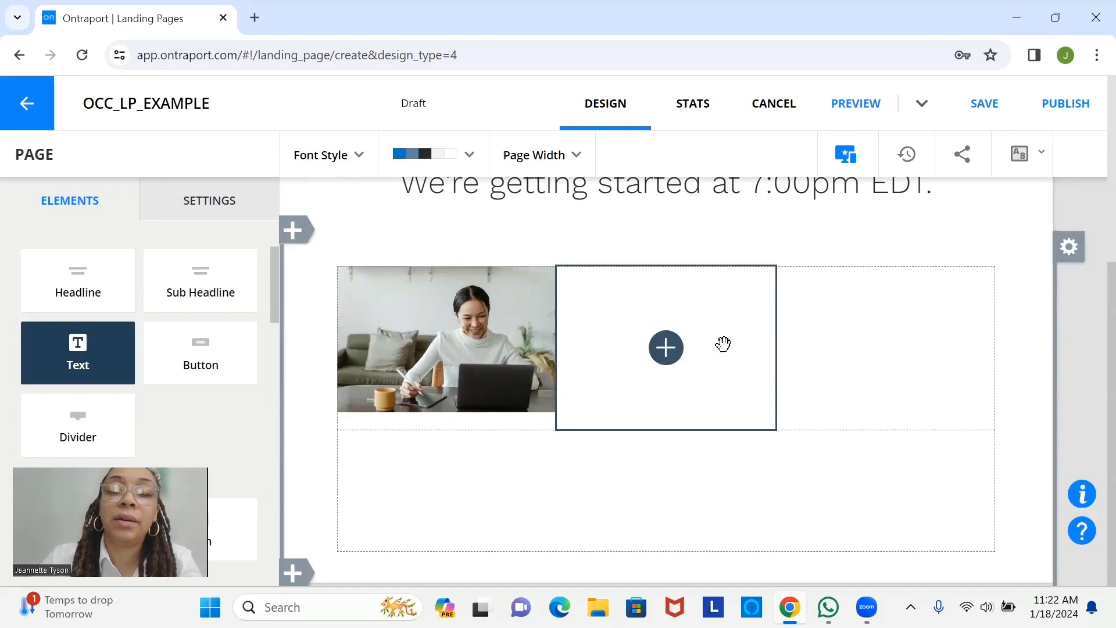
pyautogui.click(715, 356)
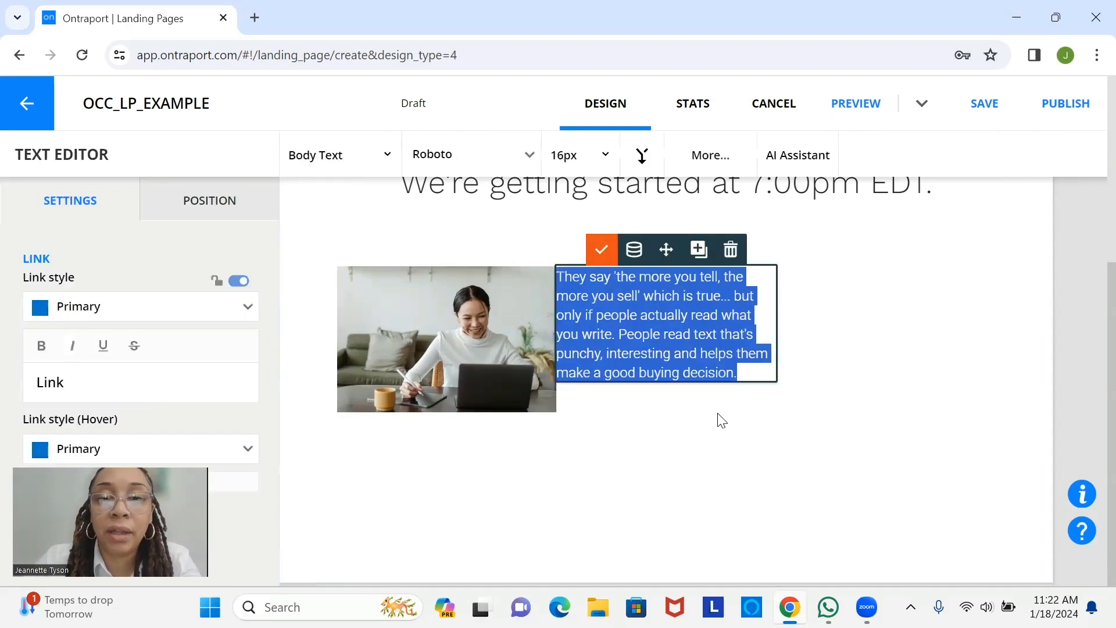
pyautogui.click(727, 435)
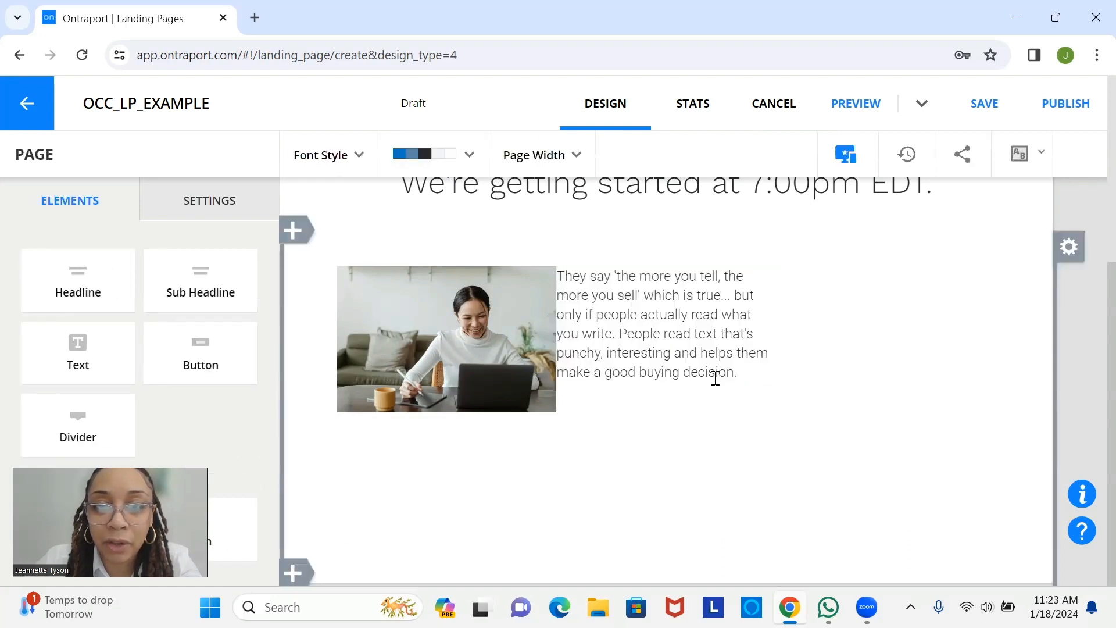
# Set the left and right margins of the photo's column to 17 px
pyautogui.moveTo(707, 371)
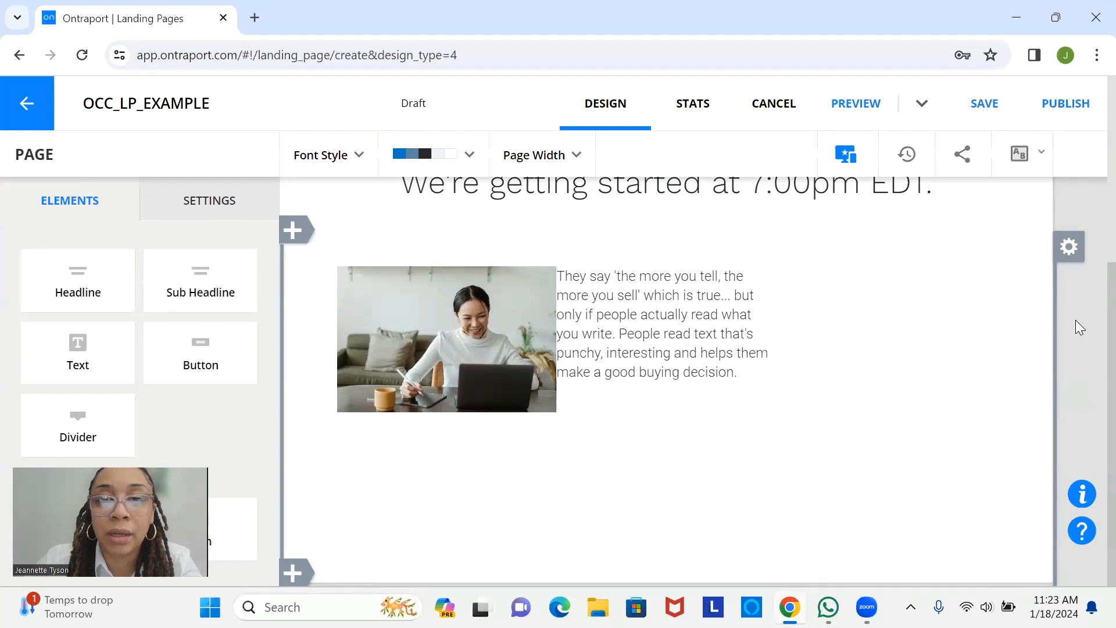
pyautogui.click(1072, 255)
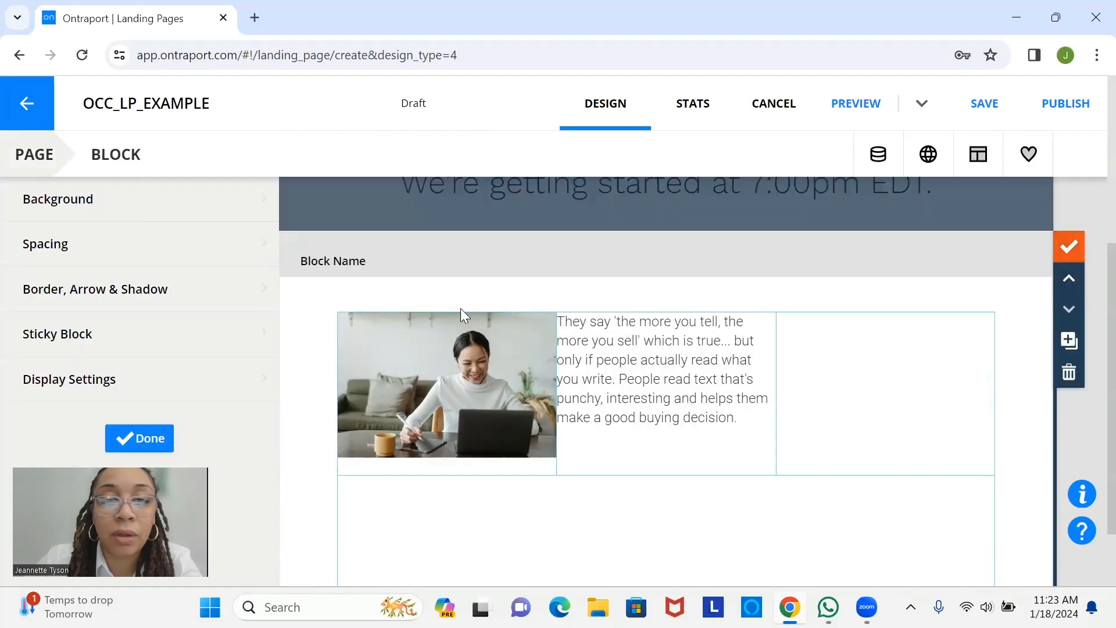
pyautogui.moveTo(457, 321)
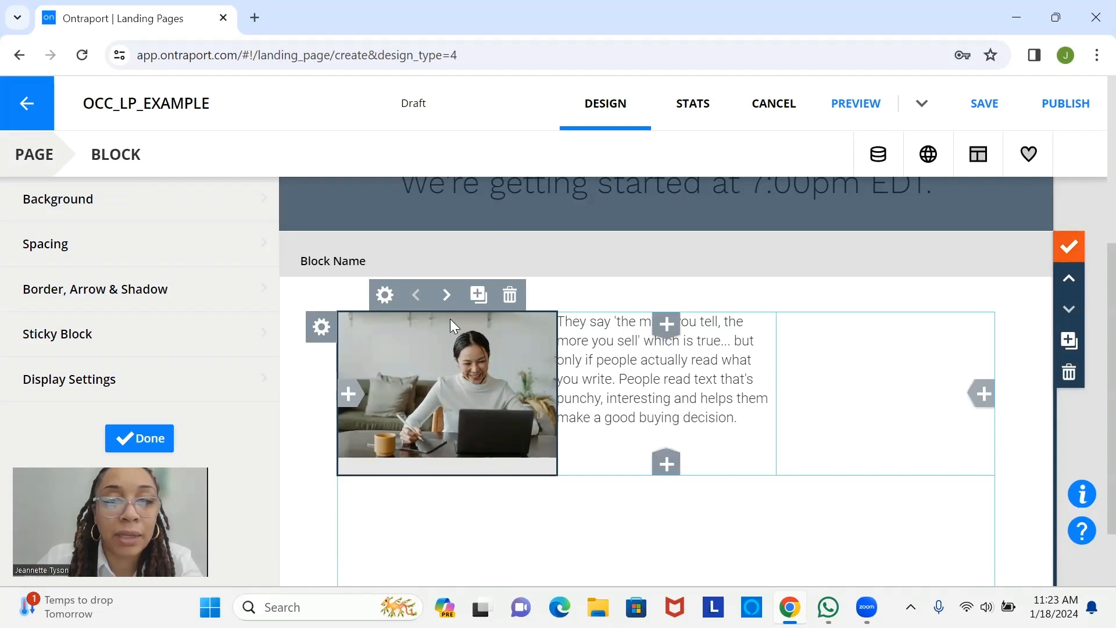
pyautogui.click(385, 297)
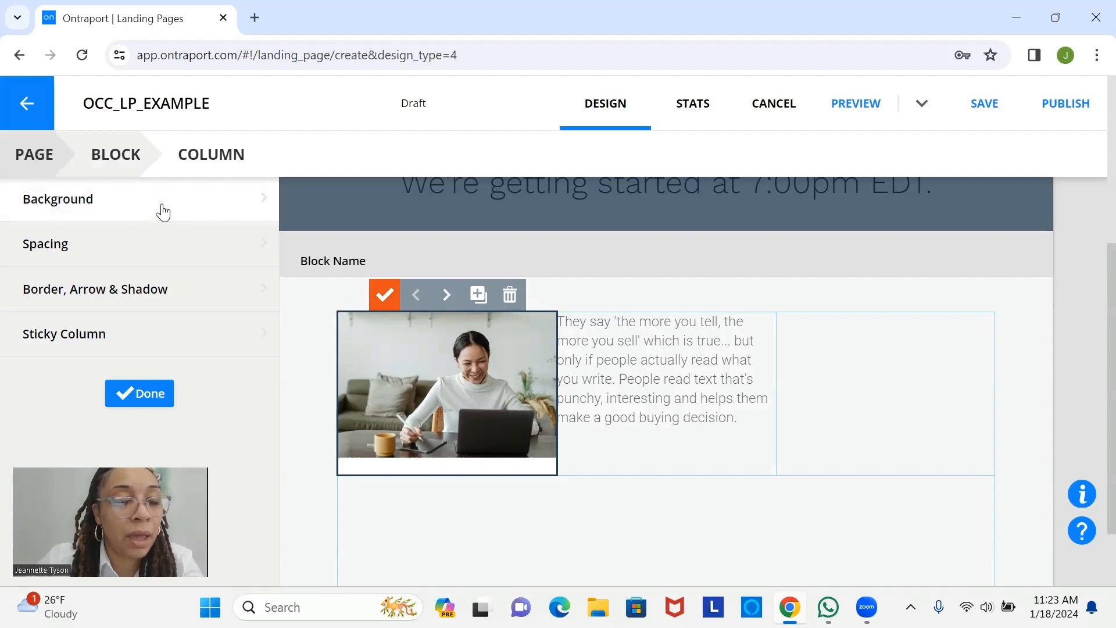
pyautogui.click(167, 247)
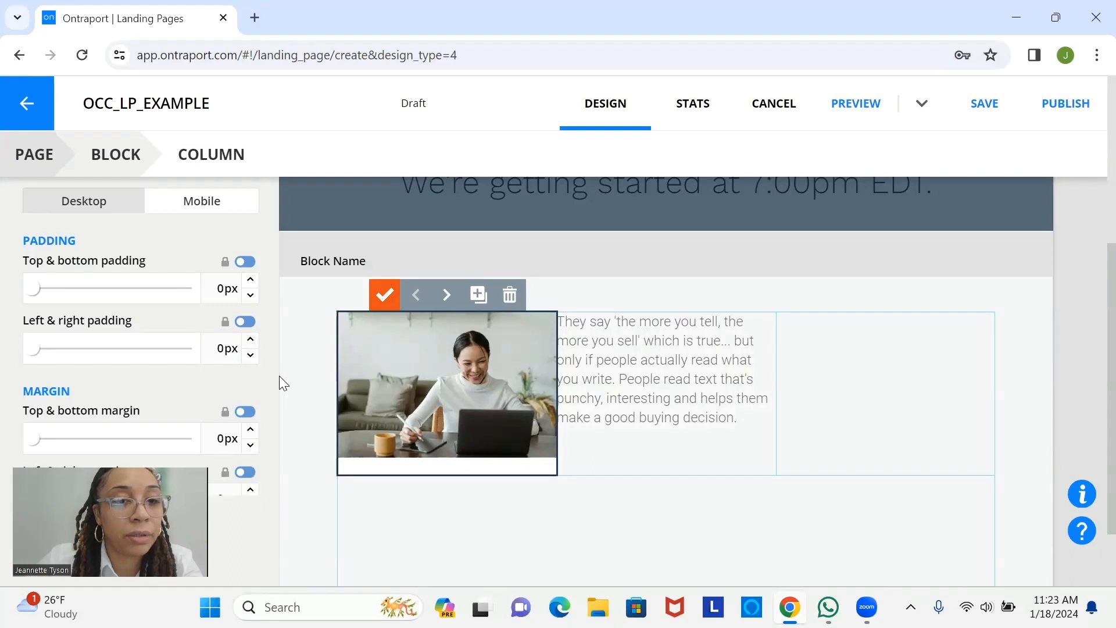
pyautogui.moveTo(275, 387); pyautogui.dragTo(276, 446)
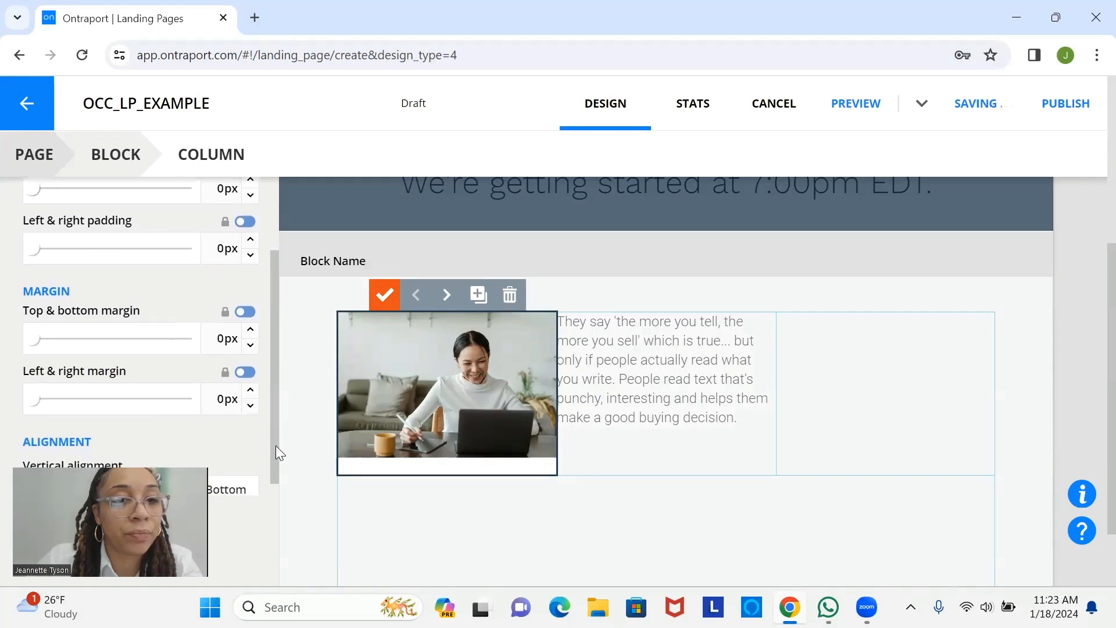
pyautogui.click(250, 388)
pyautogui.click(251, 388)
pyautogui.click(251, 388)
pyautogui.click(250, 389)
pyautogui.click(251, 388)
pyautogui.click(250, 389)
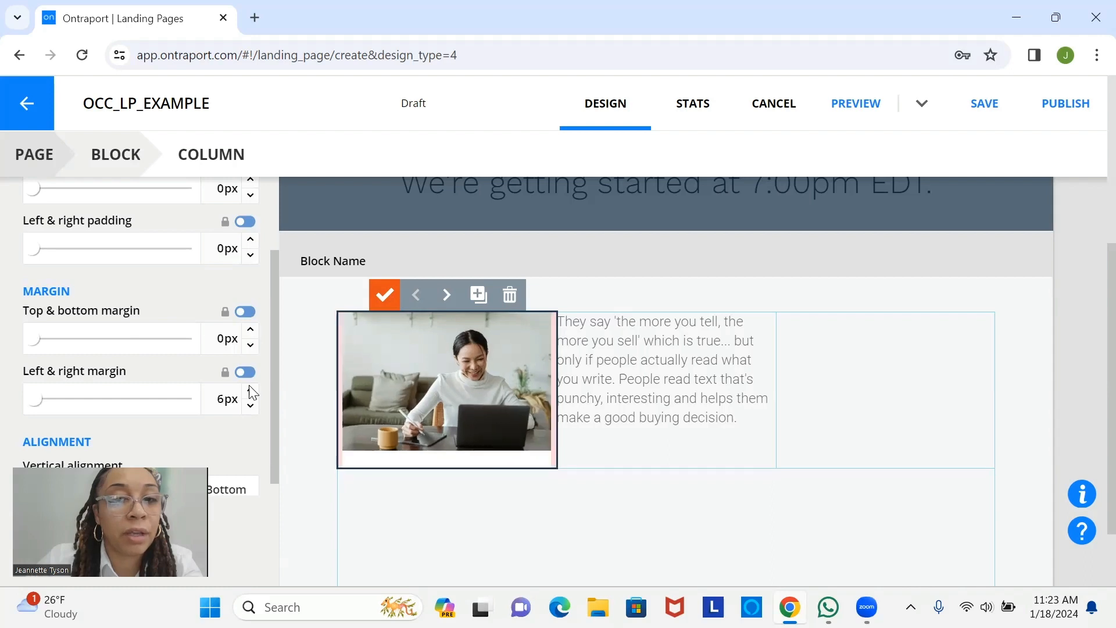
pyautogui.click(251, 388)
pyautogui.click(251, 388)
pyautogui.click(251, 388)
pyautogui.click(250, 389)
pyautogui.click(250, 389)
pyautogui.click(251, 389)
pyautogui.click(251, 388)
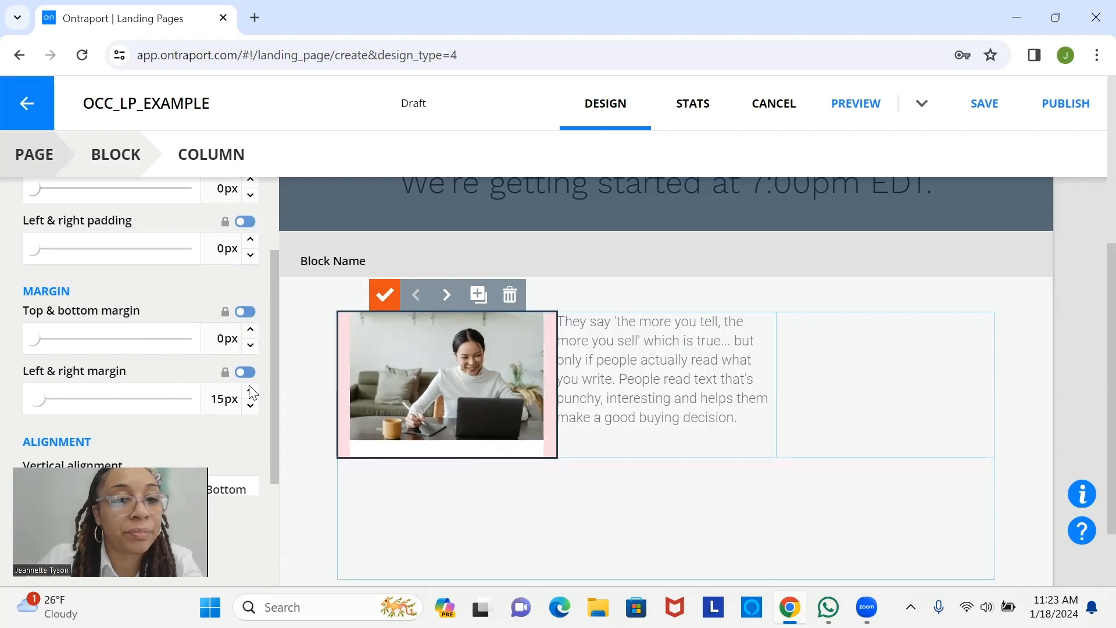
pyautogui.click(251, 388)
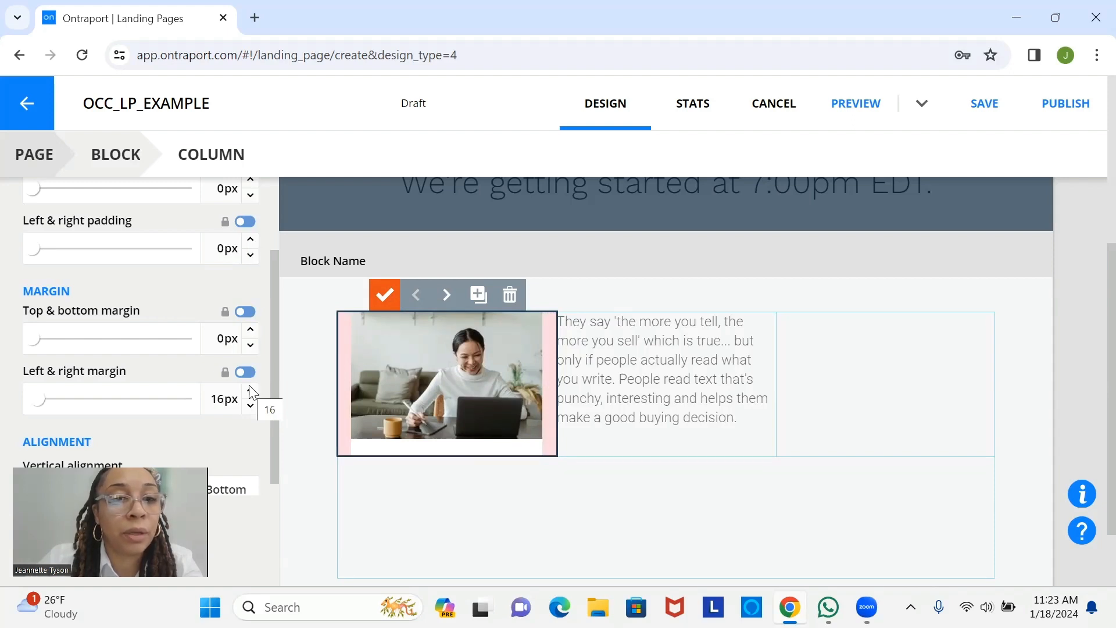
pyautogui.click(250, 388)
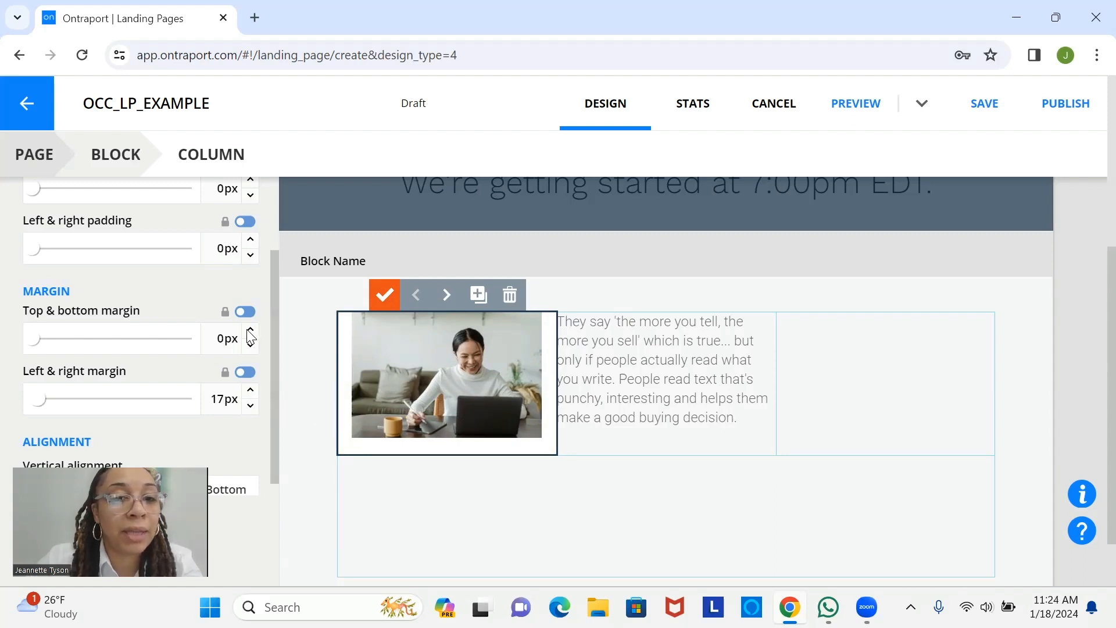
# Unlink the photo column's top and bottom margins, set the top margin to 17 px, and finish editing the column
pyautogui.click(243, 313)
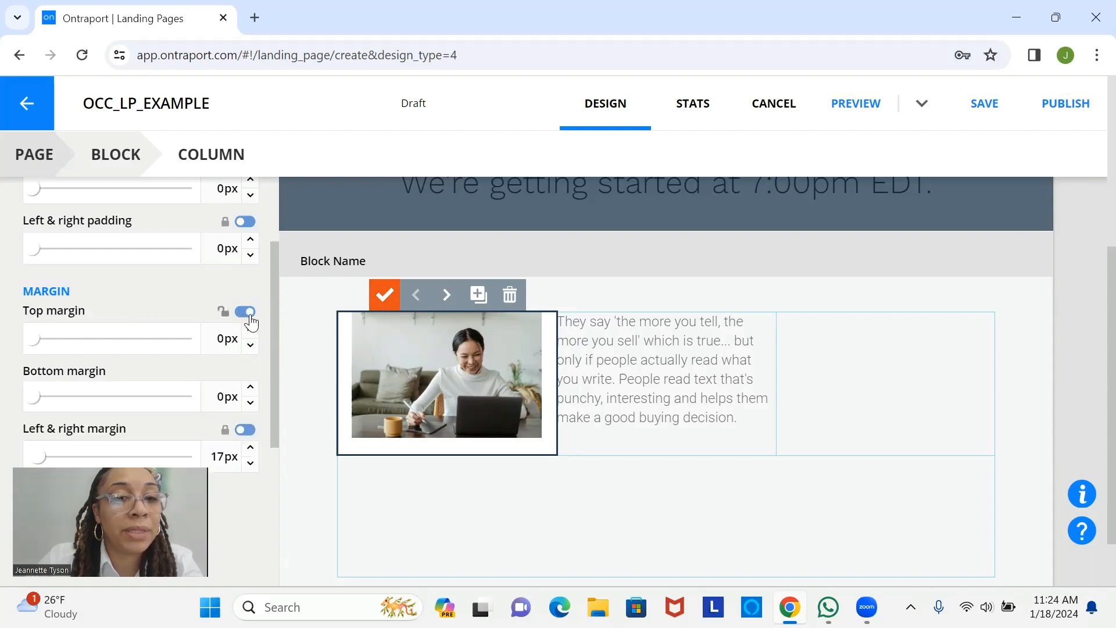
pyautogui.click(247, 315)
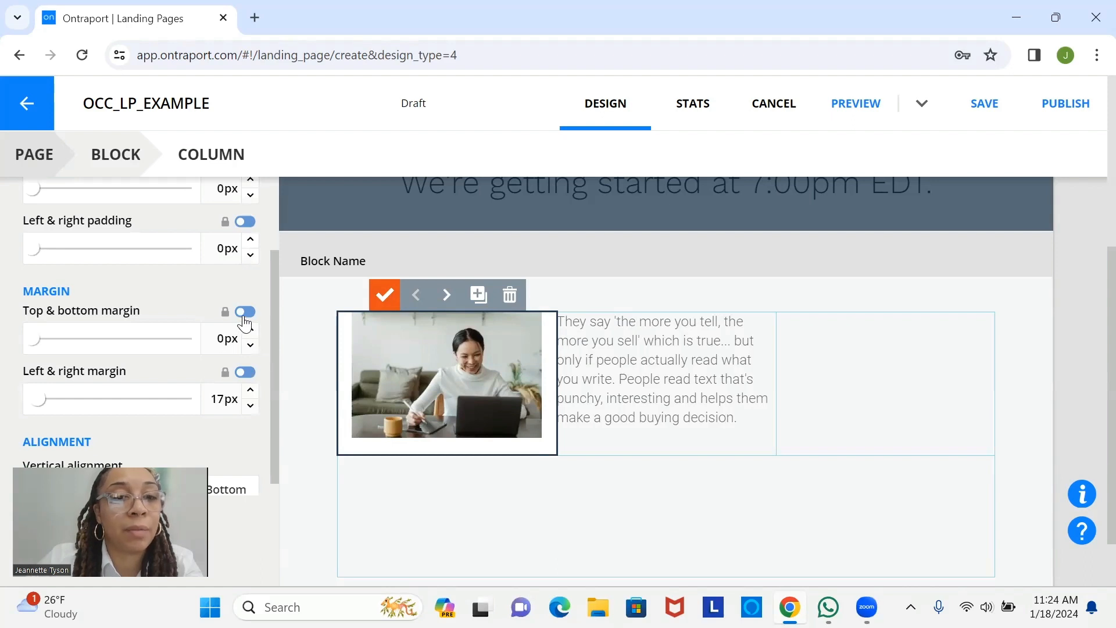
pyautogui.click(245, 312)
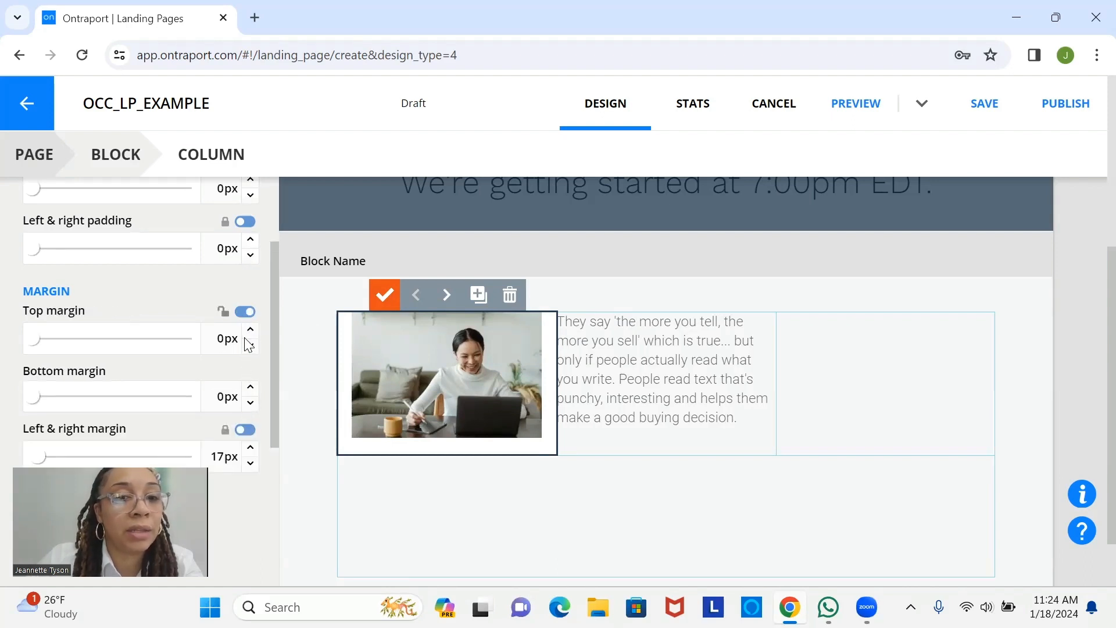
pyautogui.click(250, 330)
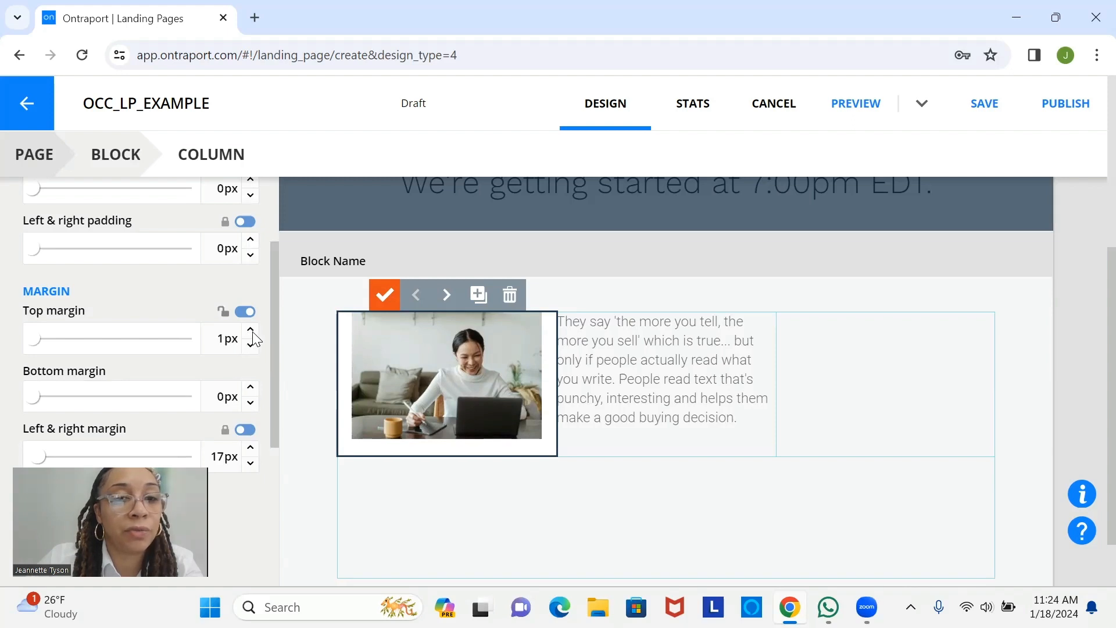
pyautogui.click(250, 330)
pyautogui.click(250, 330)
pyautogui.click(251, 330)
pyautogui.click(251, 331)
pyautogui.click(251, 331)
pyautogui.click(251, 330)
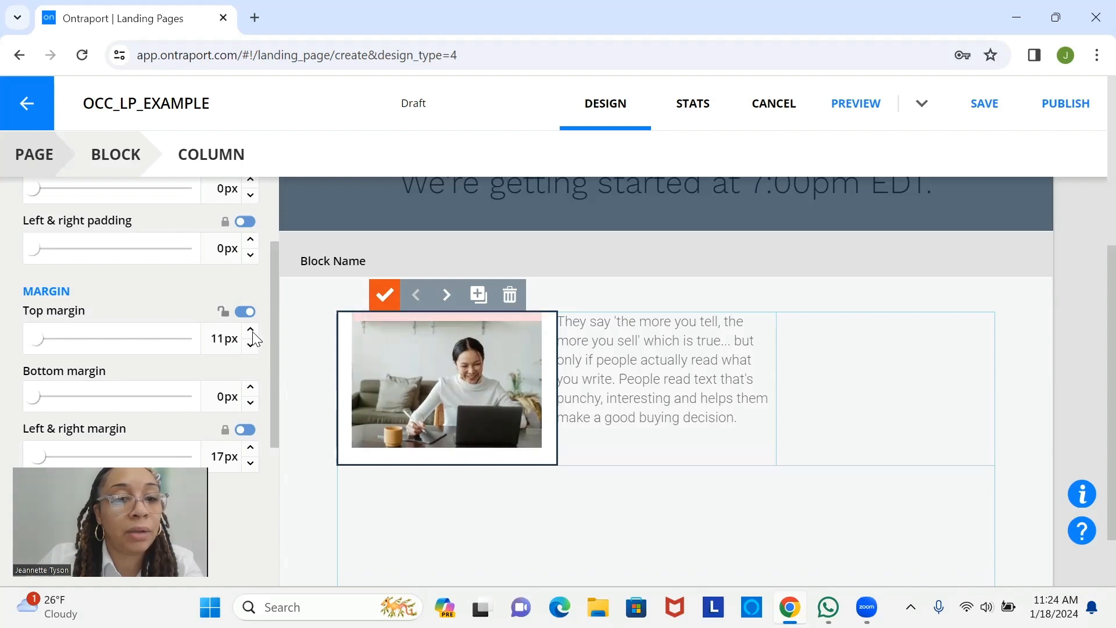
pyautogui.click(250, 331)
pyautogui.click(251, 331)
pyautogui.click(250, 330)
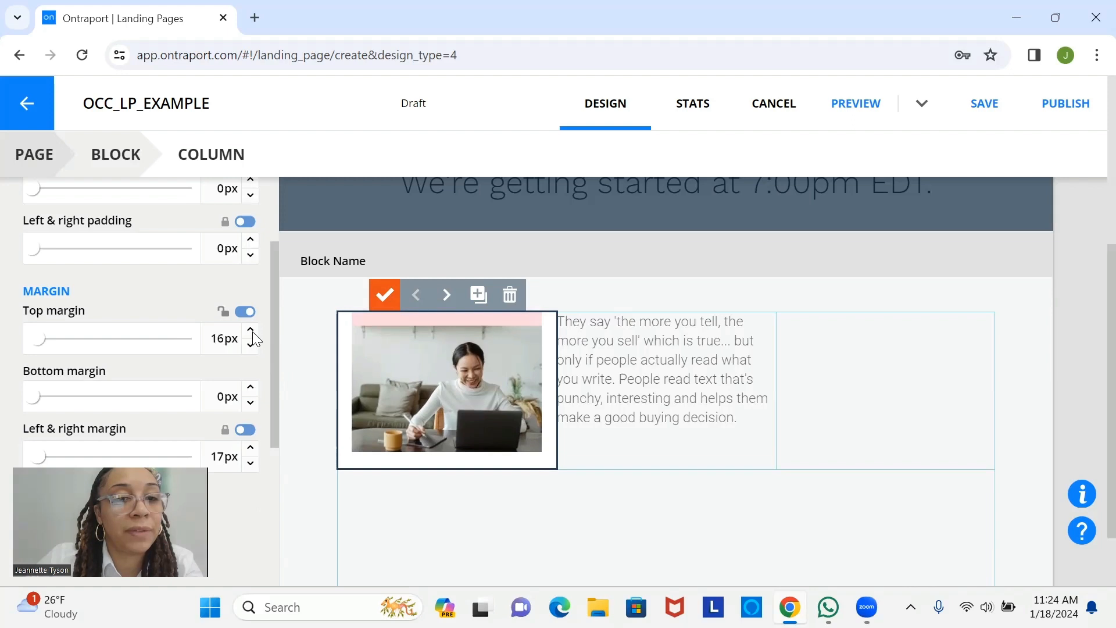
pyautogui.click(251, 331)
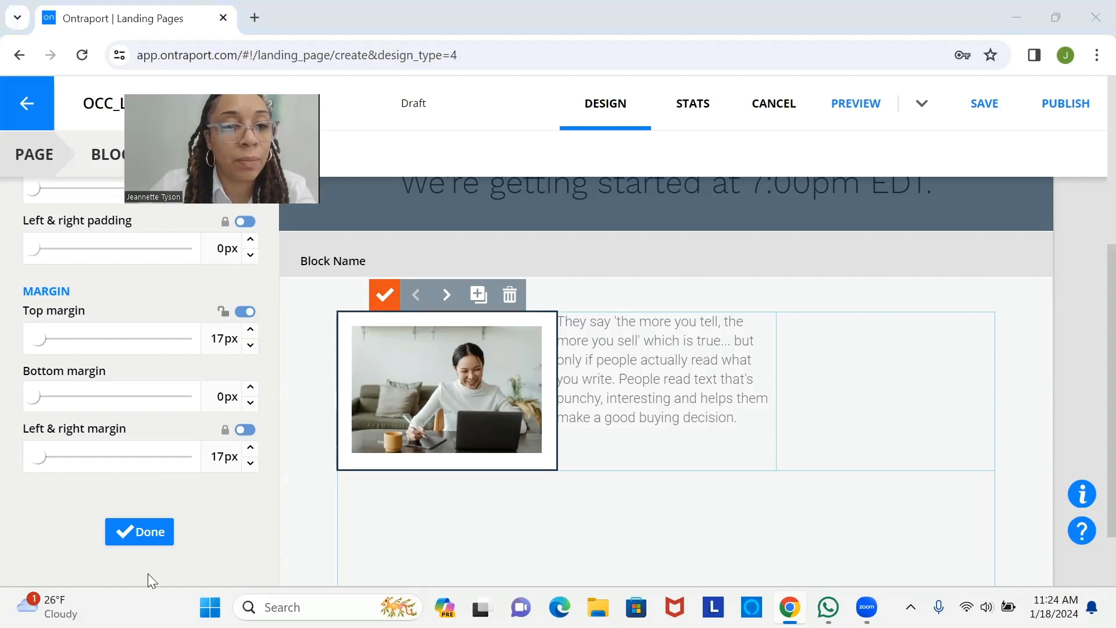
pyautogui.click(140, 534)
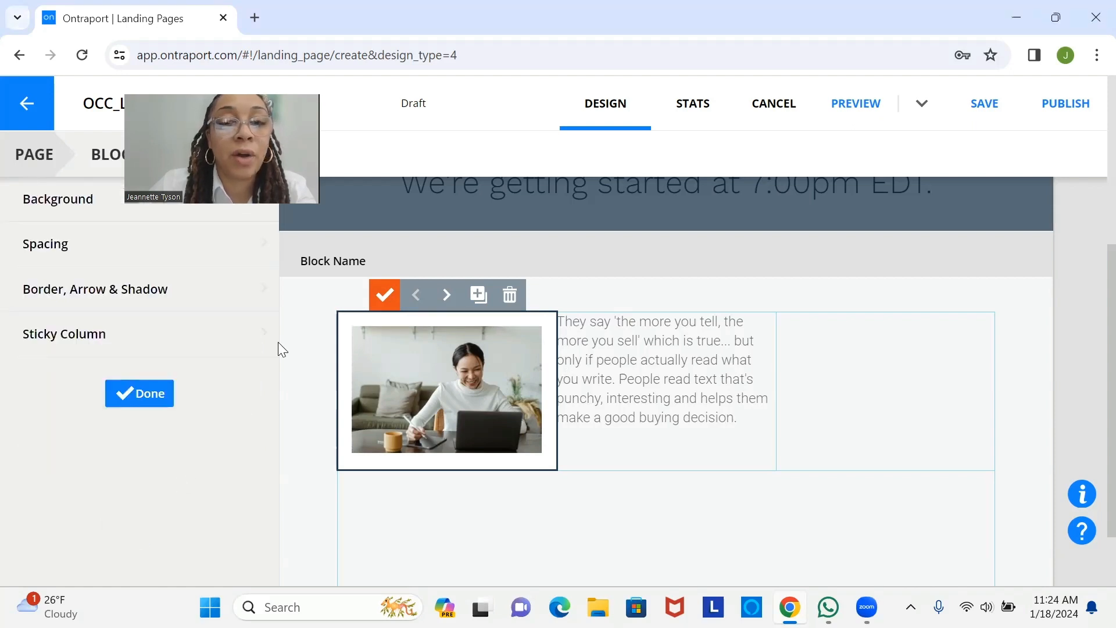
pyautogui.click(398, 295)
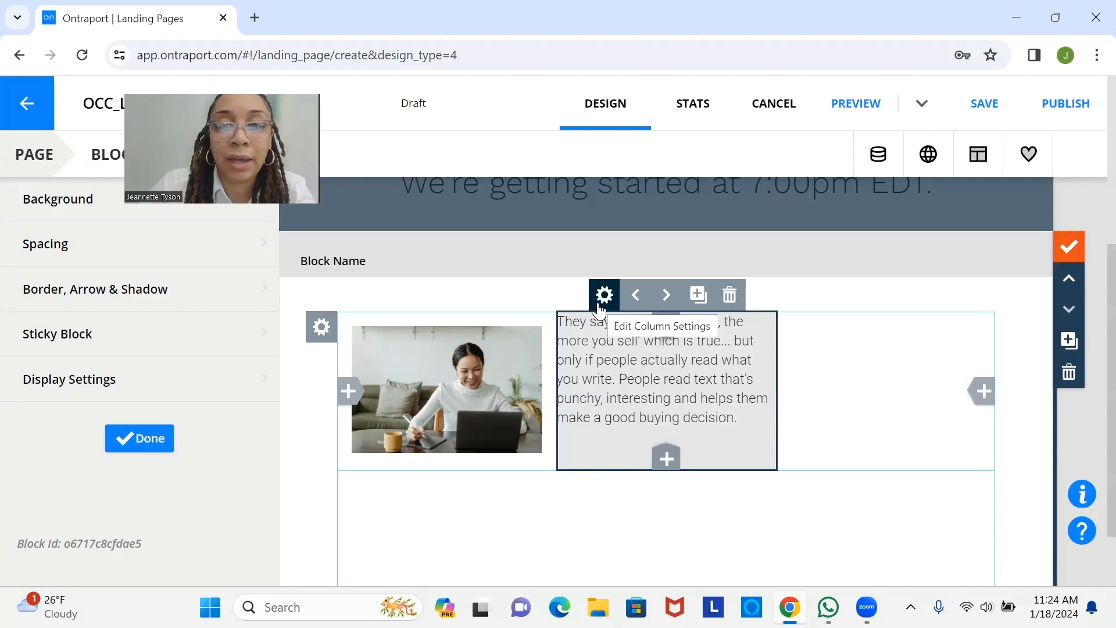
# Set the left and right margins of the middle text column to 17 px
pyautogui.click(601, 302)
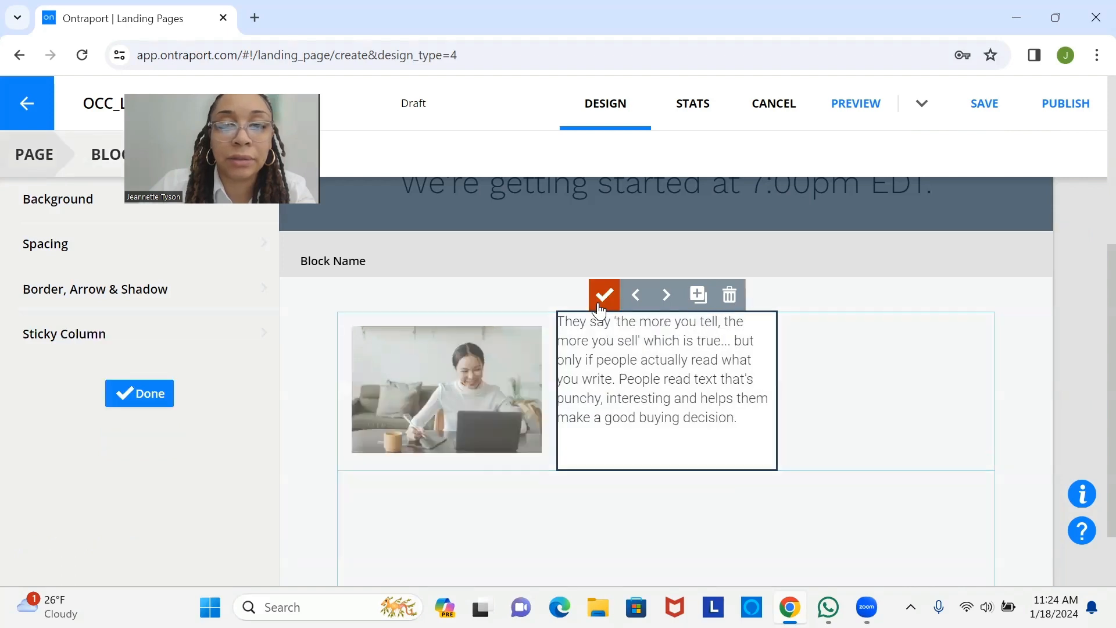
pyautogui.click(100, 259)
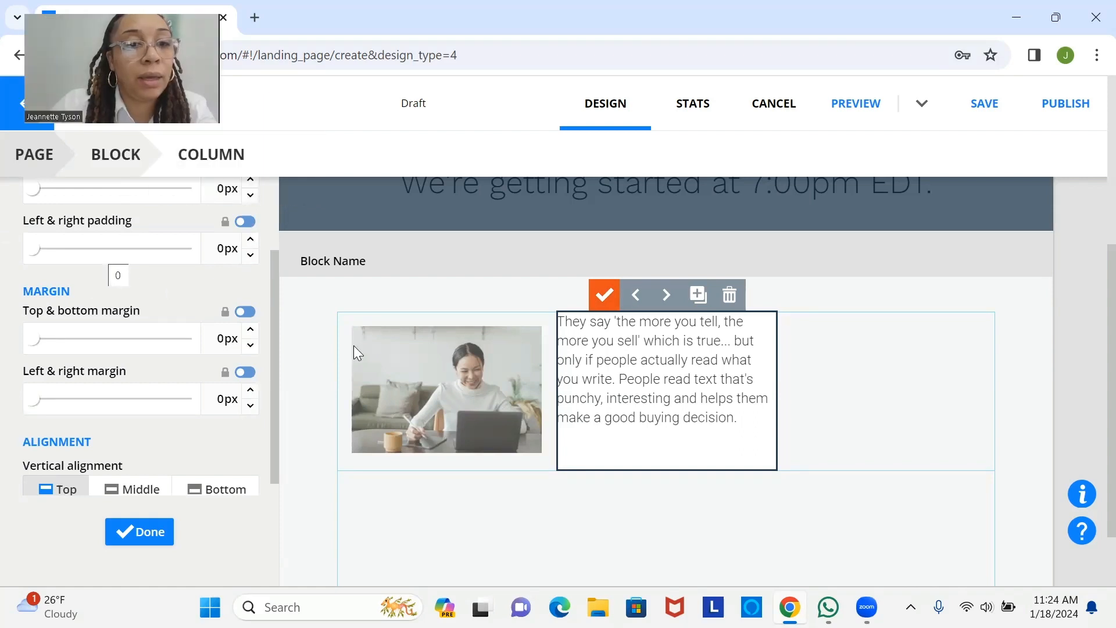
pyautogui.moveTo(255, 395); pyautogui.dragTo(255, 394)
pyautogui.click(255, 394)
pyautogui.click(255, 394)
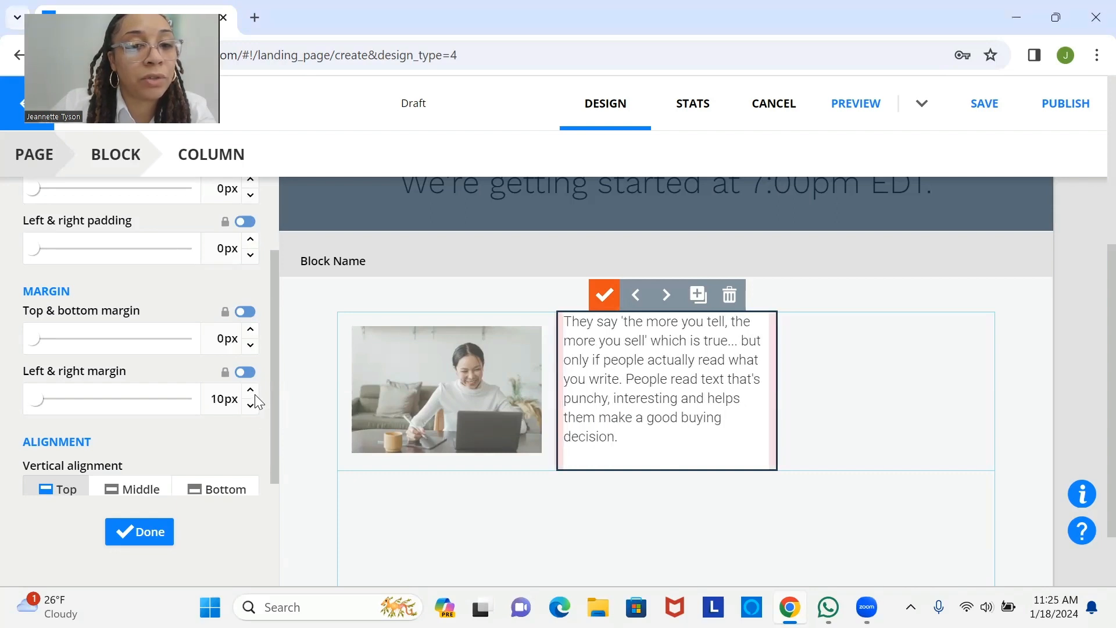
pyautogui.click(256, 395)
pyautogui.click(255, 395)
pyautogui.click(256, 394)
pyautogui.click(255, 394)
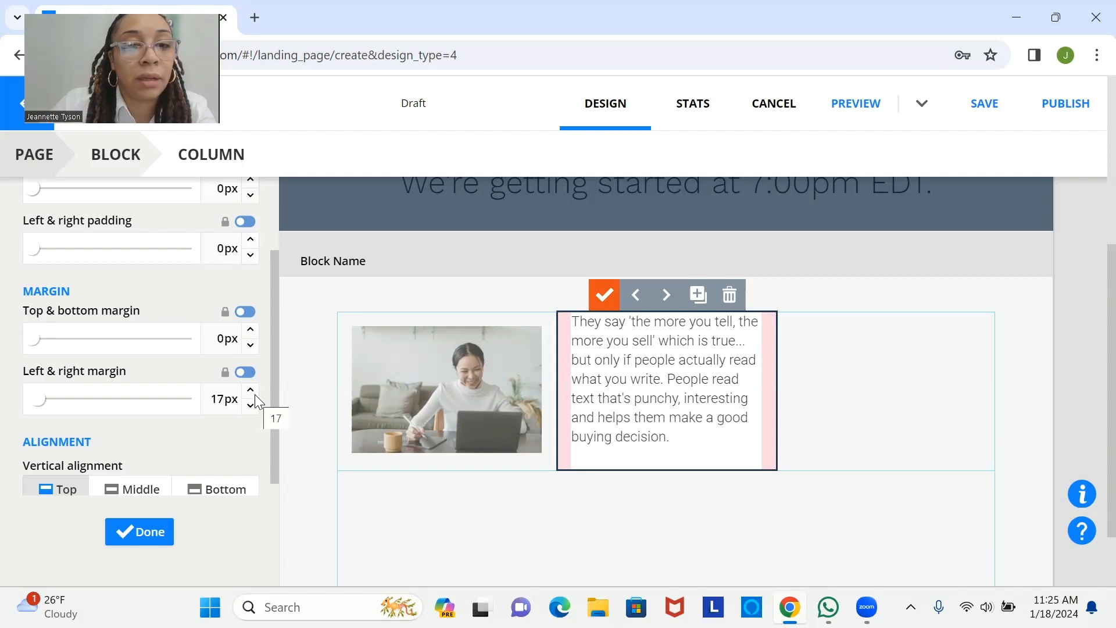
# Unlink the text column's top and bottom margins, set the top margin to 17 px, and finish editing the column and block
pyautogui.click(246, 317)
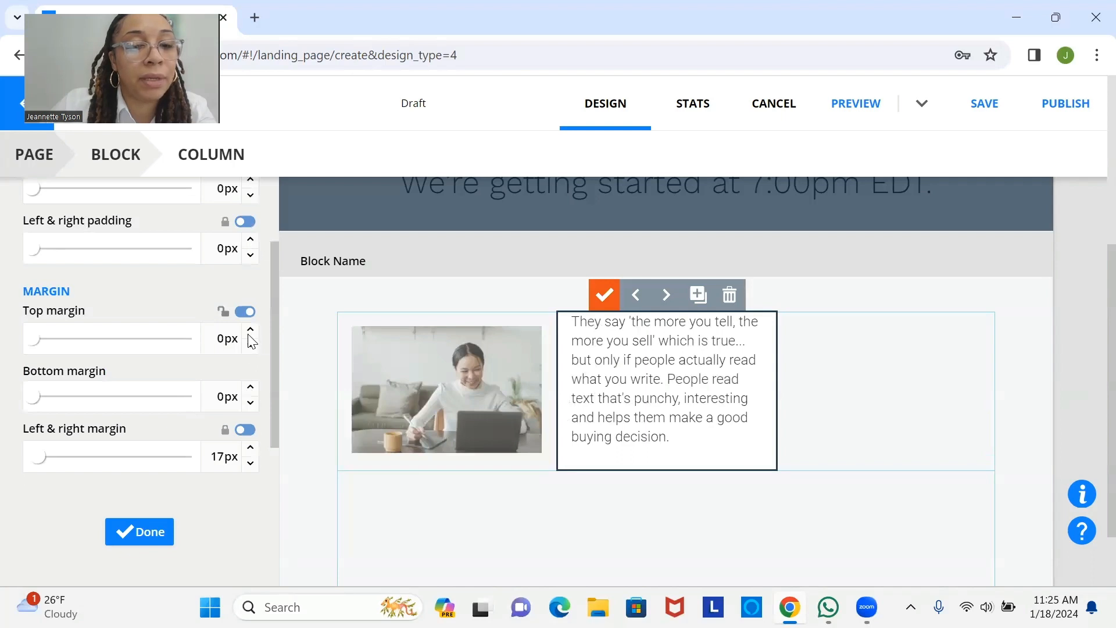
pyautogui.click(250, 337)
pyautogui.click(249, 336)
pyautogui.click(249, 336)
pyautogui.click(249, 336)
pyautogui.click(249, 336)
pyautogui.click(250, 337)
pyautogui.click(250, 336)
pyautogui.click(250, 336)
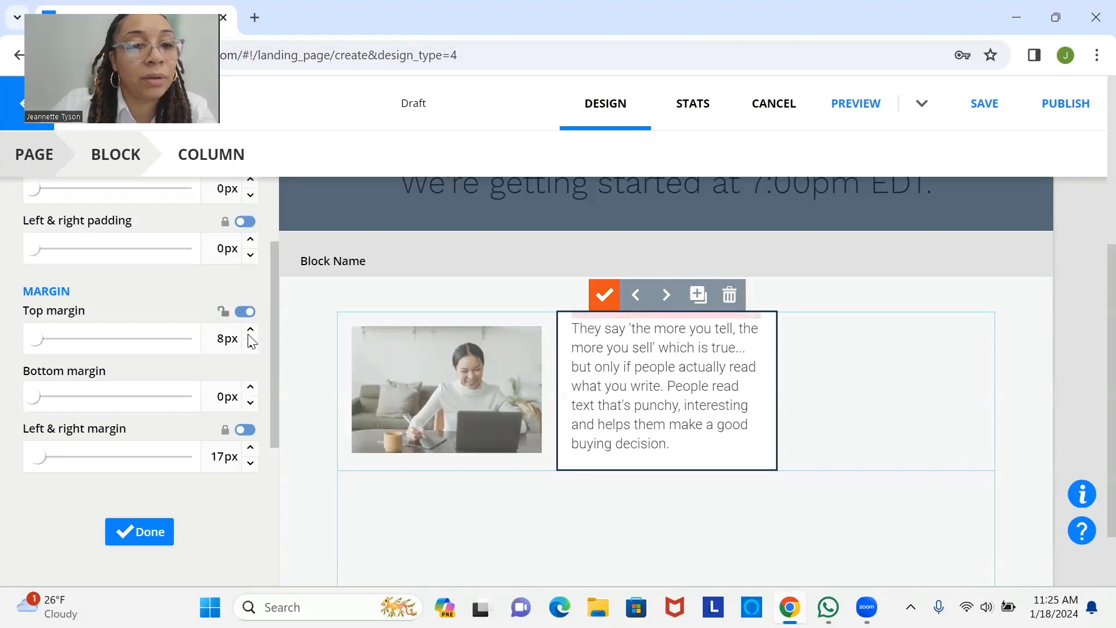
pyautogui.click(250, 336)
pyautogui.click(249, 336)
pyautogui.click(249, 337)
pyautogui.click(249, 336)
pyautogui.click(250, 336)
pyautogui.click(250, 336)
pyautogui.click(250, 336)
pyautogui.click(250, 336)
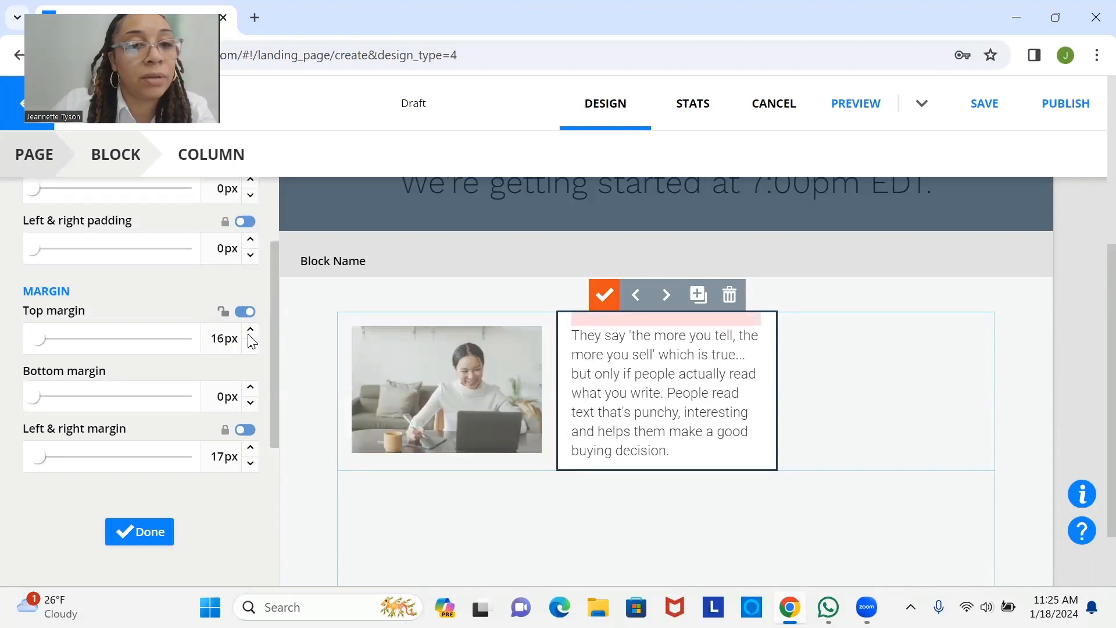
pyautogui.click(249, 336)
pyautogui.click(250, 336)
pyautogui.click(251, 346)
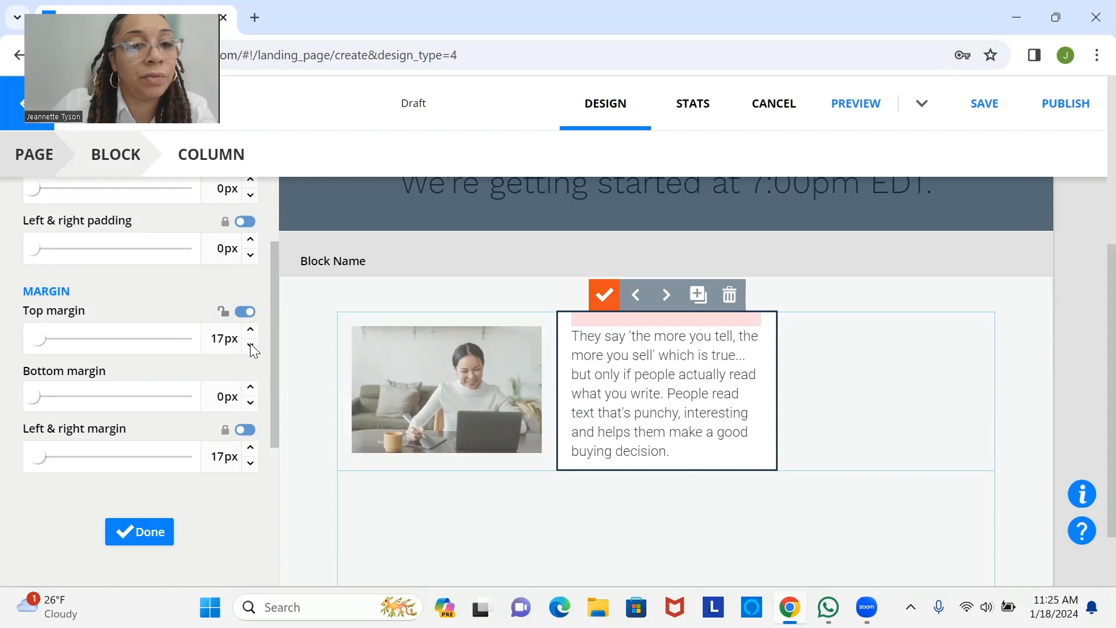
pyautogui.click(161, 541)
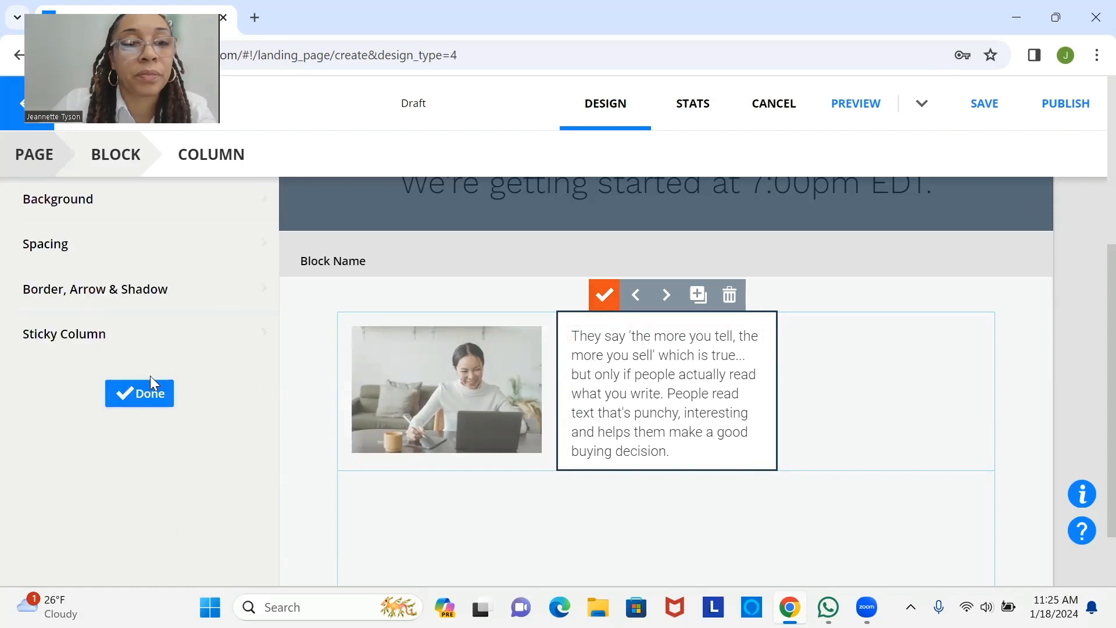
pyautogui.click(161, 391)
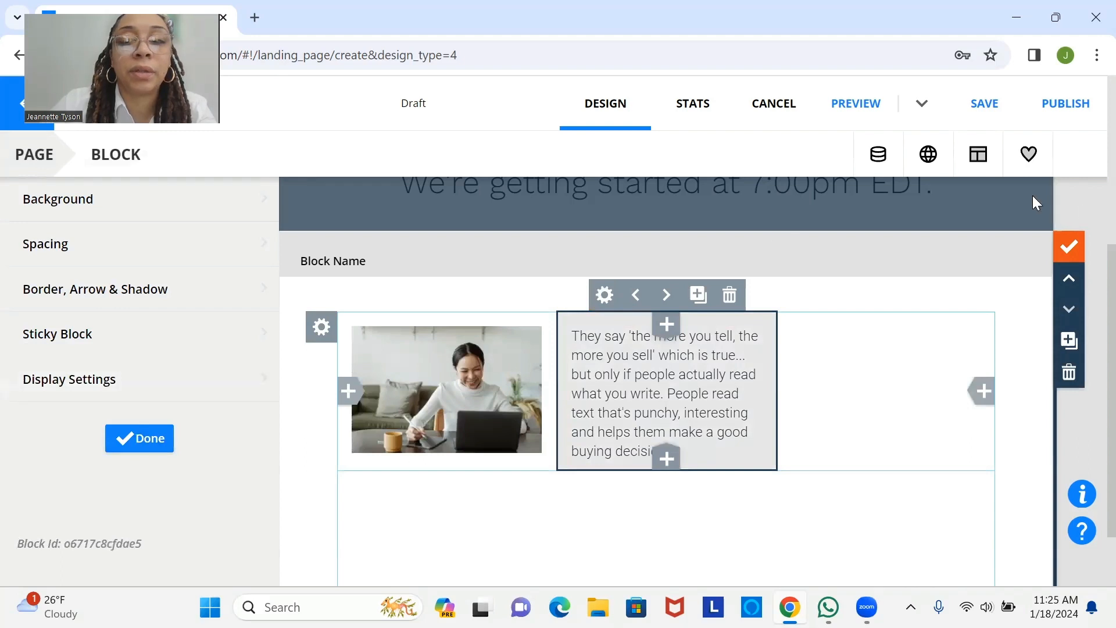
pyautogui.click(1058, 259)
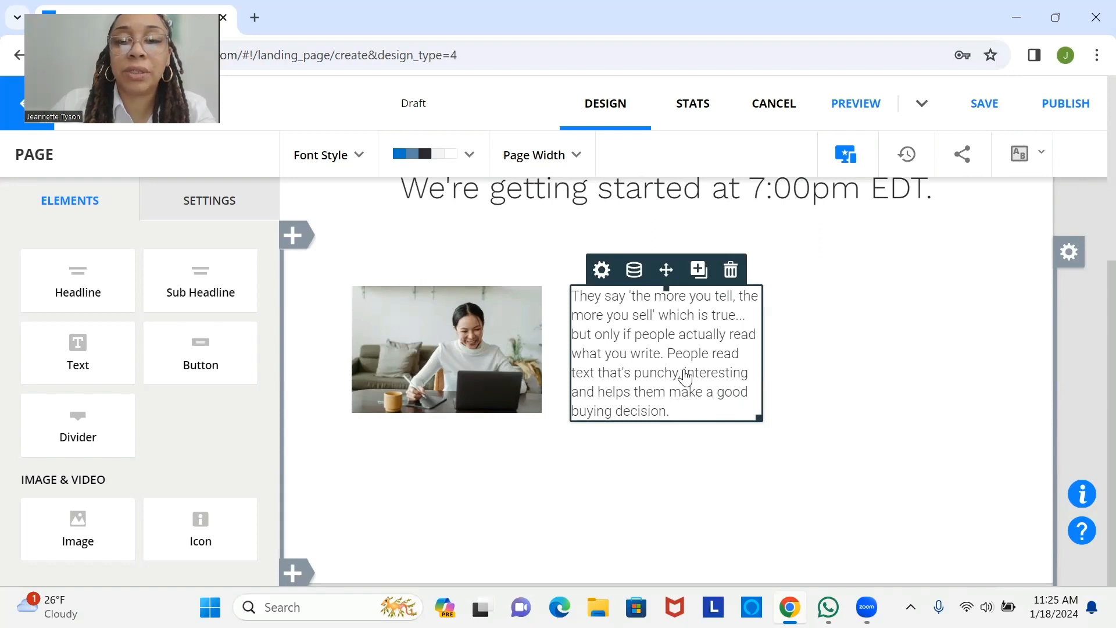
# Apply the Large Body Text style to the whole paragraph in the middle column
pyautogui.click(659, 413)
pyautogui.click(710, 163)
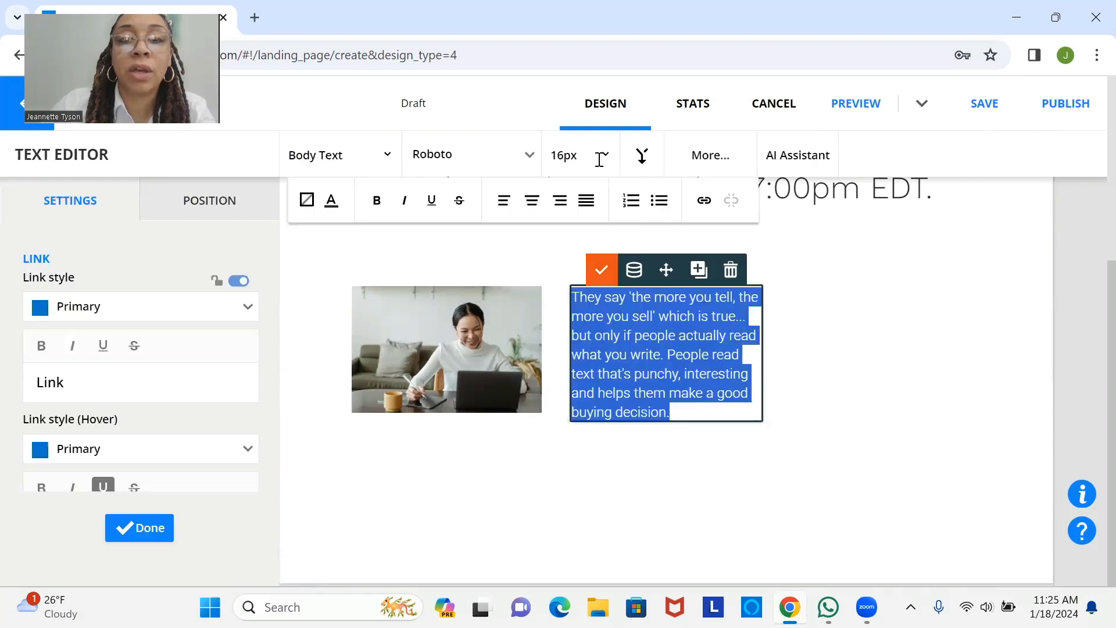
pyautogui.click(454, 156)
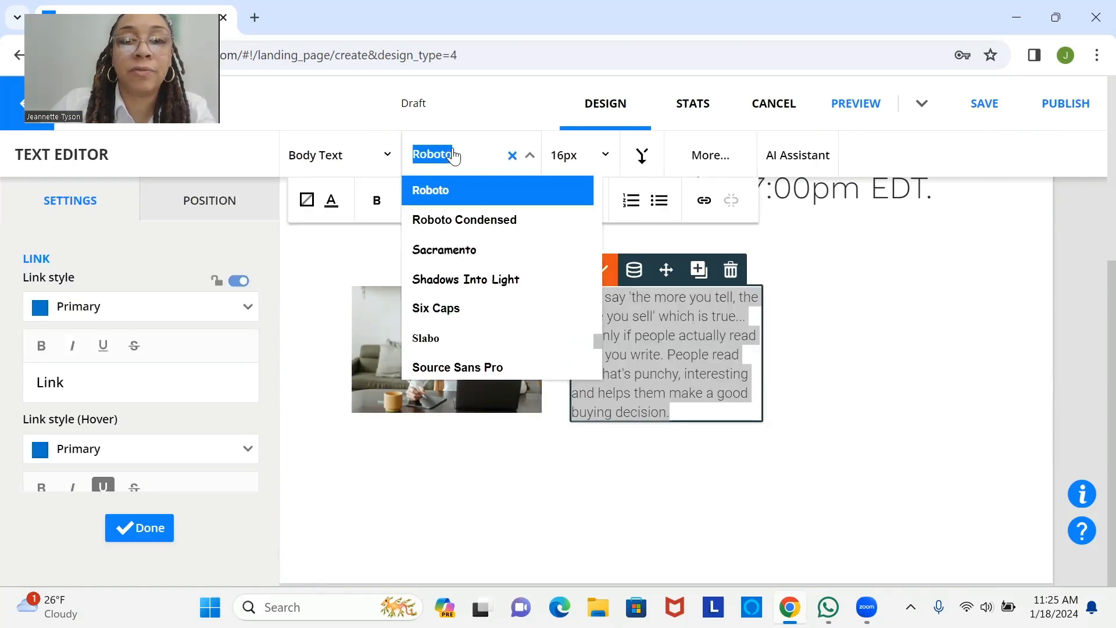
pyautogui.click(365, 156)
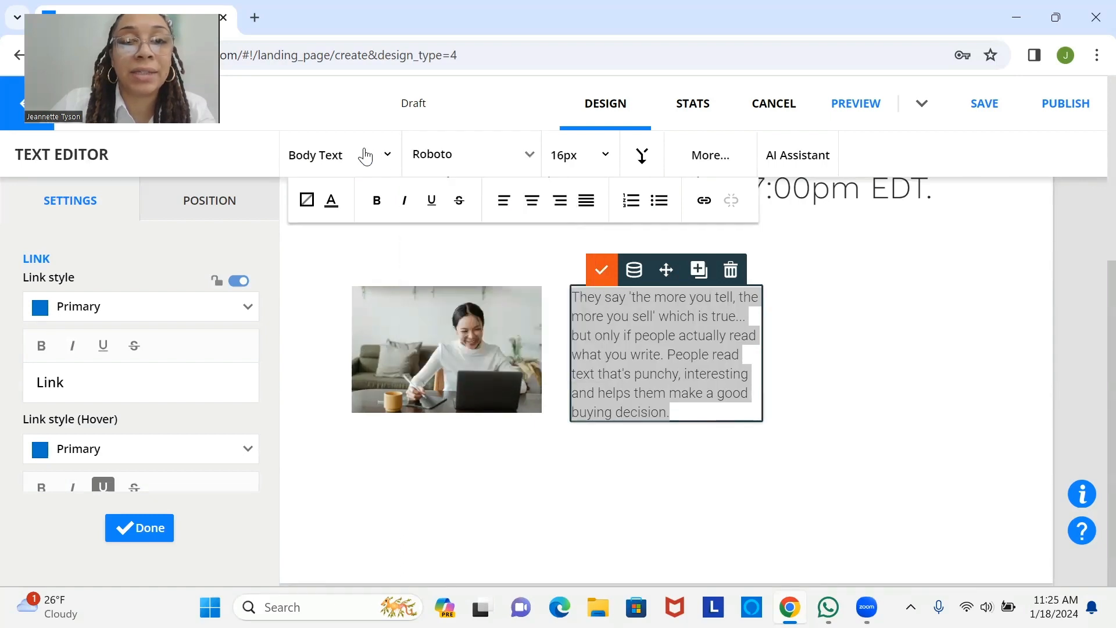
pyautogui.click(384, 158)
pyautogui.click(383, 166)
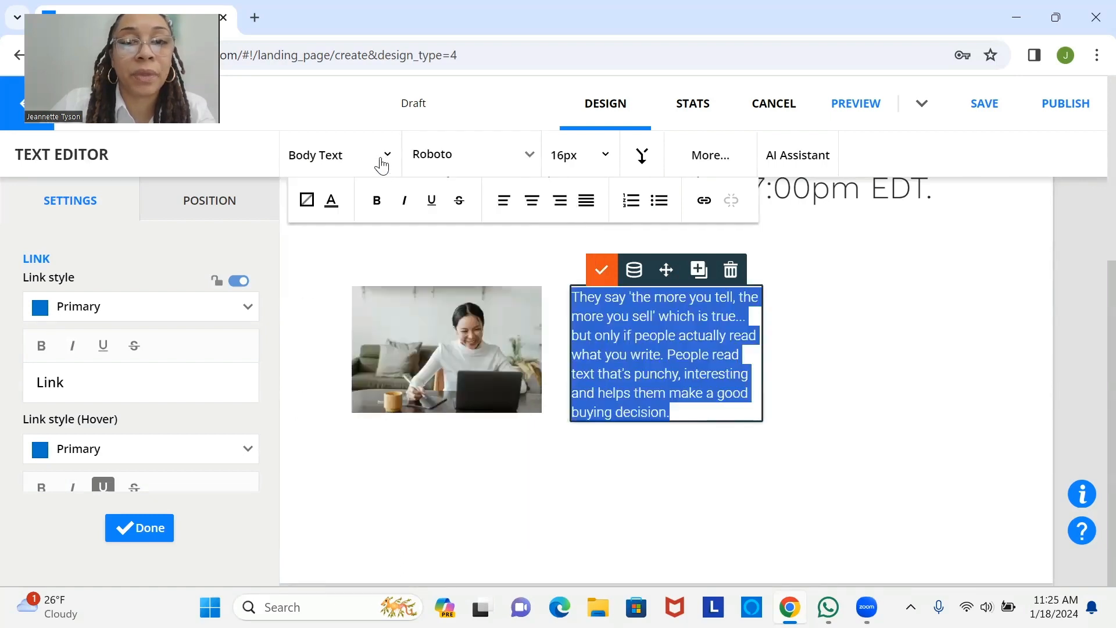
pyautogui.click(382, 165)
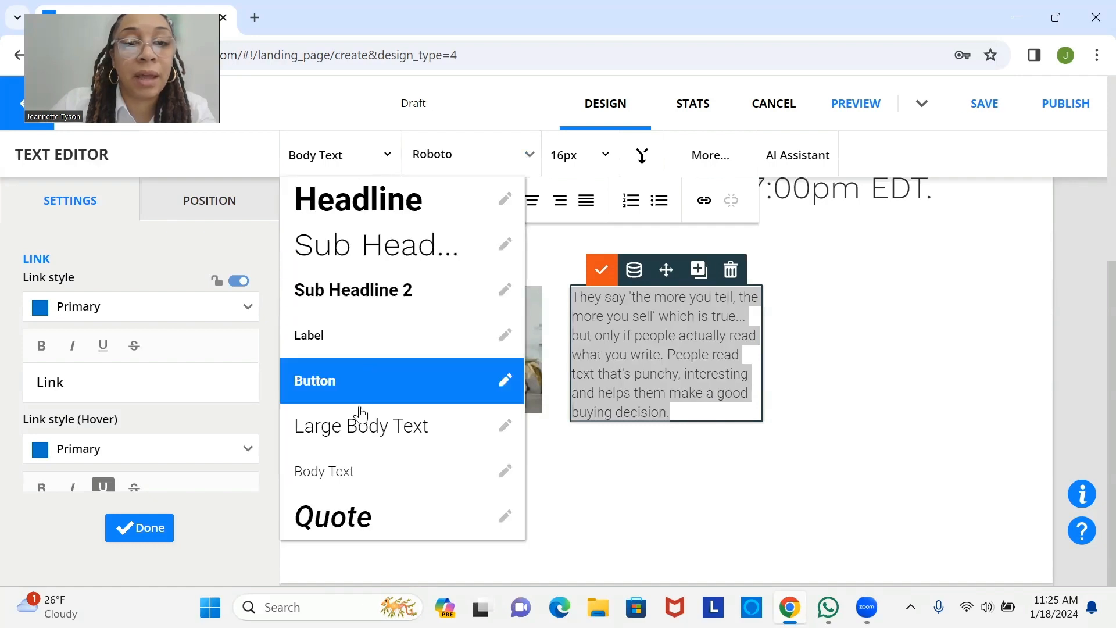
pyautogui.click(360, 431)
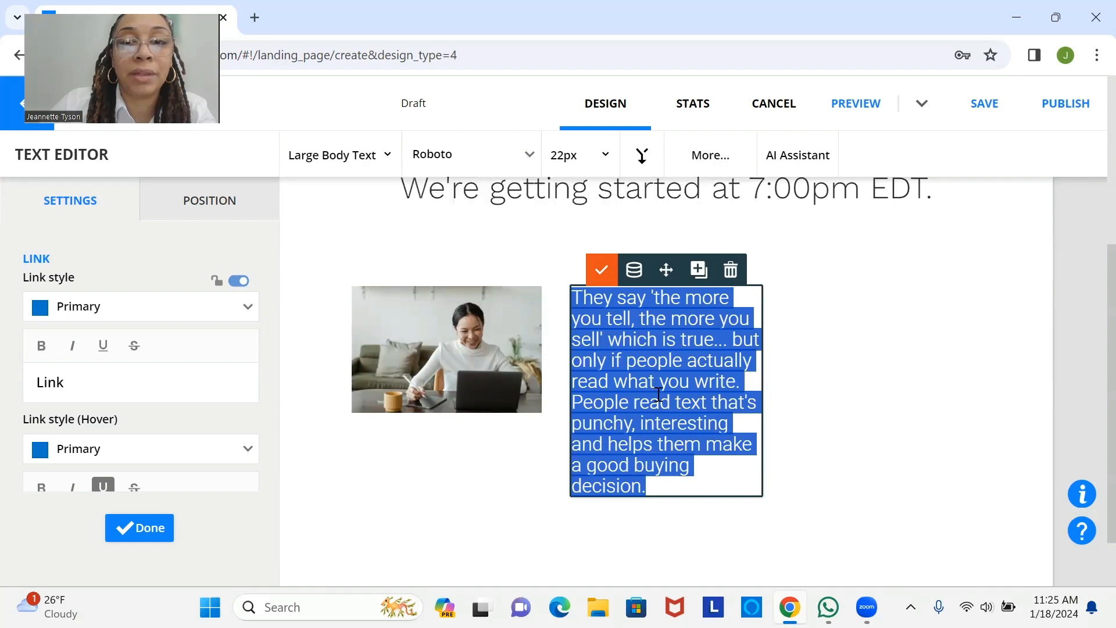
pyautogui.click(610, 161)
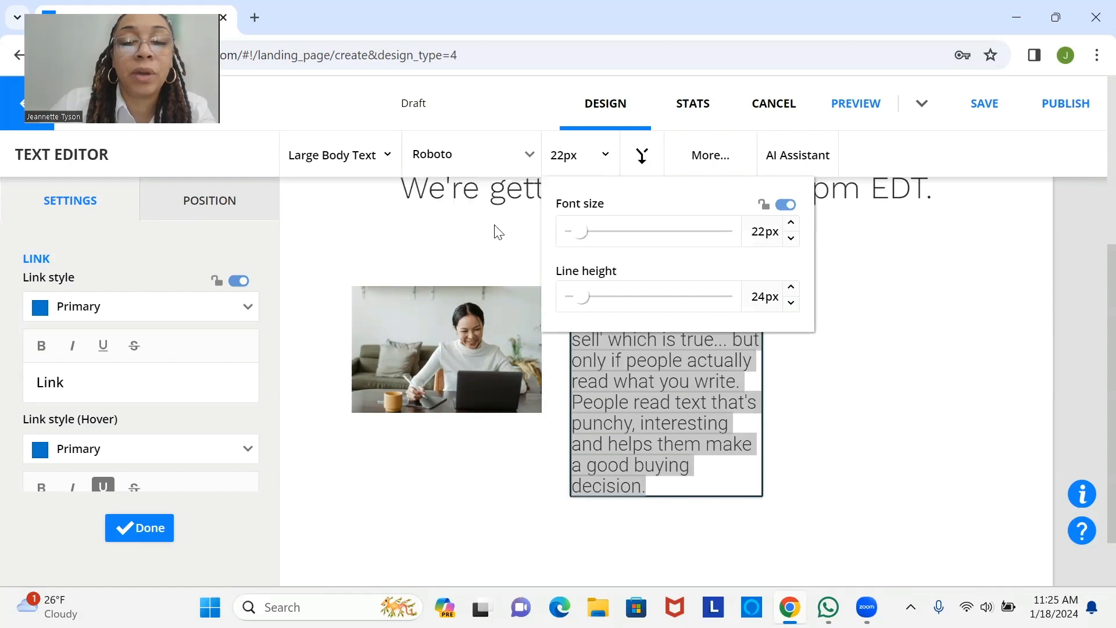
pyautogui.click(784, 474)
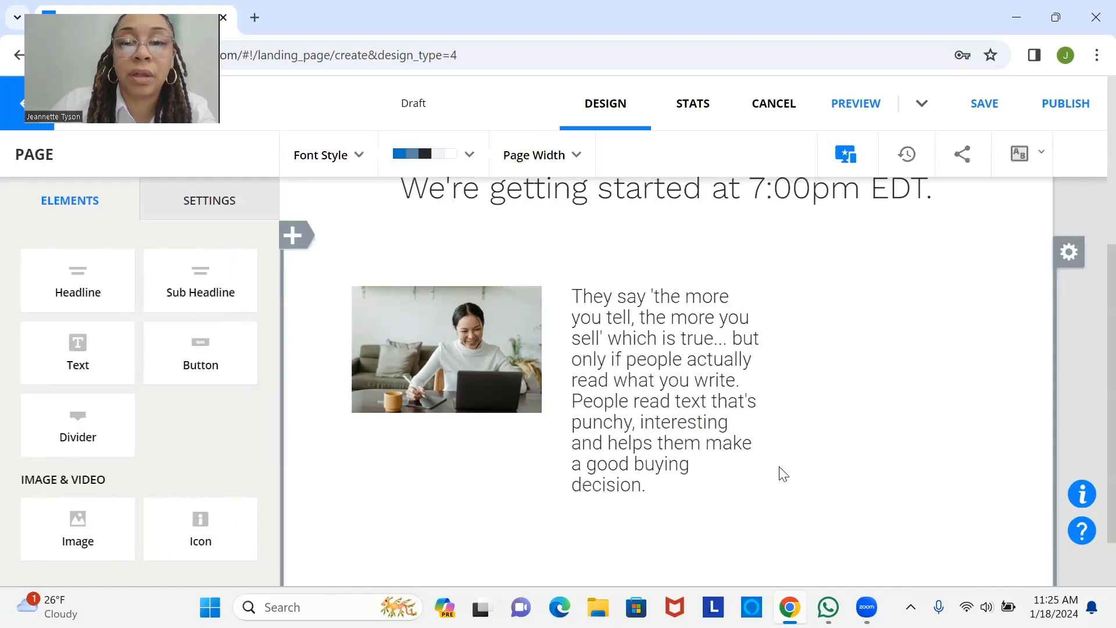
# Try center alignment on the middle column's paragraph and return it to left alignment
pyautogui.click(623, 419)
pyautogui.click(599, 361)
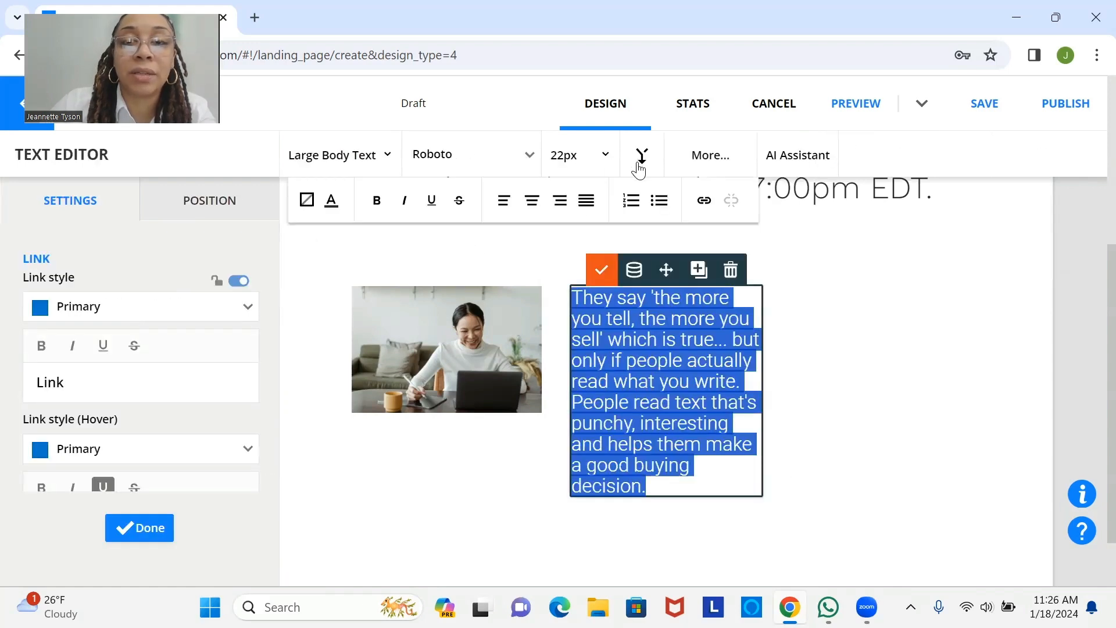
pyautogui.click(531, 203)
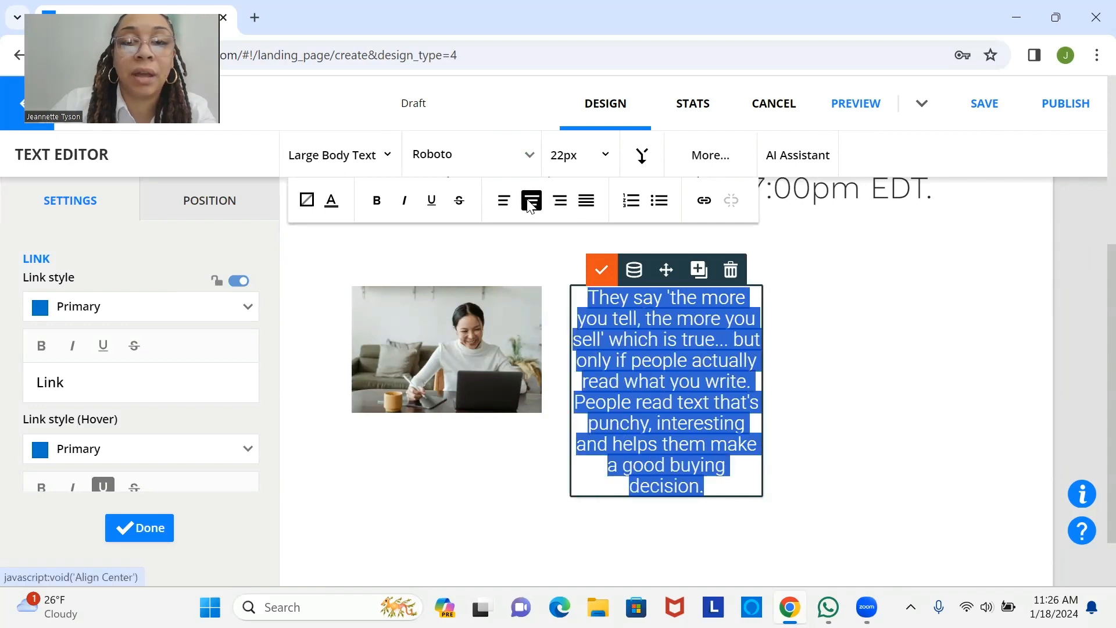
pyautogui.click(504, 203)
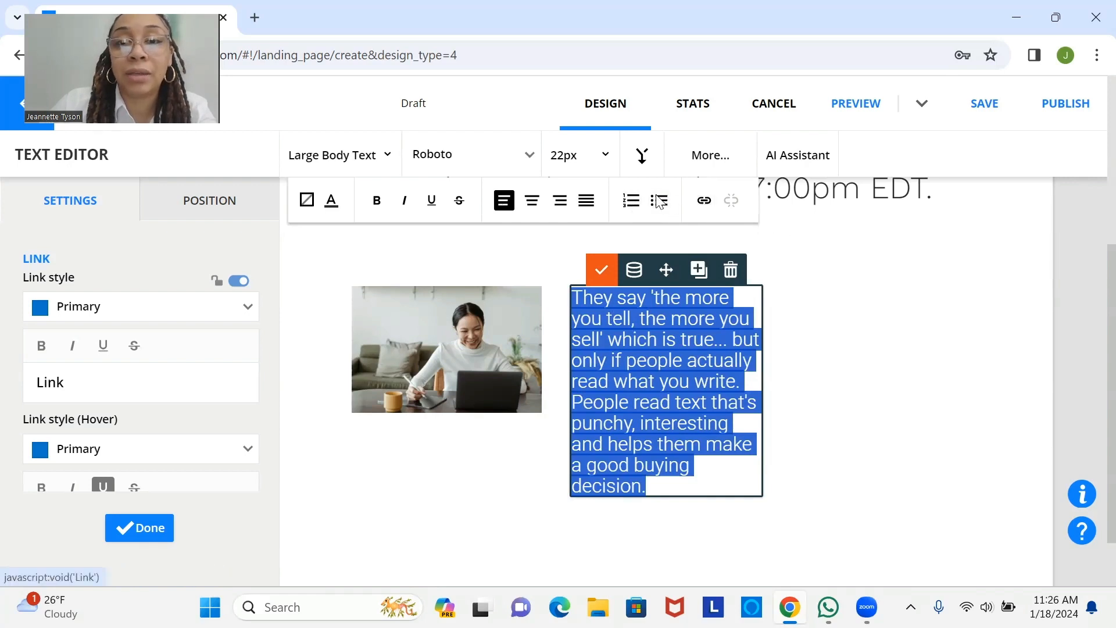
# Delete all the text of the middle column's paragraph and check the block's column layout
pyautogui.click(679, 379)
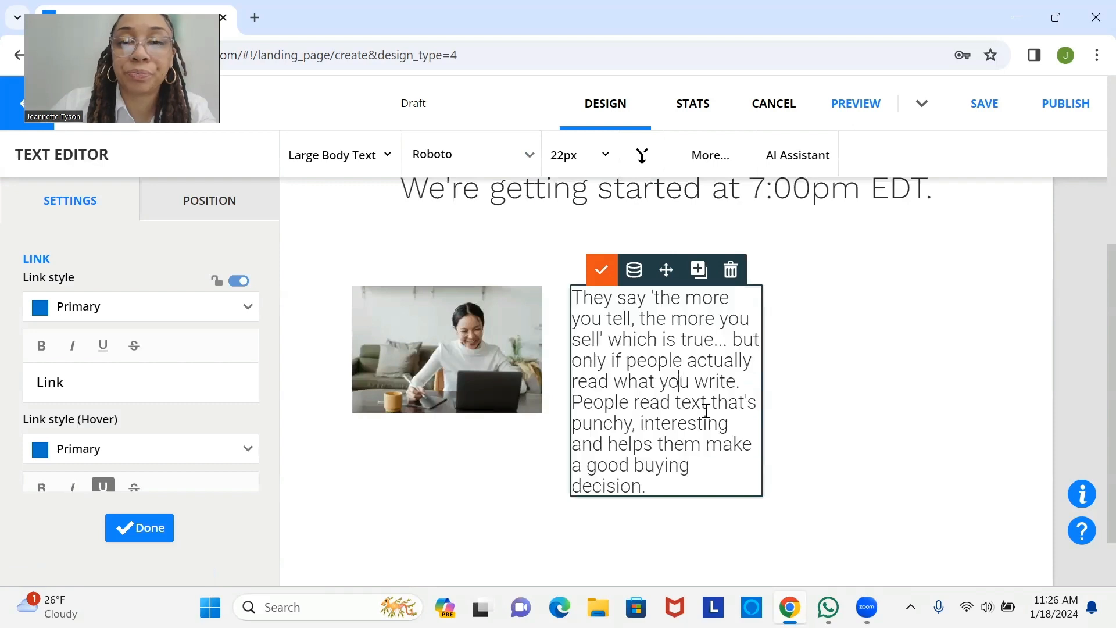
pyautogui.moveTo(691, 478); pyautogui.dragTo(570, 307)
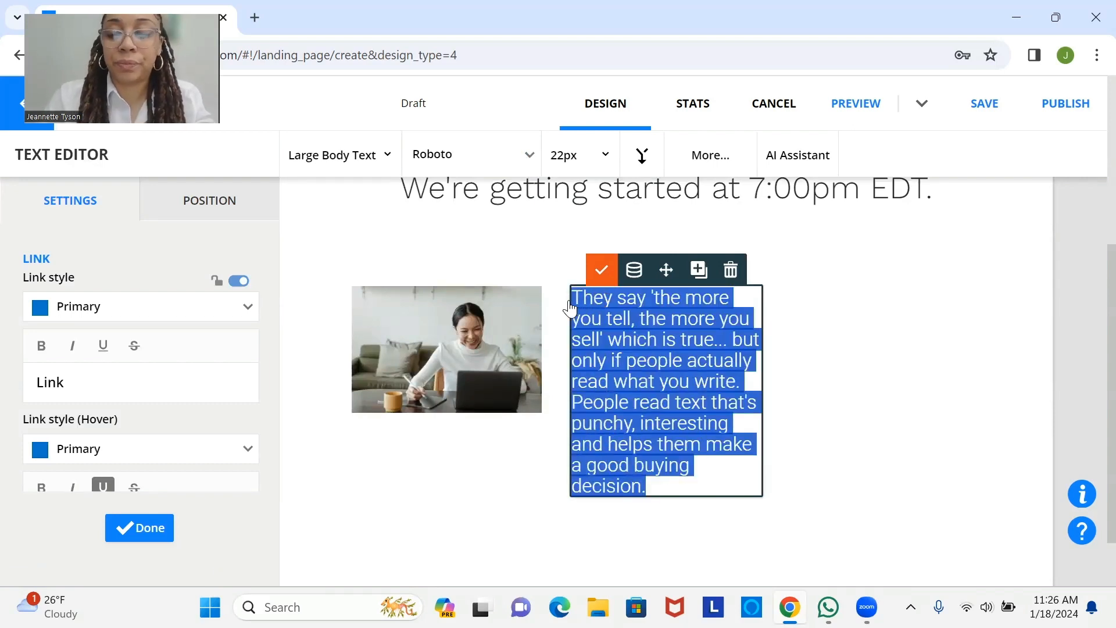
pyautogui.press('BackSpace')
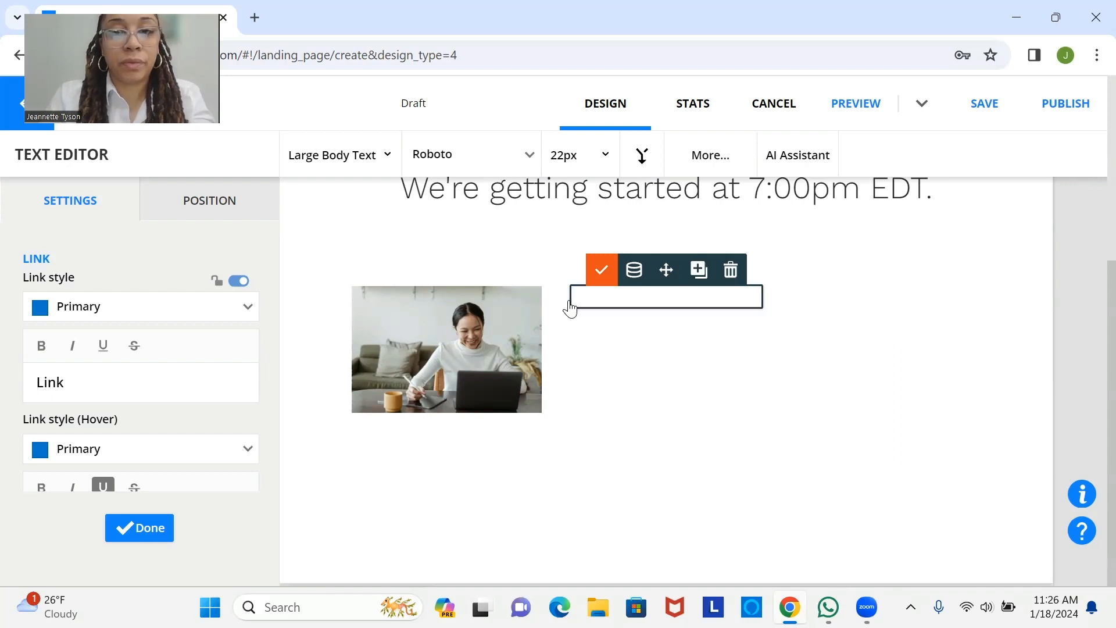
pyautogui.click(570, 306)
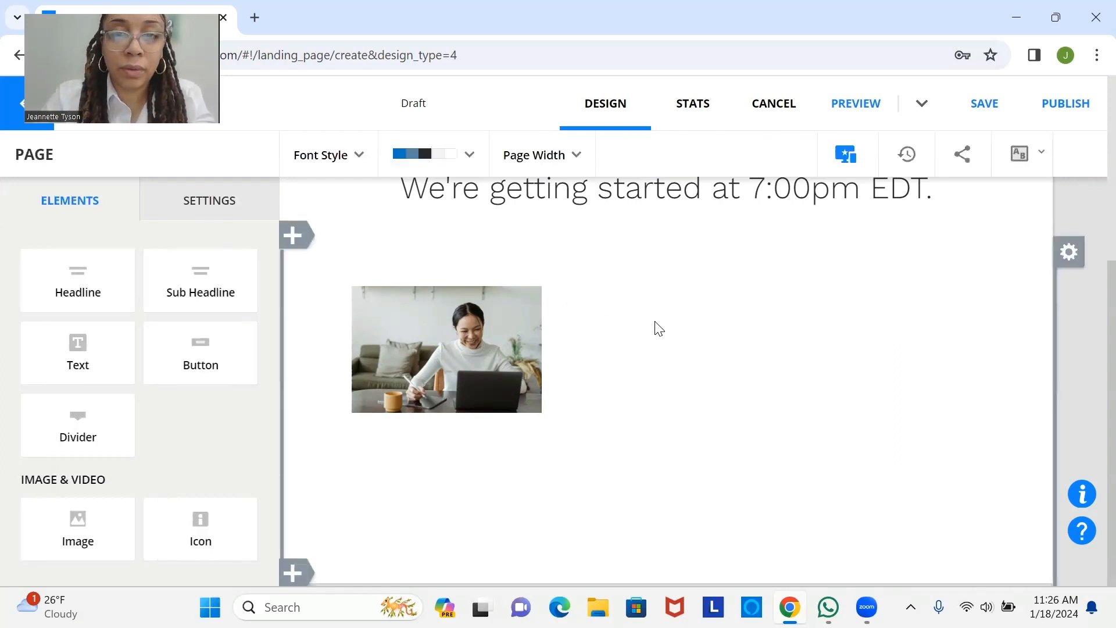
pyautogui.click(1068, 267)
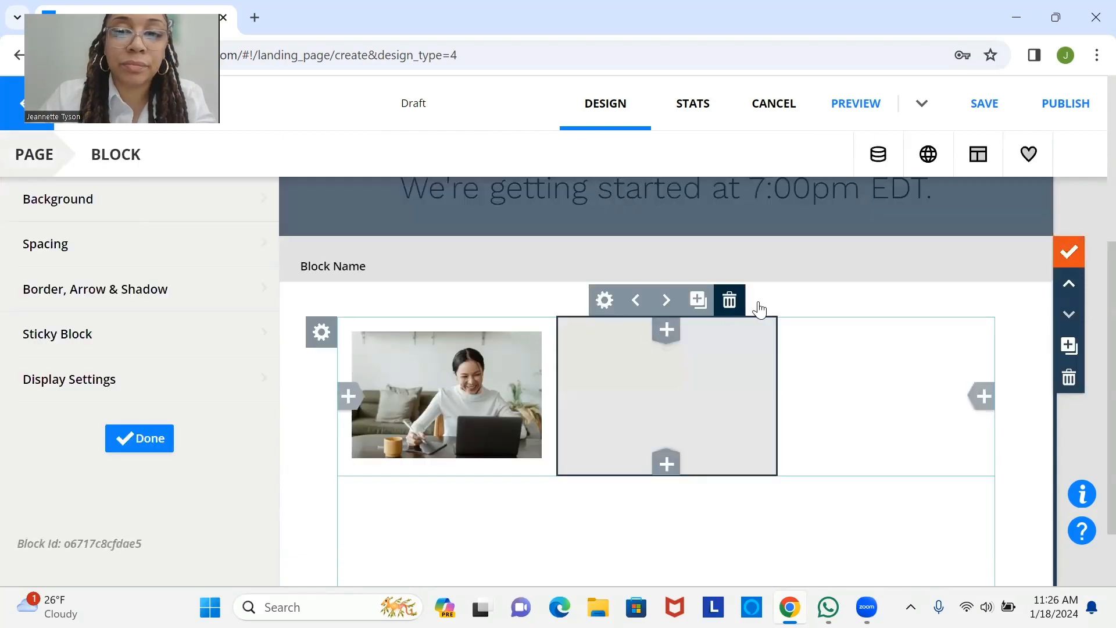
pyautogui.click(149, 440)
# Add a new Text element to the middle column and replace its placeholder with "Register now before seats fill up."
pyautogui.moveTo(76, 348); pyautogui.dragTo(668, 359)
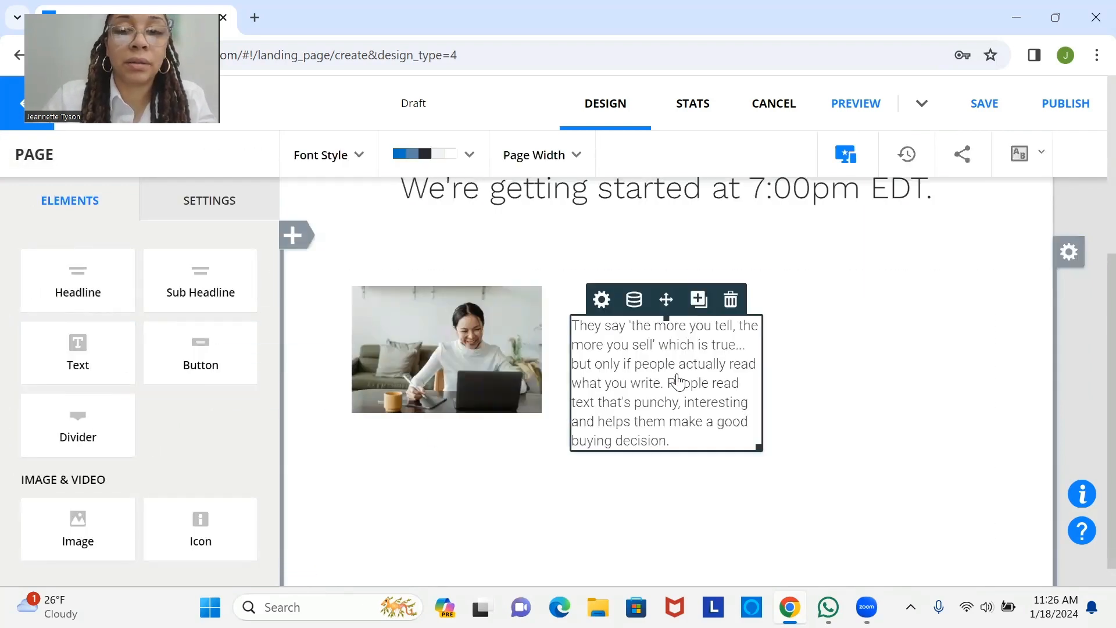
pyautogui.click(700, 429)
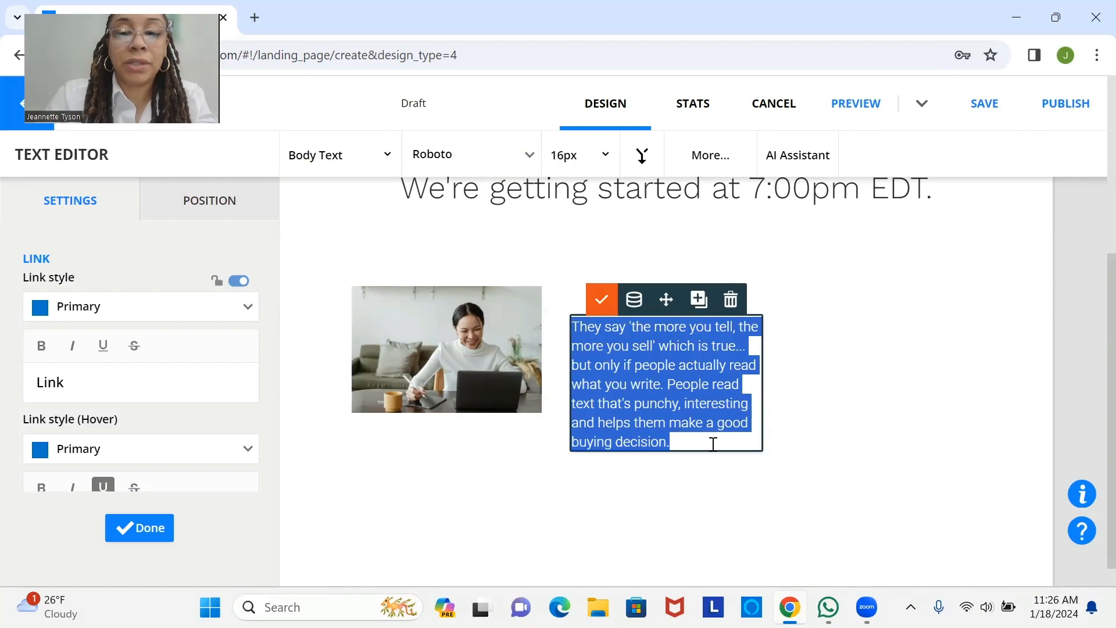
pyautogui.press('BackSpace')
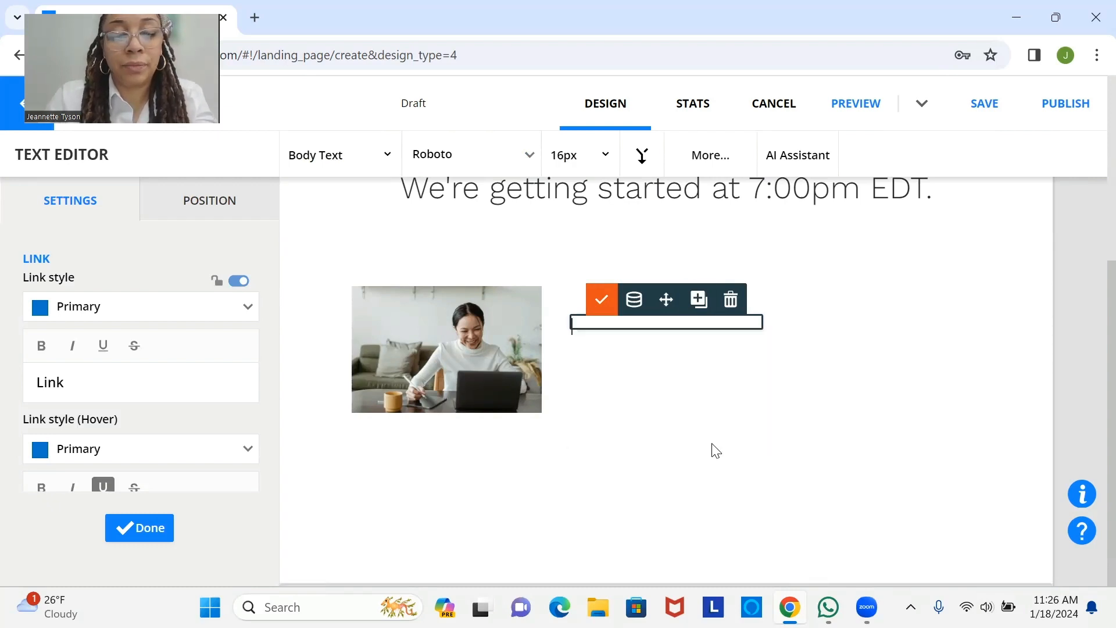
pyautogui.write('Regist')
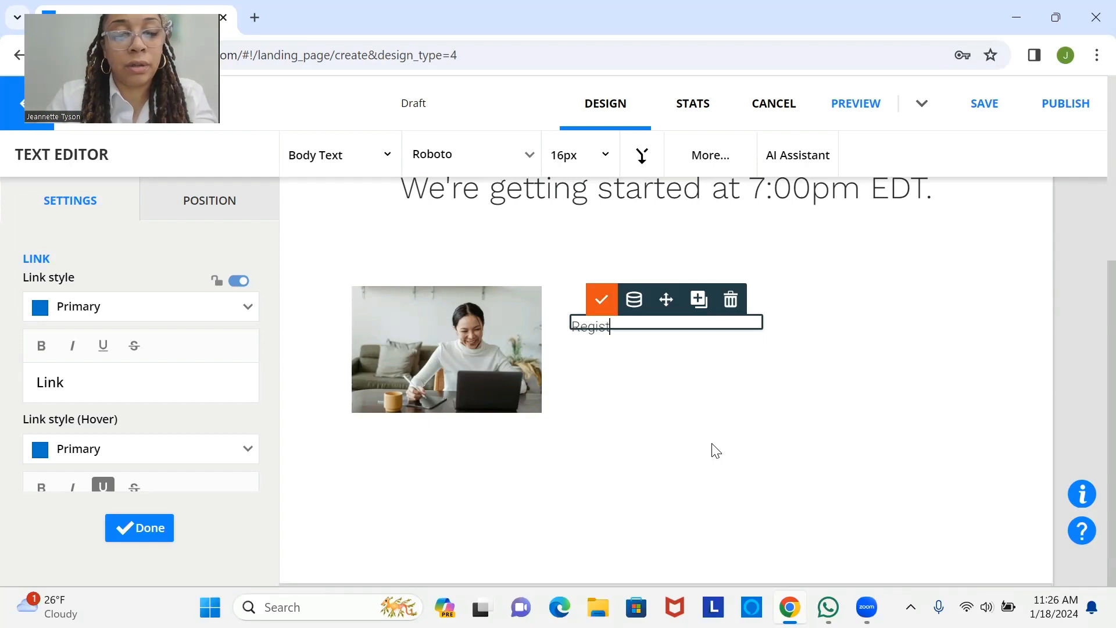
pyautogui.write('er now ')
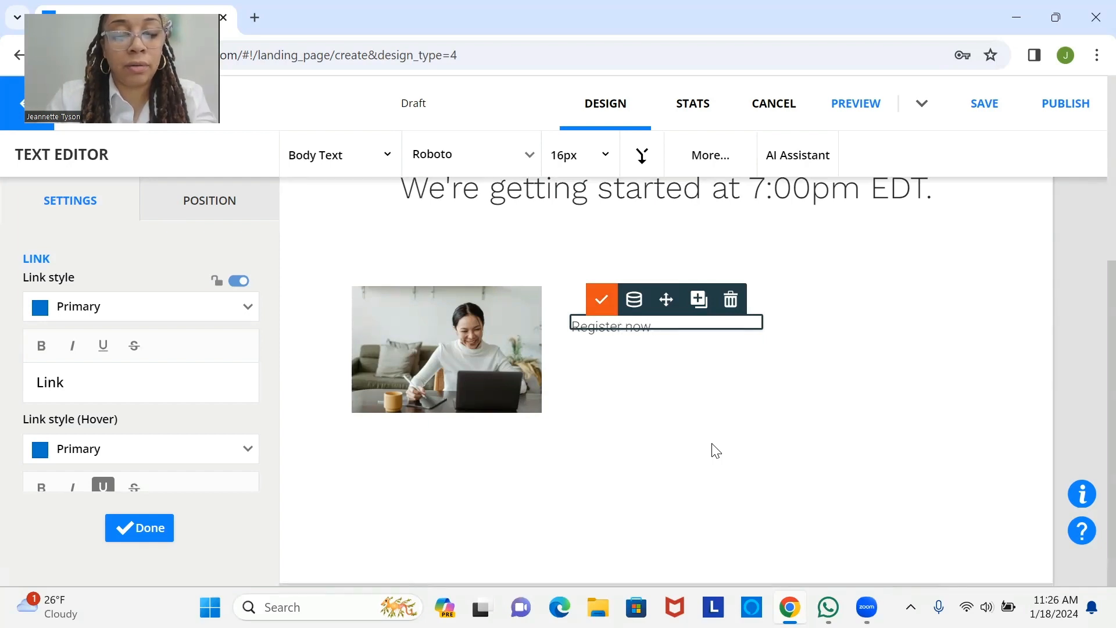
pyautogui.write('before')
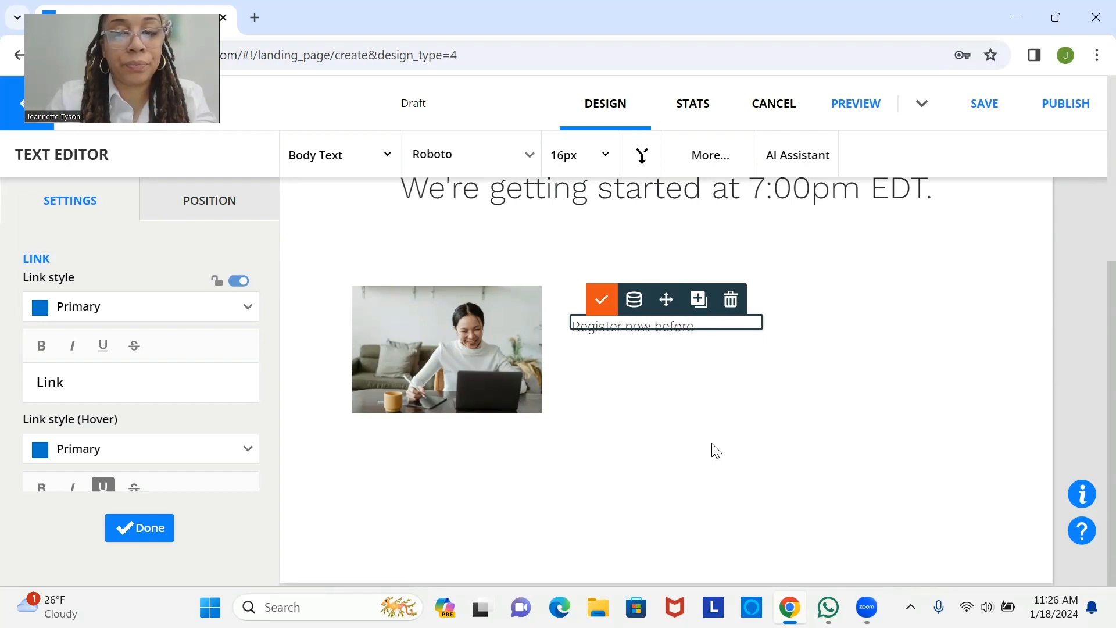
pyautogui.write(' seats ')
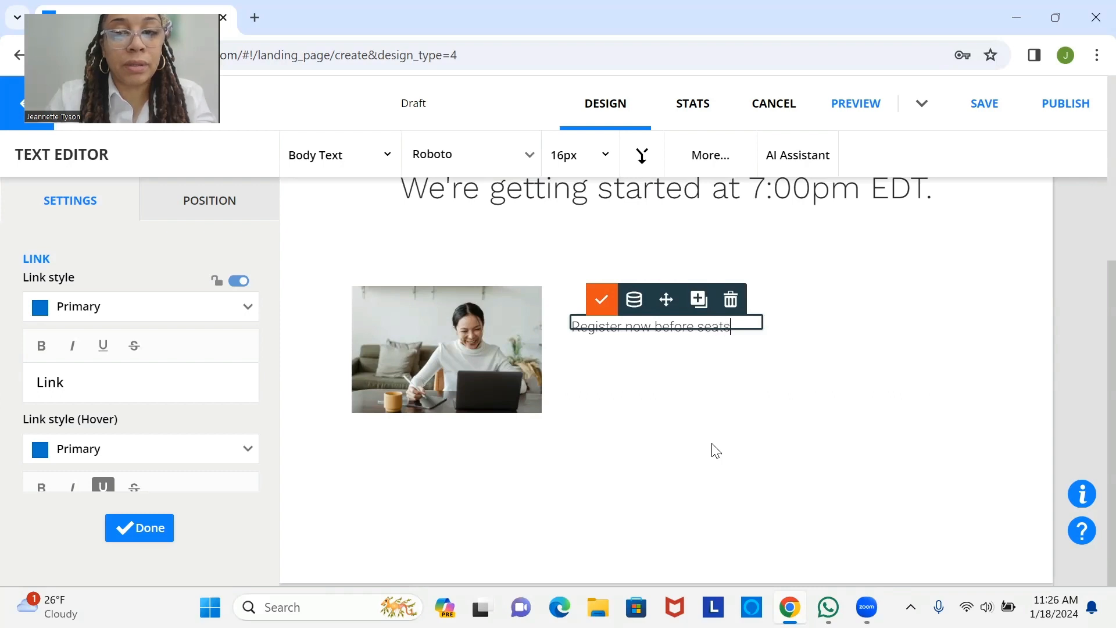
pyautogui.write('fill u')
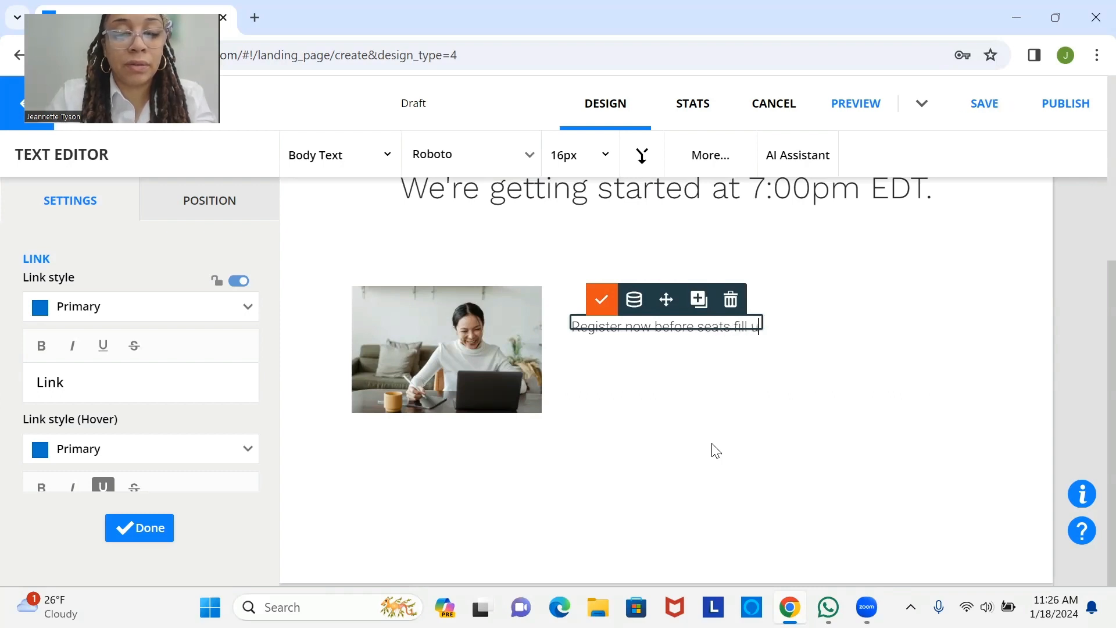
pyautogui.write('p.')
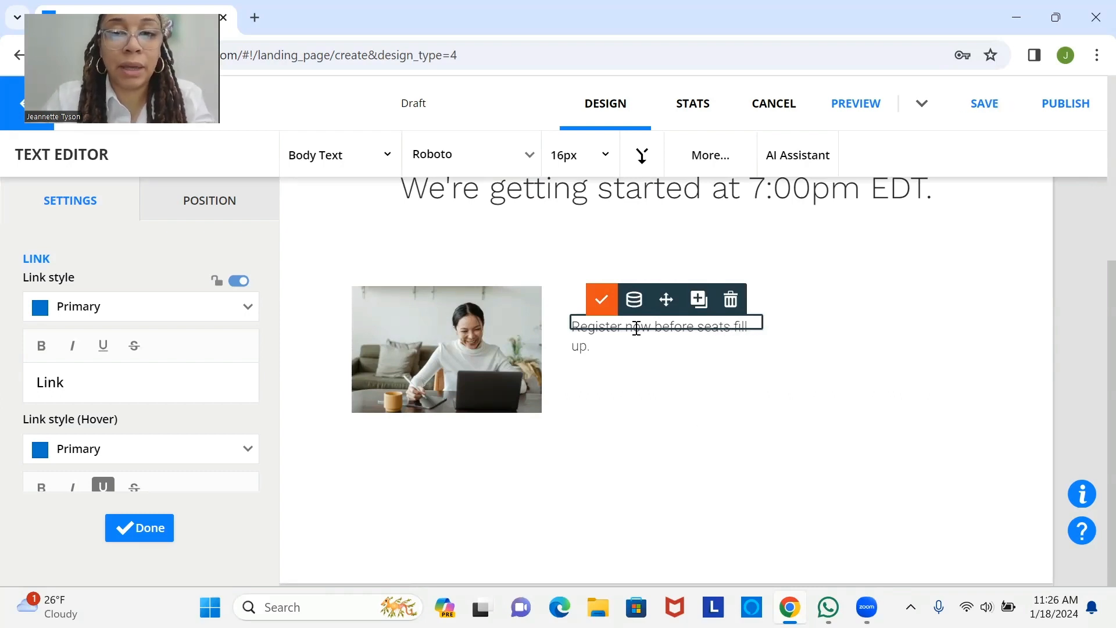
pyautogui.click(602, 299)
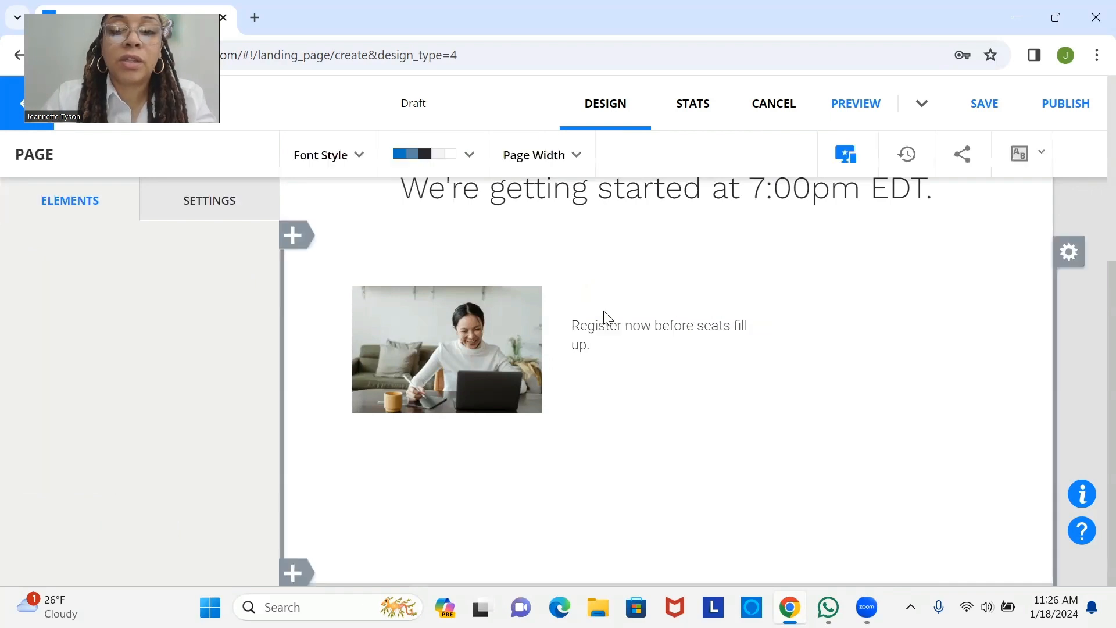
pyautogui.doubleClick(605, 345)
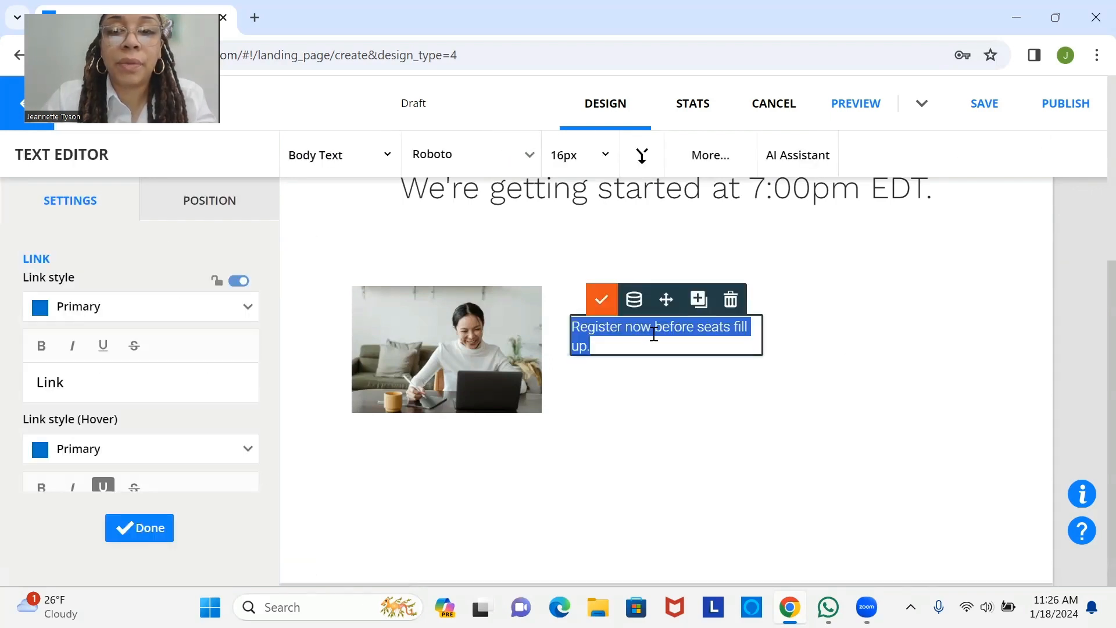
pyautogui.click(727, 153)
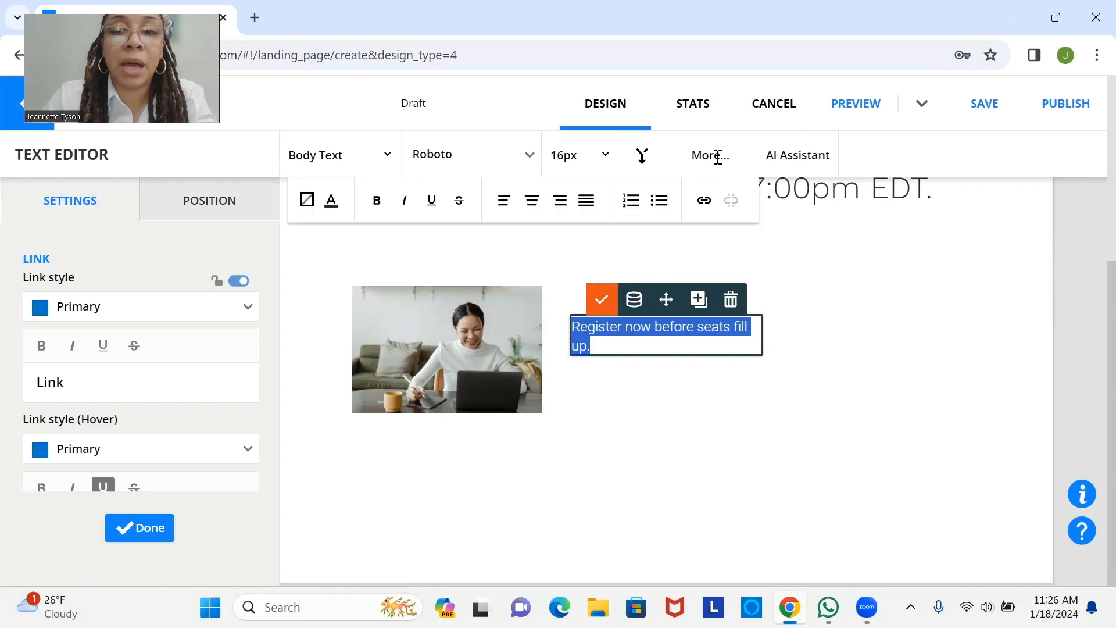
pyautogui.click(703, 200)
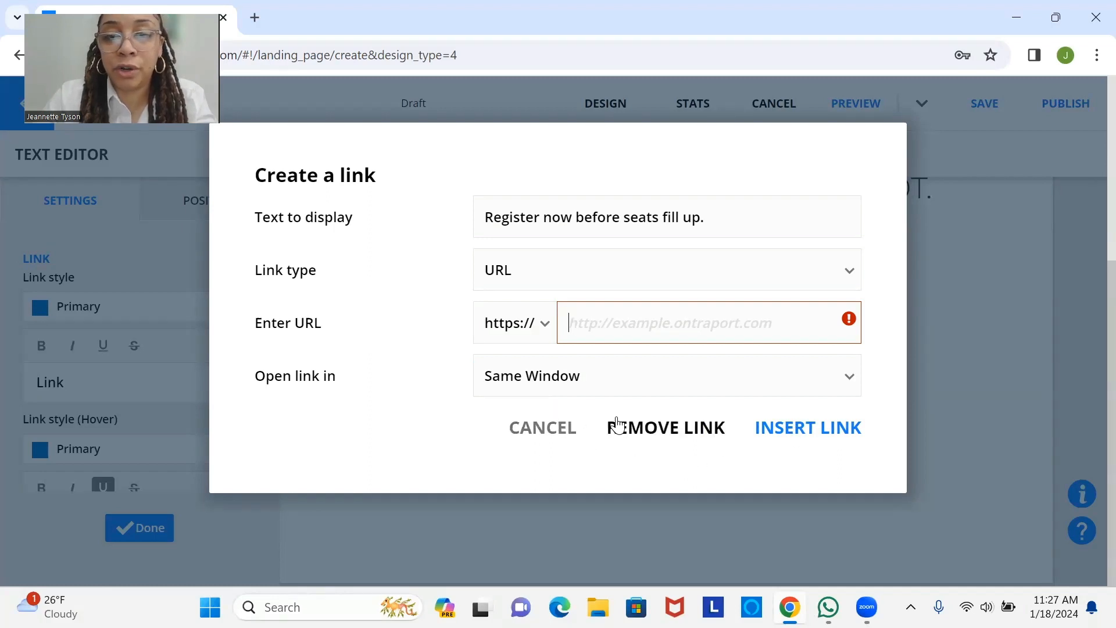
pyautogui.click(572, 433)
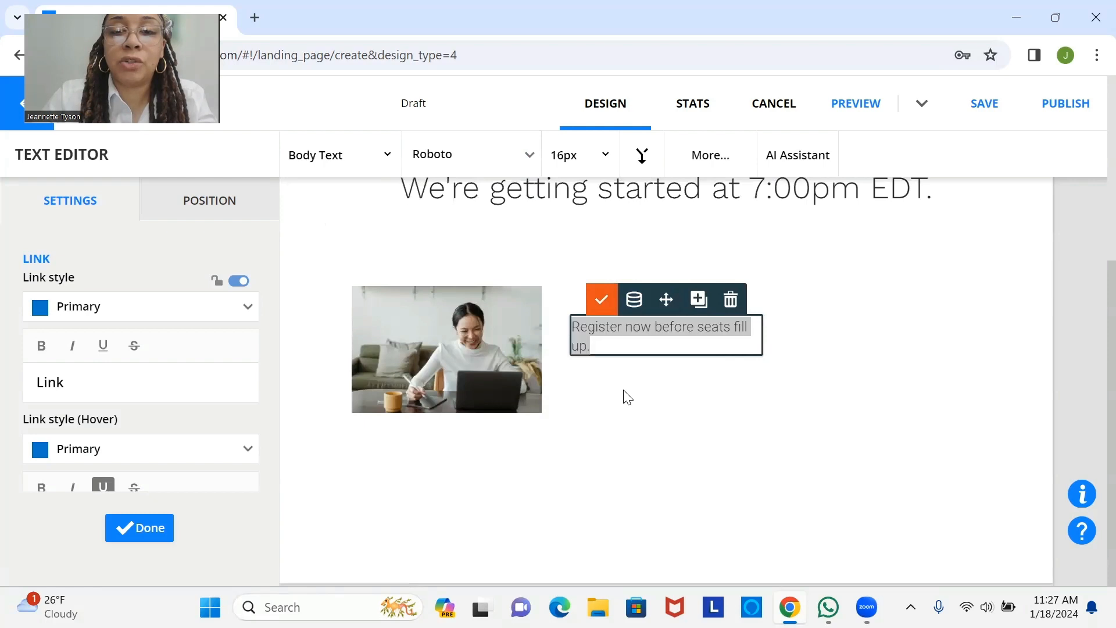
pyautogui.click(627, 398)
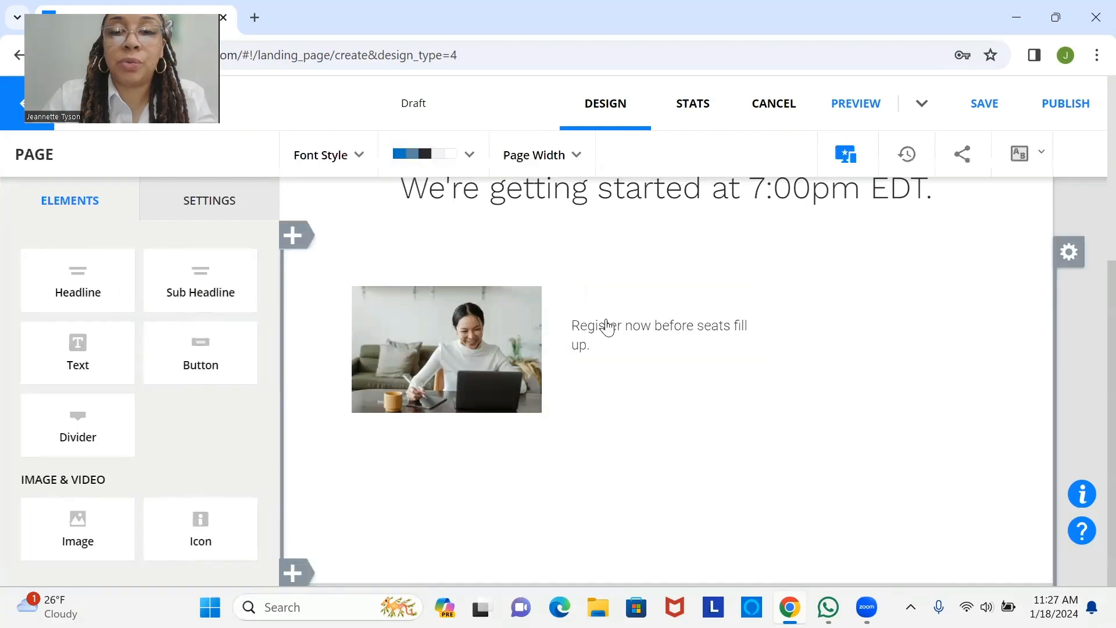
# Add a Form Field element to the block's empty third column, using the Contacts object and its First Name field
pyautogui.click(1068, 256)
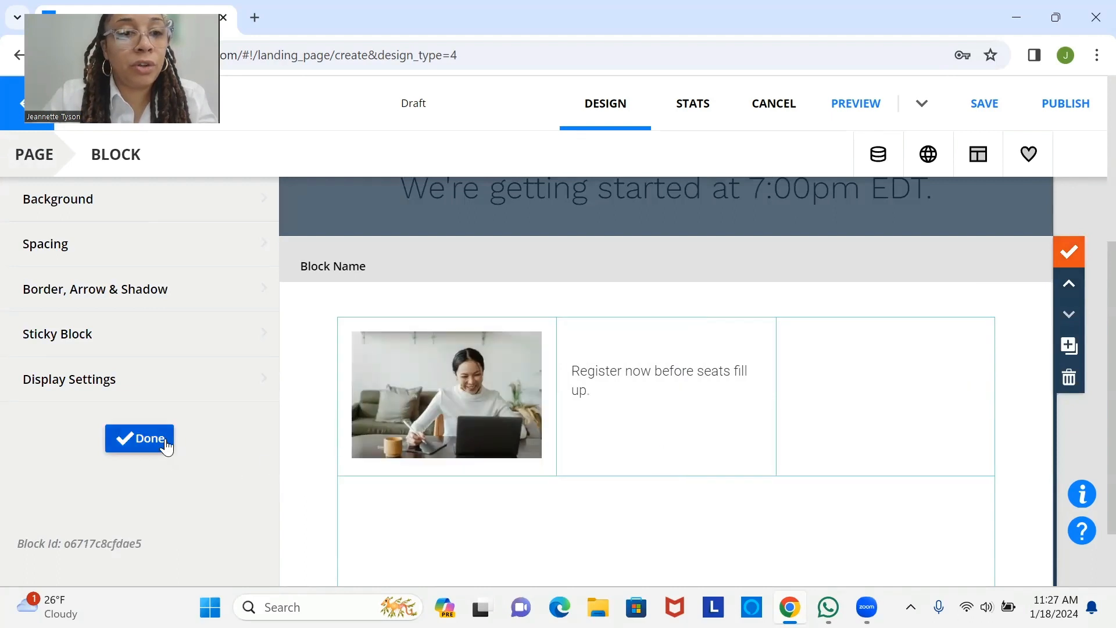
pyautogui.click(139, 438)
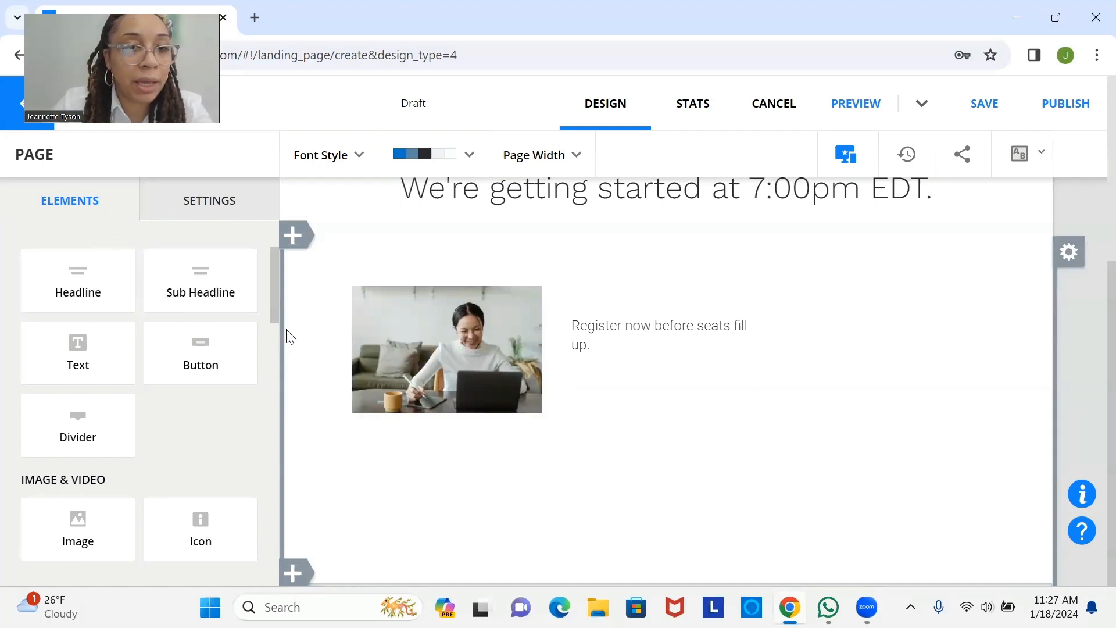
pyautogui.moveTo(275, 289); pyautogui.dragTo(266, 385)
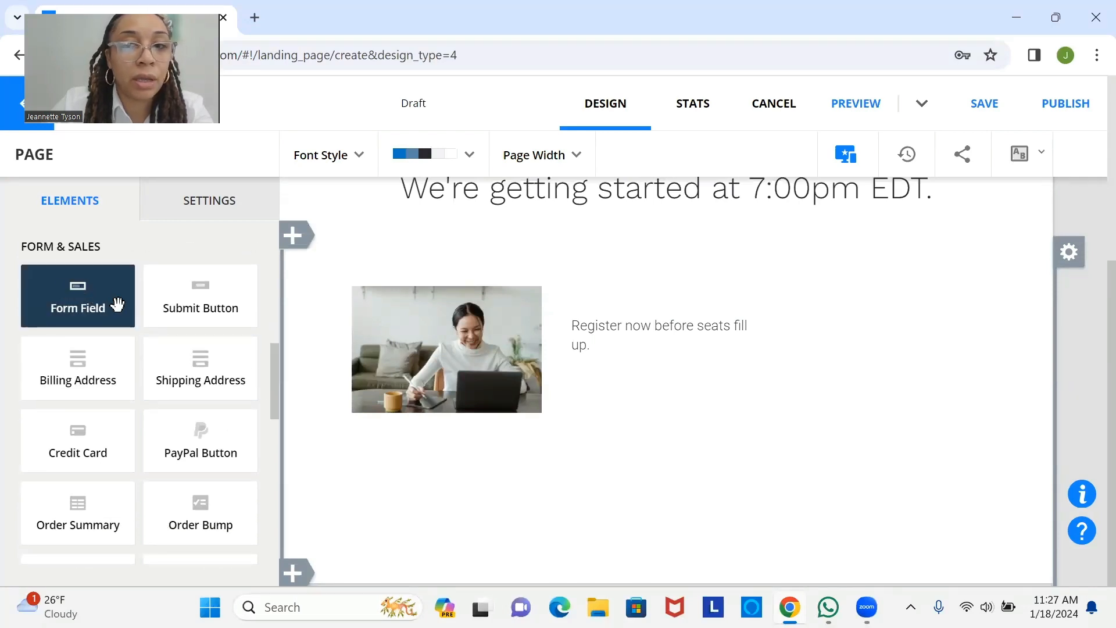
pyautogui.moveTo(117, 304); pyautogui.dragTo(773, 502)
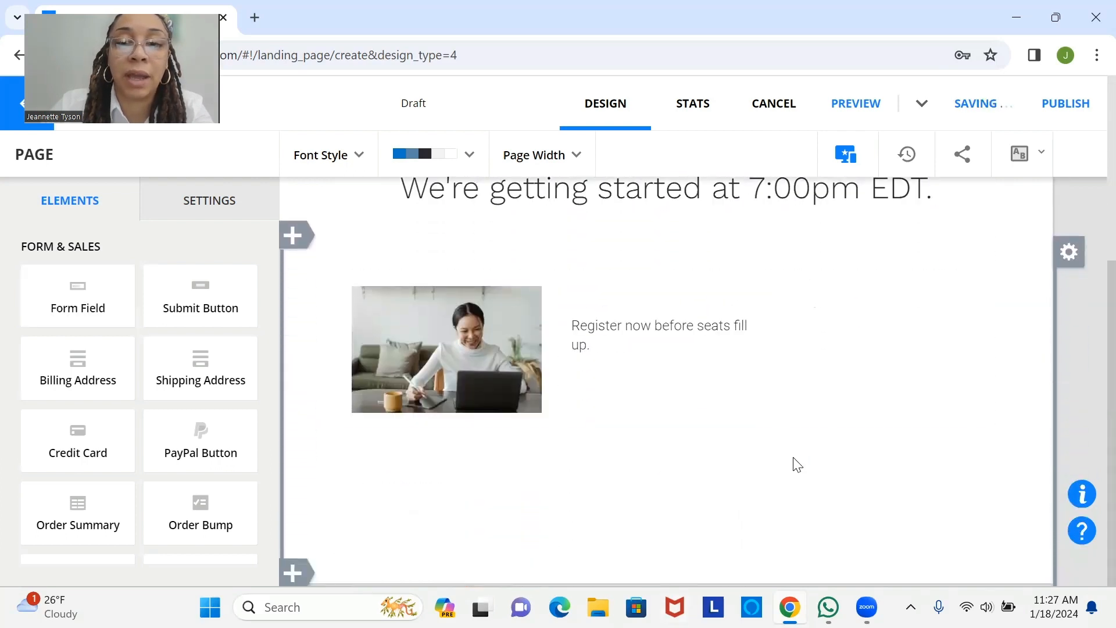
pyautogui.click(341, 318)
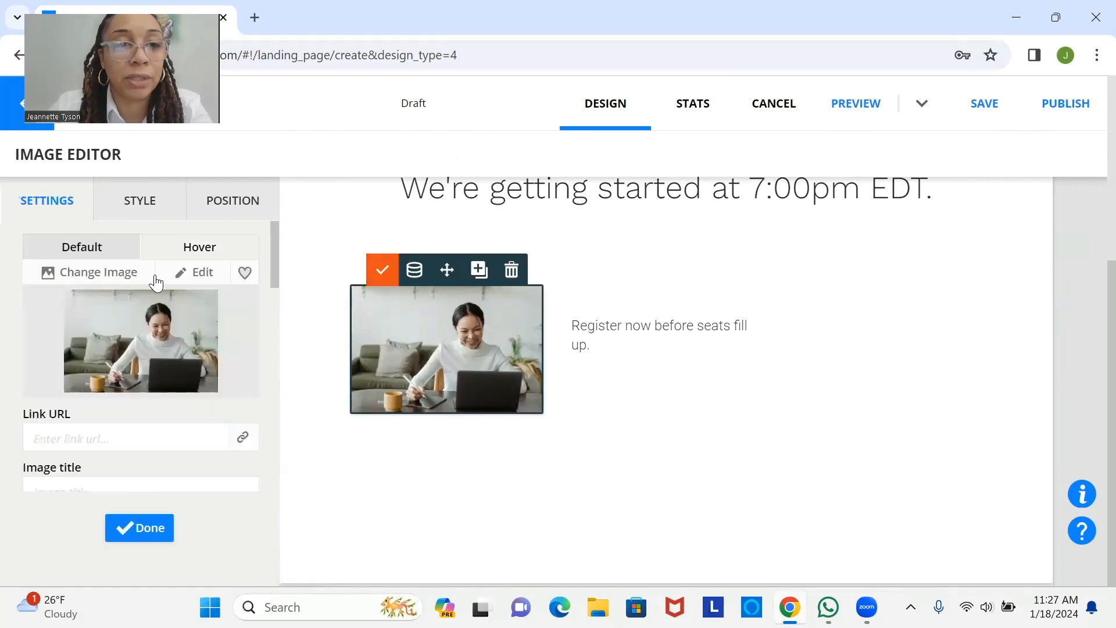
pyautogui.click(770, 391)
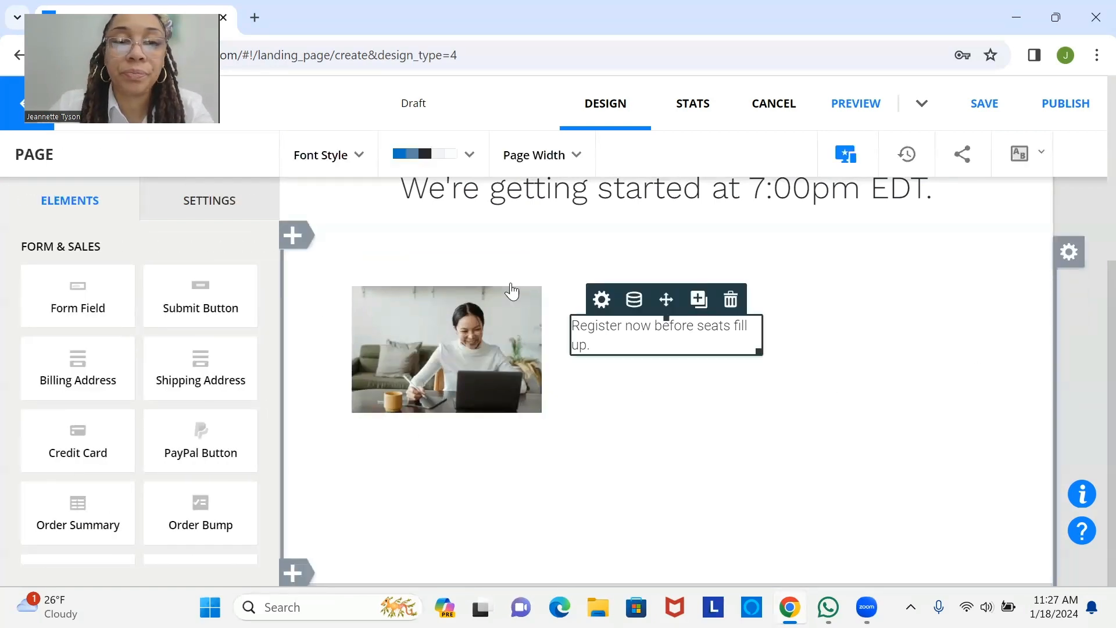
pyautogui.moveTo(111, 281); pyautogui.dragTo(883, 352)
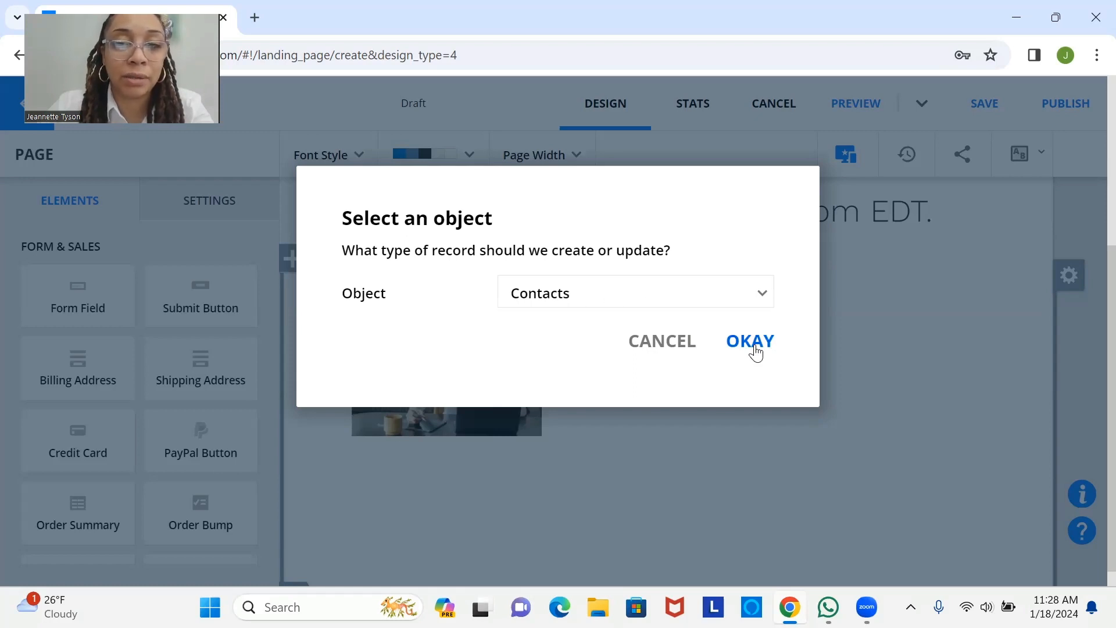
pyautogui.click(751, 342)
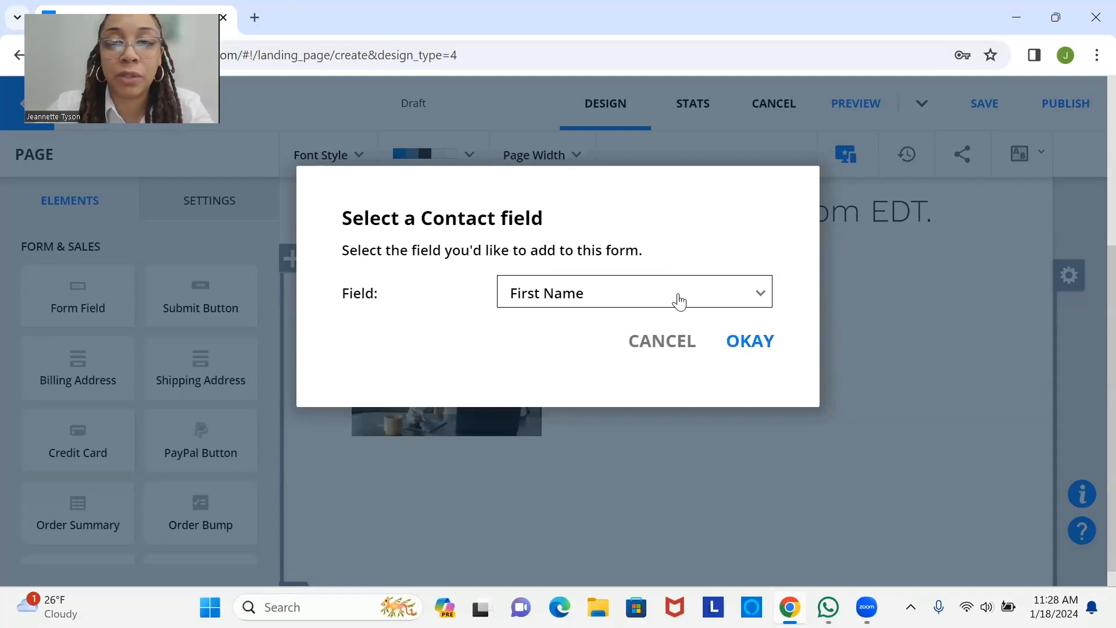
pyautogui.click(750, 342)
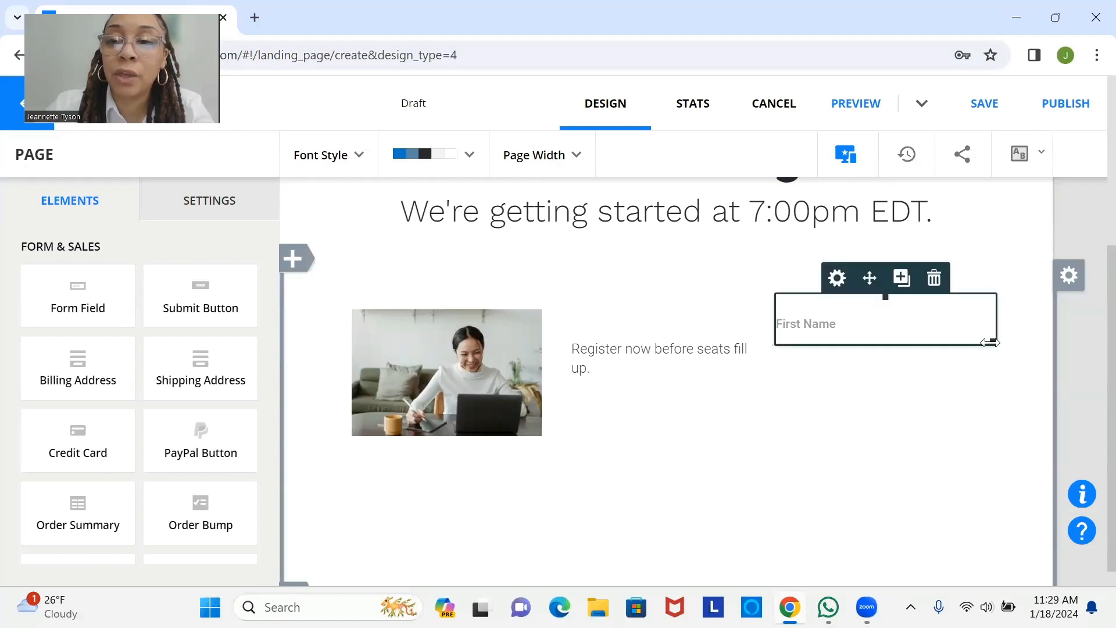
# Narrow the First Name form field within the third column
pyautogui.moveTo(990, 343); pyautogui.dragTo(905, 373)
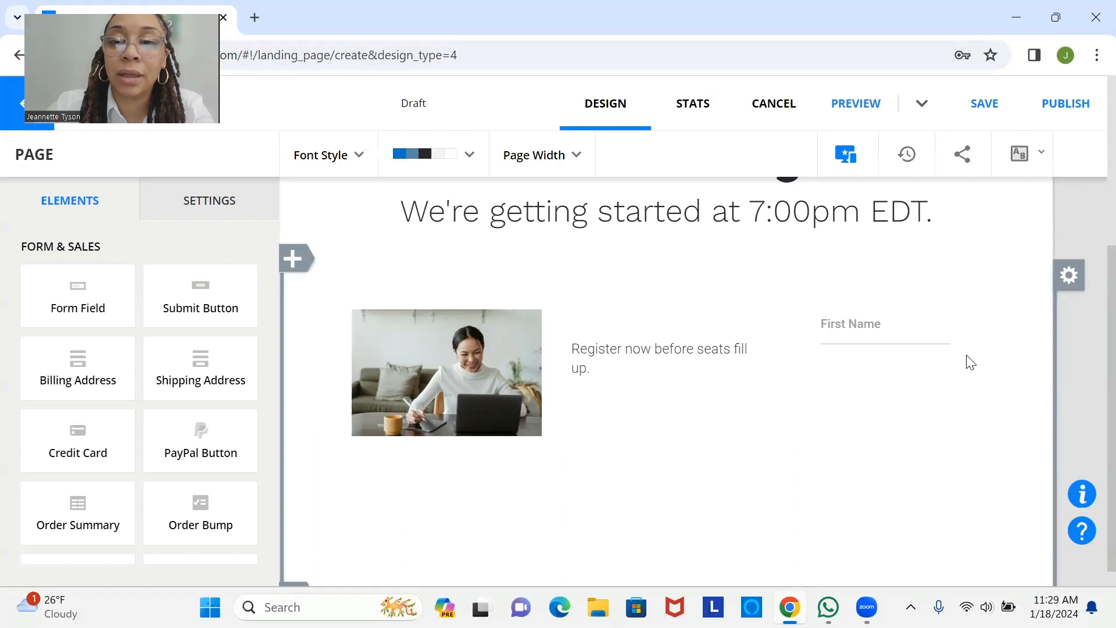
pyautogui.moveTo(890, 339)
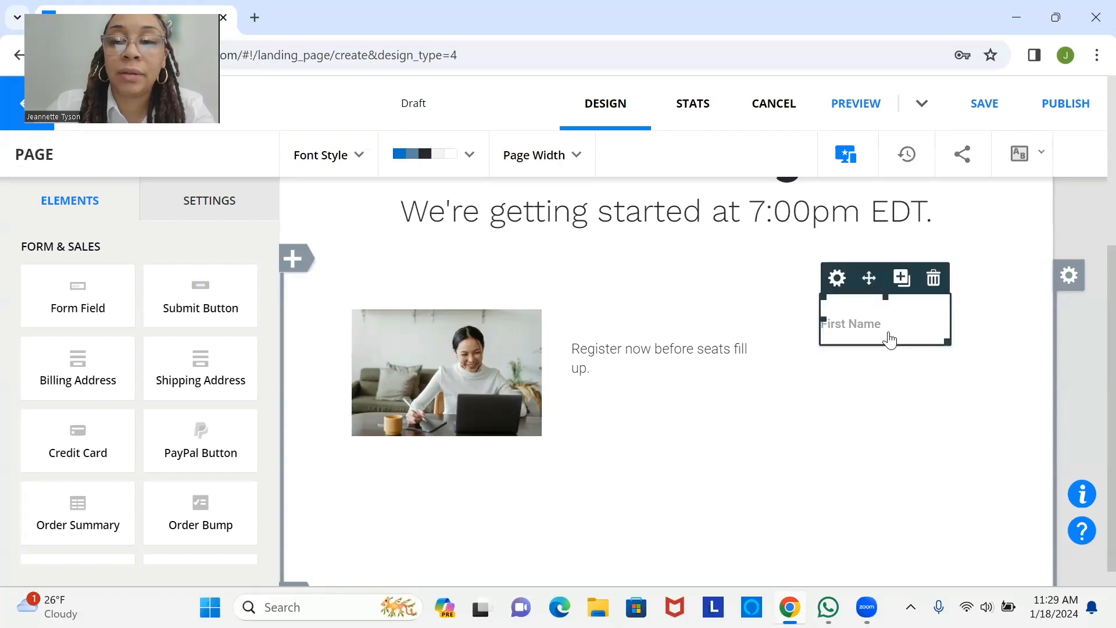
pyautogui.click(1008, 122)
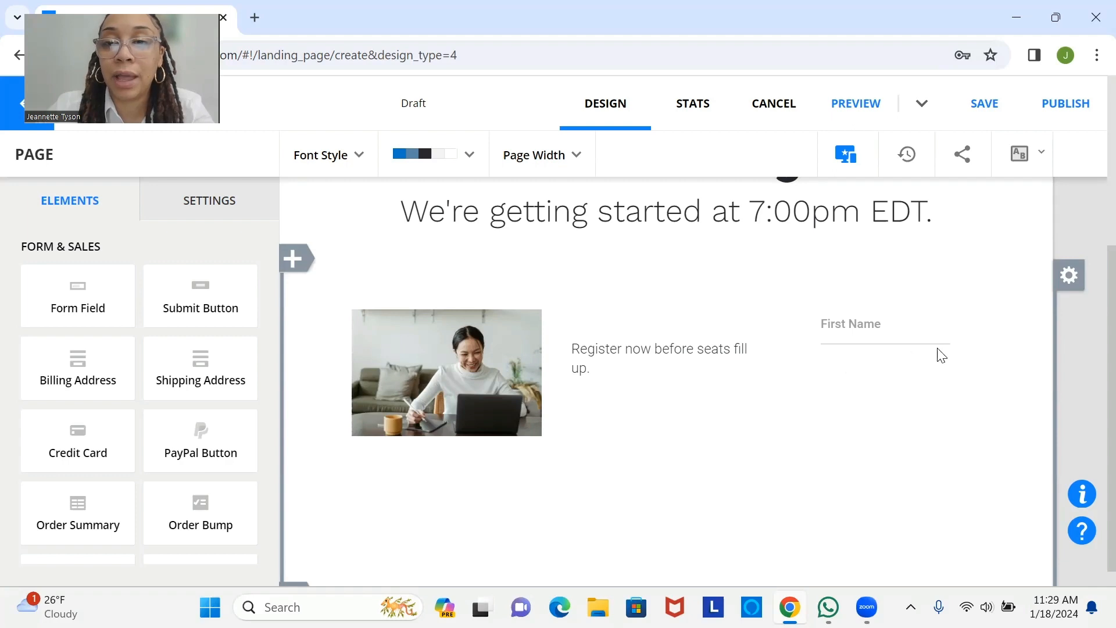
# Open the First Name form field's settings and change its contact field to Email
pyautogui.moveTo(888, 298)
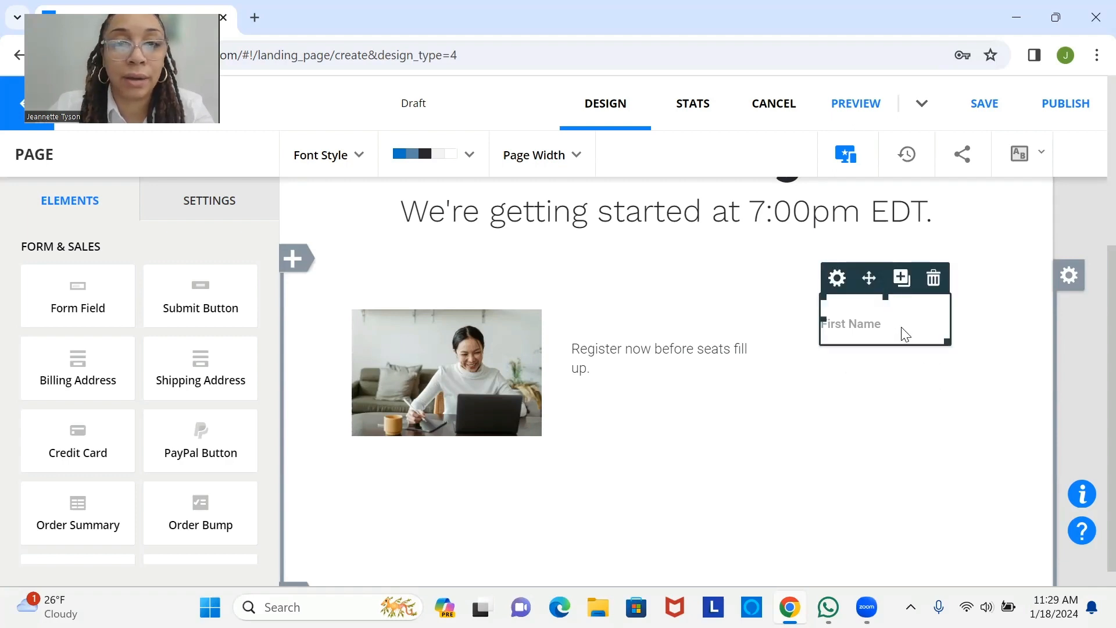
pyautogui.click(905, 334)
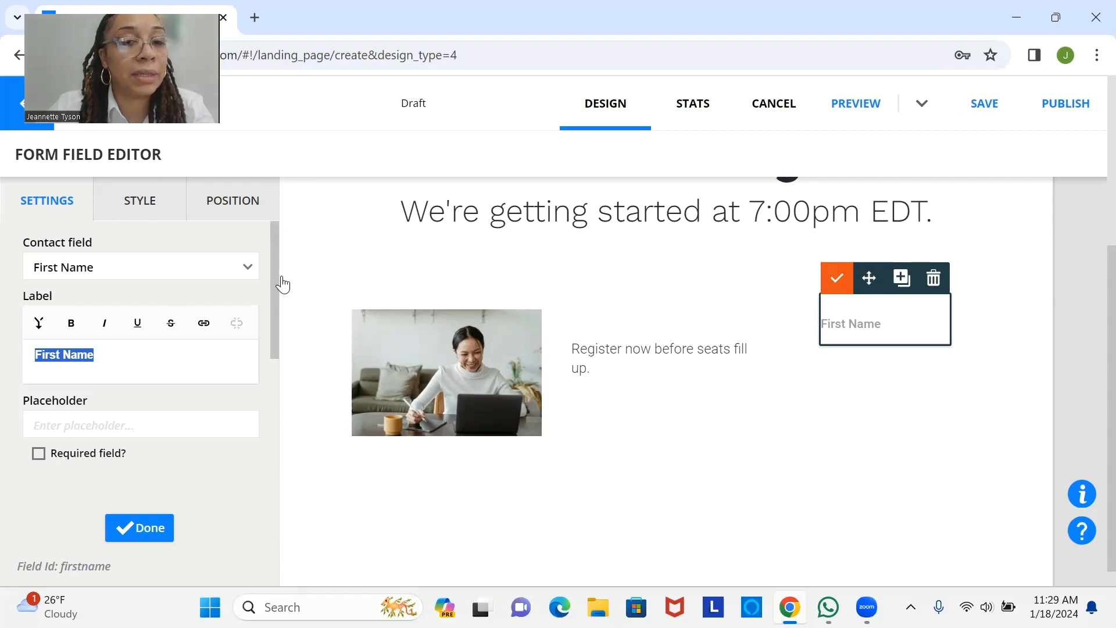
pyautogui.moveTo(276, 269)
pyautogui.mouseDown()
pyautogui.moveTo(271, 339)
pyautogui.moveTo(268, 259)
pyautogui.mouseUp()
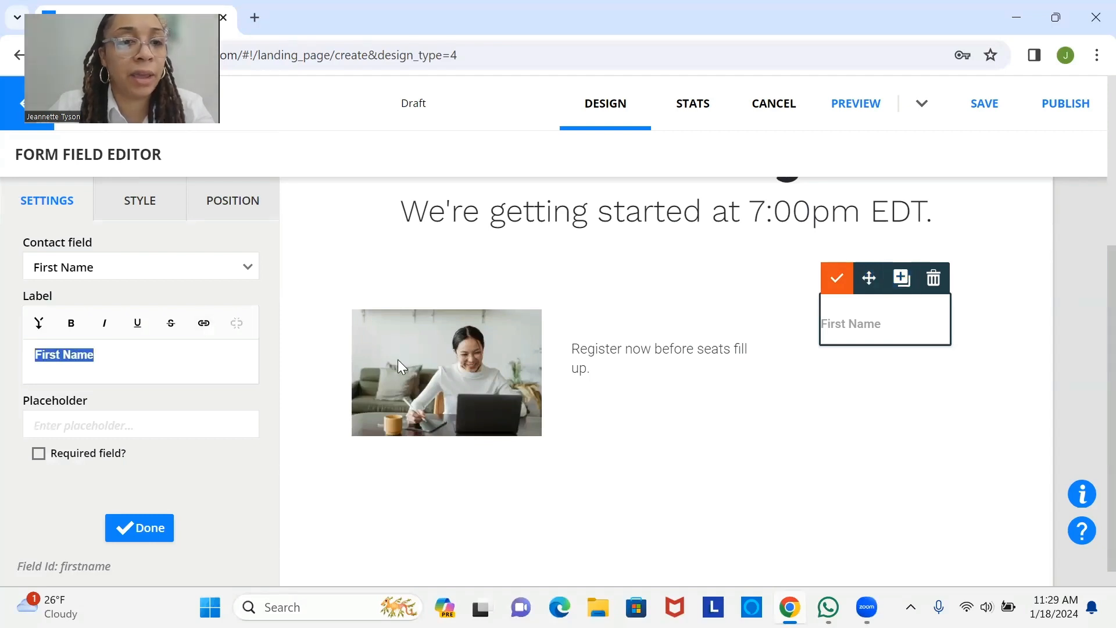
pyautogui.click(129, 359)
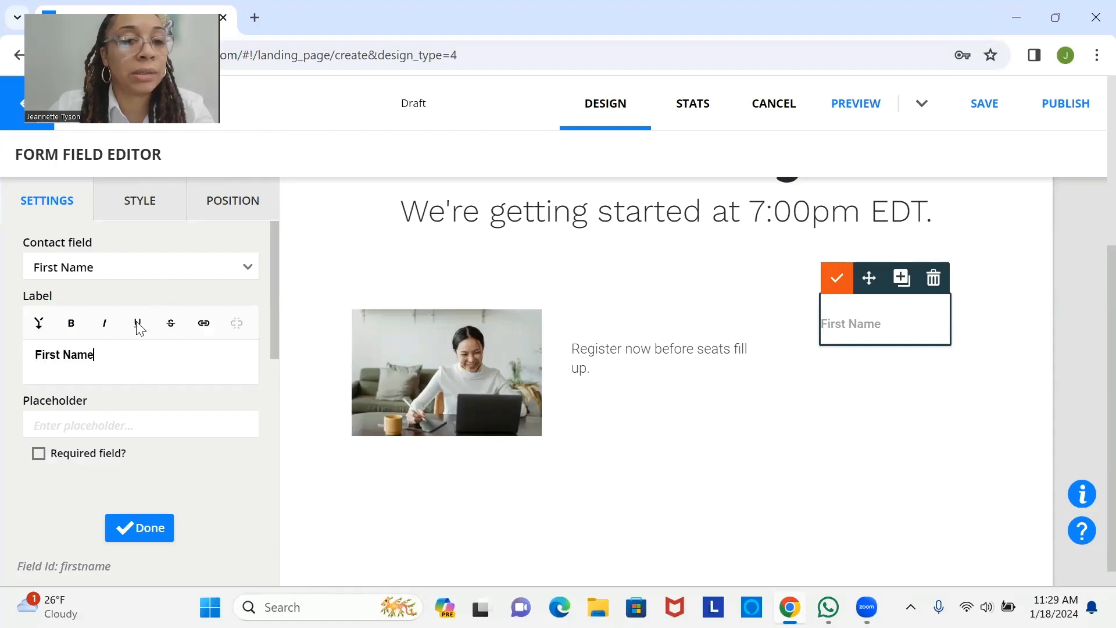
pyautogui.click(159, 265)
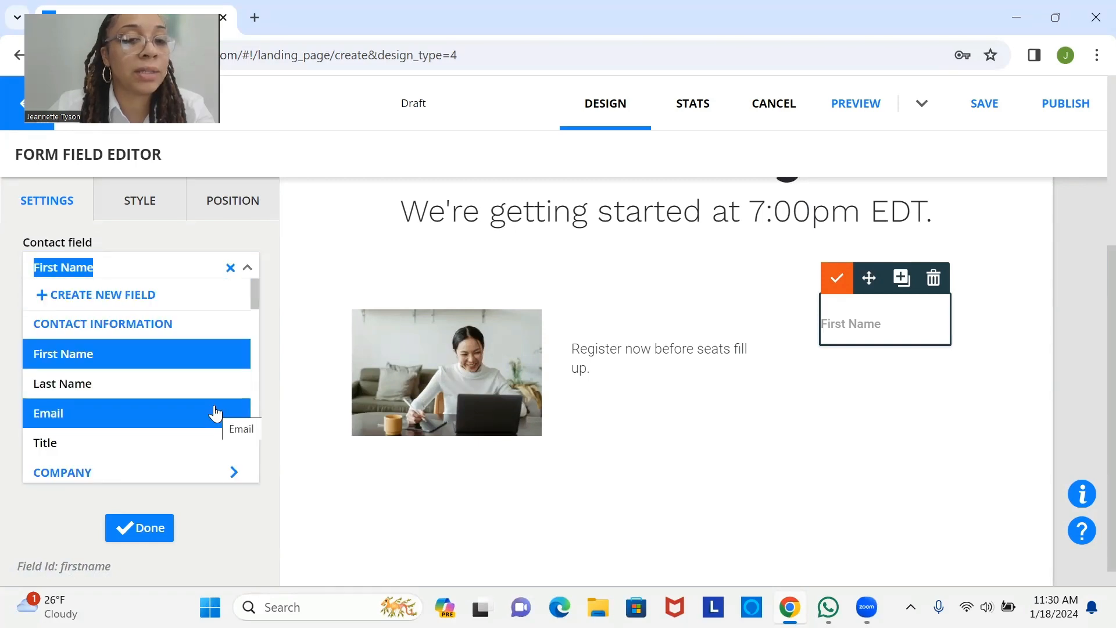
pyautogui.click(215, 413)
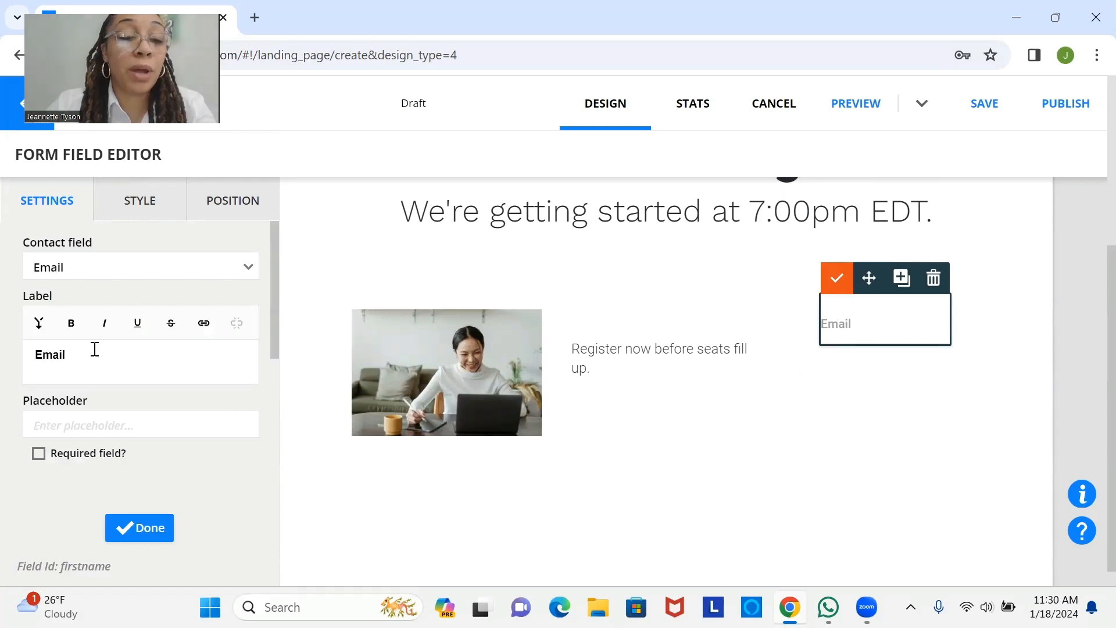
# Replace the email form field's label with "How can we reach you?" and finish editing the field
pyautogui.moveTo(95, 349); pyautogui.dragTo(30, 351)
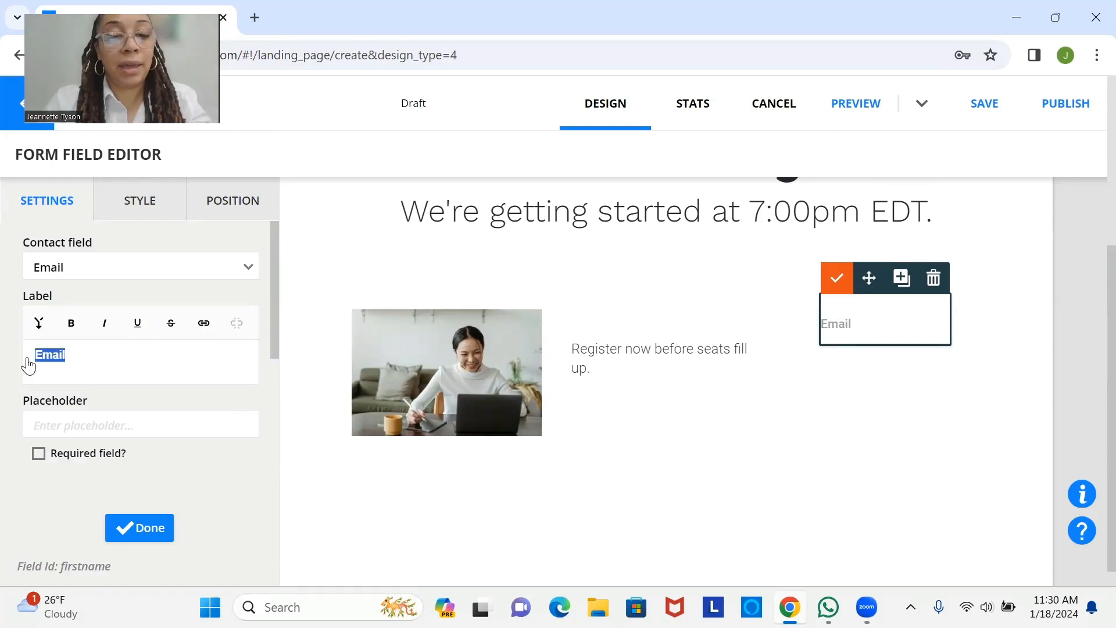
pyautogui.write('How')
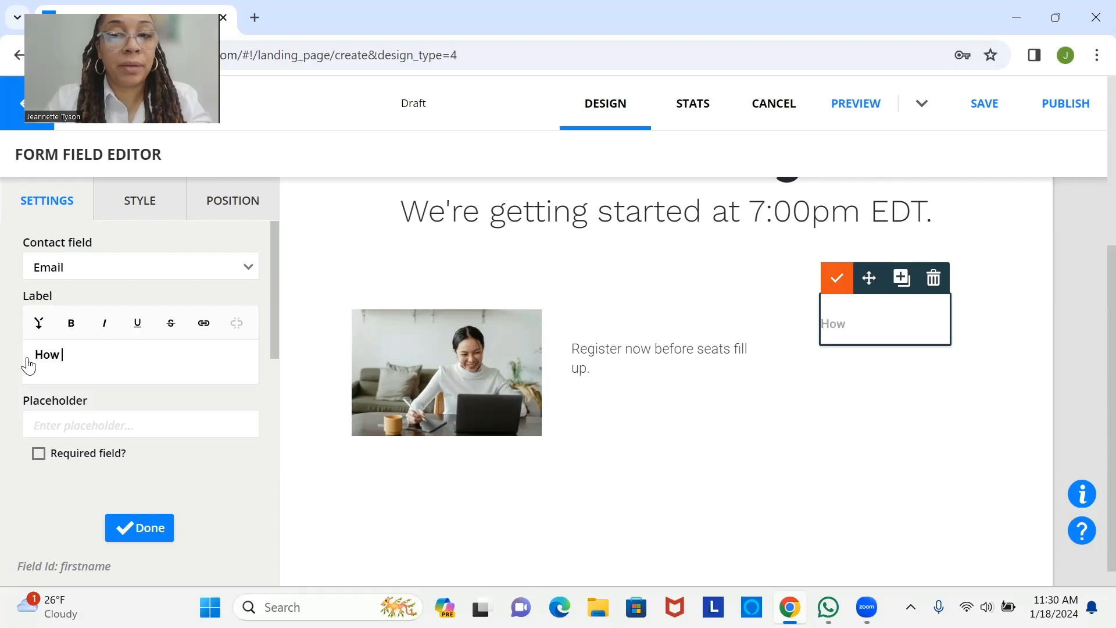
pyautogui.write(' can we re')
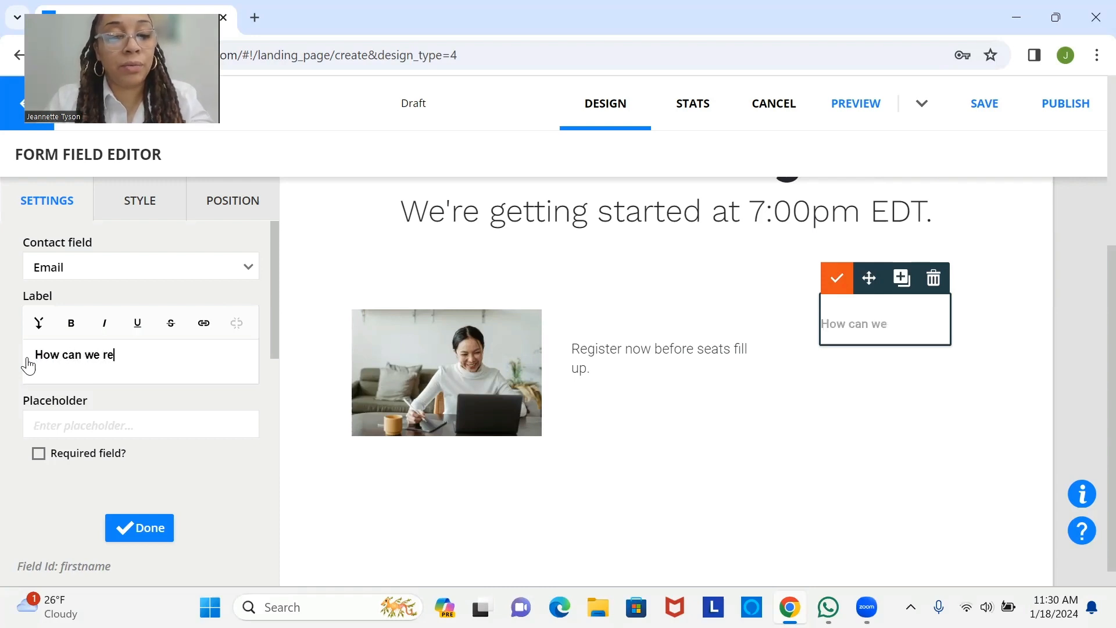
pyautogui.write('adh you?')
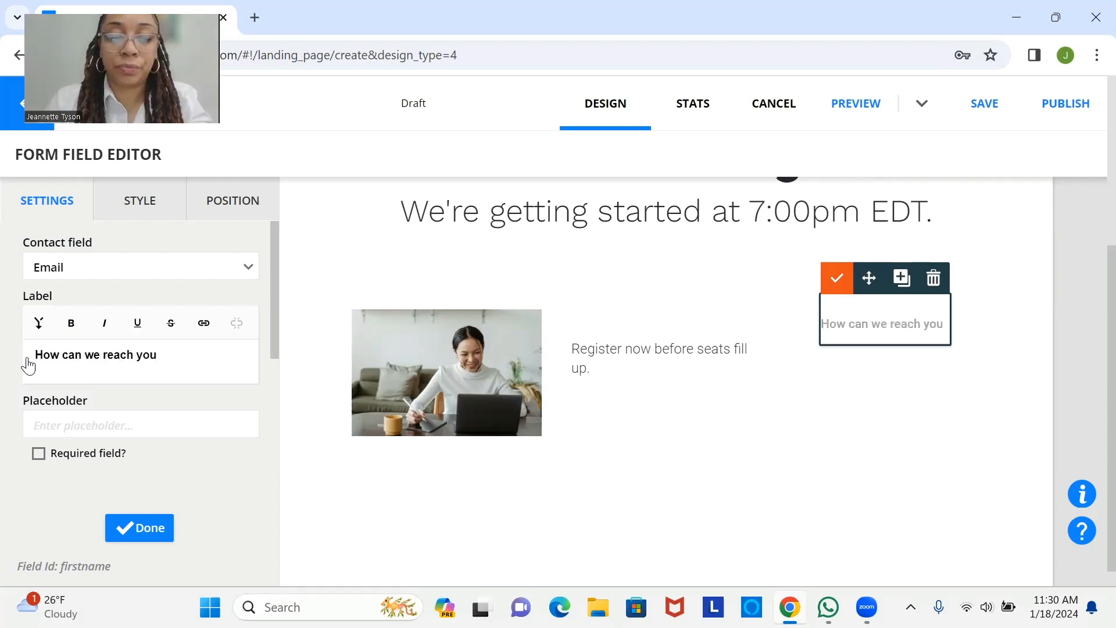
pyautogui.click(135, 528)
# Reopen the email form field's editor and look through the preset field styles
pyautogui.click(879, 316)
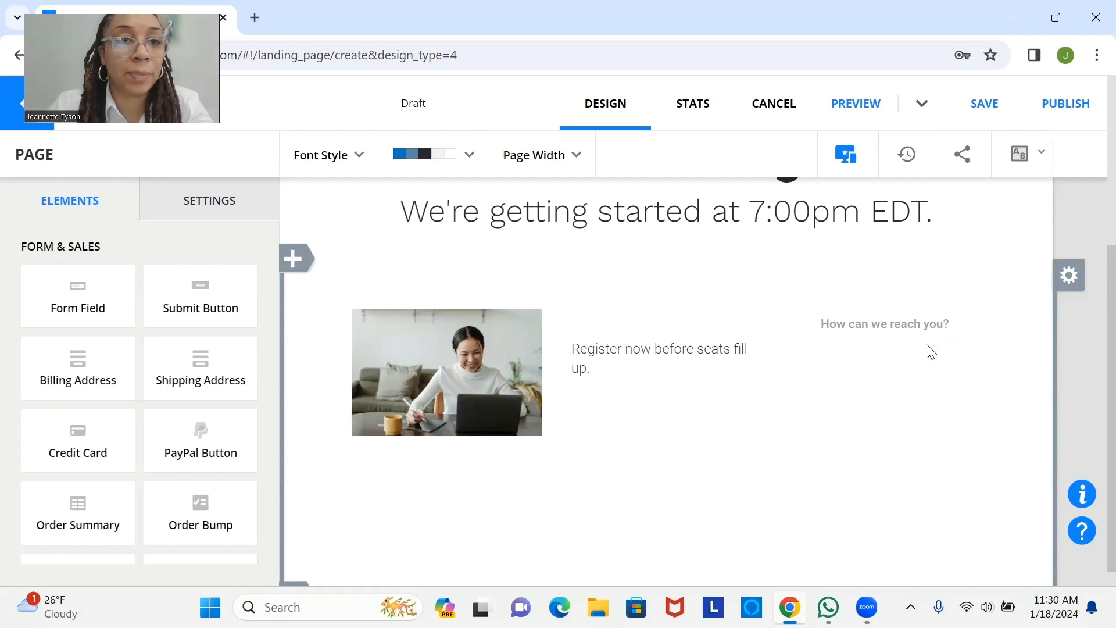
pyautogui.click(876, 328)
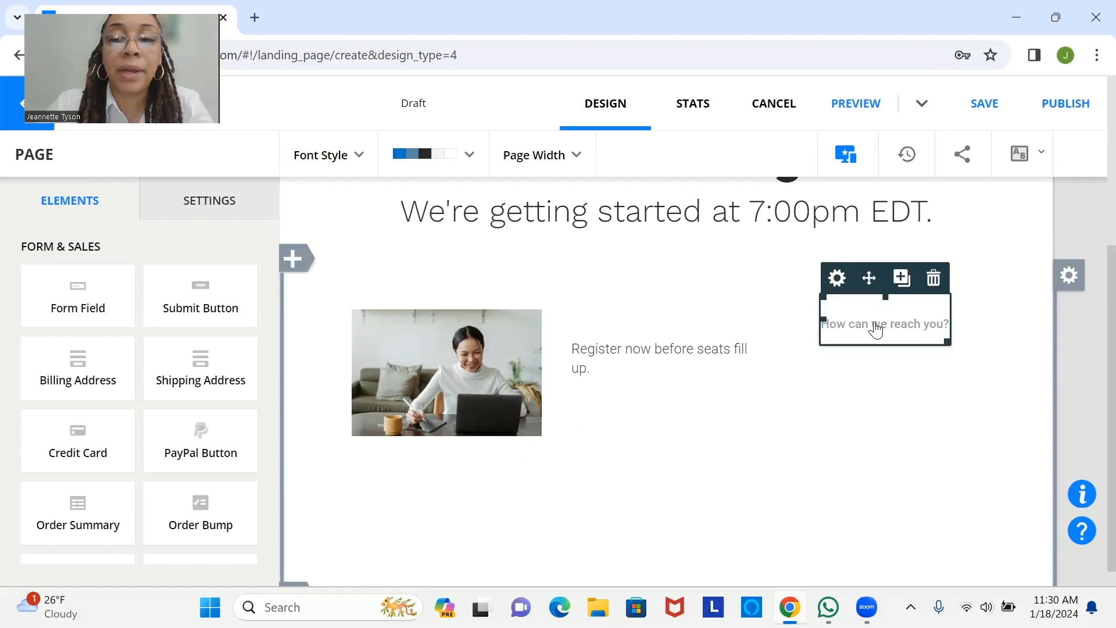
pyautogui.click(877, 327)
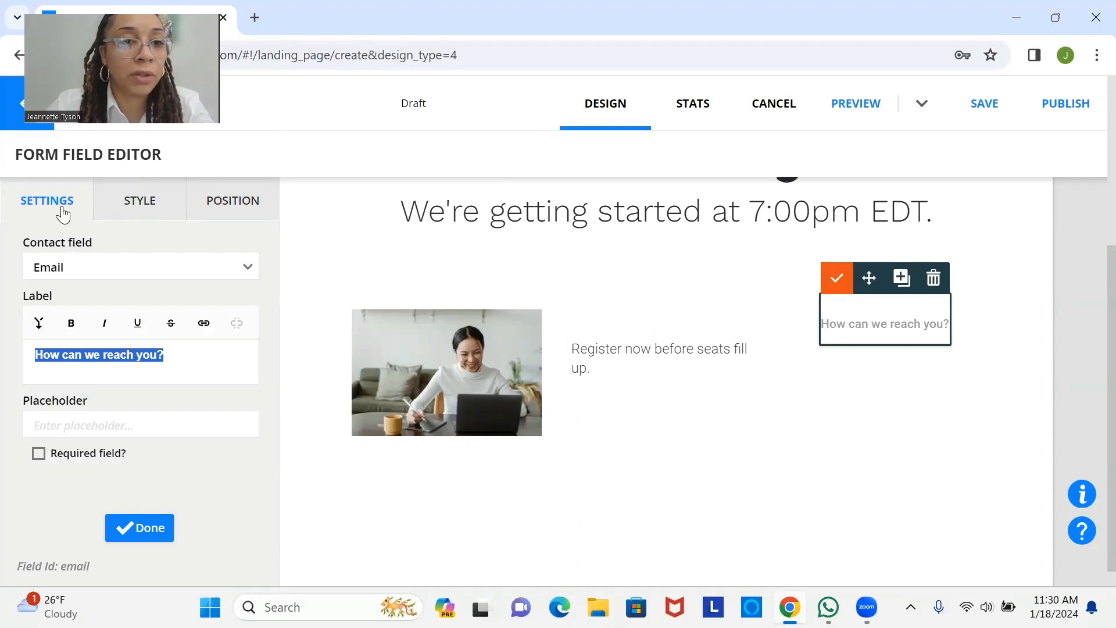
pyautogui.click(158, 217)
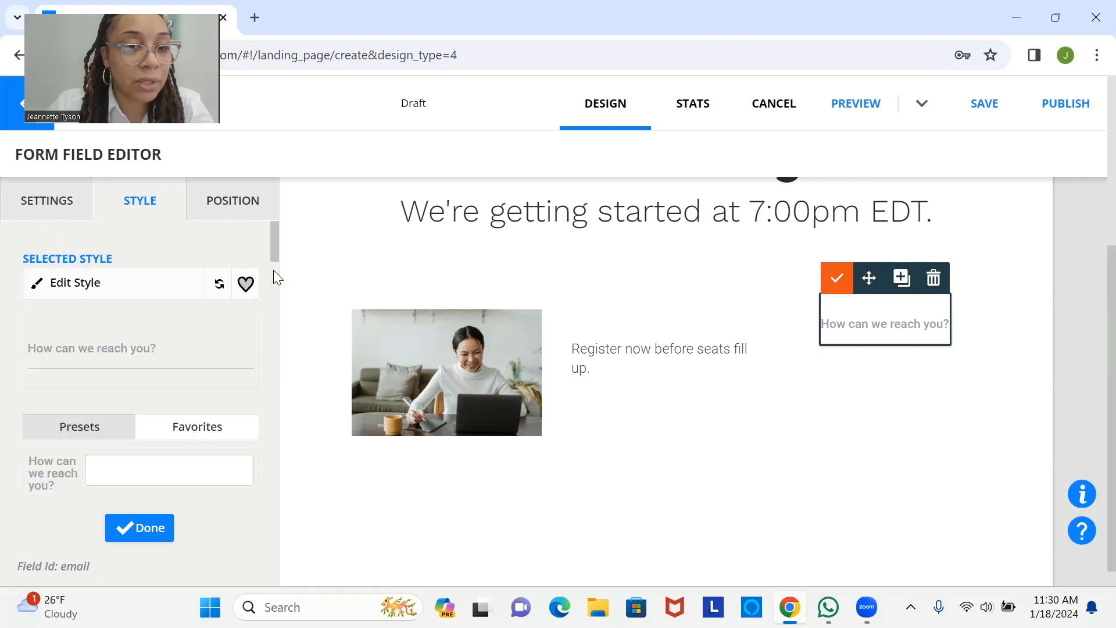
pyautogui.moveTo(272, 250); pyautogui.dragTo(261, 330)
pyautogui.scroll(-2, 262, 329)
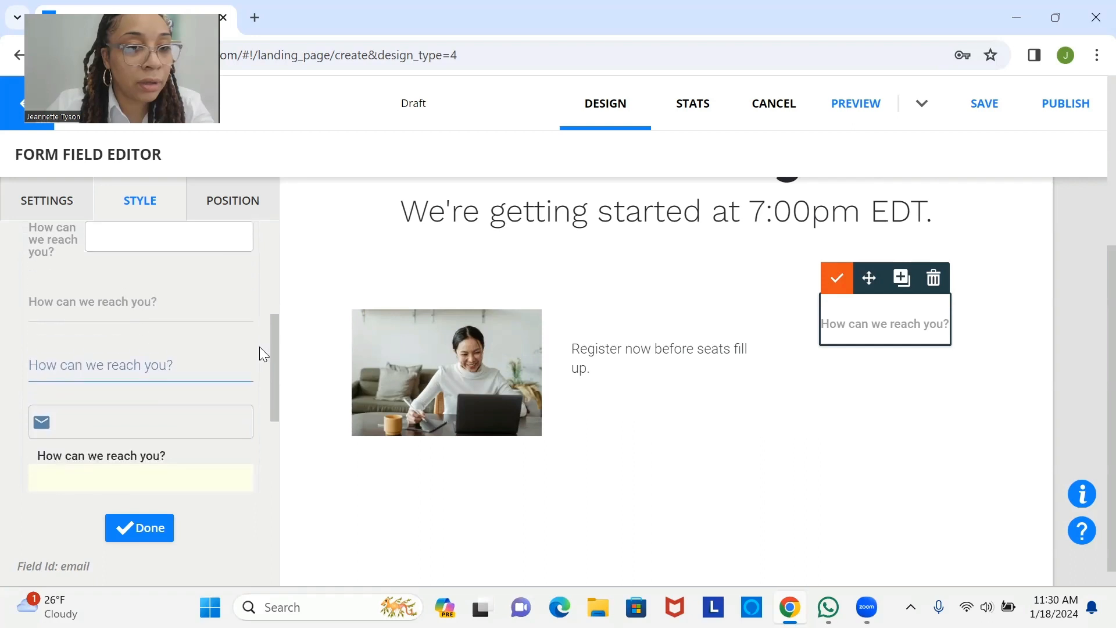
pyautogui.scroll(-2, 255, 396)
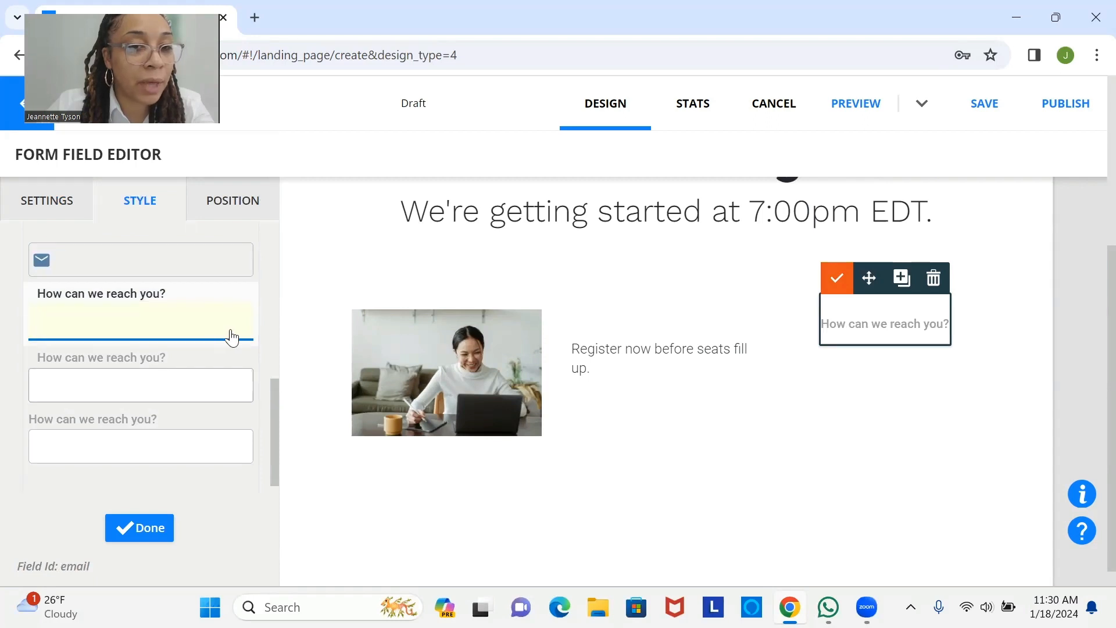
pyautogui.scroll(-1, 264, 485)
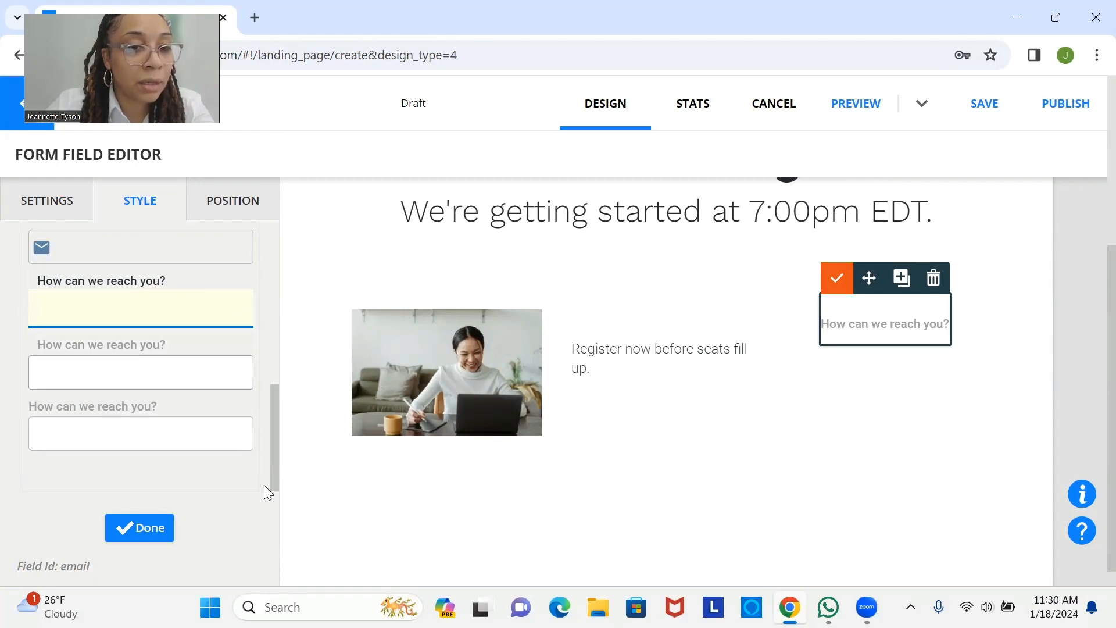
pyautogui.scroll(2, 277, 410)
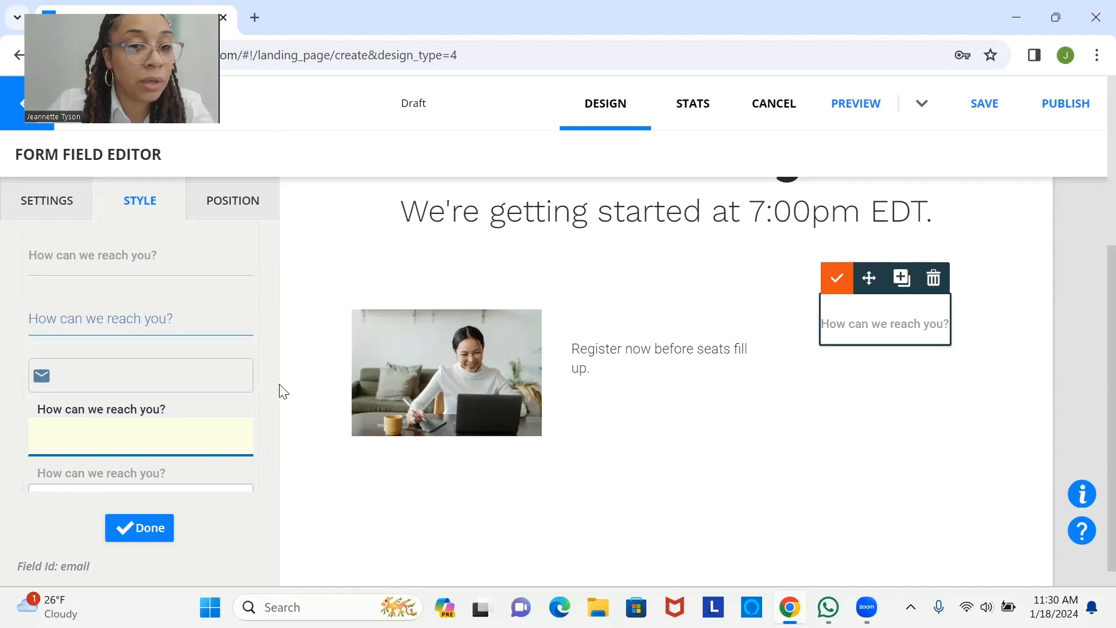
pyautogui.moveTo(275, 372); pyautogui.dragTo(319, 239)
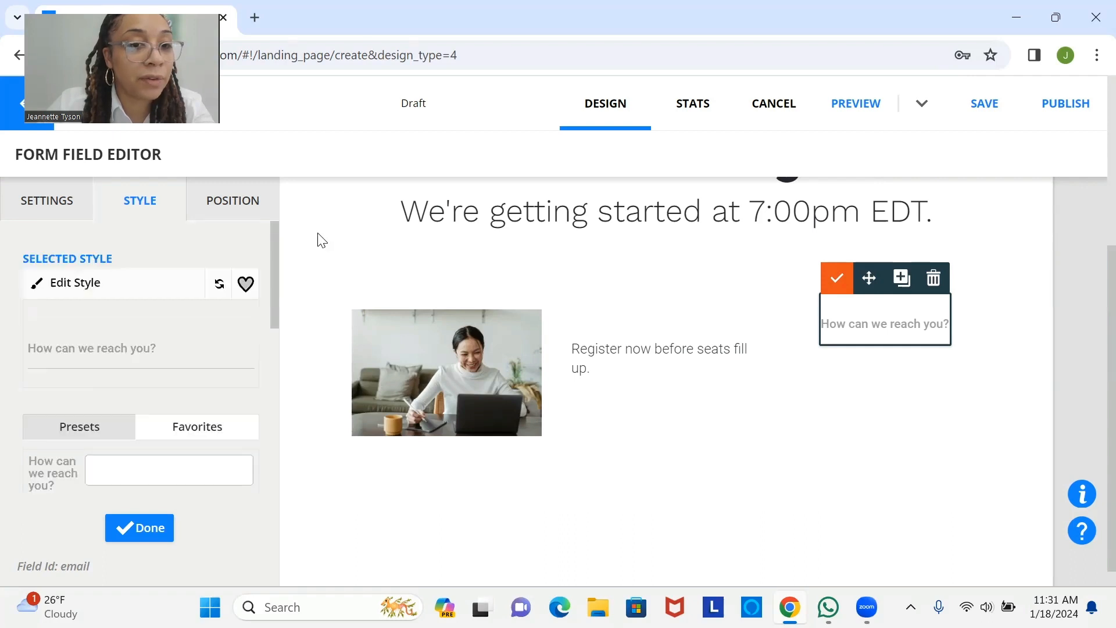
# Review the email form field's detailed label and input style options and close the field editor
pyautogui.click(131, 289)
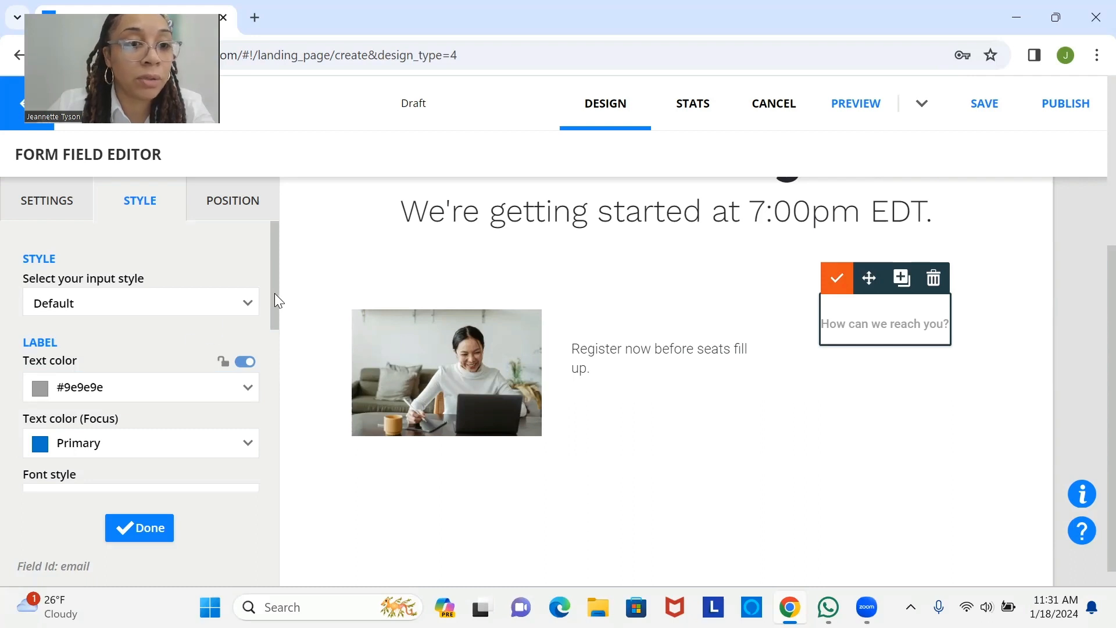
pyautogui.moveTo(275, 295); pyautogui.dragTo(268, 419)
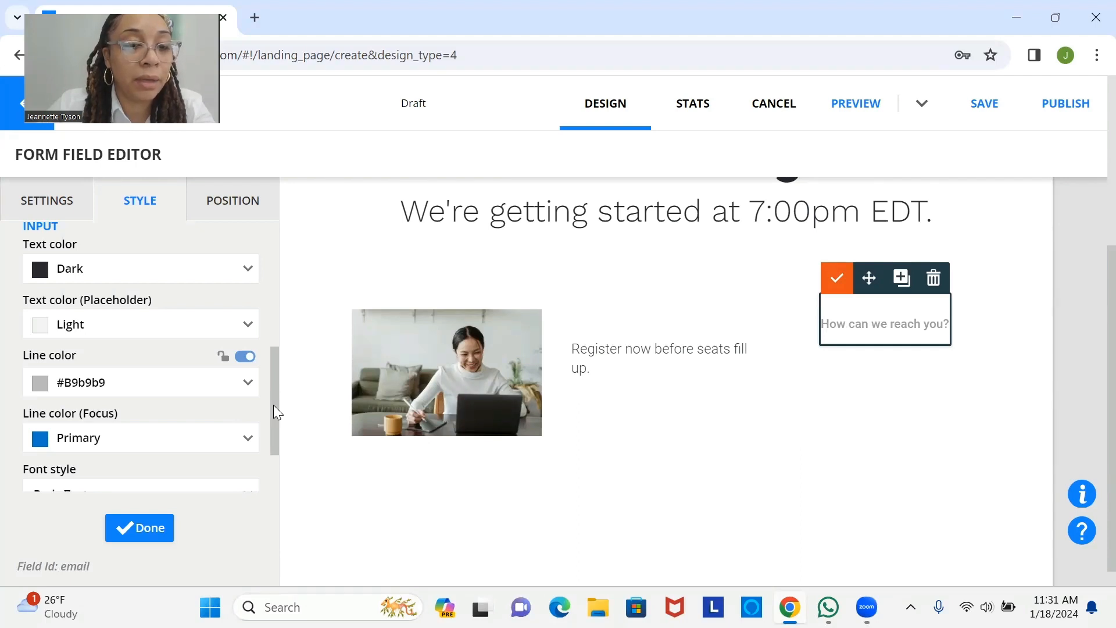
pyautogui.moveTo(273, 405); pyautogui.dragTo(323, 250)
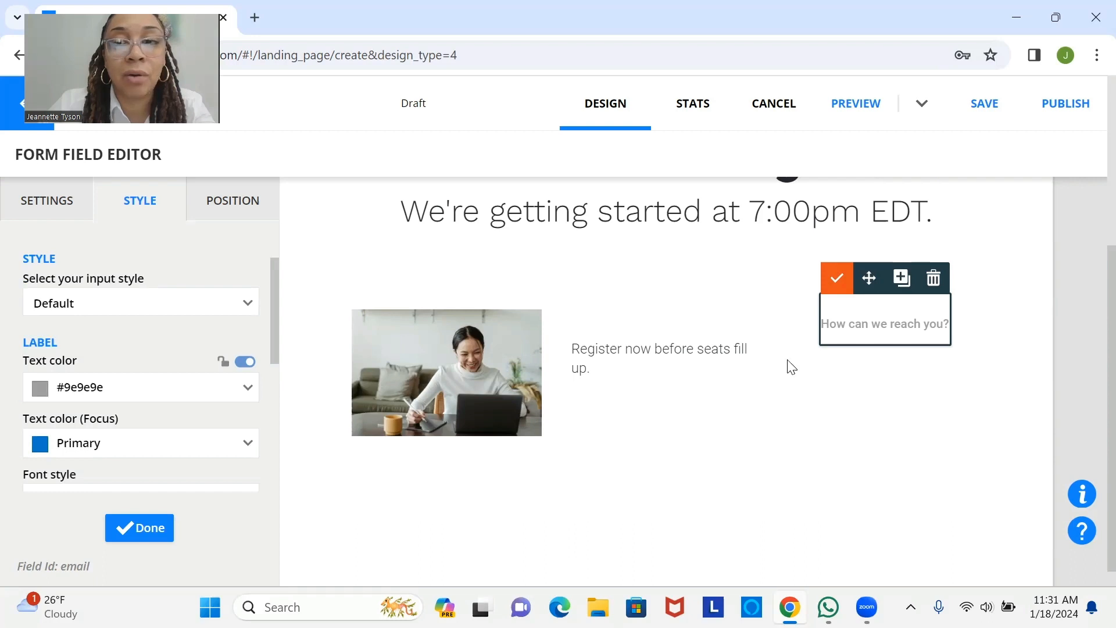
pyautogui.click(834, 284)
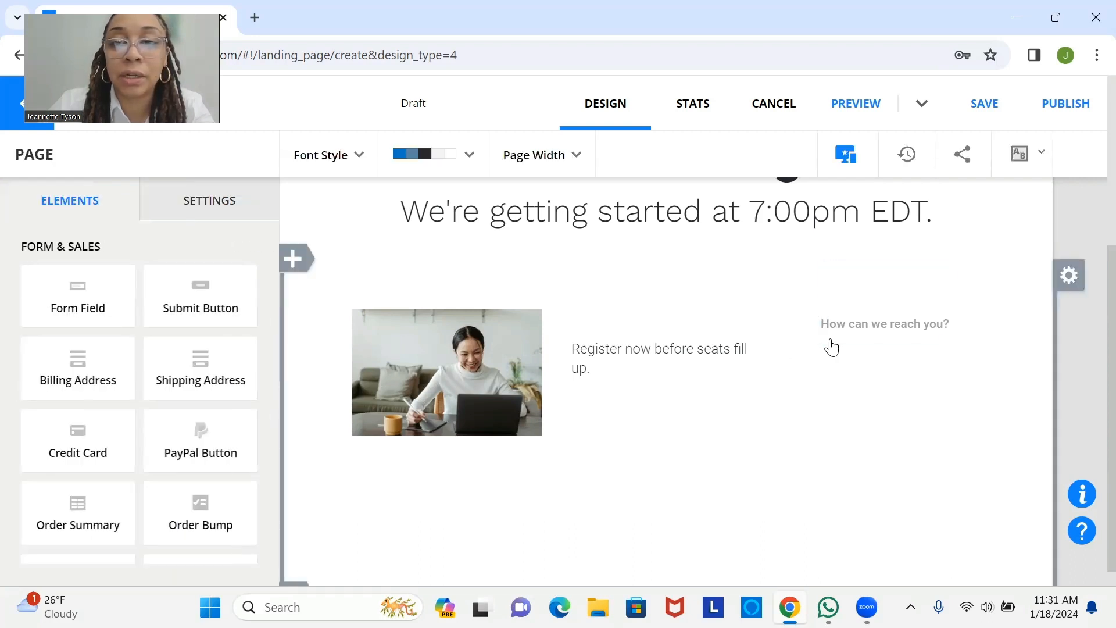
# Add a First Name form field below the "How can we reach you?" email field
pyautogui.moveTo(845, 331)
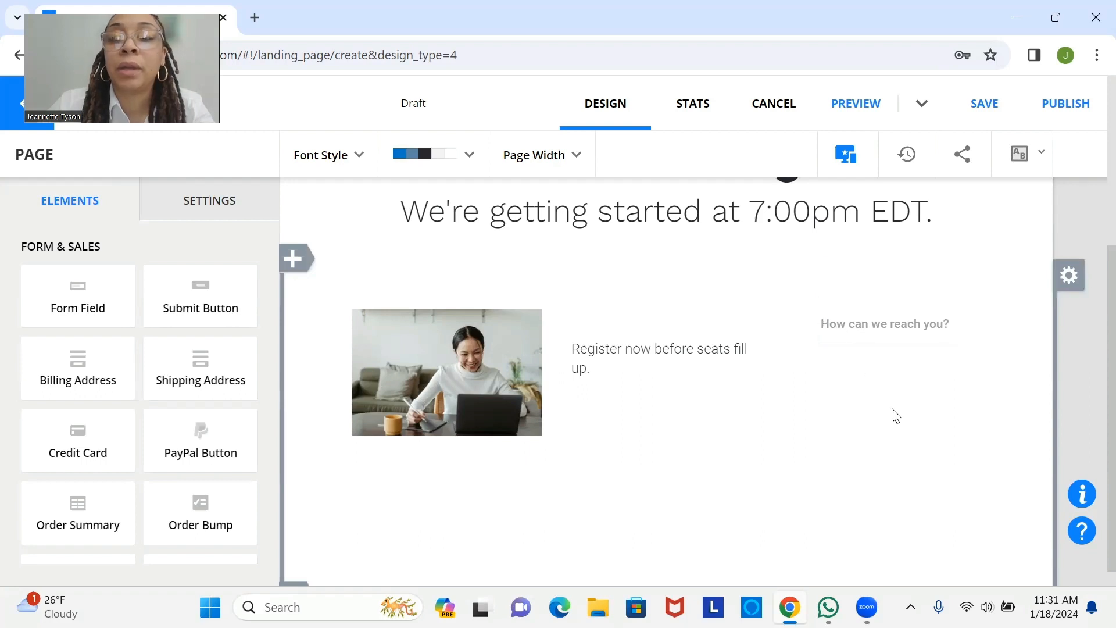
pyautogui.click(910, 327)
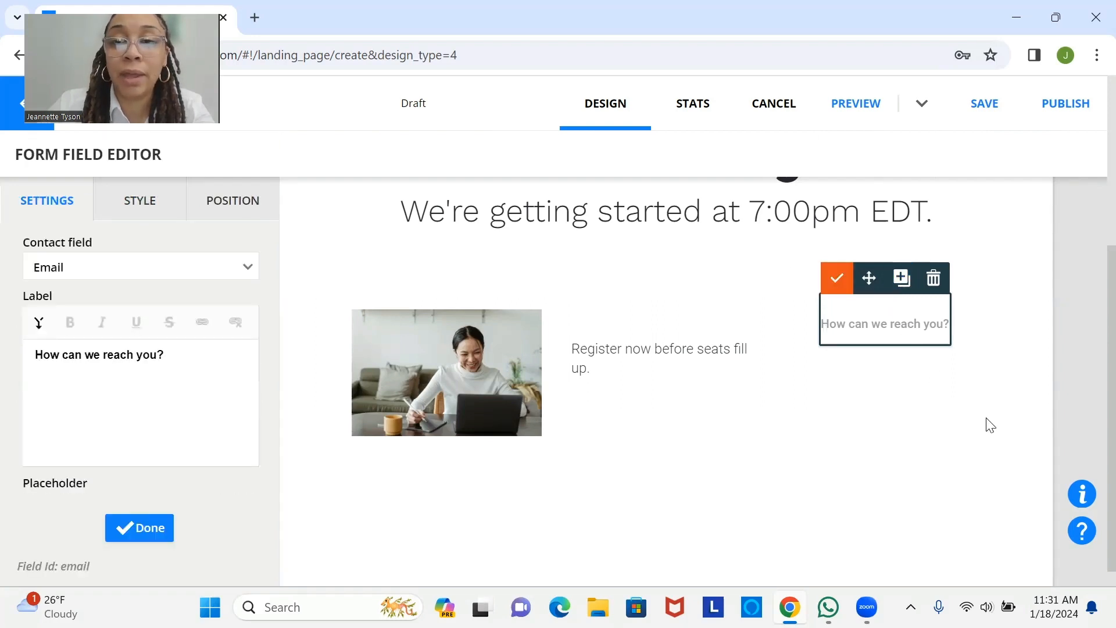
pyautogui.click(835, 287)
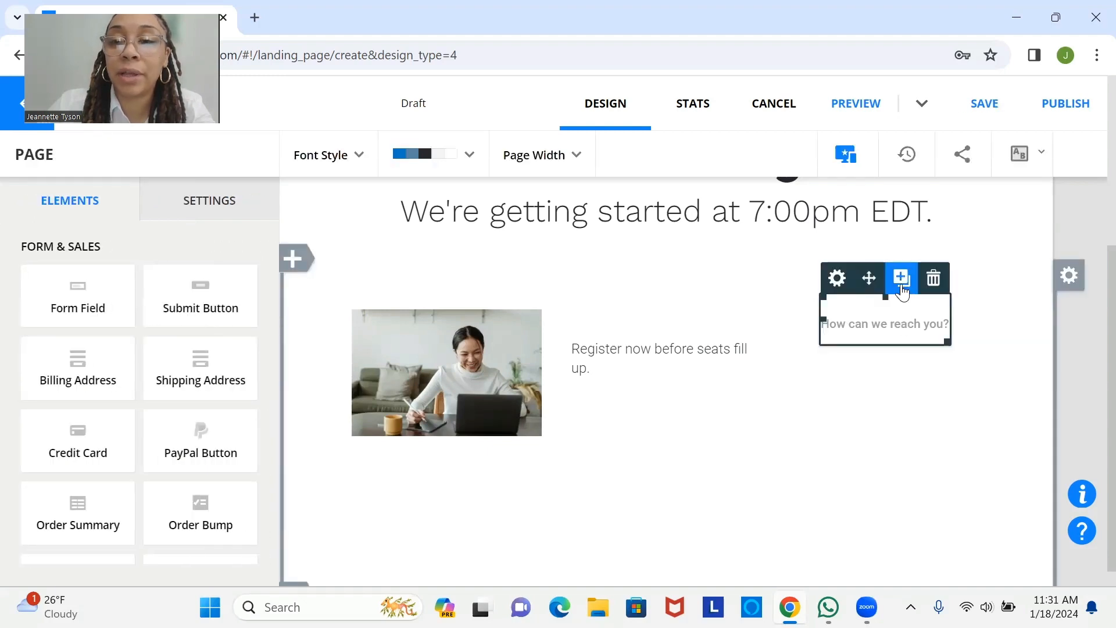
pyautogui.click(901, 279)
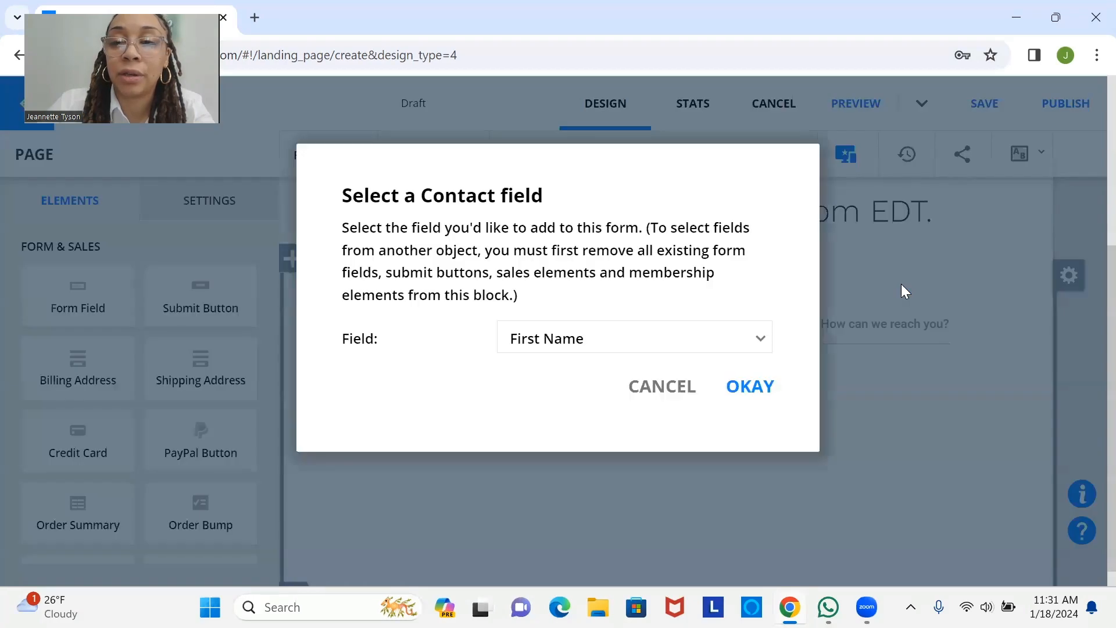
pyautogui.click(697, 336)
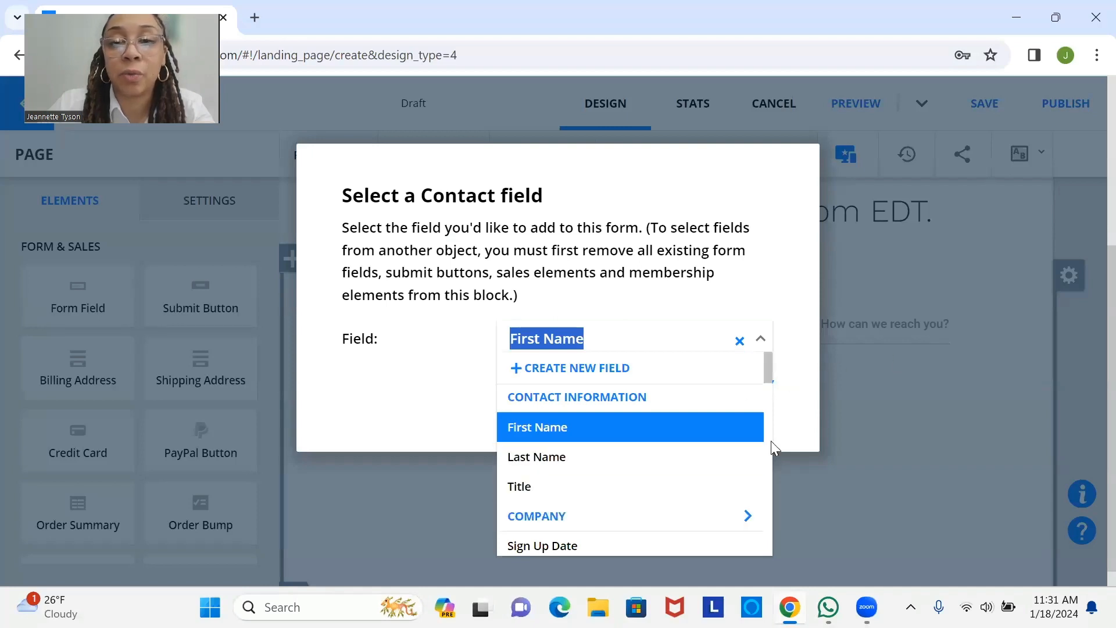
pyautogui.click(550, 438)
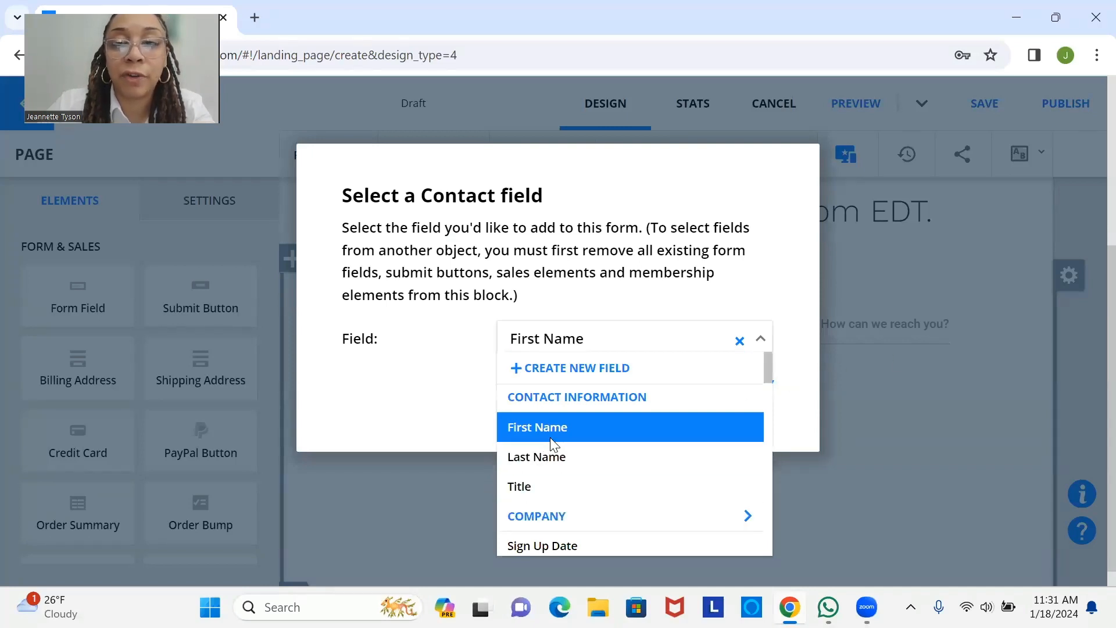
pyautogui.click(552, 441)
pyautogui.click(748, 386)
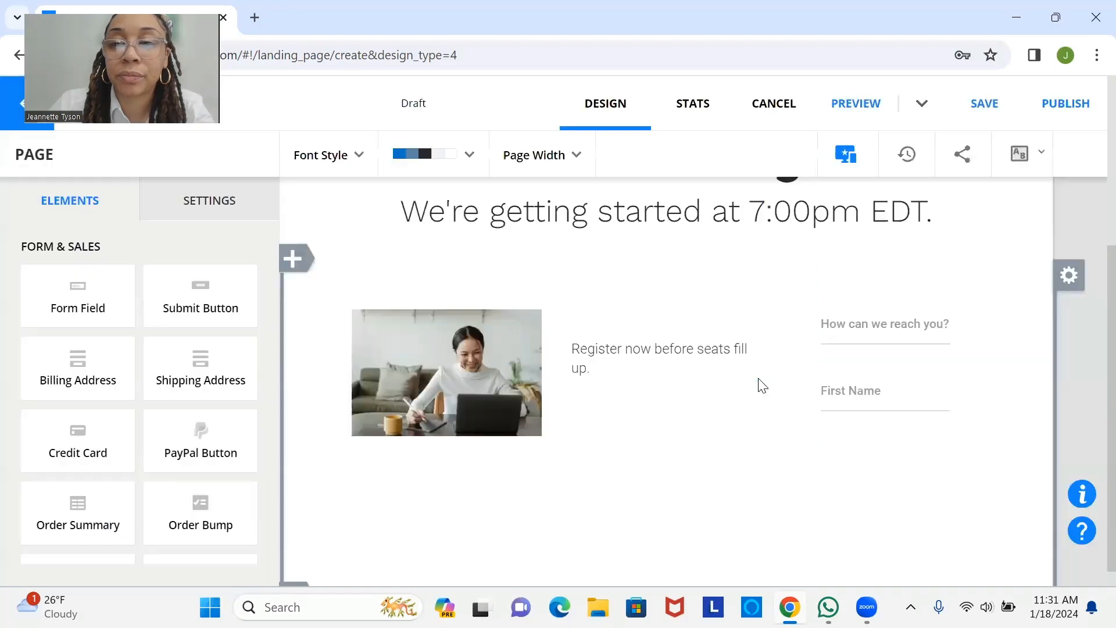
# Add a Last Name form field below the First Name field and save the landing page
pyautogui.click(869, 387)
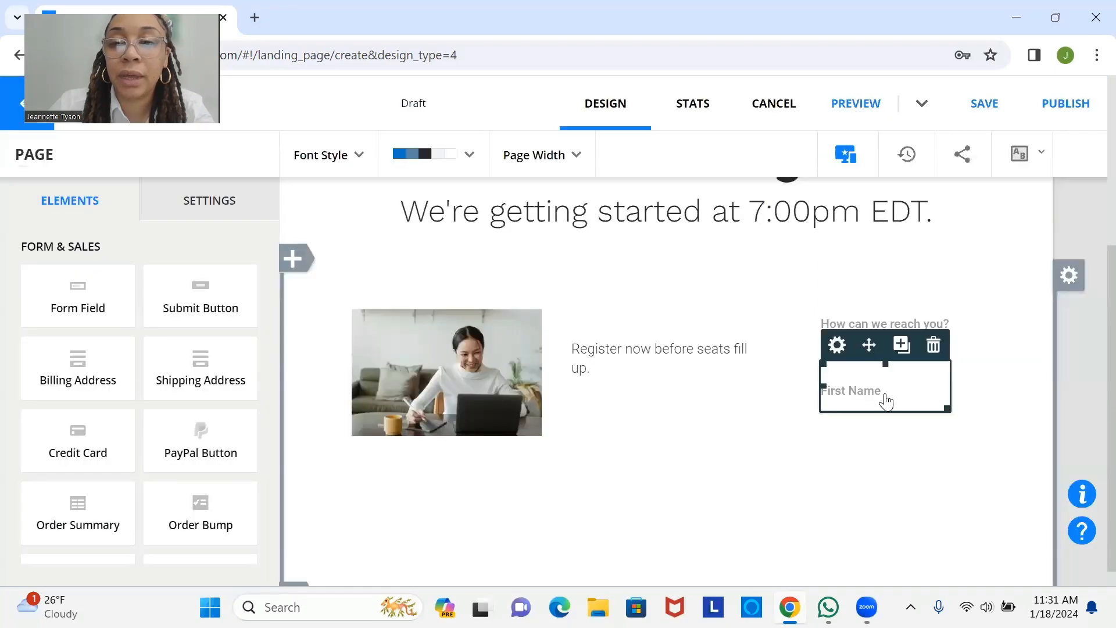
pyautogui.click(910, 347)
pyautogui.click(752, 386)
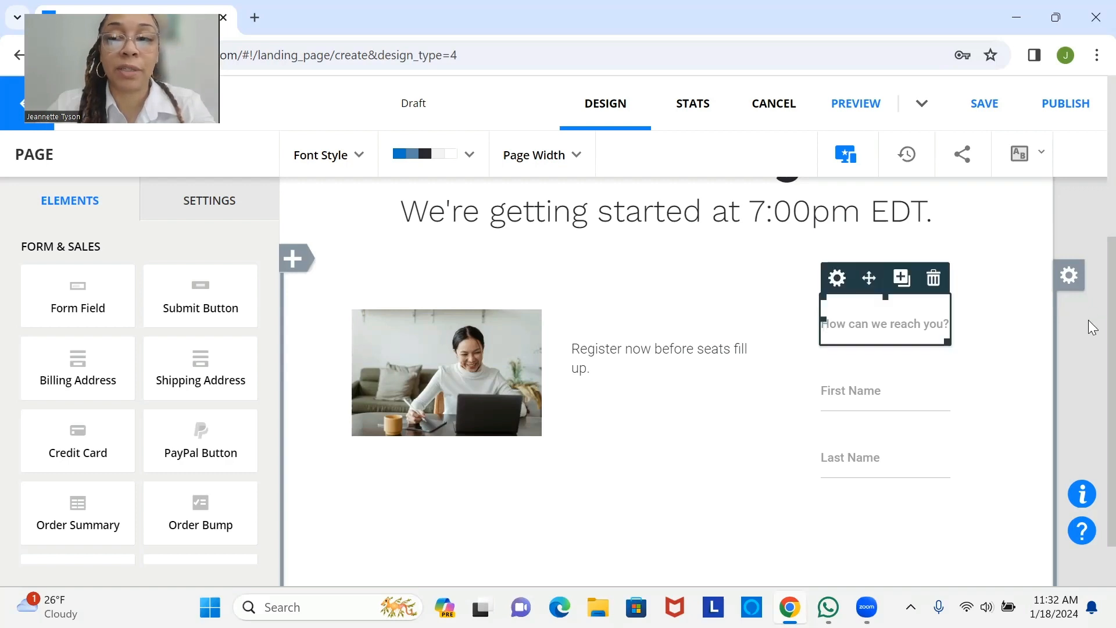
pyautogui.scroll(-1, 1089, 335)
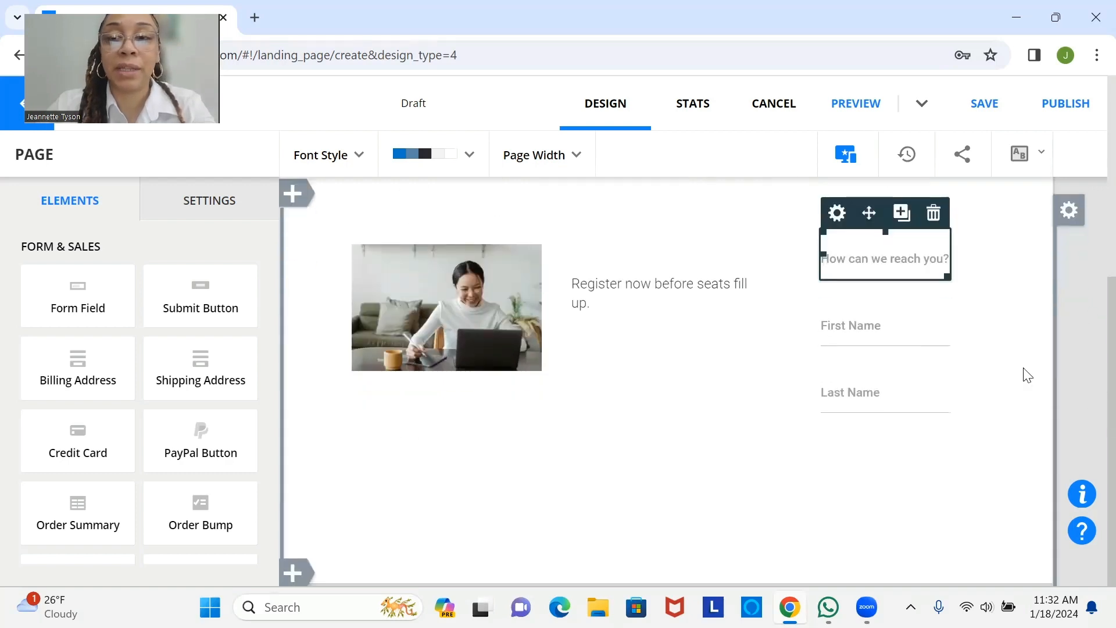
pyautogui.click(983, 105)
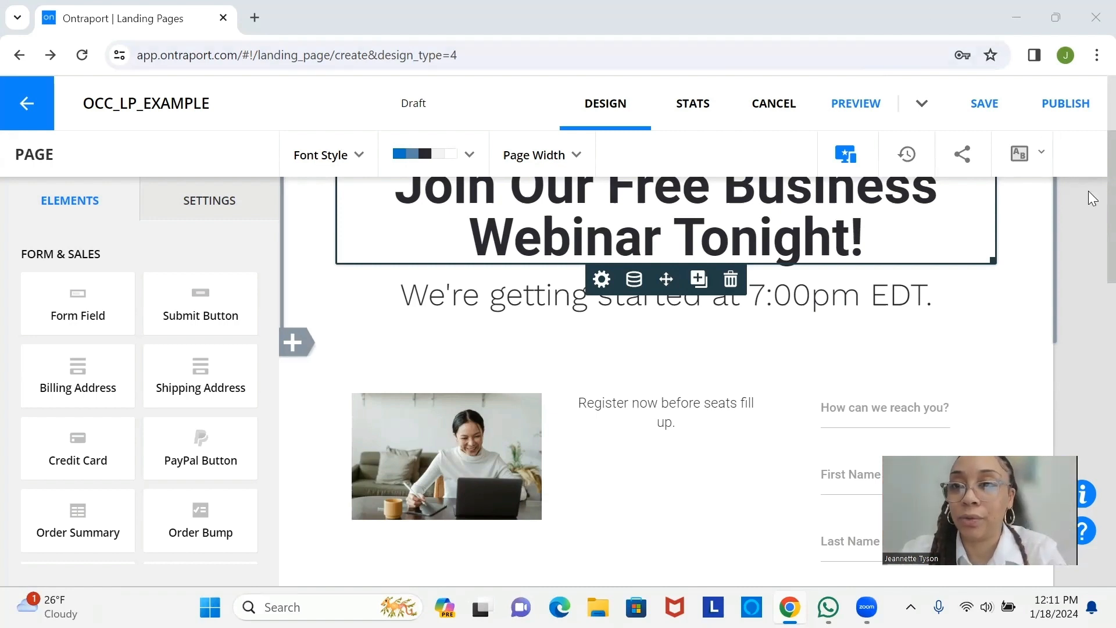
# Review the whole landing page from the headline through the billing fields and order summary to the submit button
pyautogui.rightClick(1092, 289)
pyautogui.click(1089, 253)
pyautogui.scroll(-10, 1090, 343)
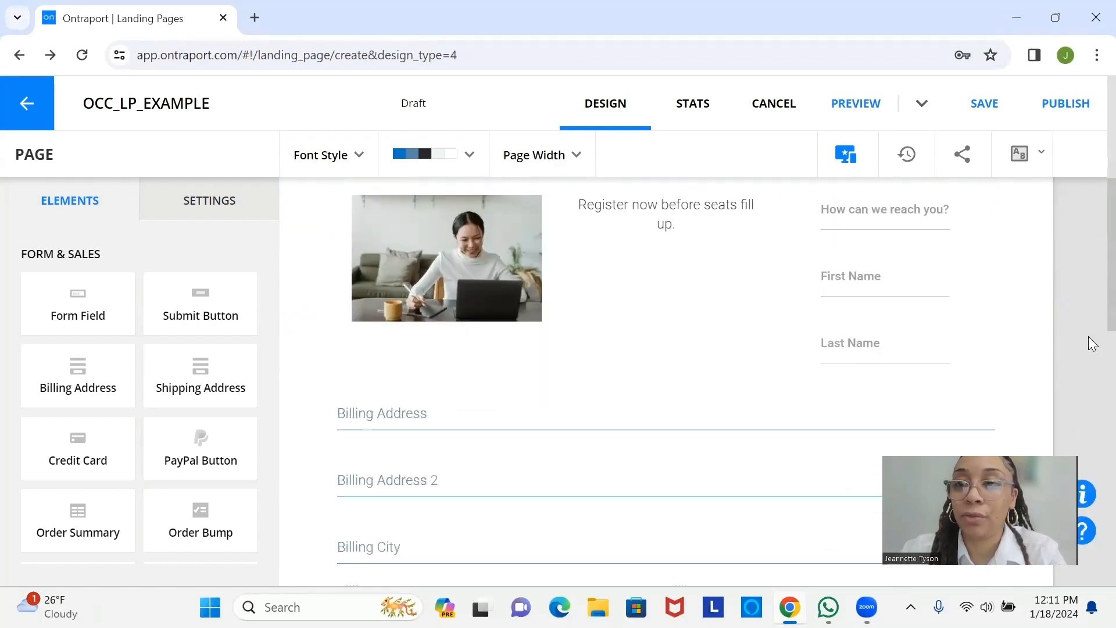
pyautogui.scroll(-7, 1092, 476)
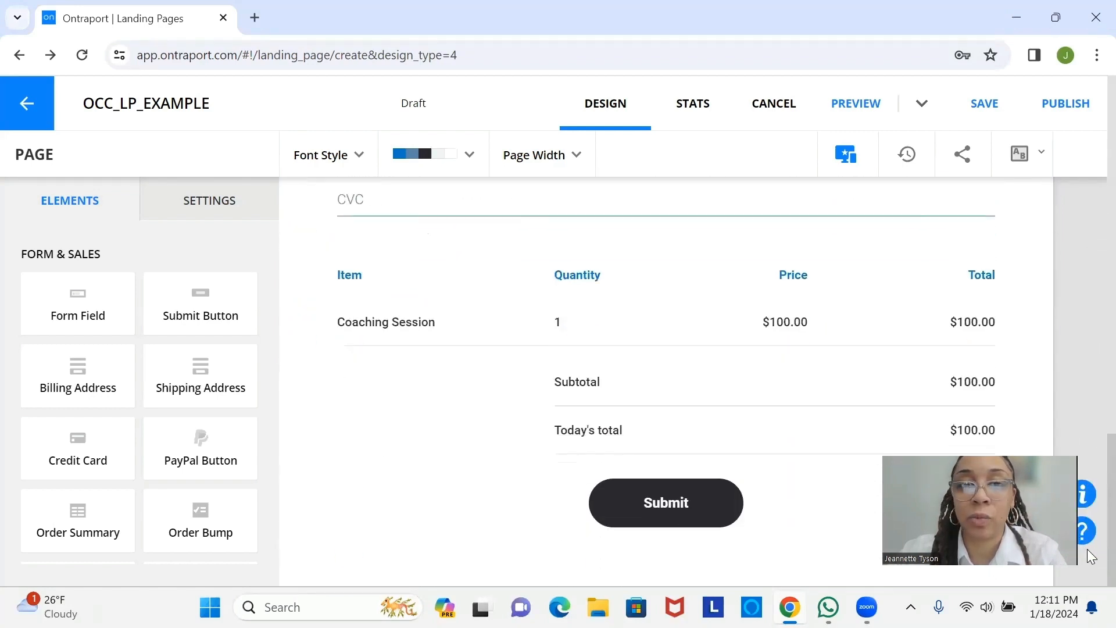
pyautogui.scroll(15, 1086, 524)
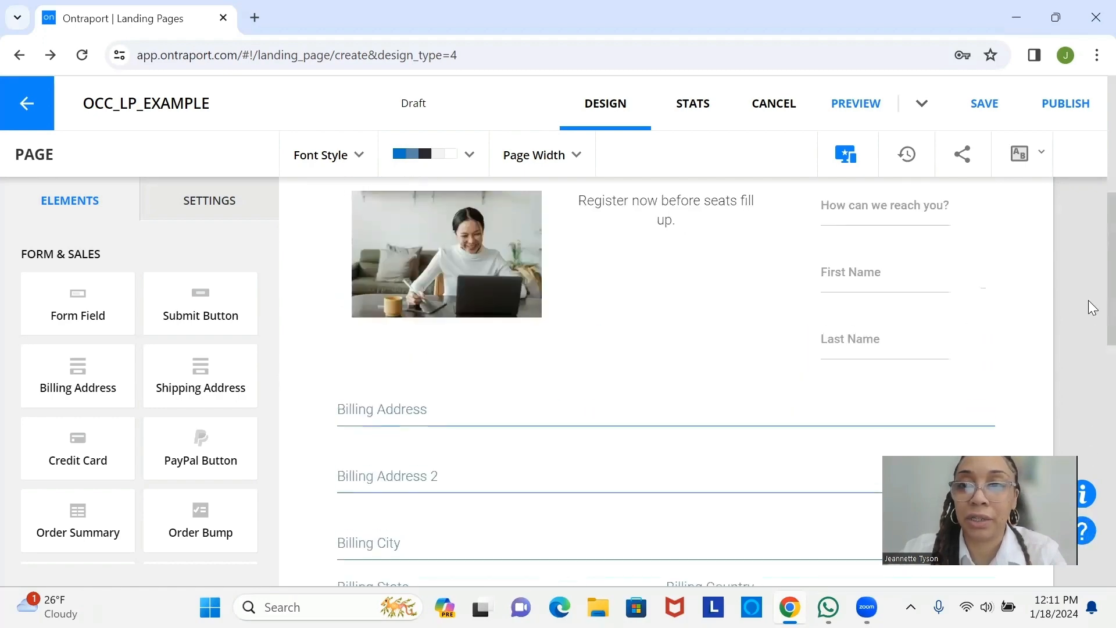
pyautogui.scroll(5, 1091, 226)
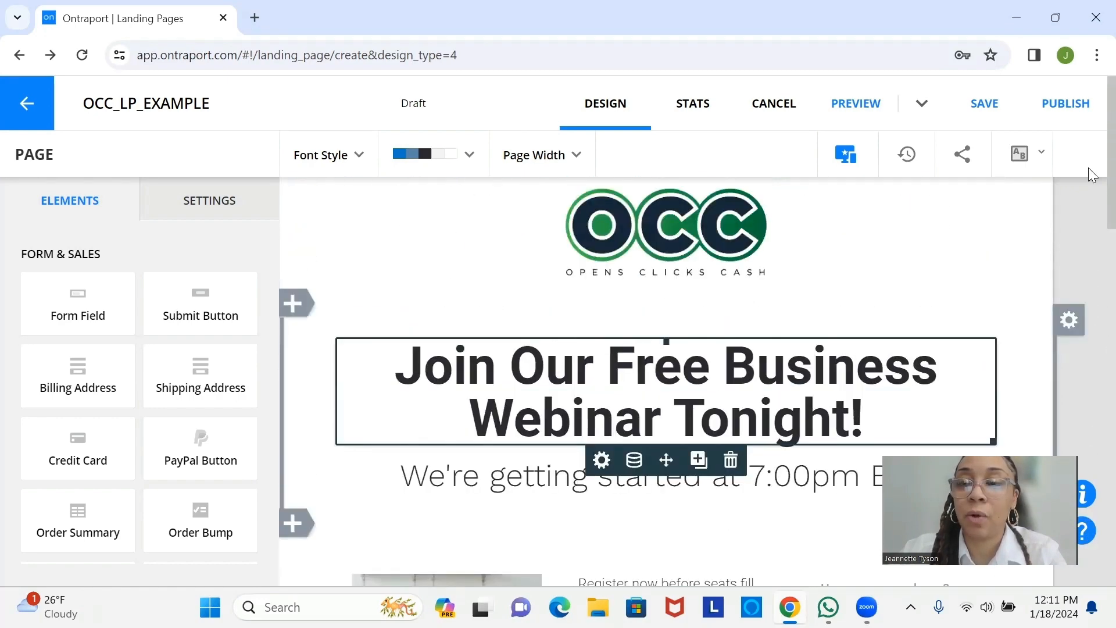
# Publish the landing page on an Ontraport-provided domain with subdomain "coachingpage" and domain ".mytemporarydomain.com"
pyautogui.click(1041, 108)
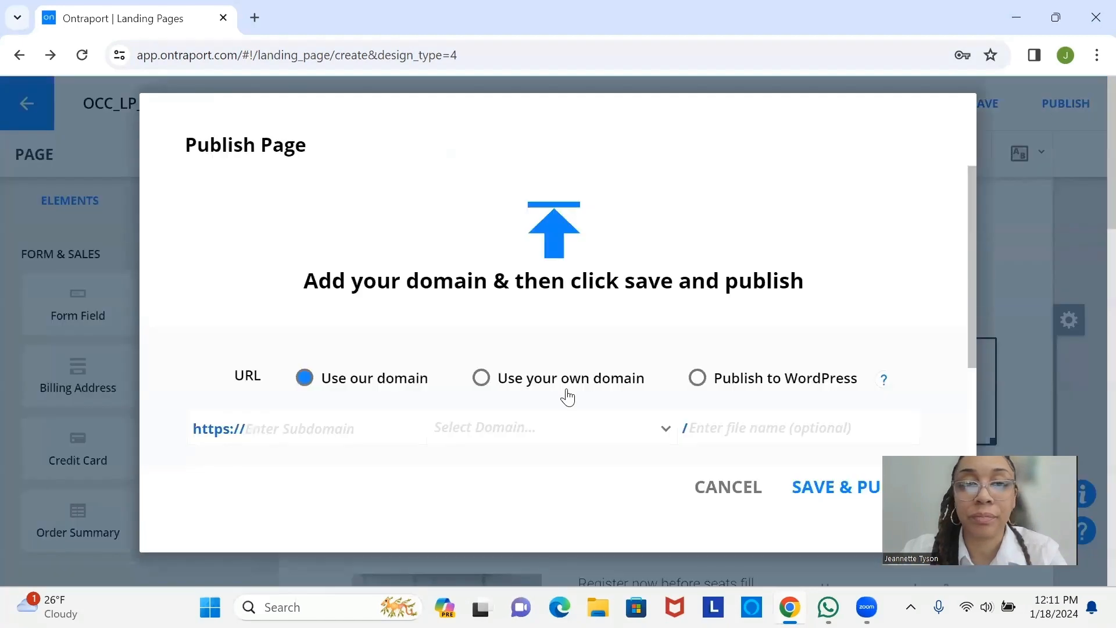
pyautogui.click(481, 379)
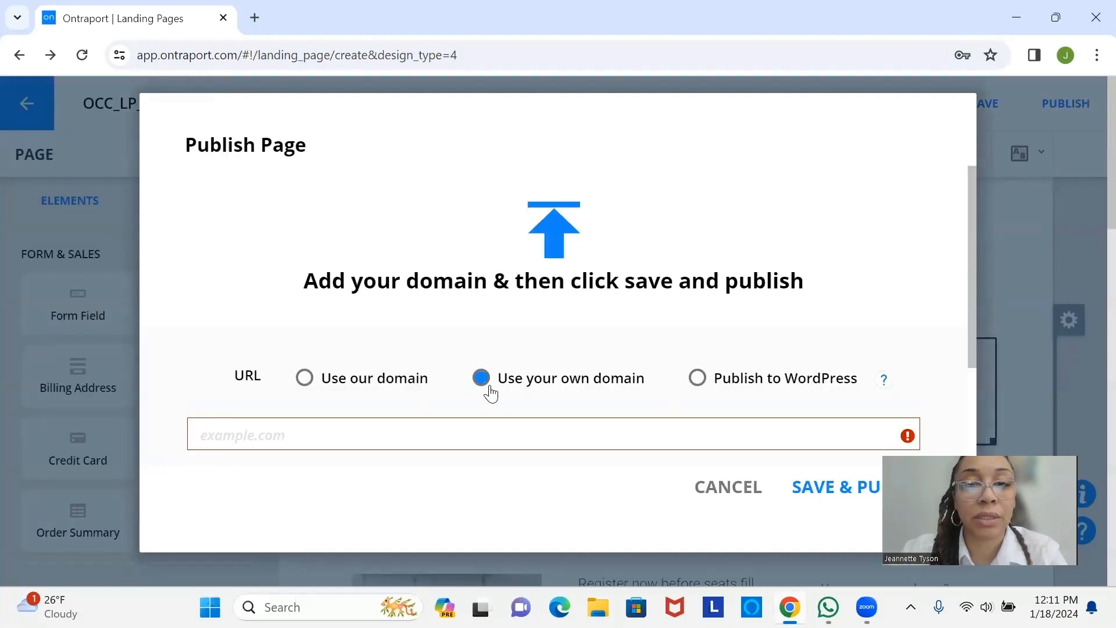
pyautogui.click(381, 385)
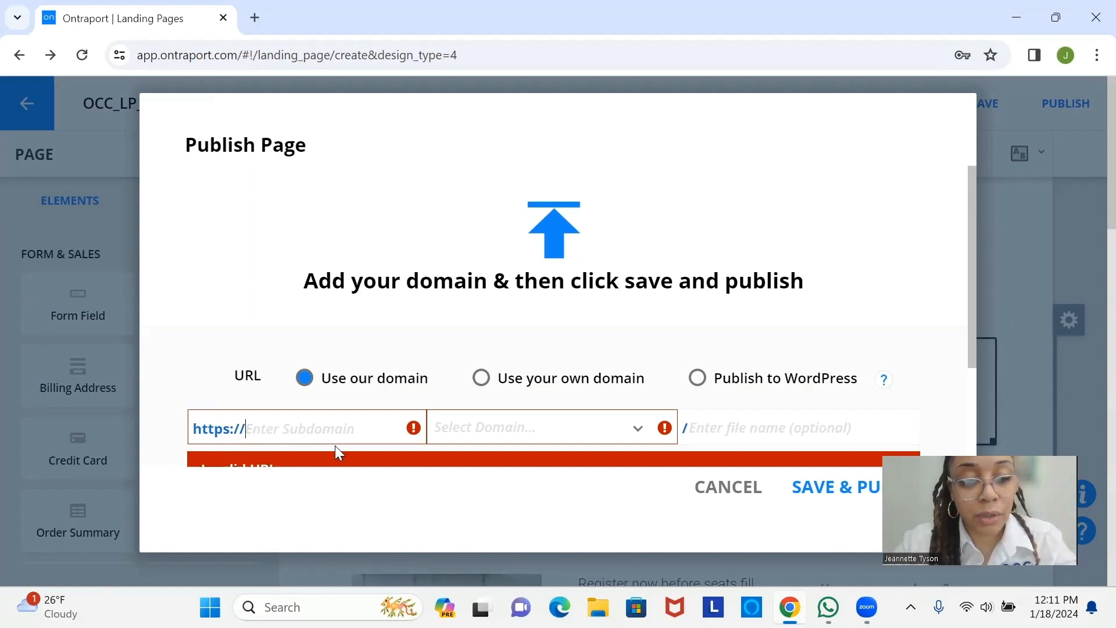
pyautogui.write('coach')
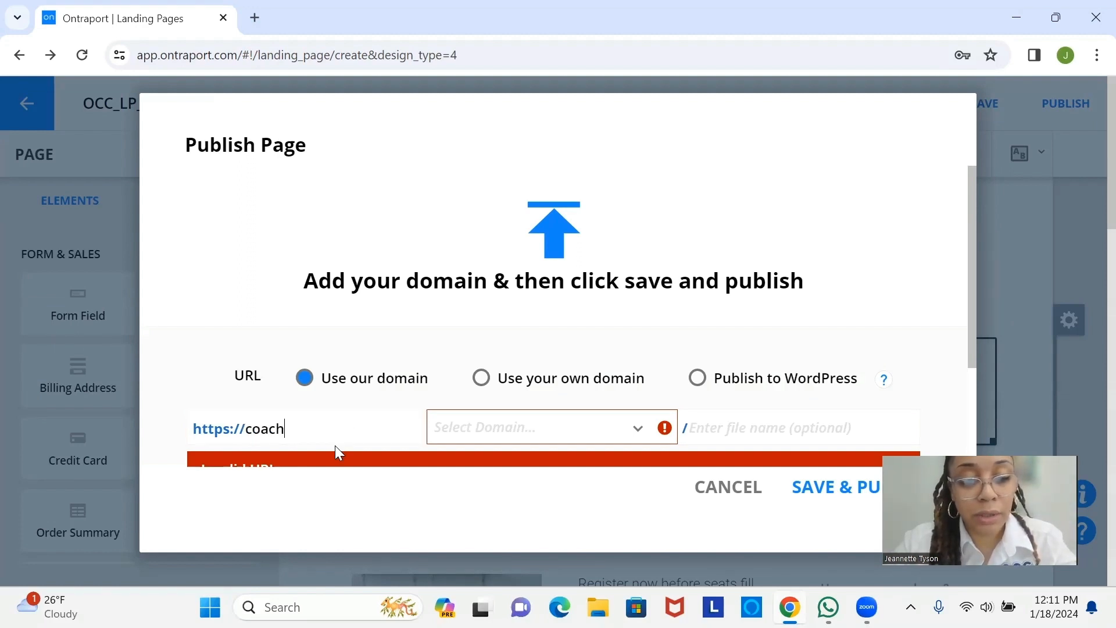
pyautogui.write('ing')
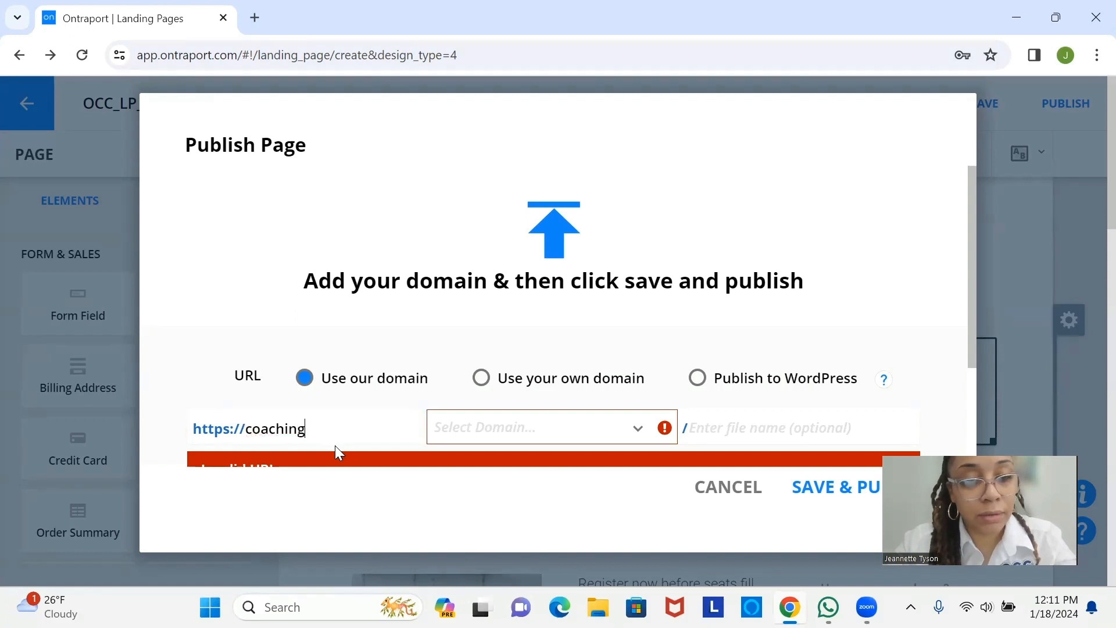
pyautogui.write('page')
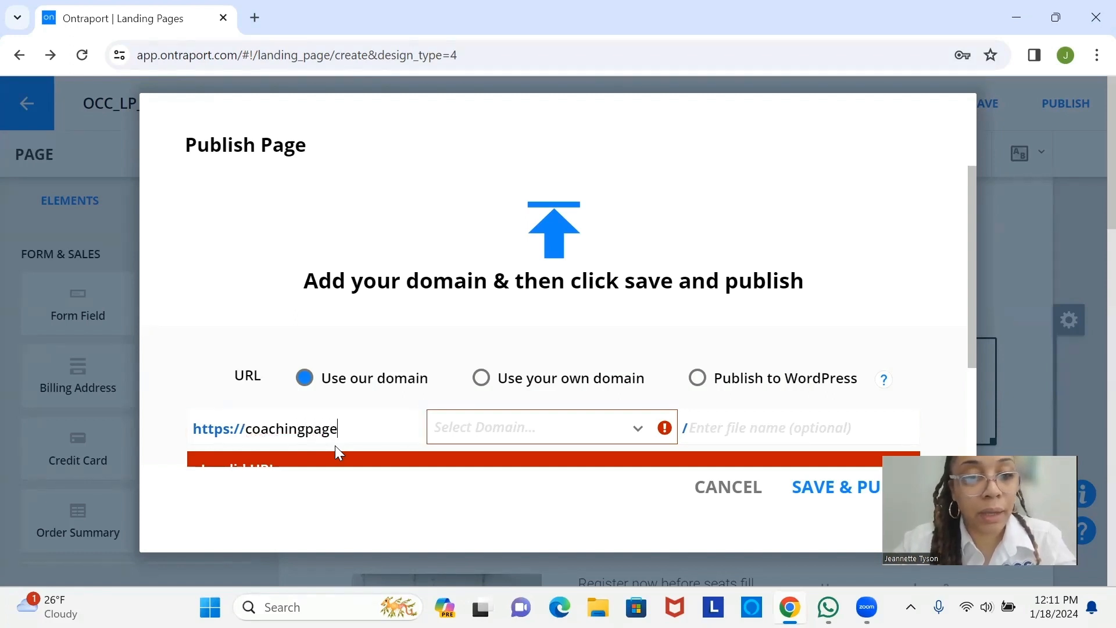
pyautogui.click(475, 429)
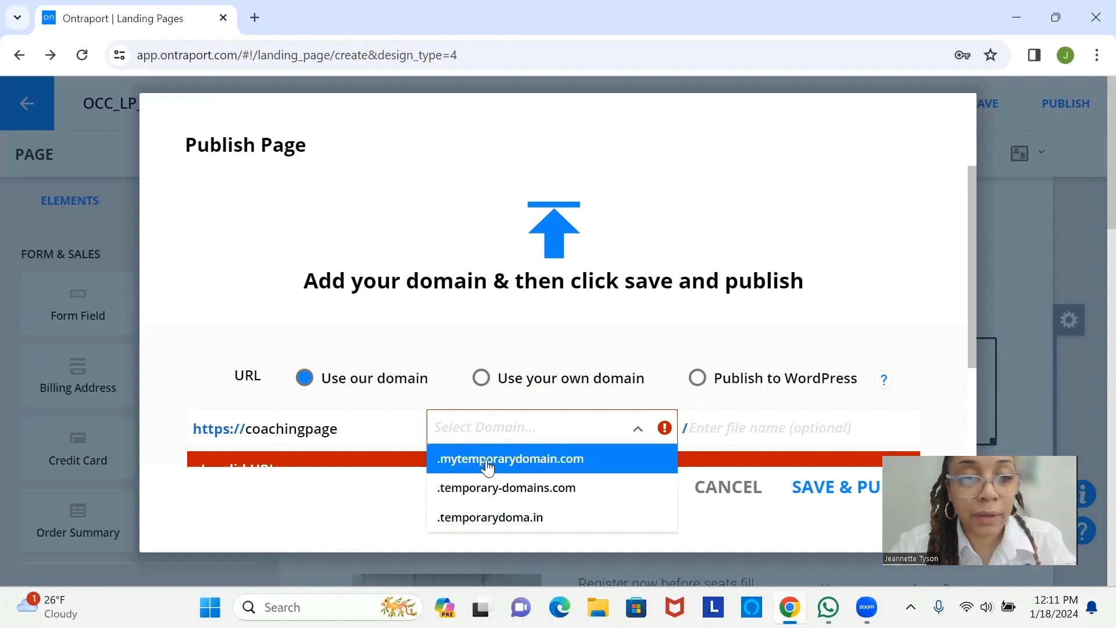
pyautogui.click(486, 461)
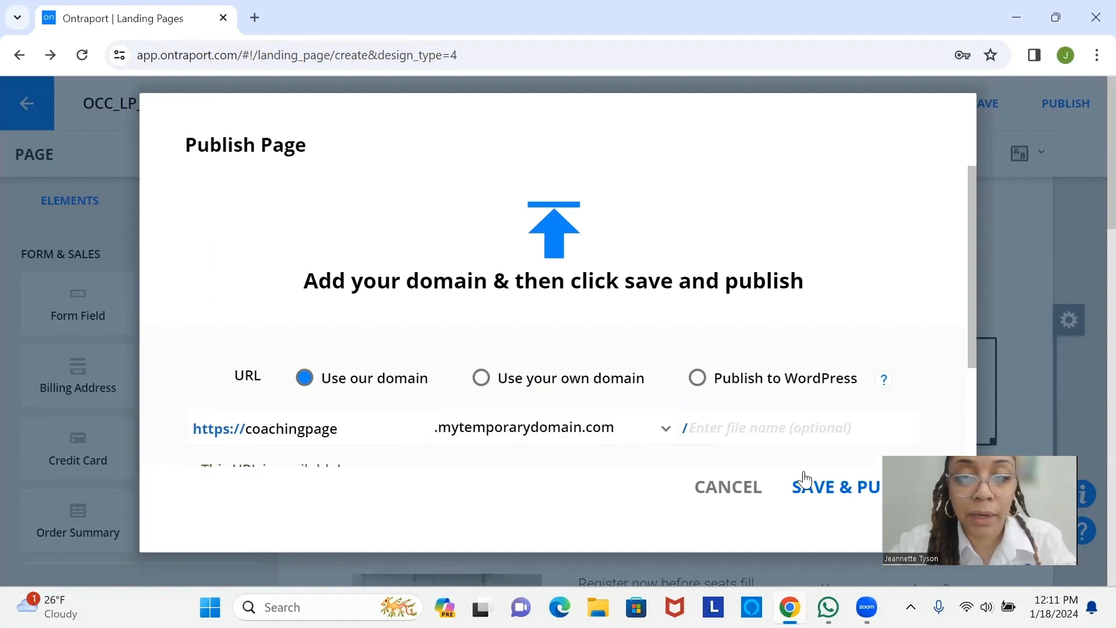
pyautogui.click(824, 490)
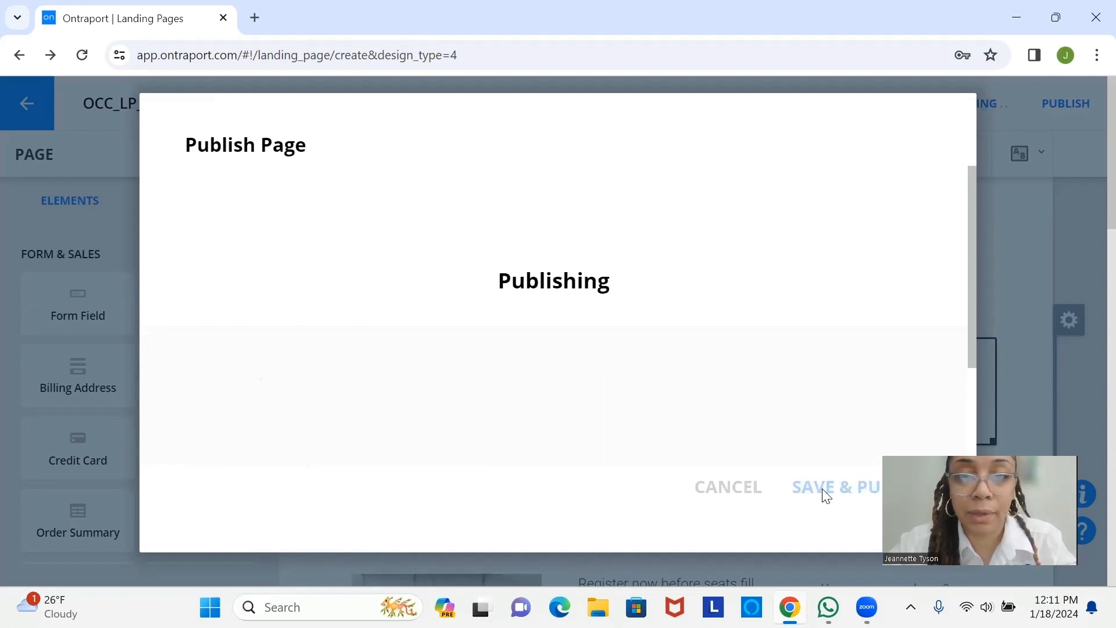
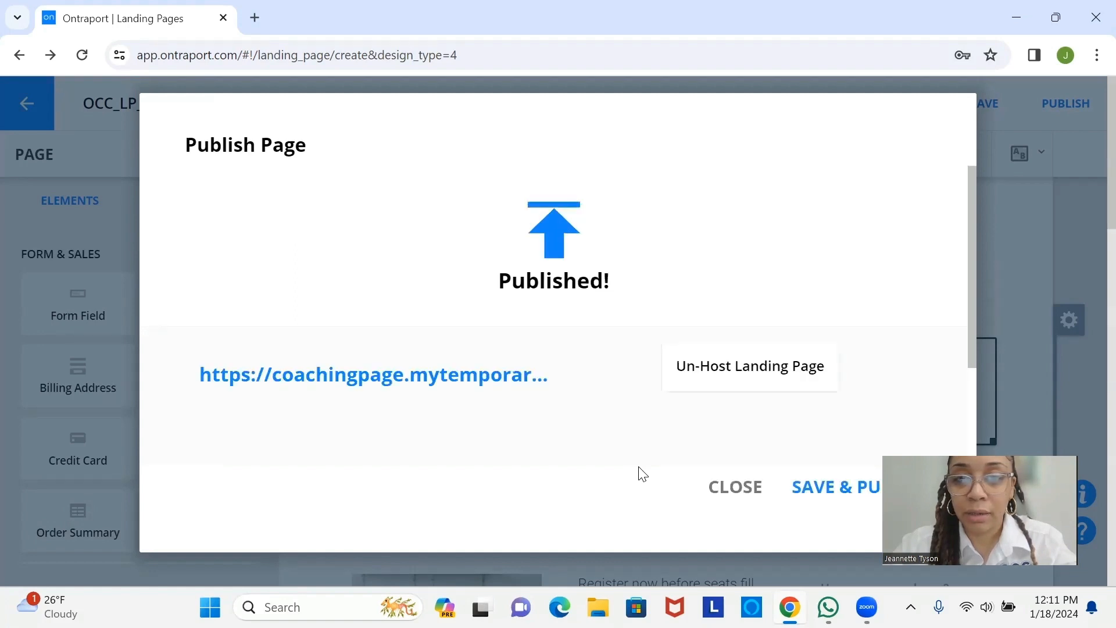
# Copy the published page's link address and return to the landing pages list
pyautogui.rightClick(479, 384)
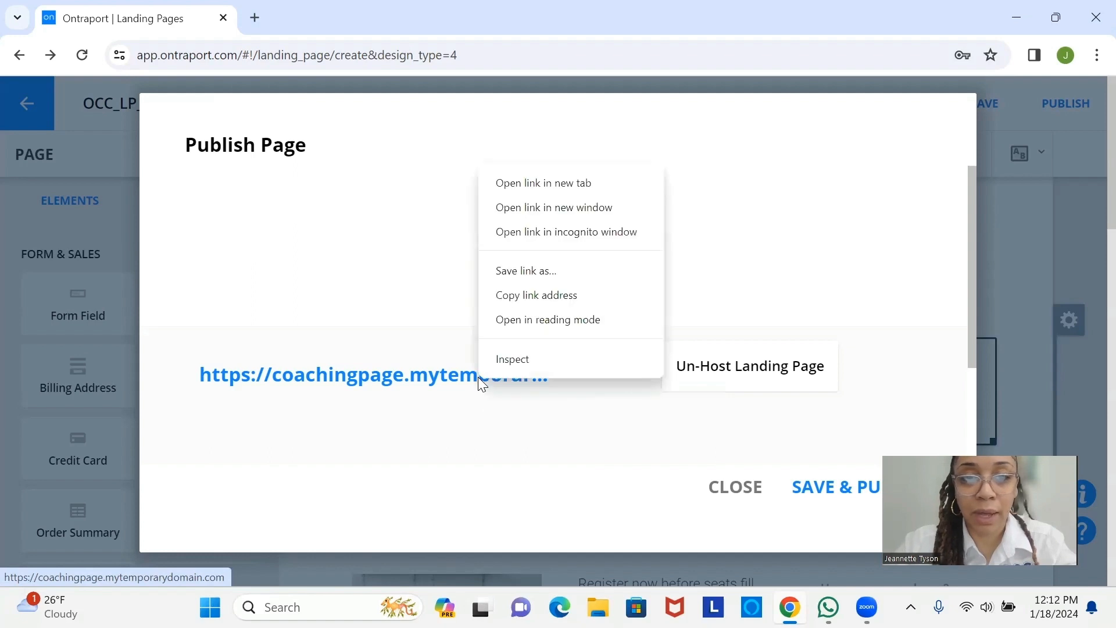
pyautogui.click(534, 295)
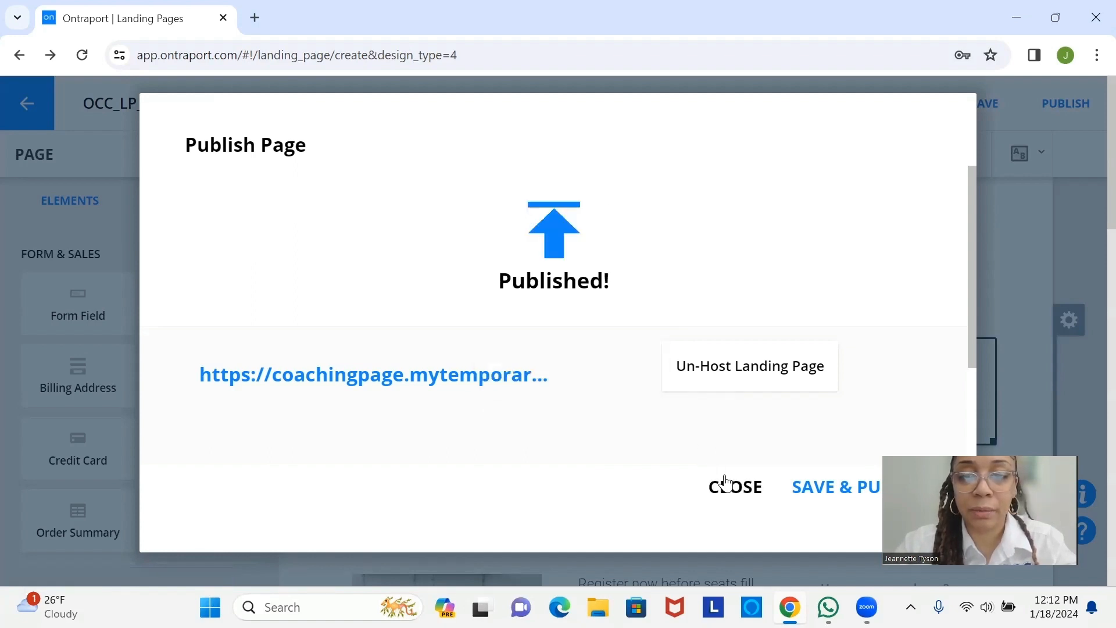
pyautogui.click(735, 492)
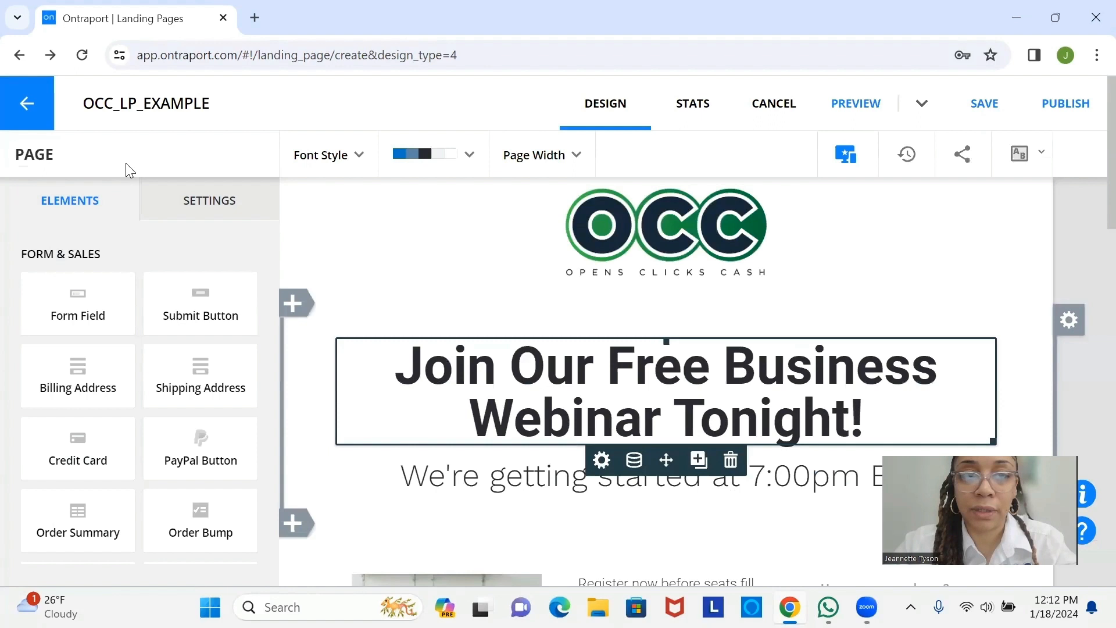
pyautogui.click(26, 107)
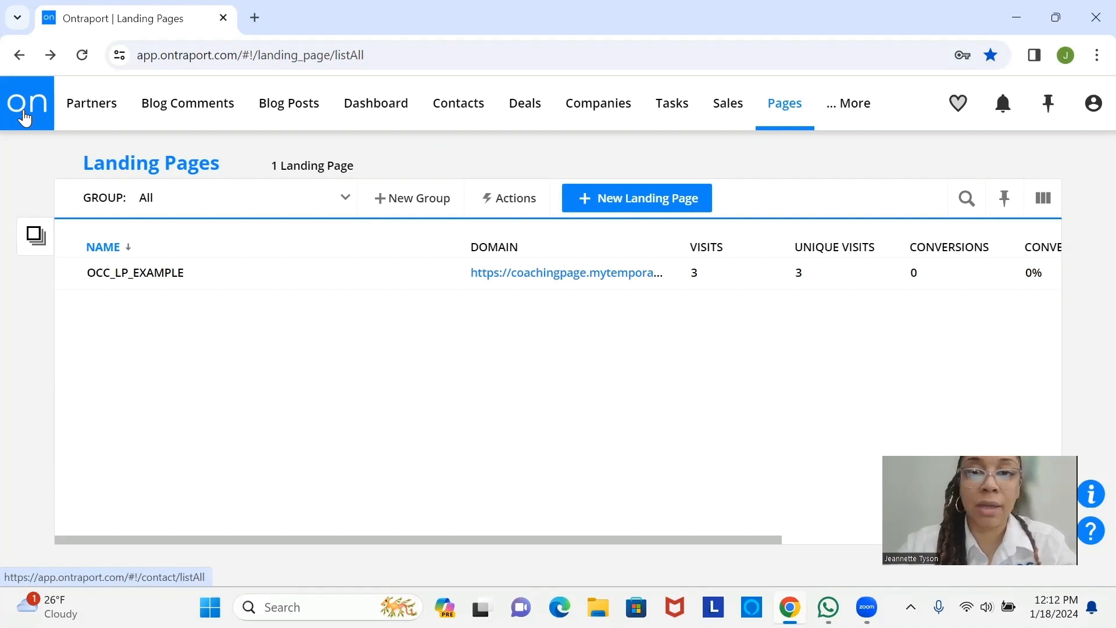
pyautogui.moveTo(62, 122)
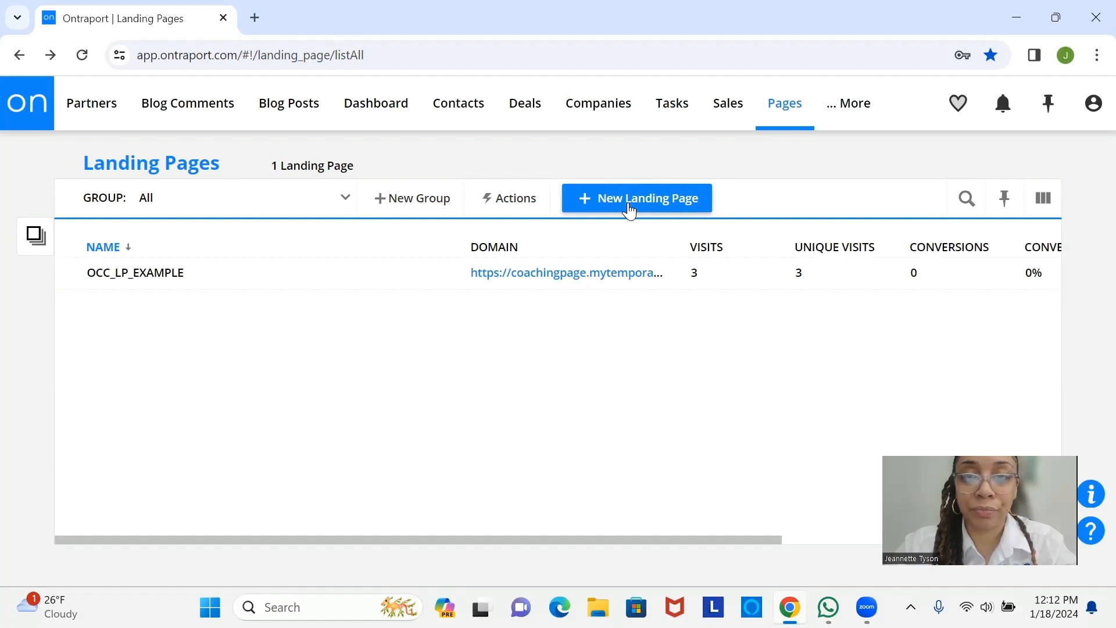
# Create a new landing page from scratch and name it OCC_LP_EXAMPLE2
pyautogui.click(595, 211)
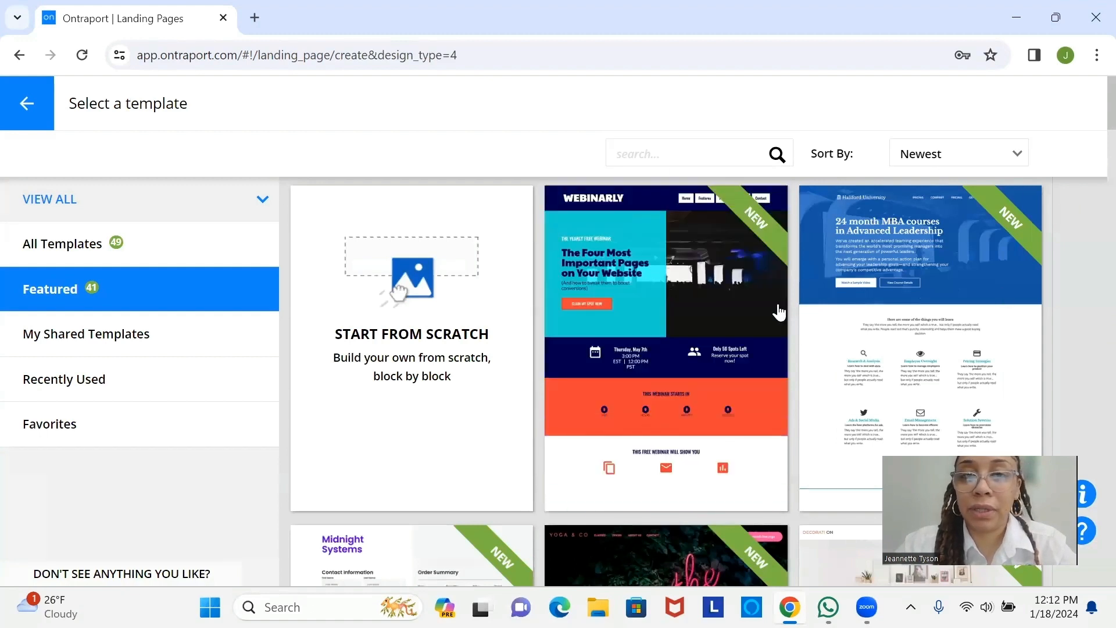
pyautogui.click(445, 318)
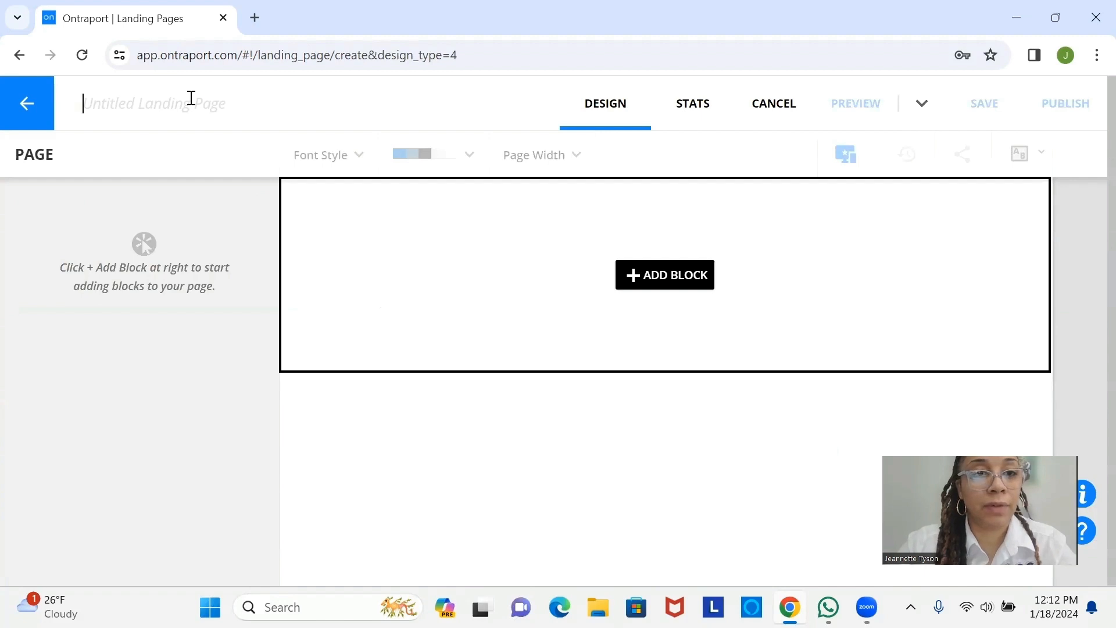
pyautogui.write('OCC')
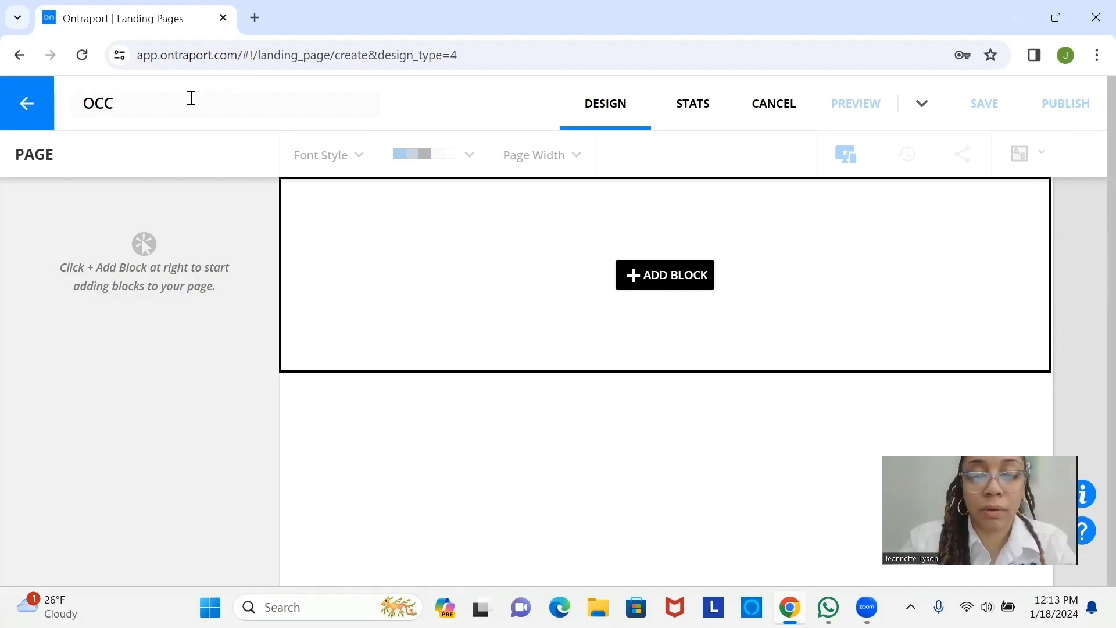
pyautogui.write('-')
pyautogui.press('BackSpace')
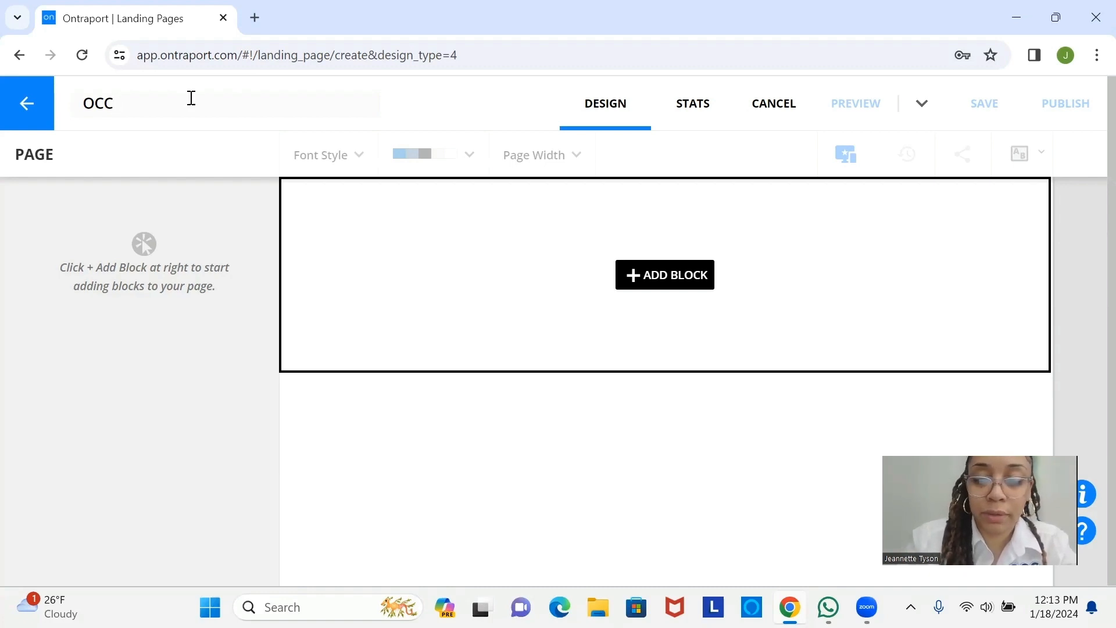
pyautogui.write('_')
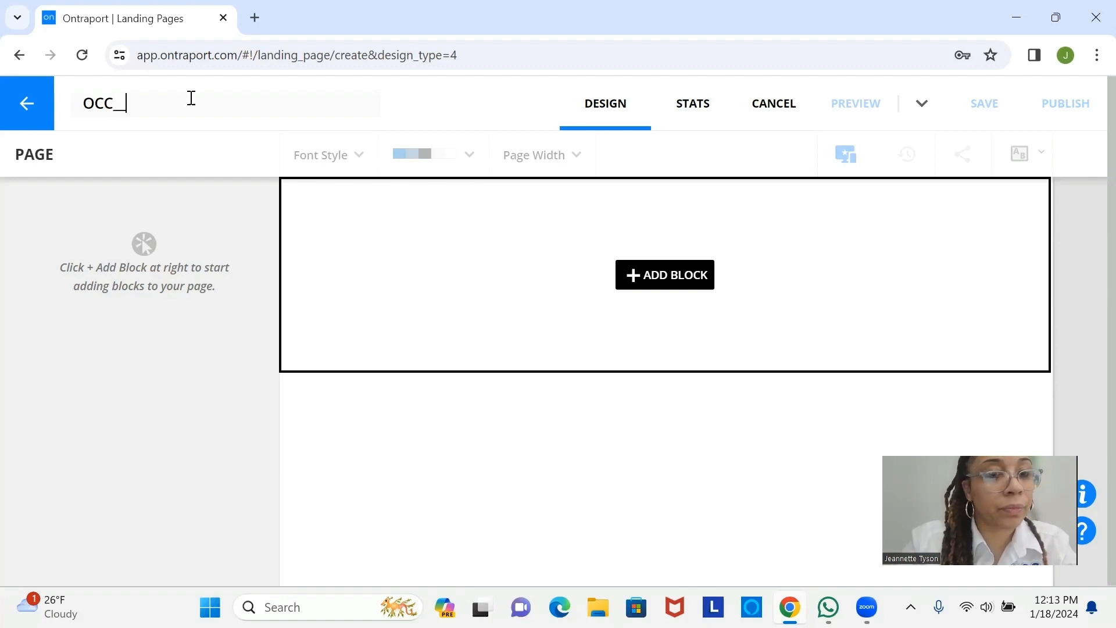
pyautogui.press('BackSpace')
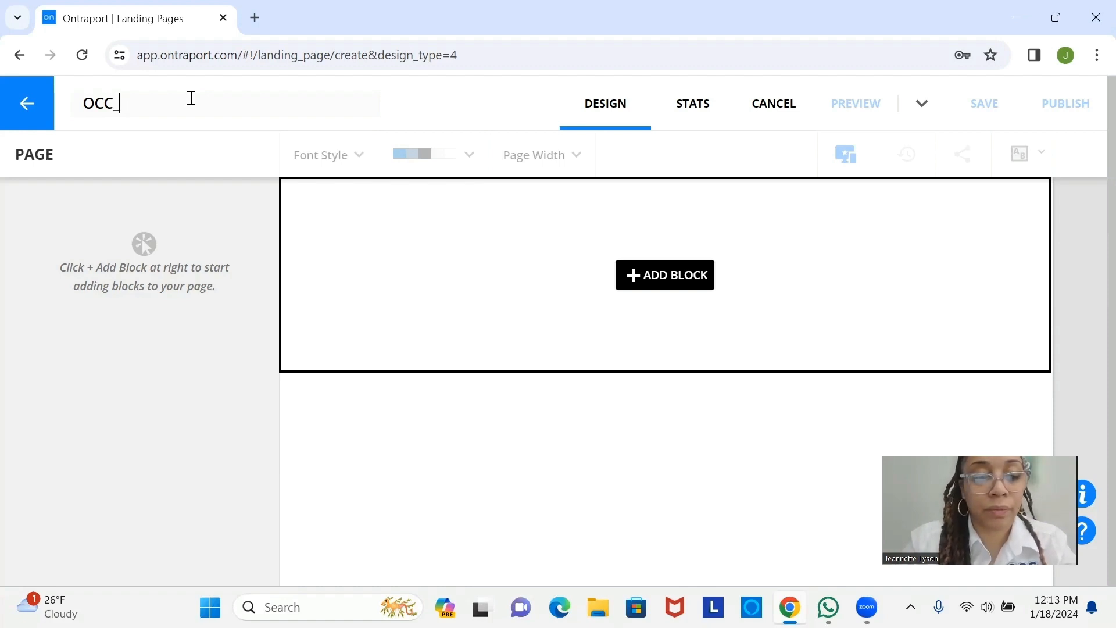
pyautogui.write('LP')
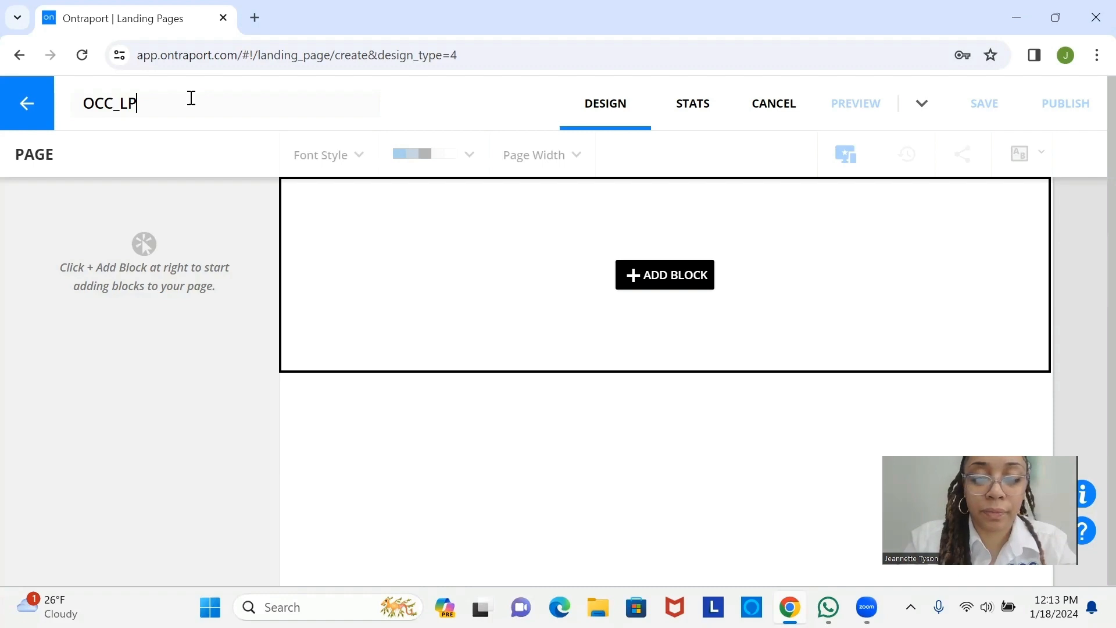
pyautogui.write('_')
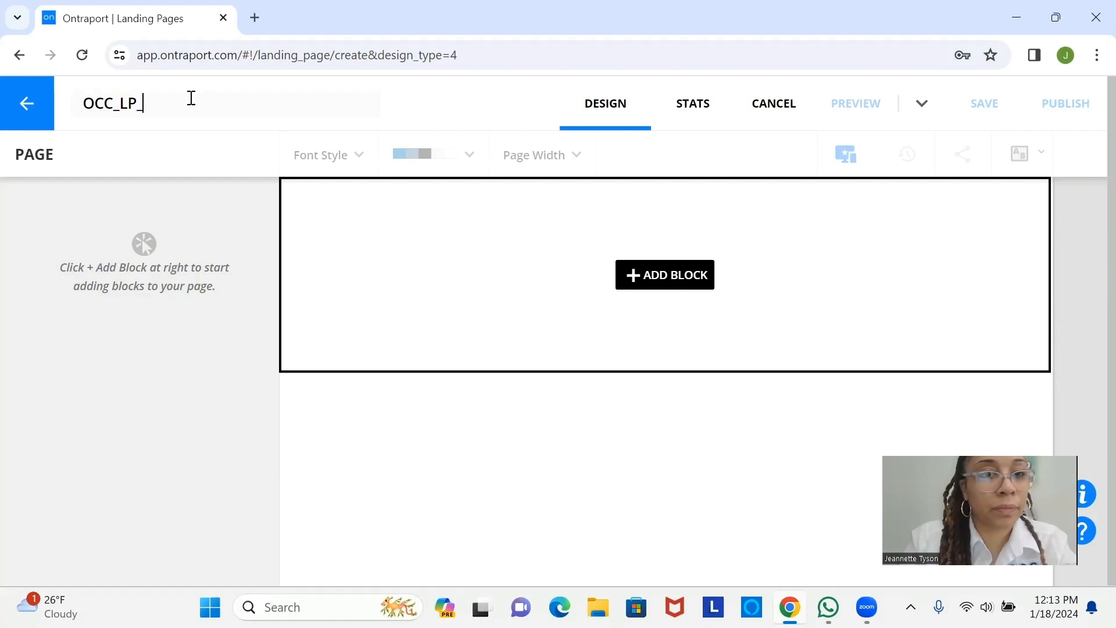
pyautogui.write('E')
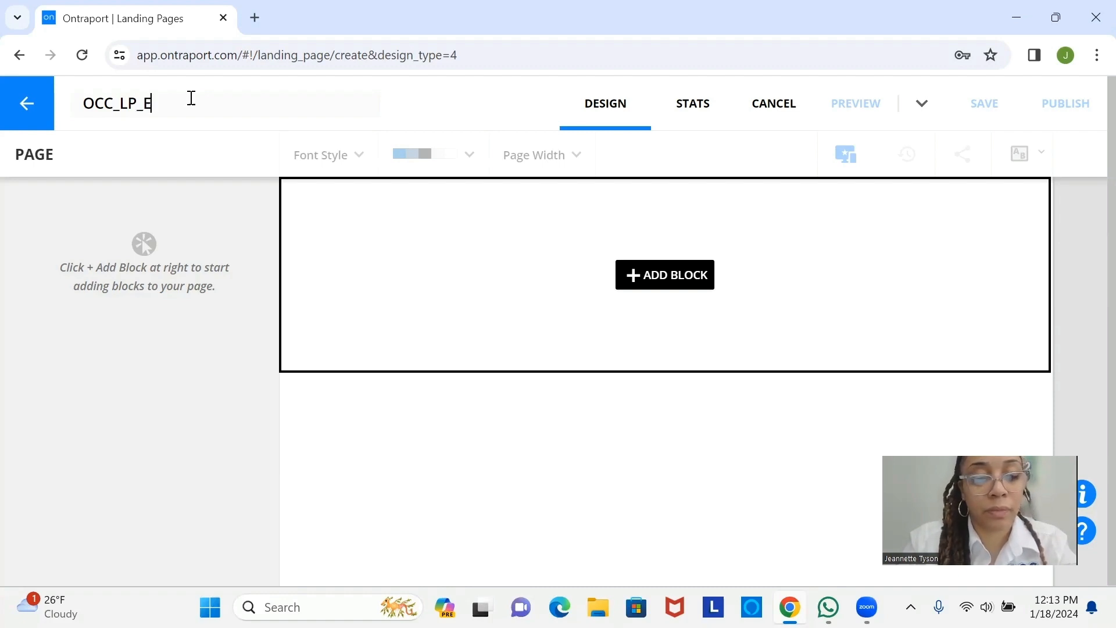
pyautogui.write('XAMPLE')
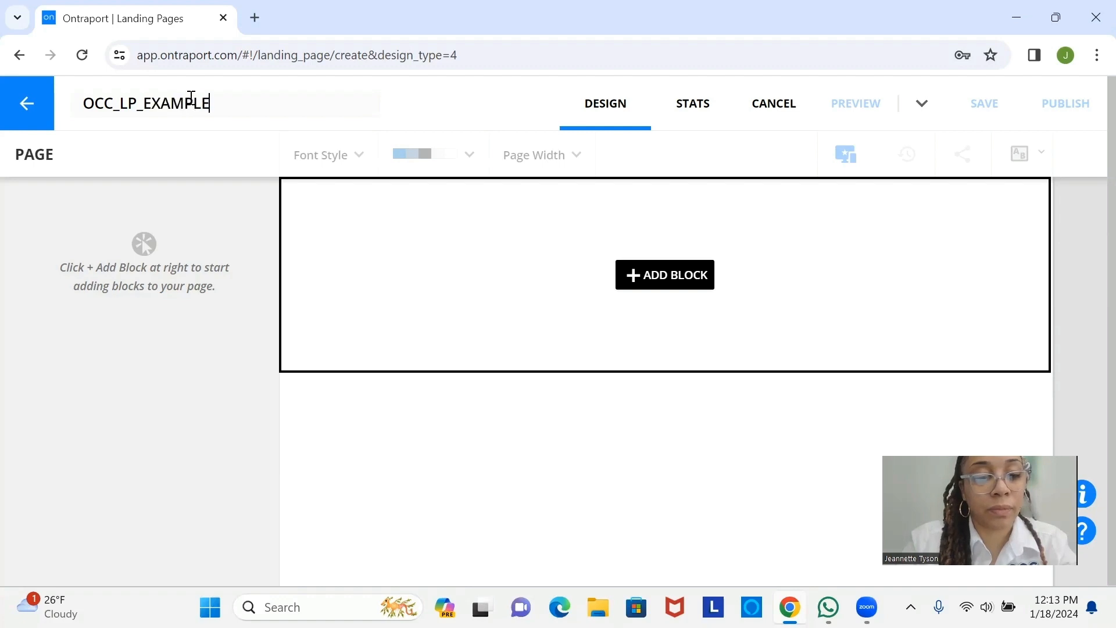
pyautogui.write('2')
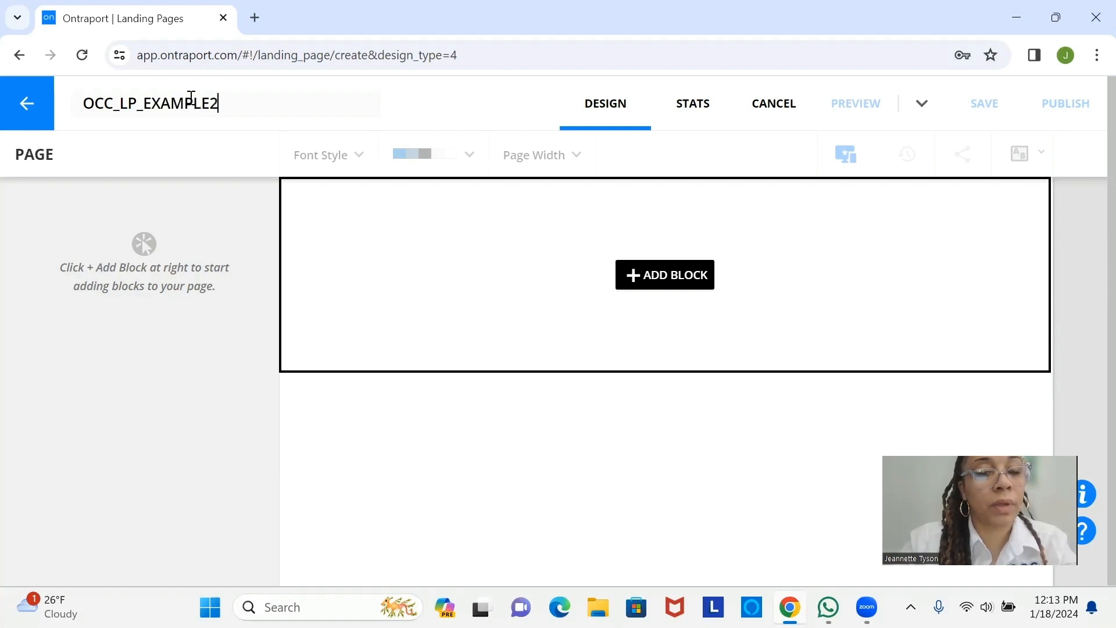
# Add the OCC logo block as the first block, copied from the existing page OCC_LP_EXAMPLE
pyautogui.click(667, 285)
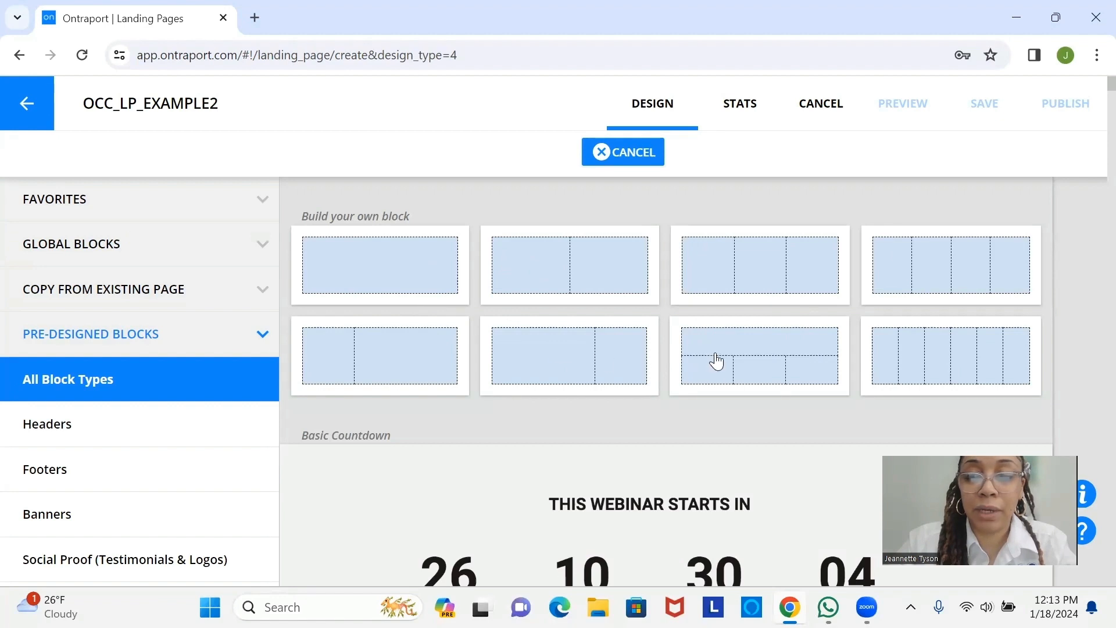
pyautogui.click(118, 289)
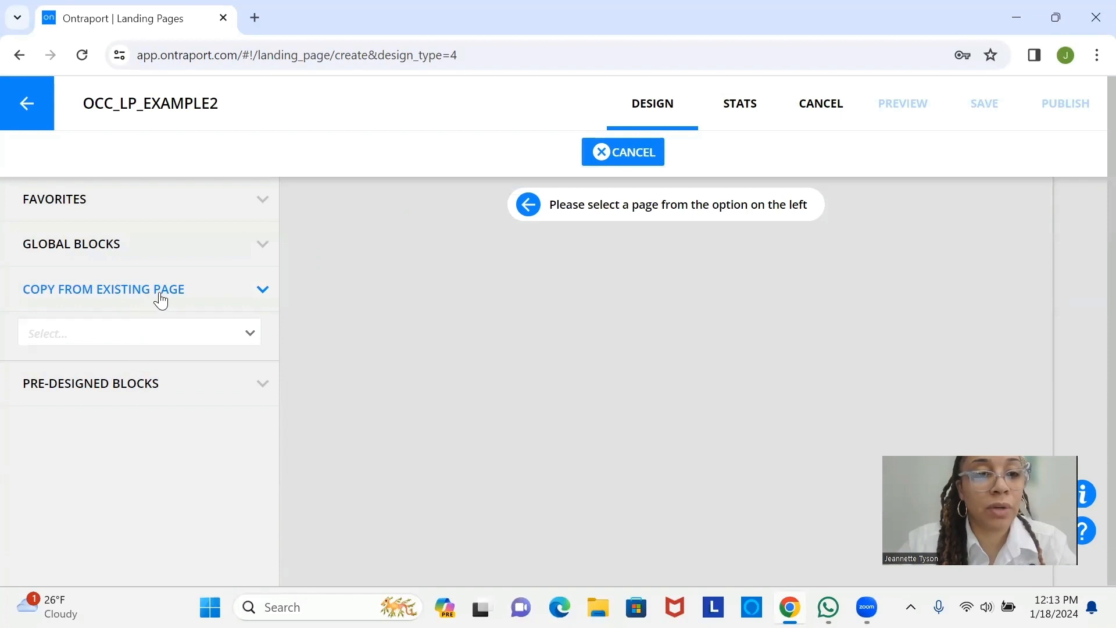
pyautogui.click(203, 349)
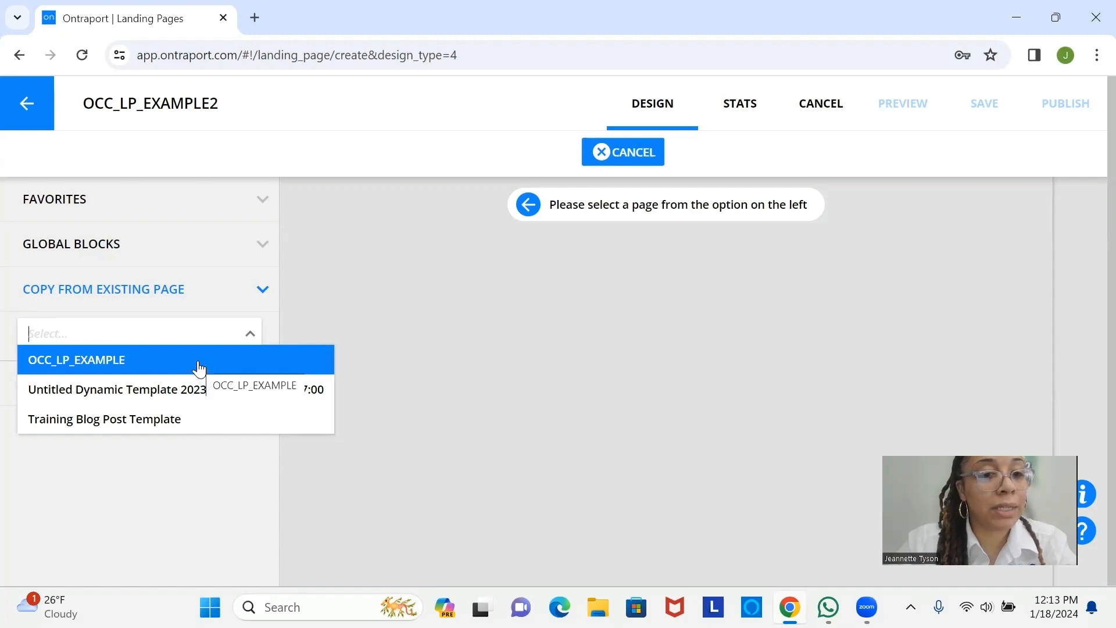
pyautogui.click(199, 368)
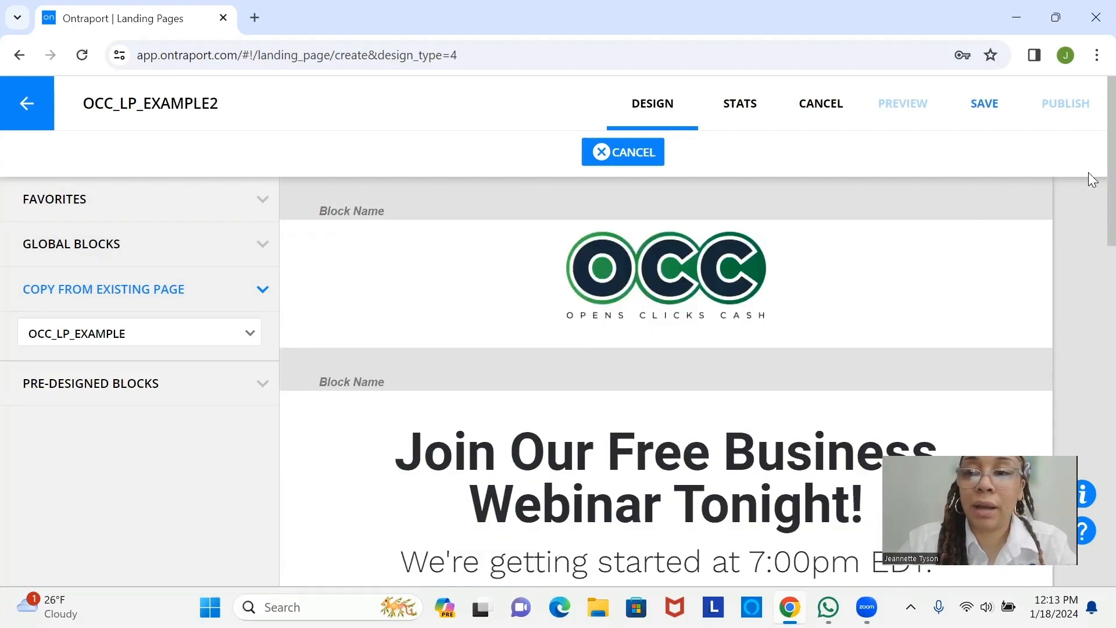
pyautogui.scroll(-8, 1092, 224)
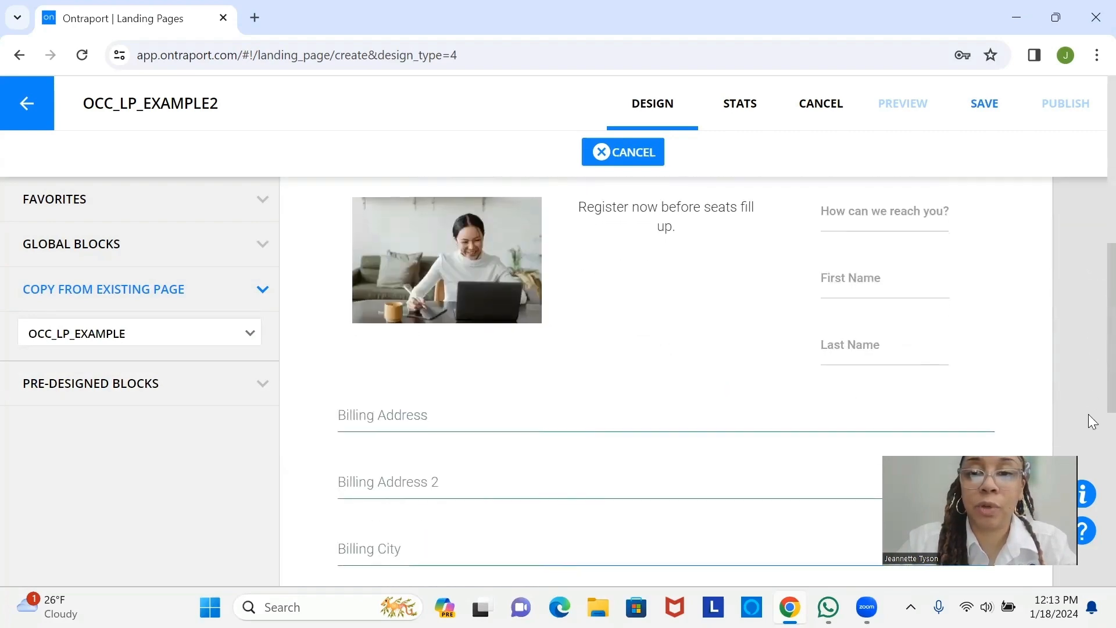
pyautogui.scroll(-5, 1090, 415)
pyautogui.scroll(10, 1089, 376)
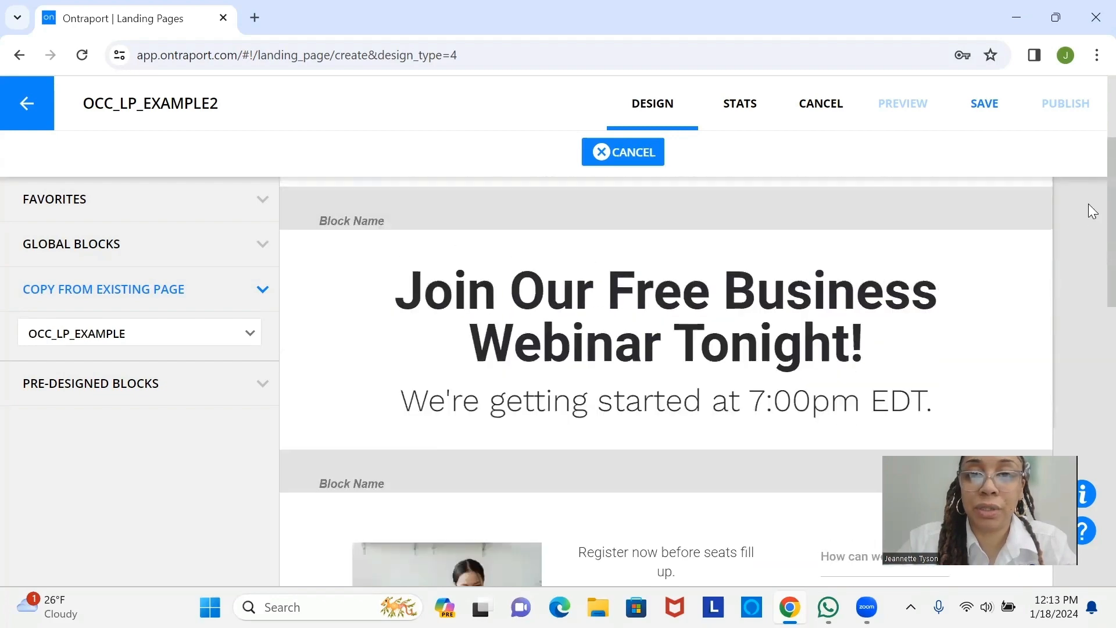
pyautogui.scroll(3, 1090, 198)
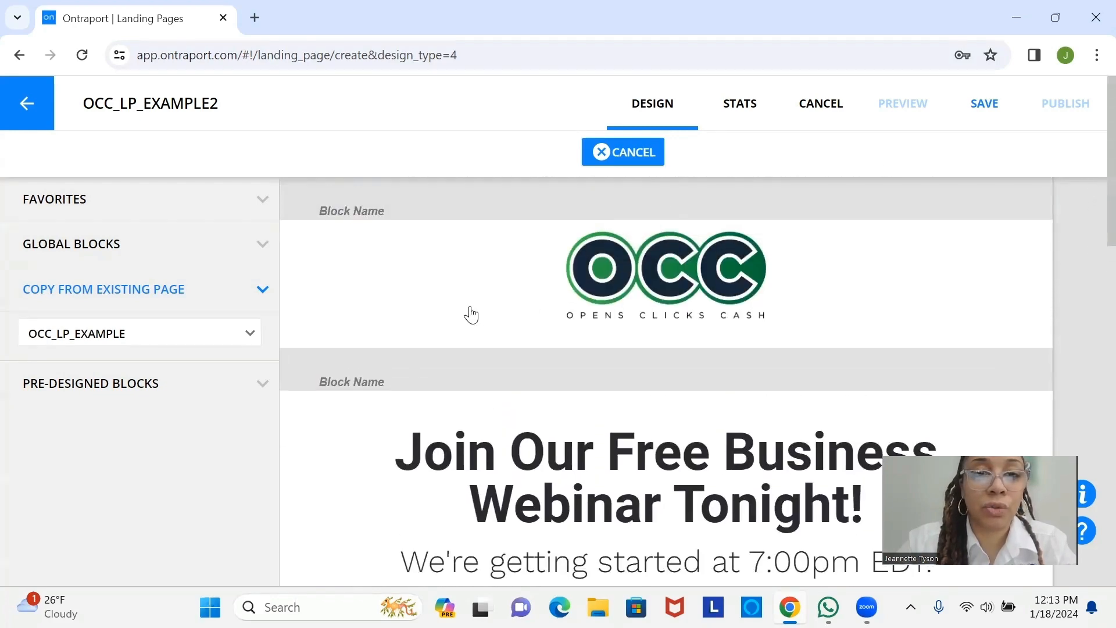
pyautogui.click(451, 296)
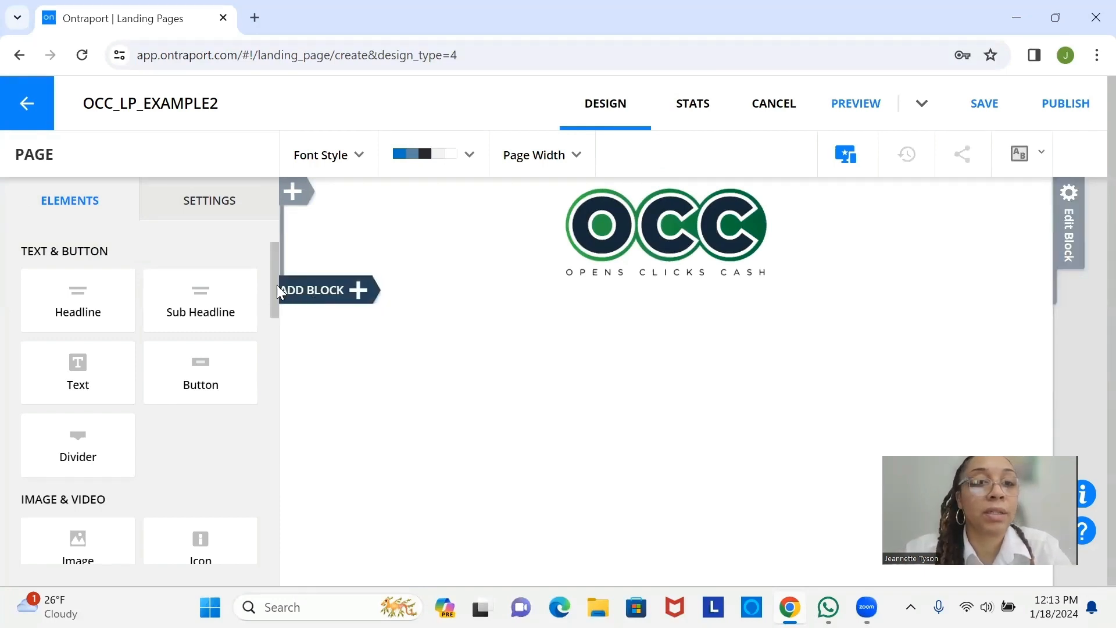
# Add a single-column block below the logo and place a Headline with a Sub Headline under it inside
pyautogui.click(324, 298)
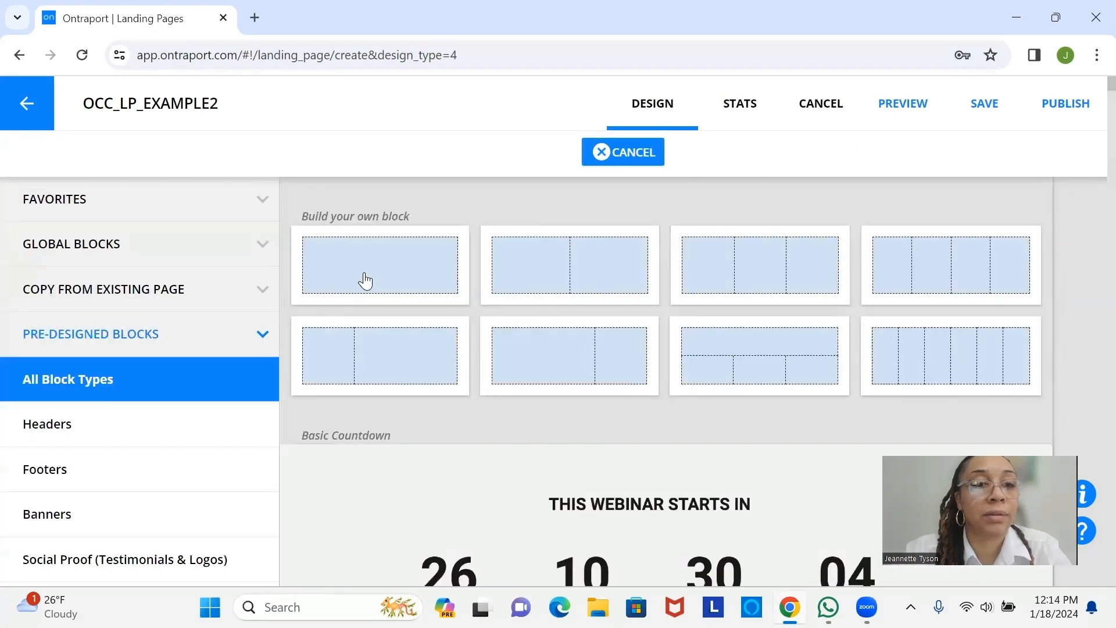
pyautogui.click(365, 281)
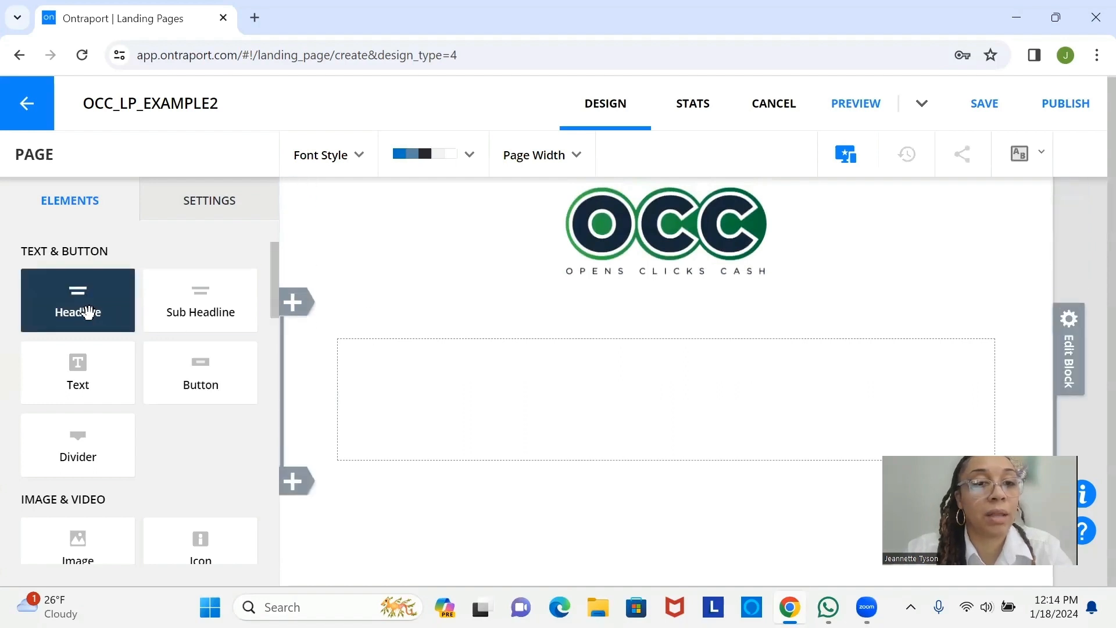
pyautogui.moveTo(87, 312); pyautogui.dragTo(650, 401)
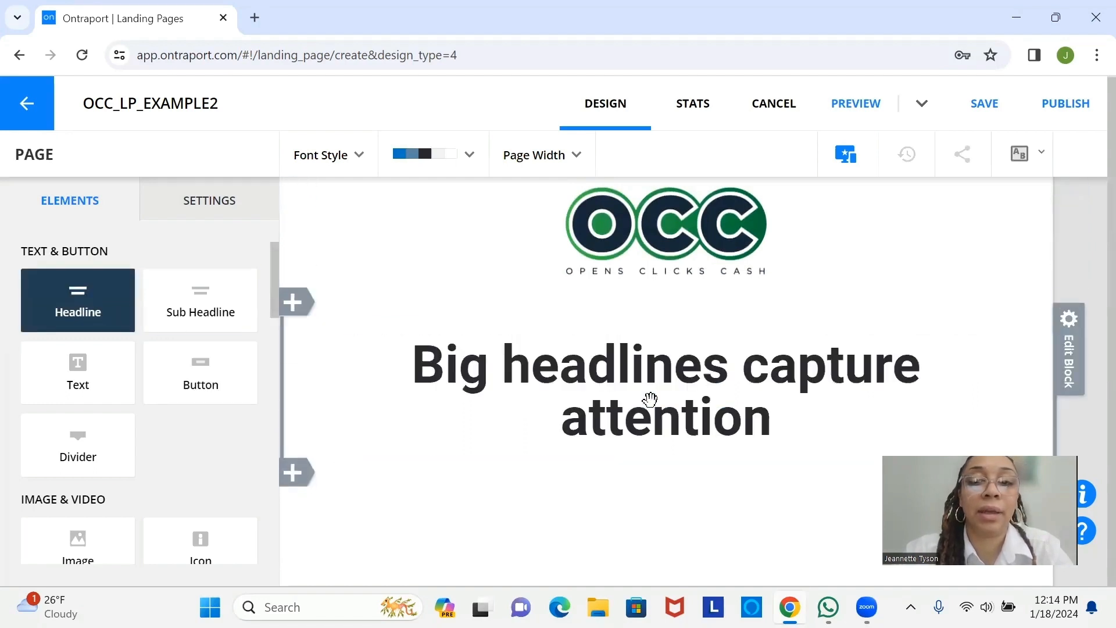
pyautogui.moveTo(188, 301); pyautogui.dragTo(633, 444)
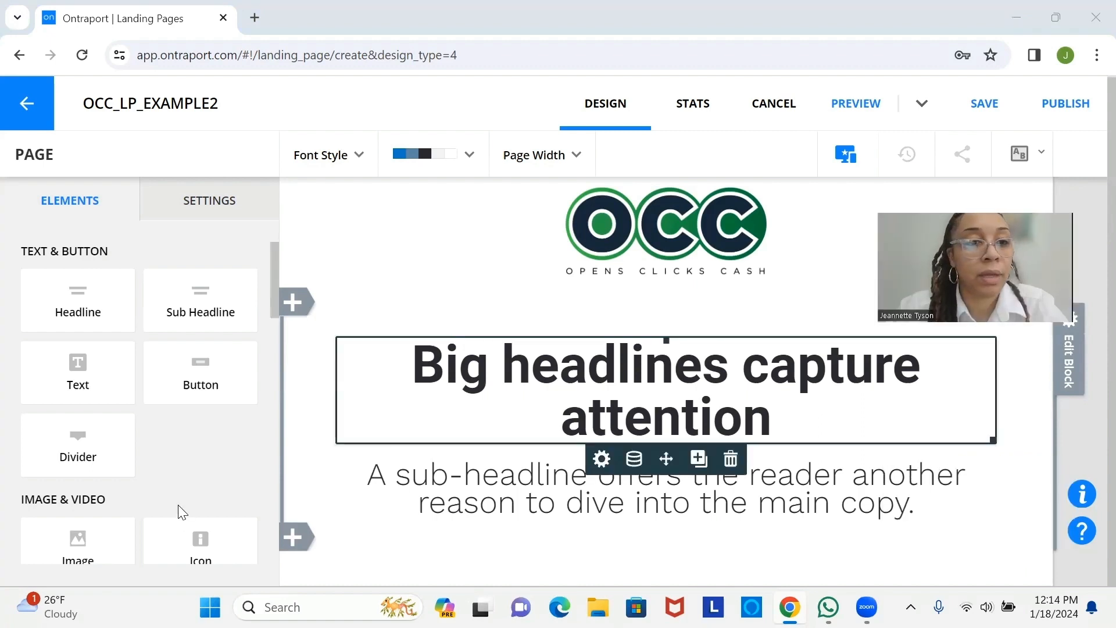
# Add a two-column block with a narrow first column below the sub-headline and place an Image element in the narrow column
pyautogui.click(301, 540)
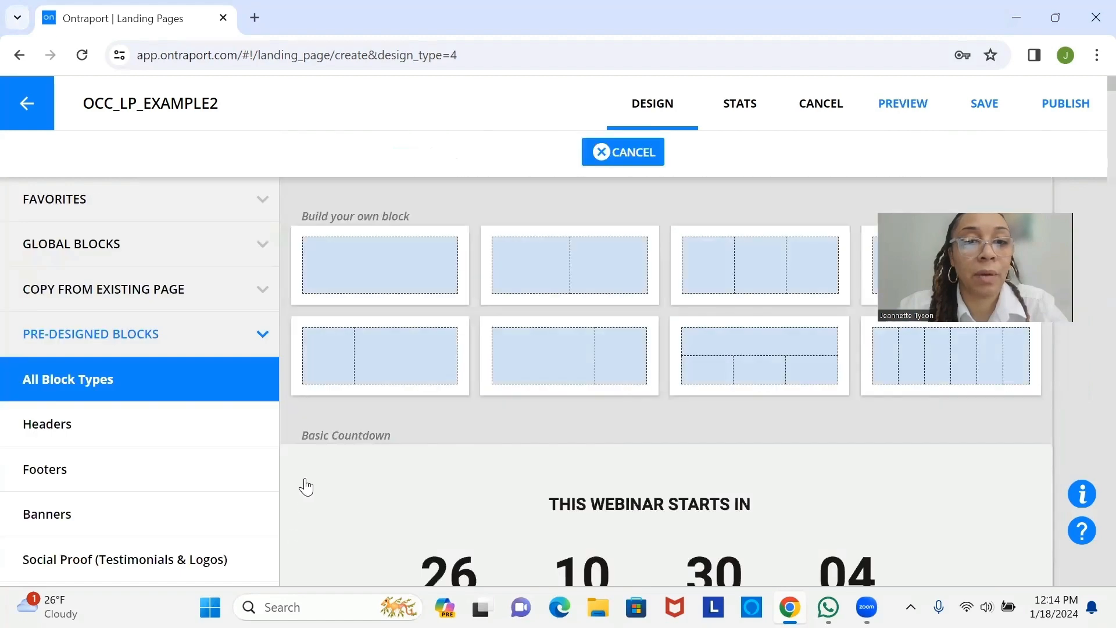
pyautogui.click(350, 370)
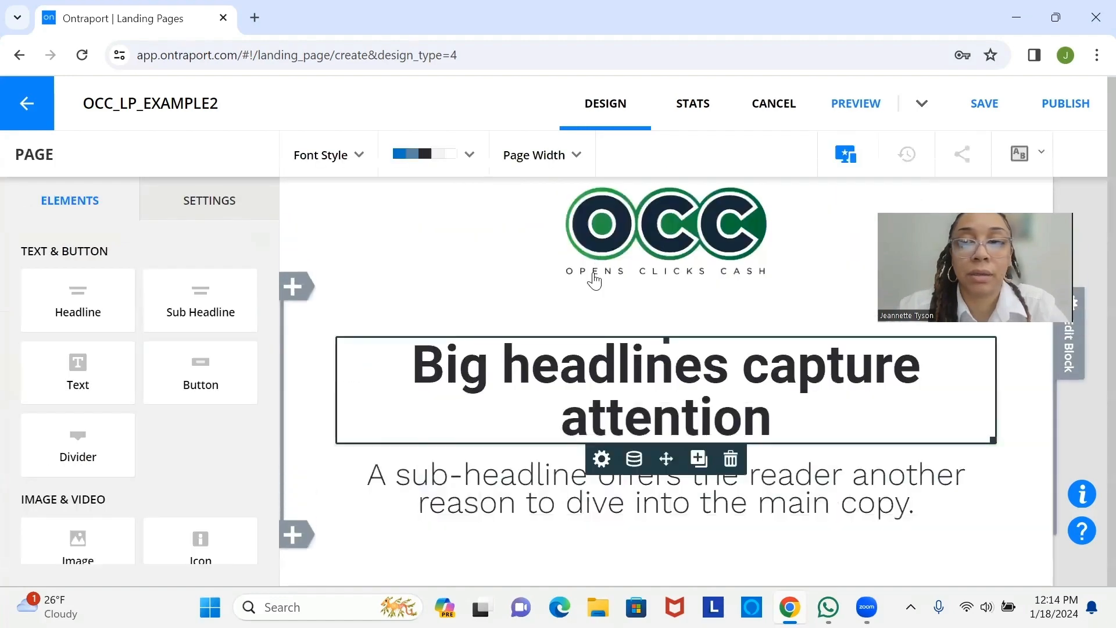
pyautogui.rightClick(1088, 338)
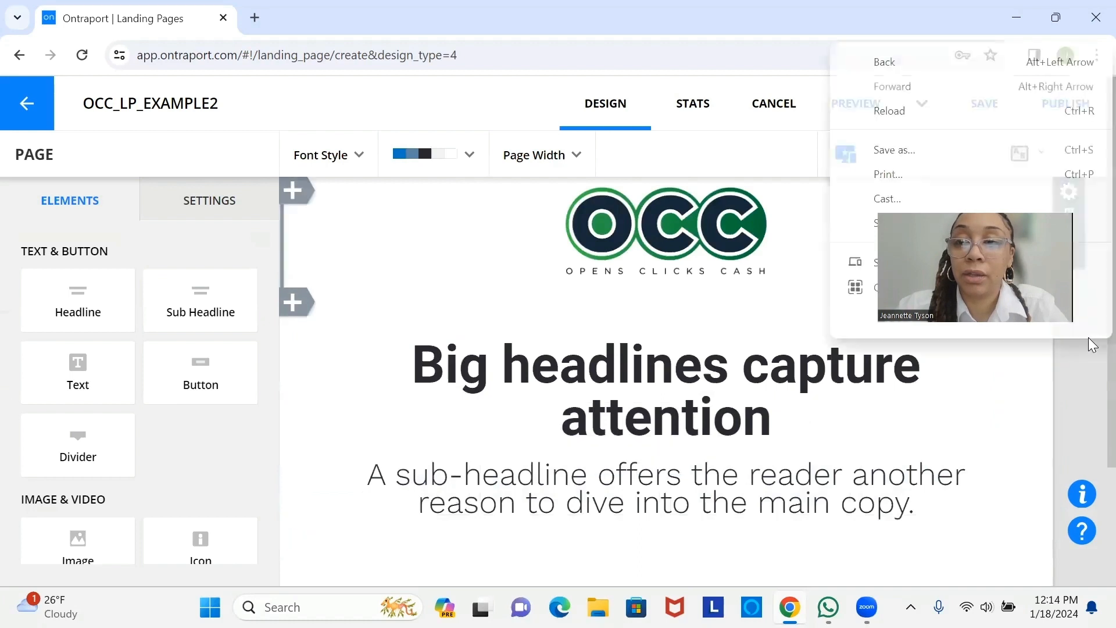
pyautogui.click(1089, 338)
pyautogui.scroll(-3, 1089, 349)
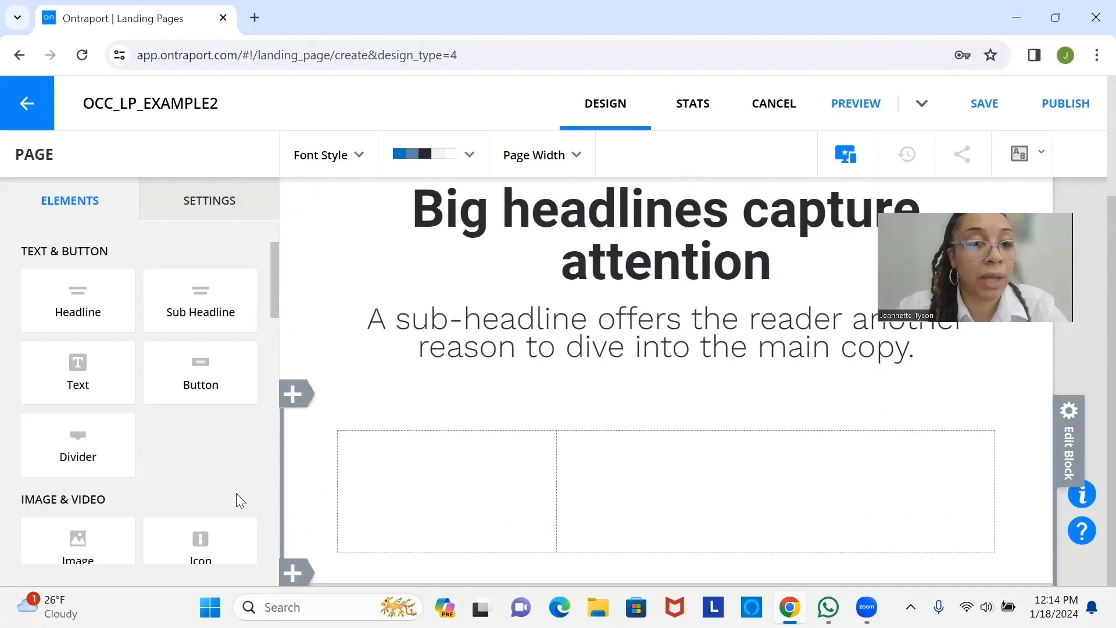
pyautogui.moveTo(276, 277); pyautogui.dragTo(270, 345)
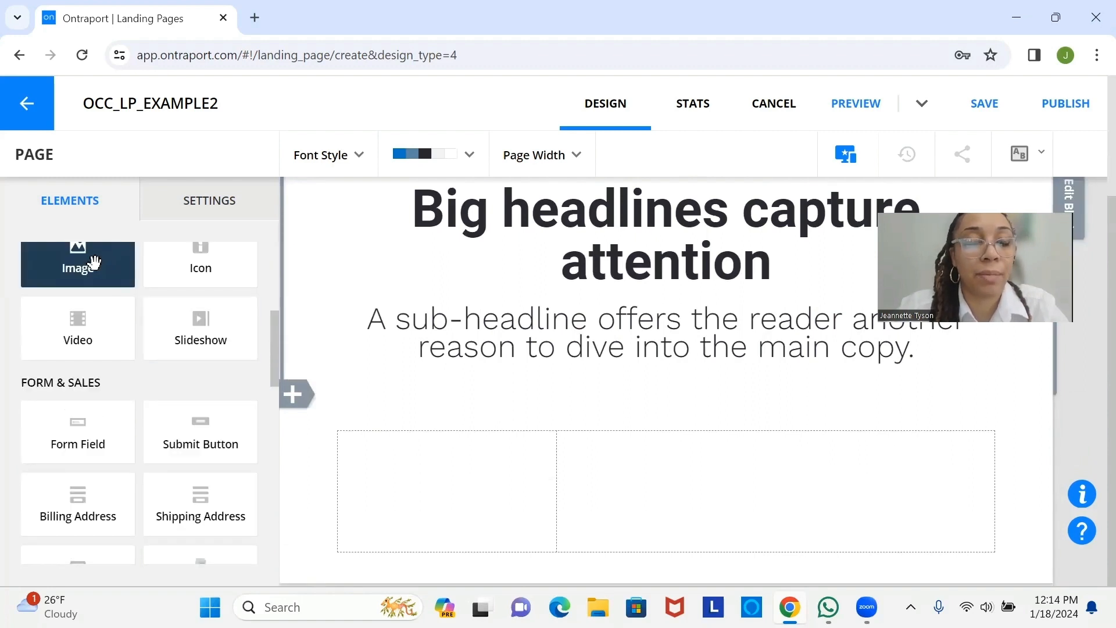
pyautogui.moveTo(95, 263); pyautogui.dragTo(454, 487)
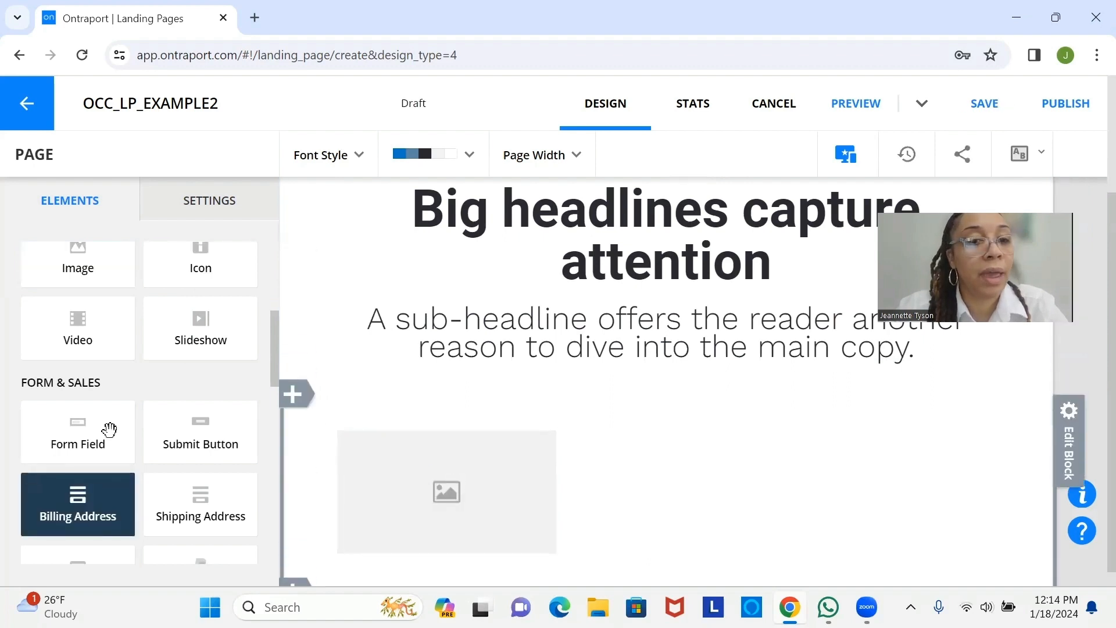
# Place a Text element in the wide column beside the image placeholder, keeping its sample text
pyautogui.moveTo(277, 360); pyautogui.dragTo(274, 321)
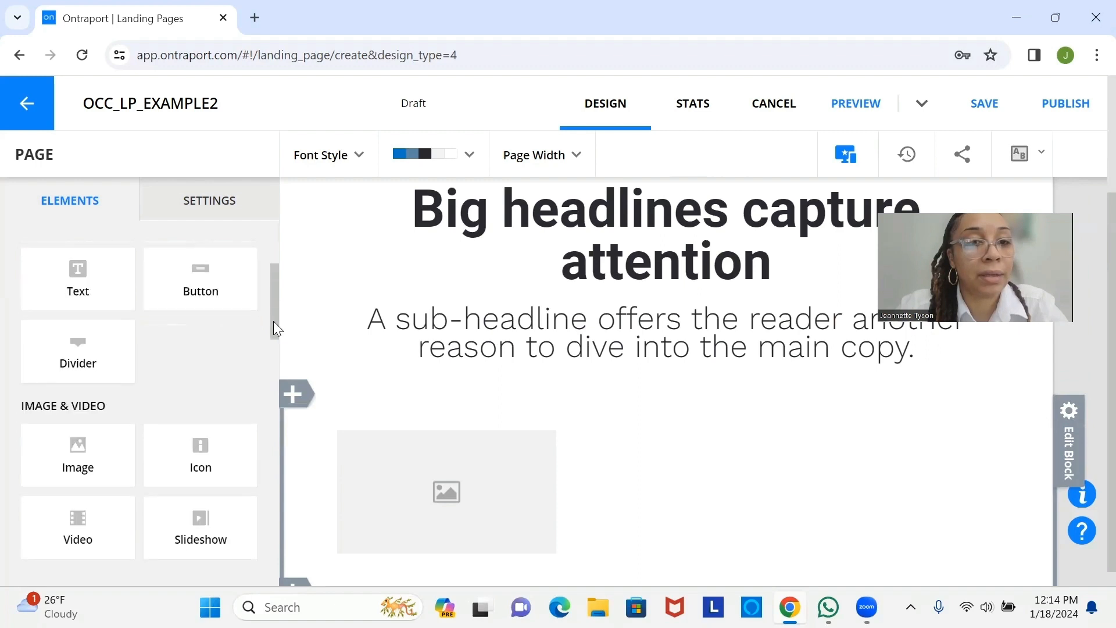
pyautogui.moveTo(110, 285); pyautogui.dragTo(827, 491)
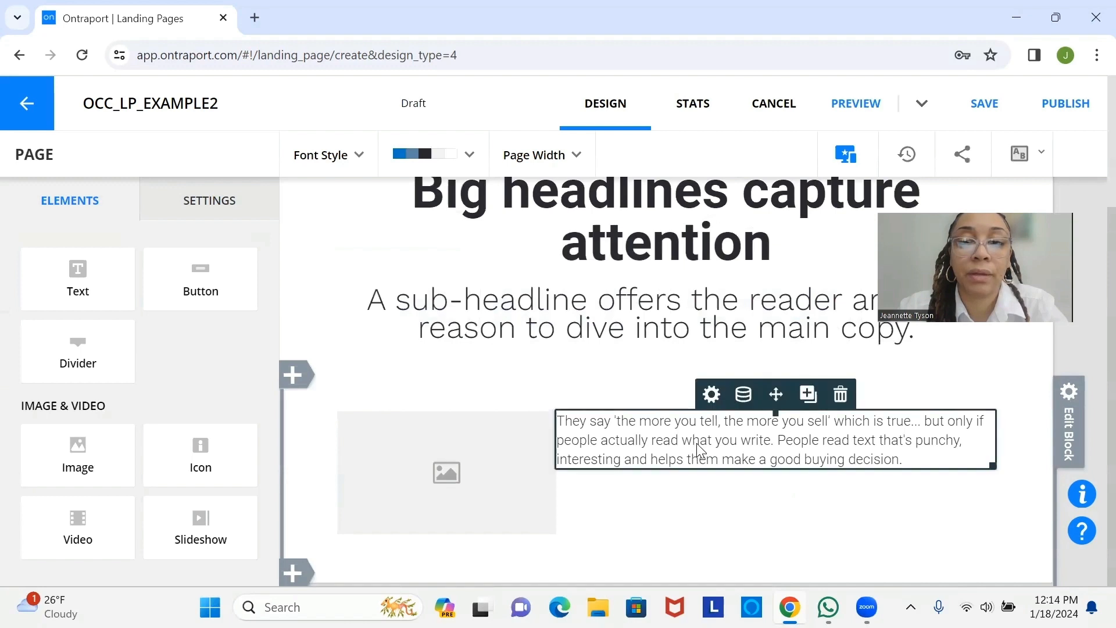
pyautogui.click(697, 444)
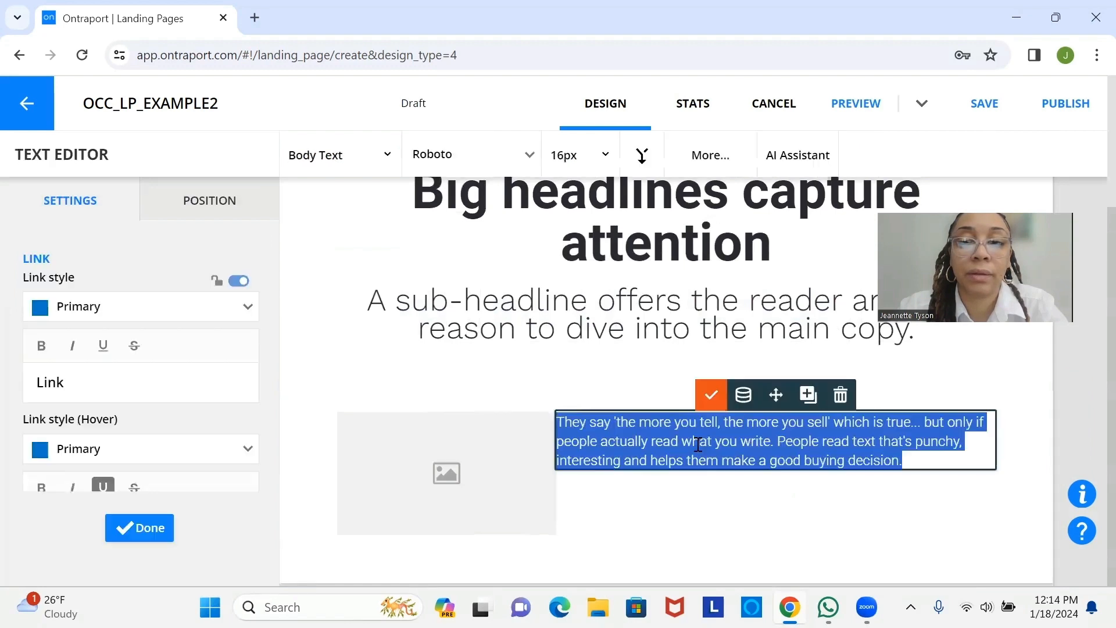
pyautogui.click(911, 510)
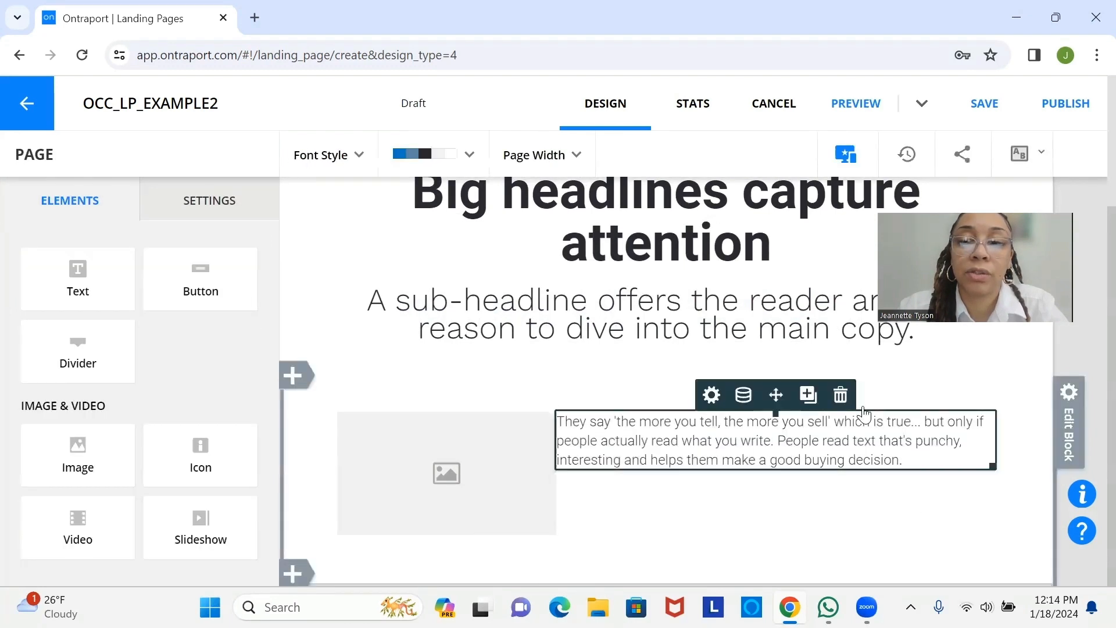
# Increase the left and right margin of the text column beside the image placeholder to inset its text
pyautogui.click(1070, 419)
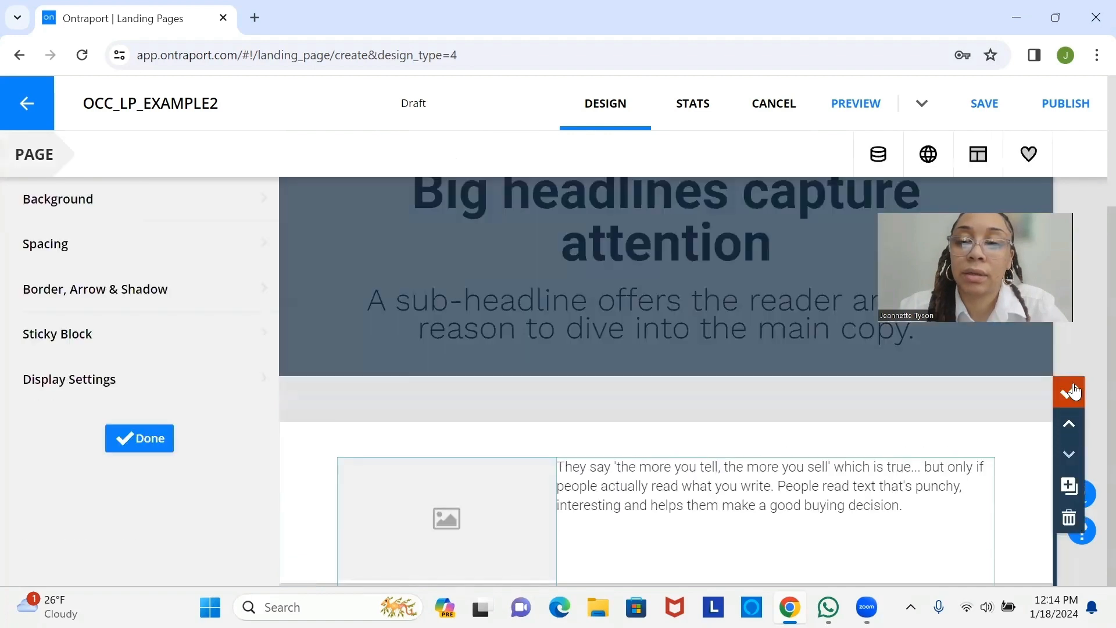
pyautogui.moveTo(667, 467)
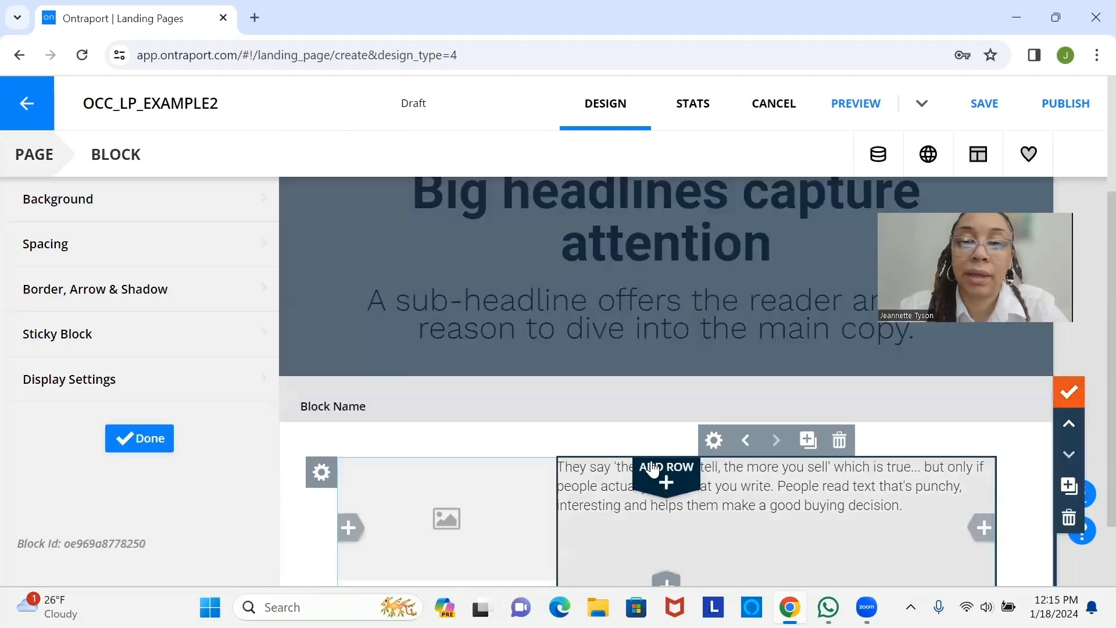
pyautogui.click(714, 442)
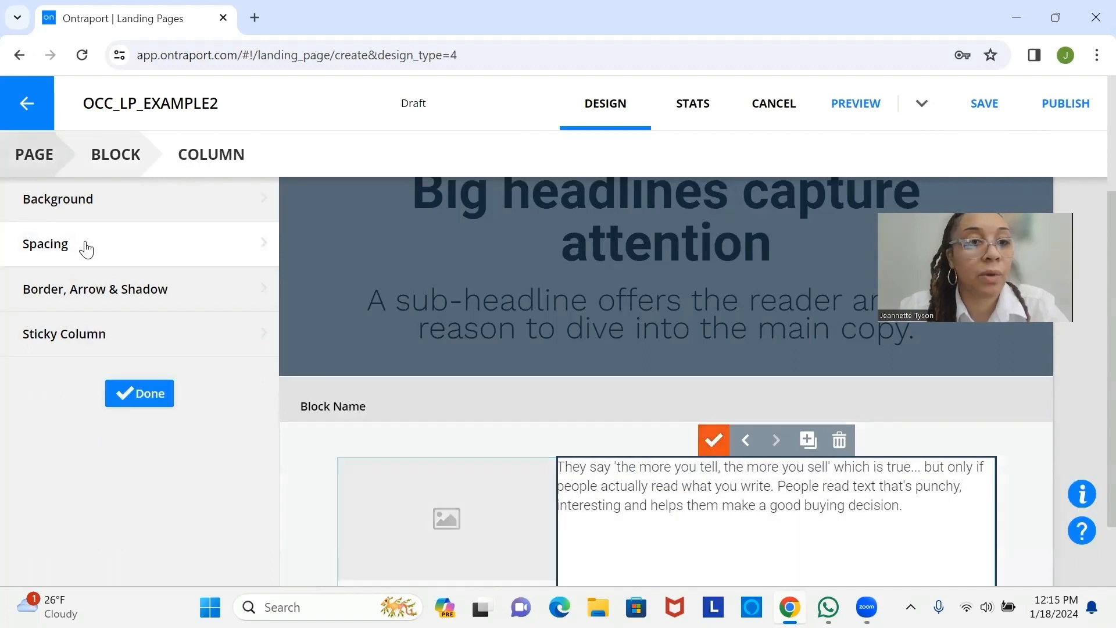
pyautogui.click(86, 247)
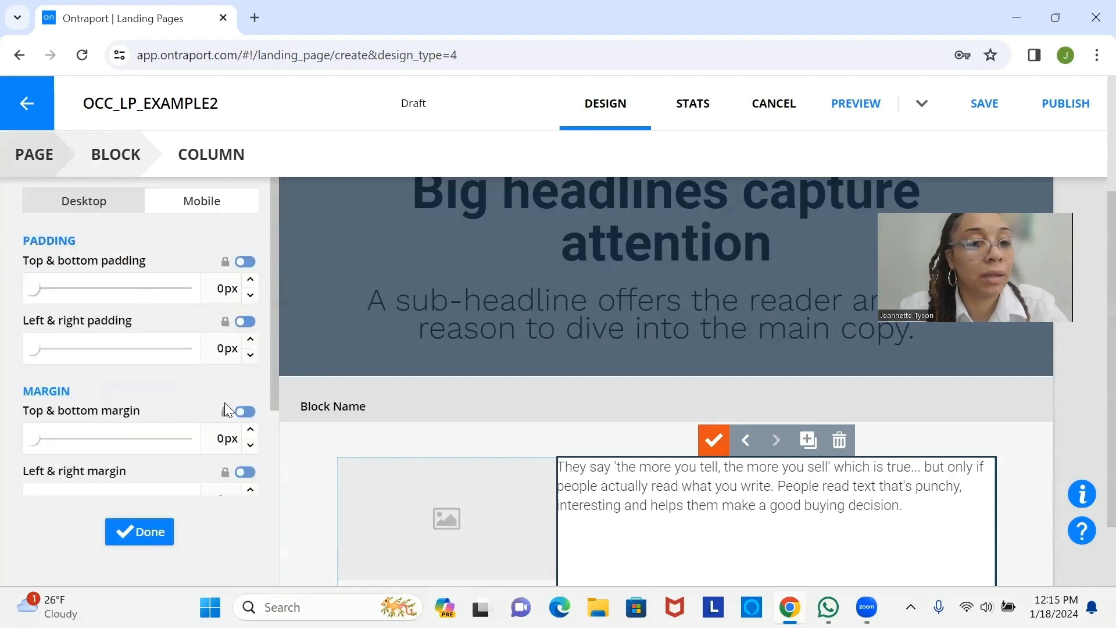
pyautogui.click(251, 488)
pyautogui.click(251, 490)
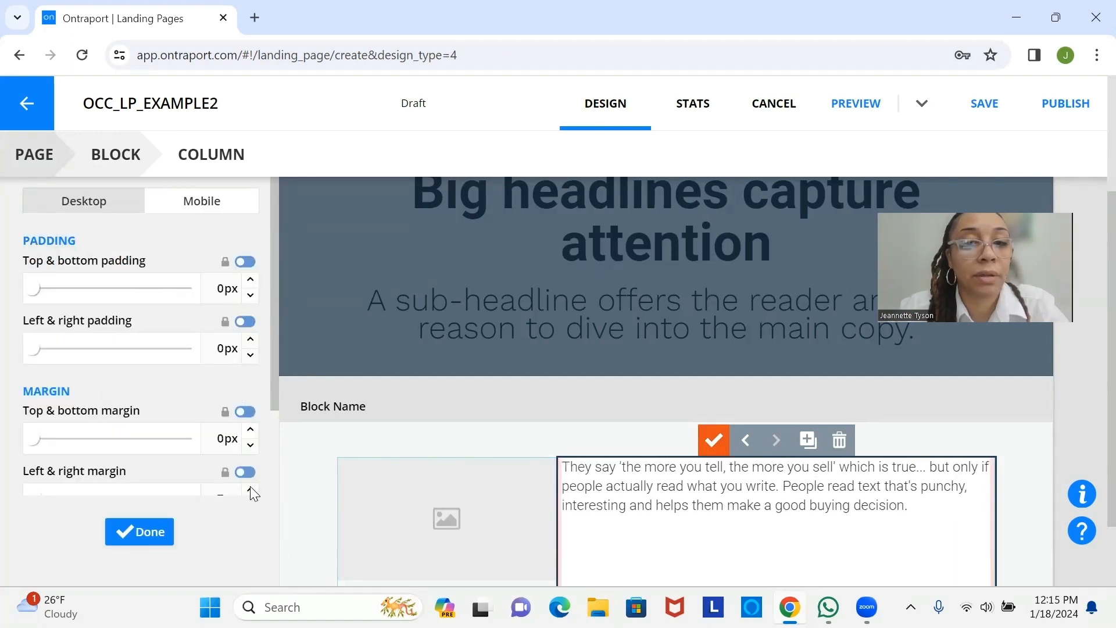
pyautogui.click(250, 490)
pyautogui.click(250, 491)
pyautogui.click(251, 490)
pyautogui.click(251, 490)
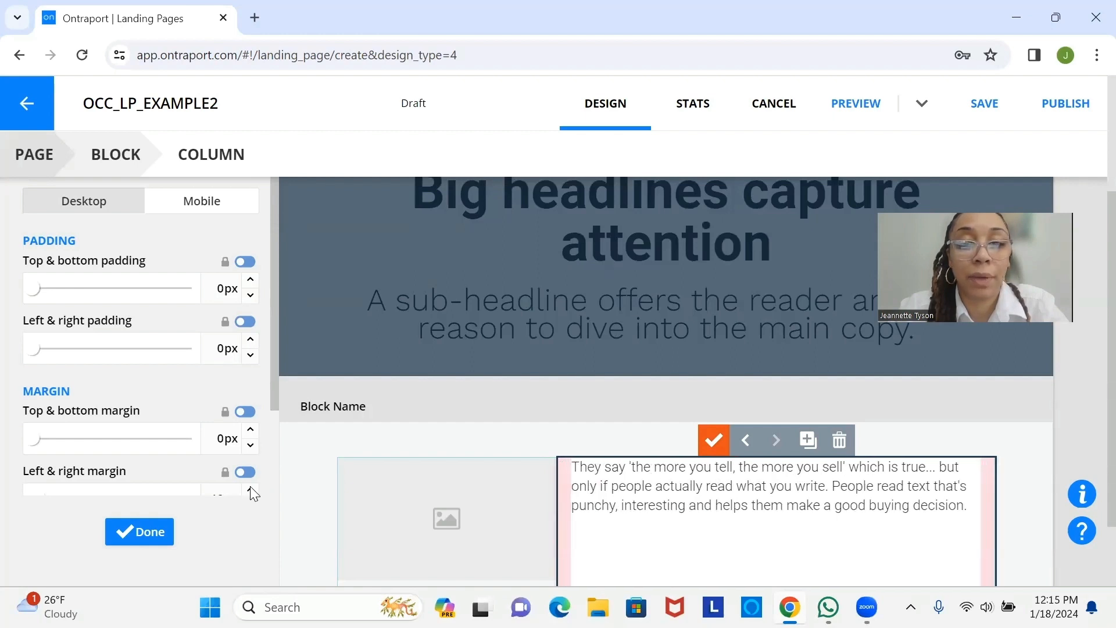
pyautogui.click(251, 490)
pyautogui.click(250, 490)
pyautogui.click(251, 490)
pyautogui.click(250, 490)
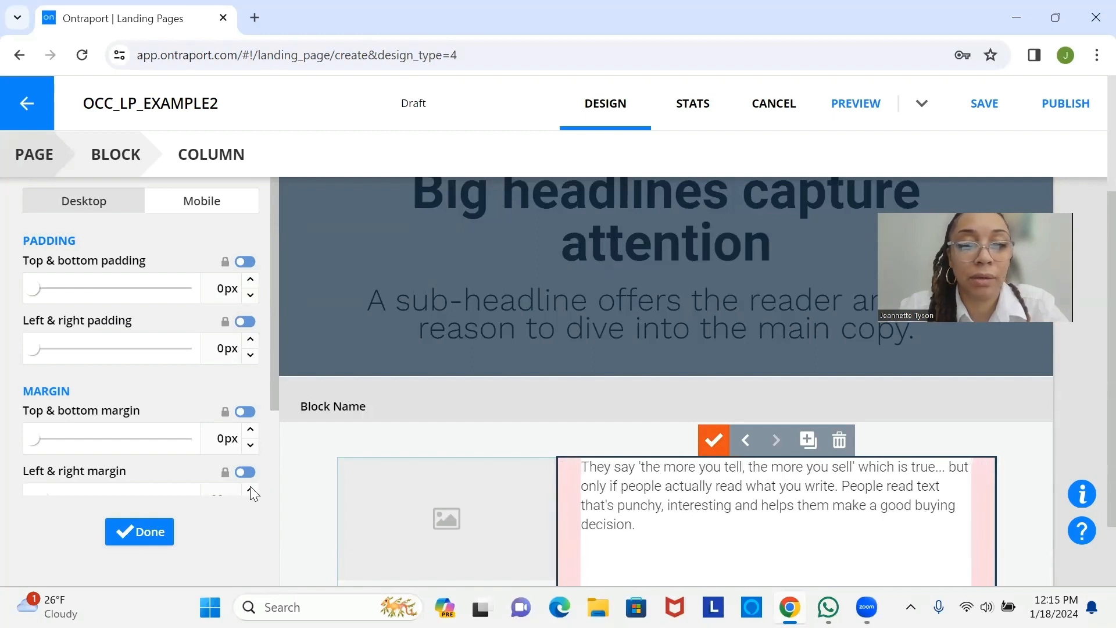
pyautogui.click(251, 490)
pyautogui.click(251, 490)
pyautogui.click(251, 490)
pyautogui.click(250, 490)
pyautogui.click(251, 490)
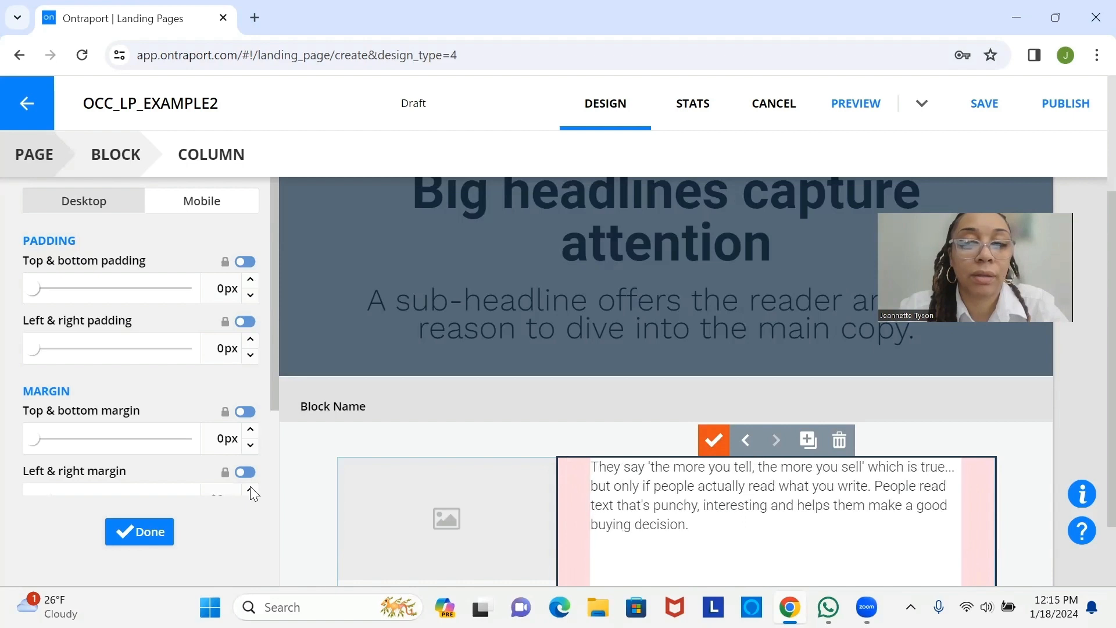
pyautogui.click(251, 490)
pyautogui.click(250, 490)
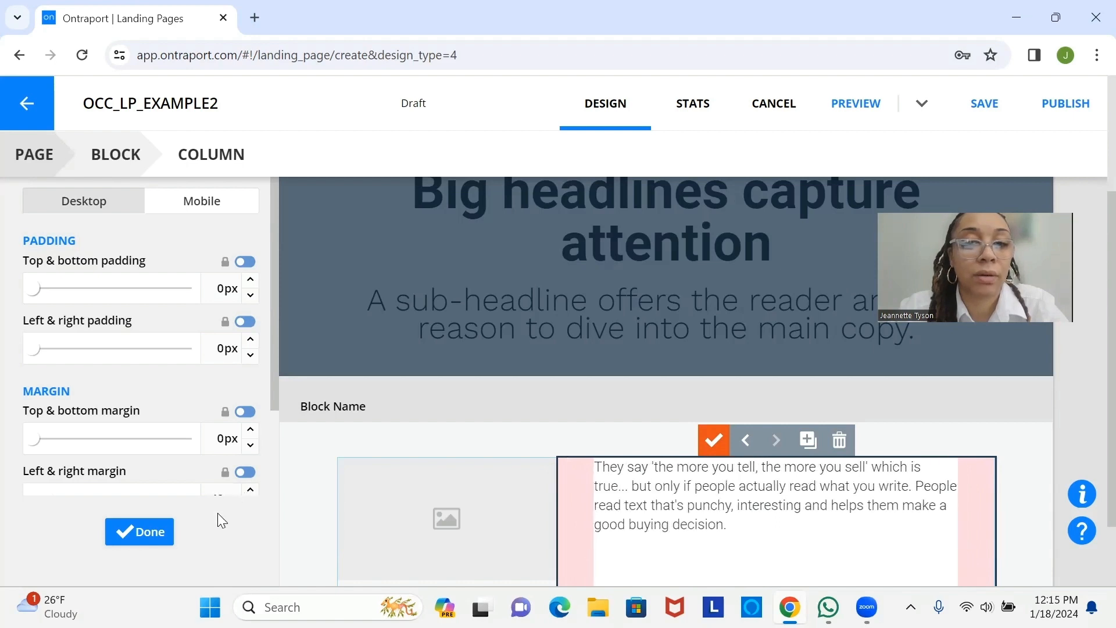
pyautogui.click(153, 537)
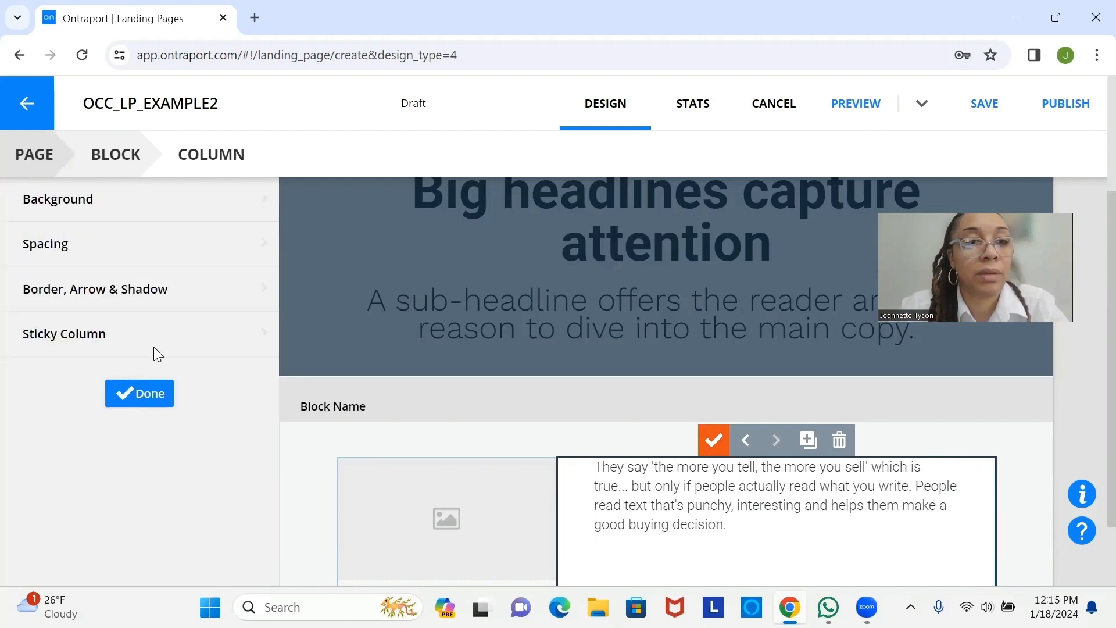
# Raise the top and bottom margin of the same text column to just over 30 px
pyautogui.click(123, 247)
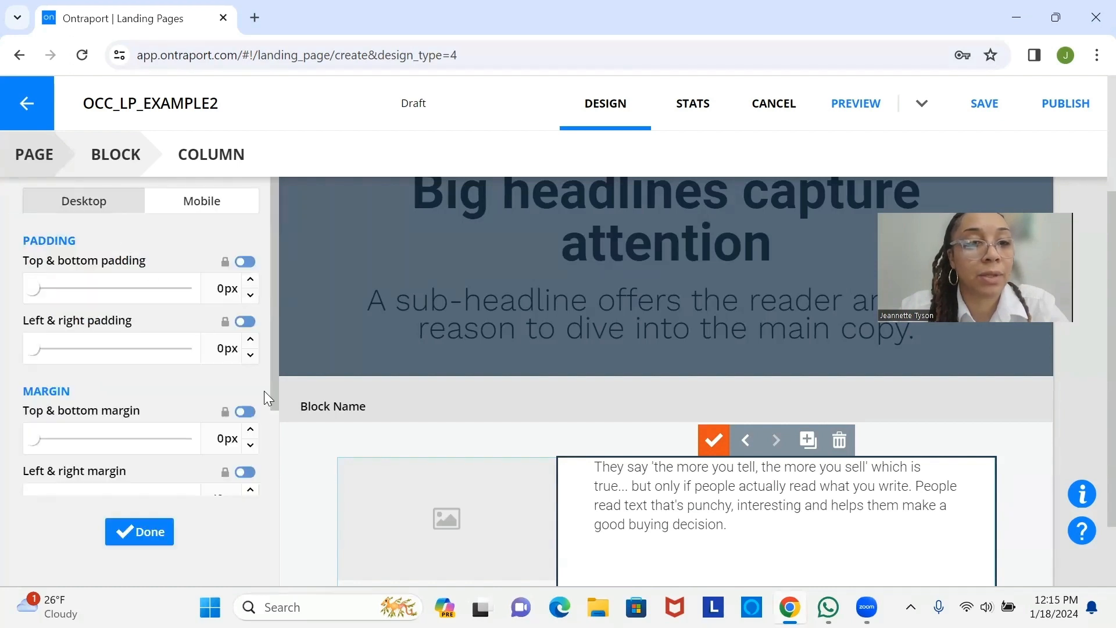
pyautogui.click(251, 431)
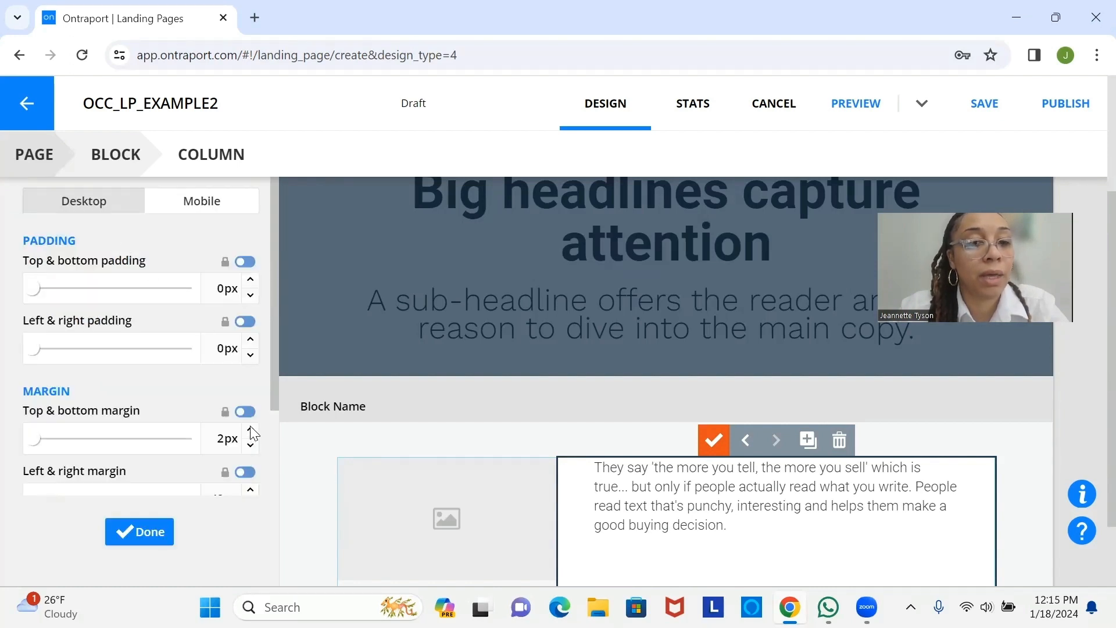
pyautogui.click(251, 431)
pyautogui.click(251, 431)
pyautogui.click(250, 431)
pyautogui.click(250, 431)
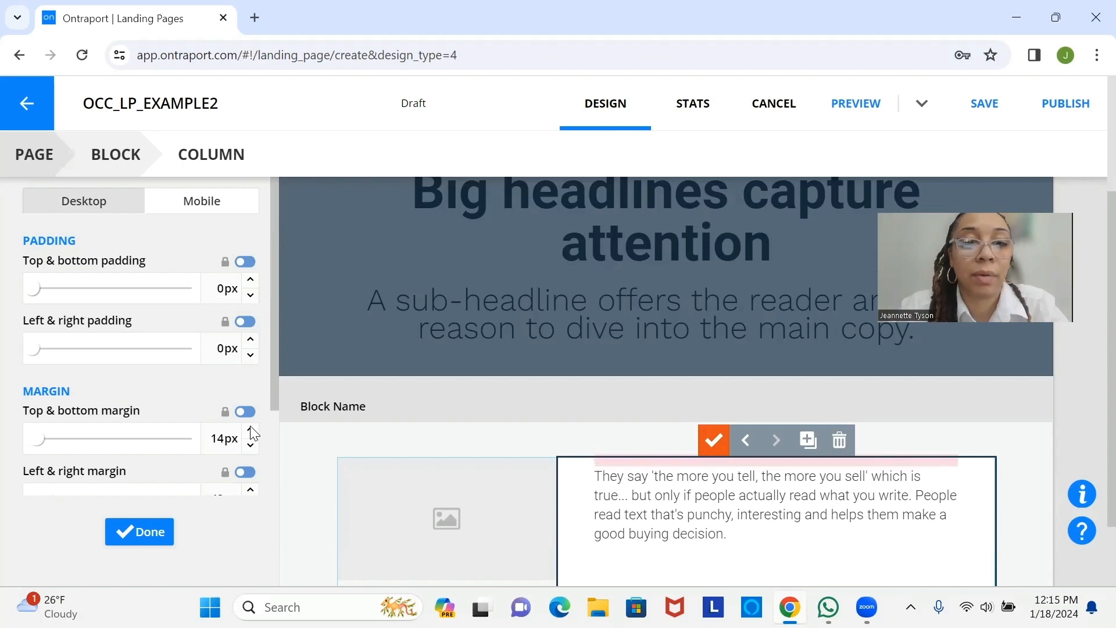
pyautogui.click(250, 431)
pyautogui.click(250, 431)
pyautogui.click(251, 430)
pyautogui.click(251, 431)
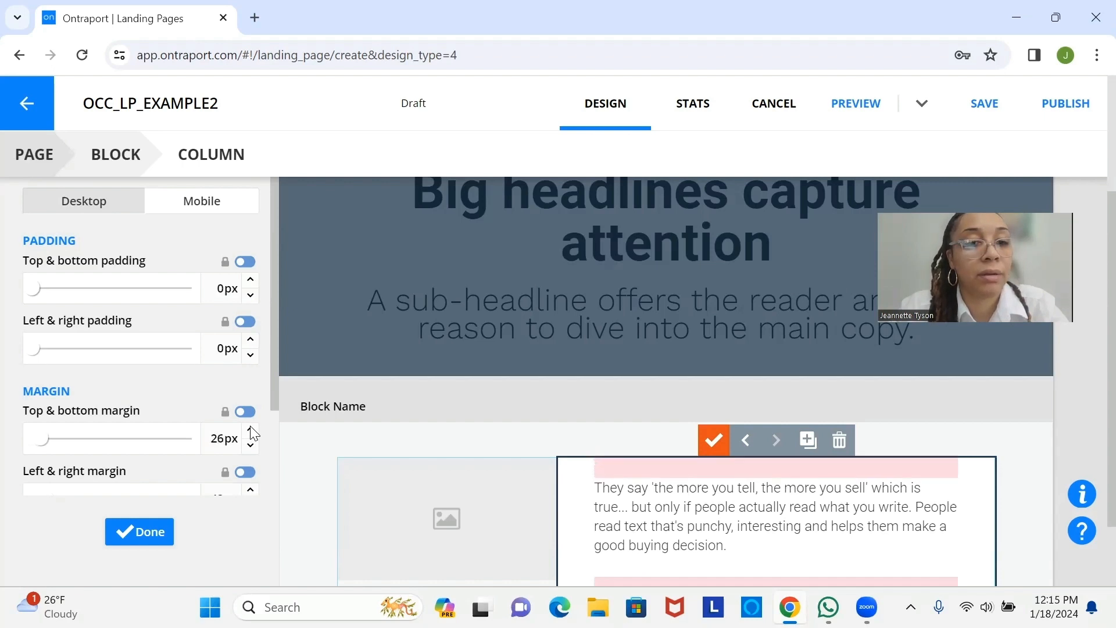
pyautogui.click(250, 431)
pyautogui.click(250, 431)
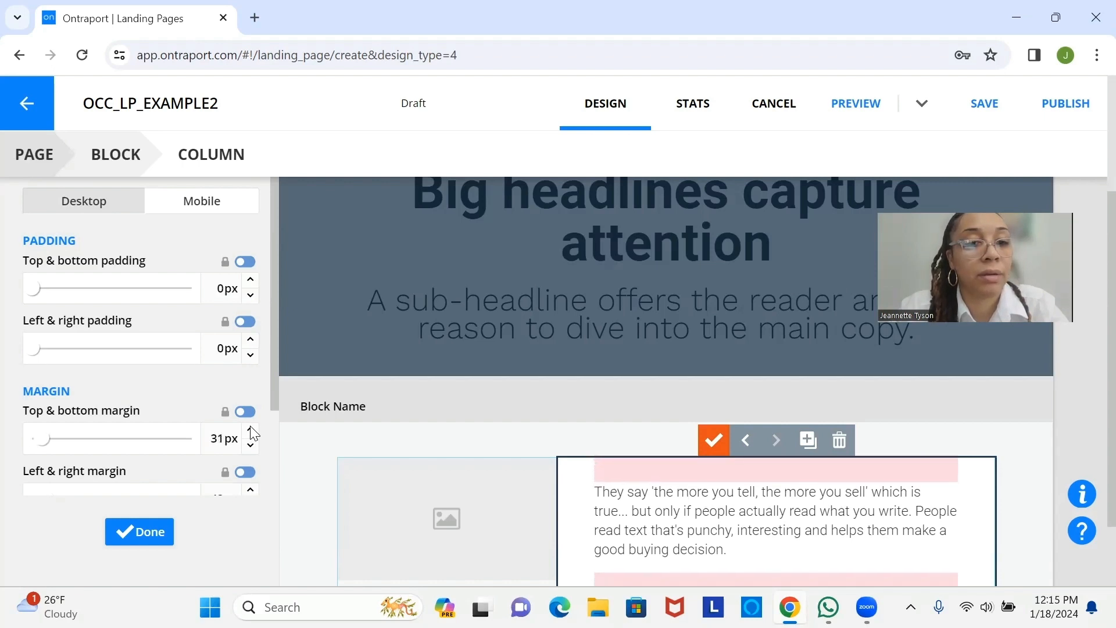
pyautogui.click(154, 534)
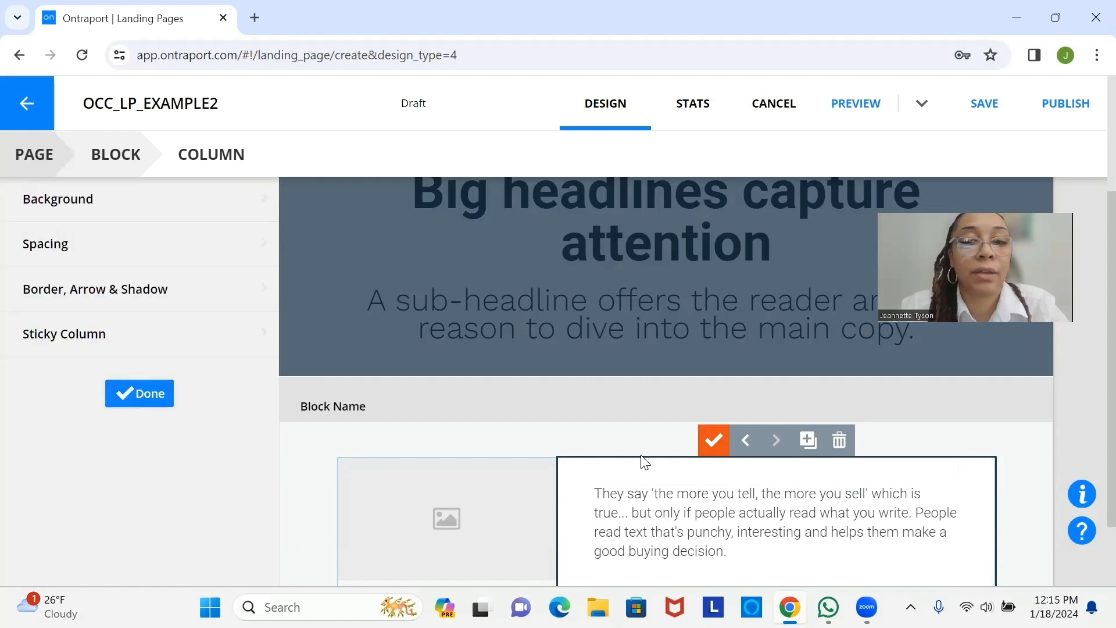
pyautogui.click(702, 443)
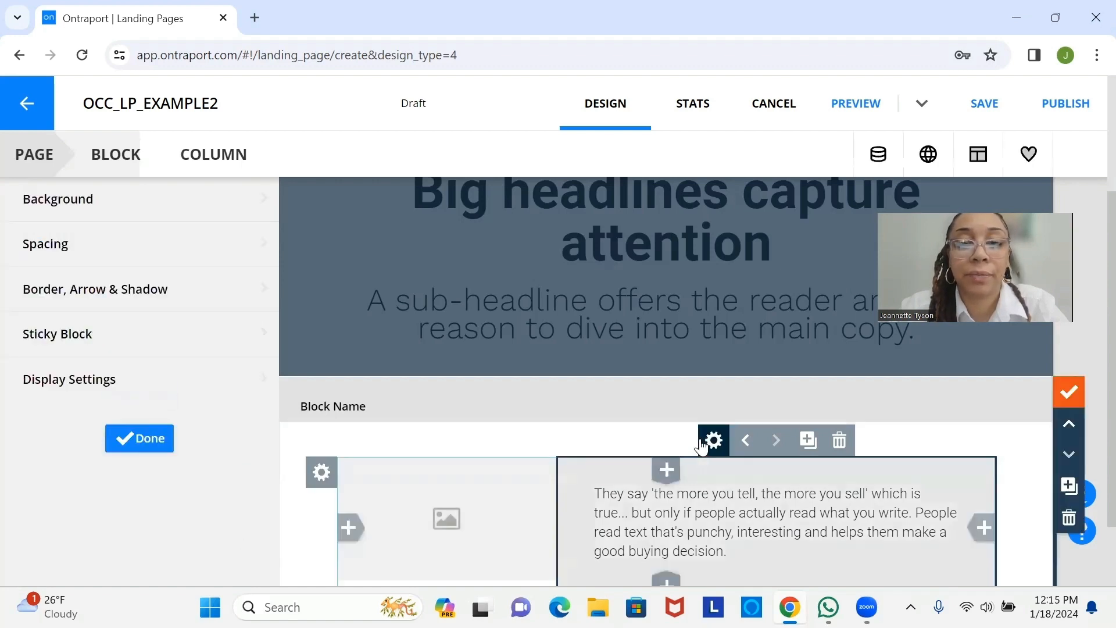
# Fill the image placeholder with the library photo of the smiling woman at a laptop
pyautogui.click(452, 484)
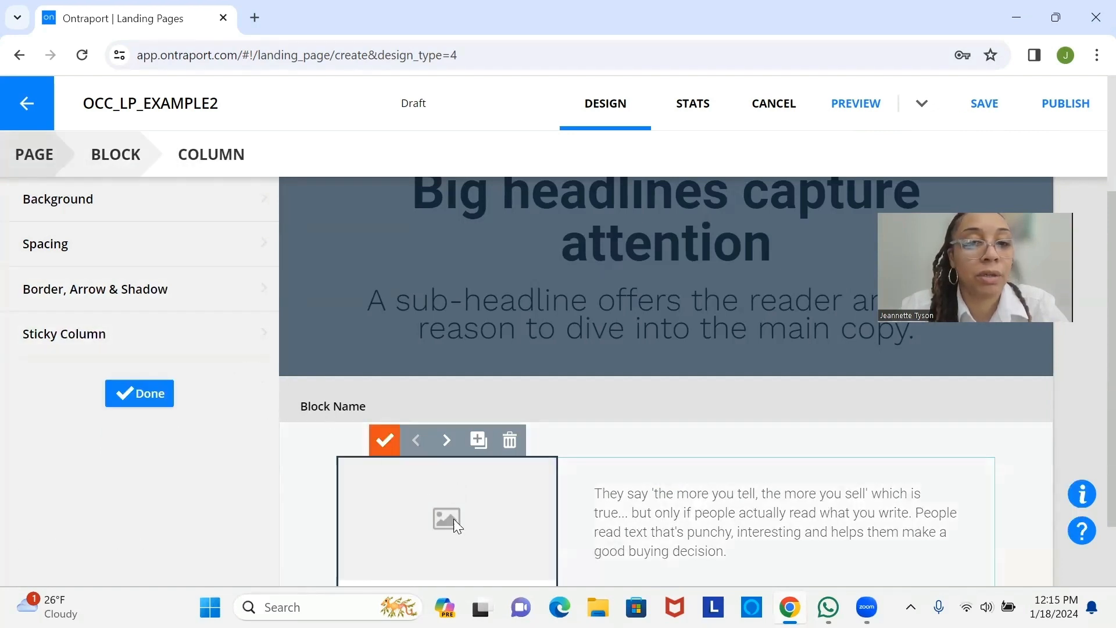
pyautogui.click(385, 440)
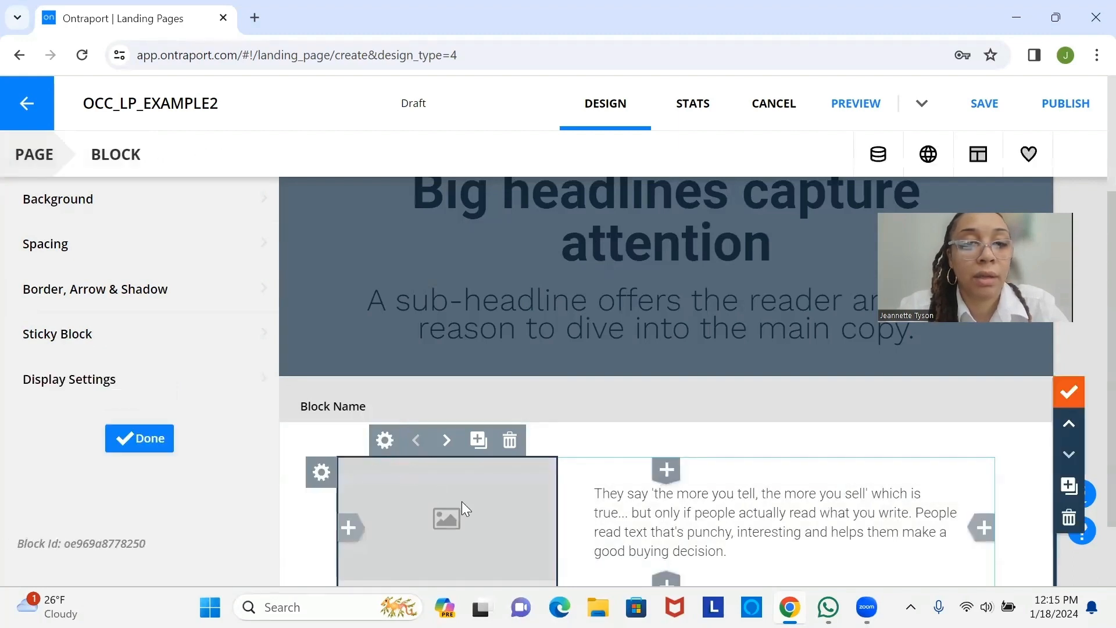
pyautogui.click(129, 441)
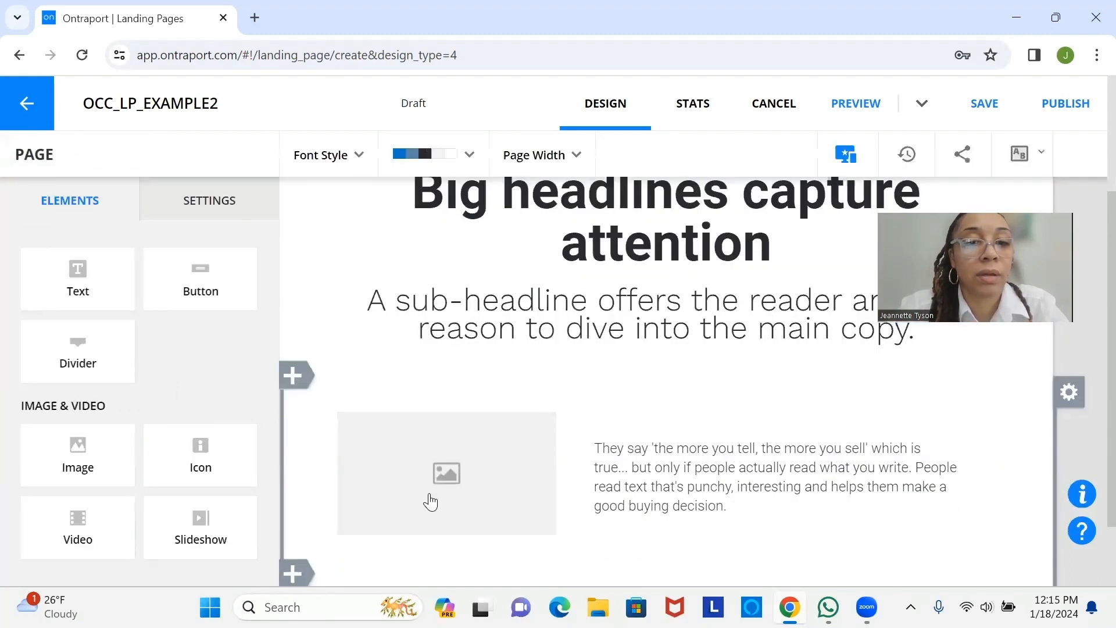
pyautogui.click(449, 474)
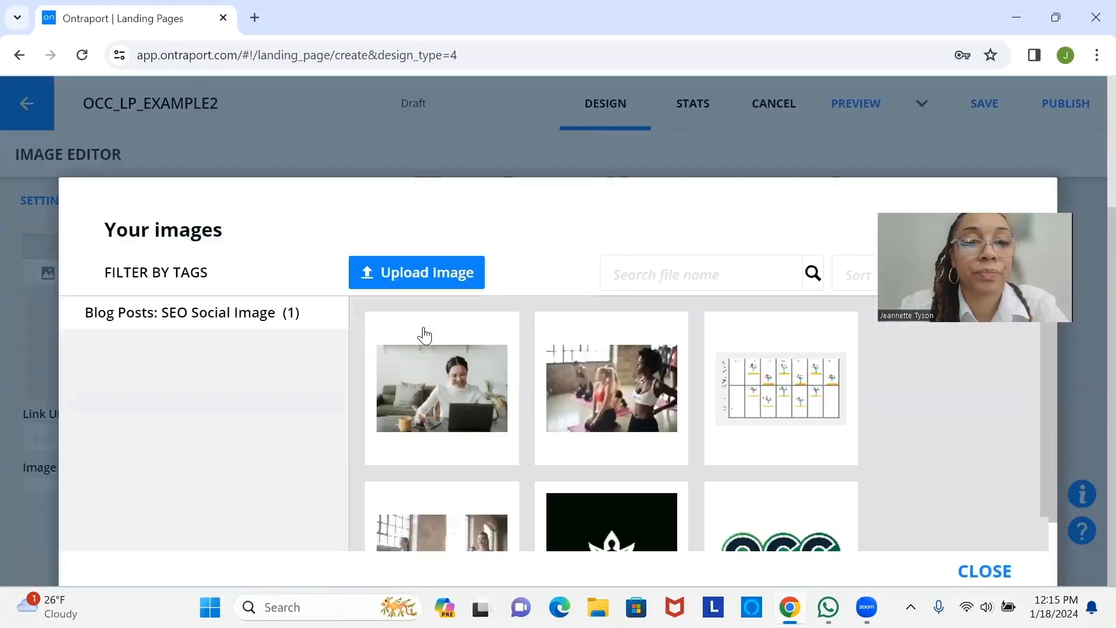
pyautogui.moveTo(456, 421)
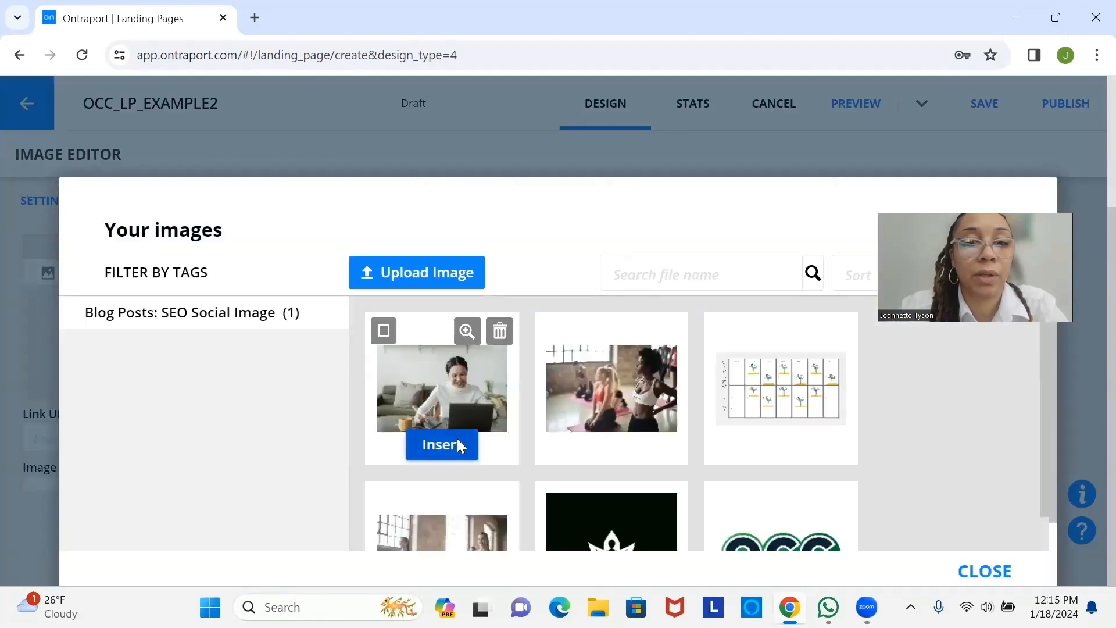
pyautogui.click(457, 444)
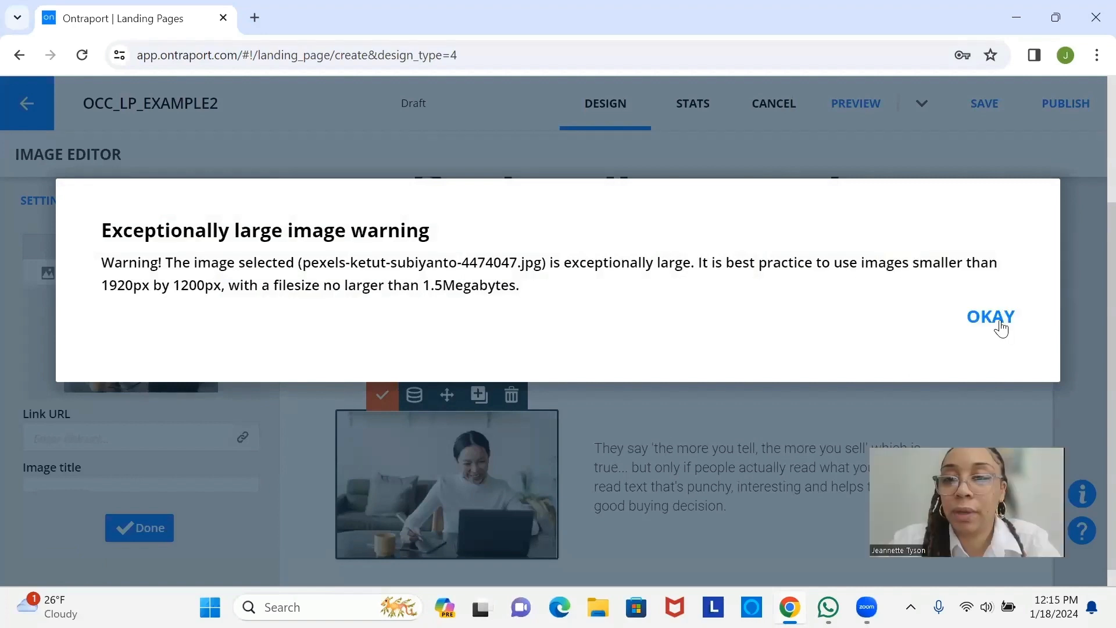
pyautogui.click(1002, 329)
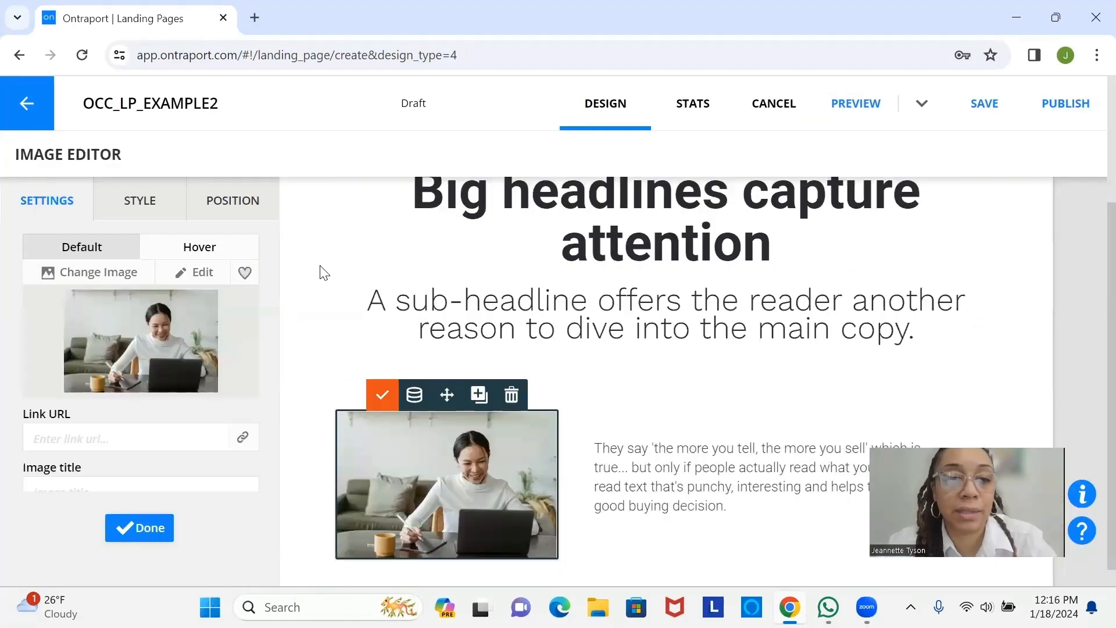
pyautogui.click(384, 395)
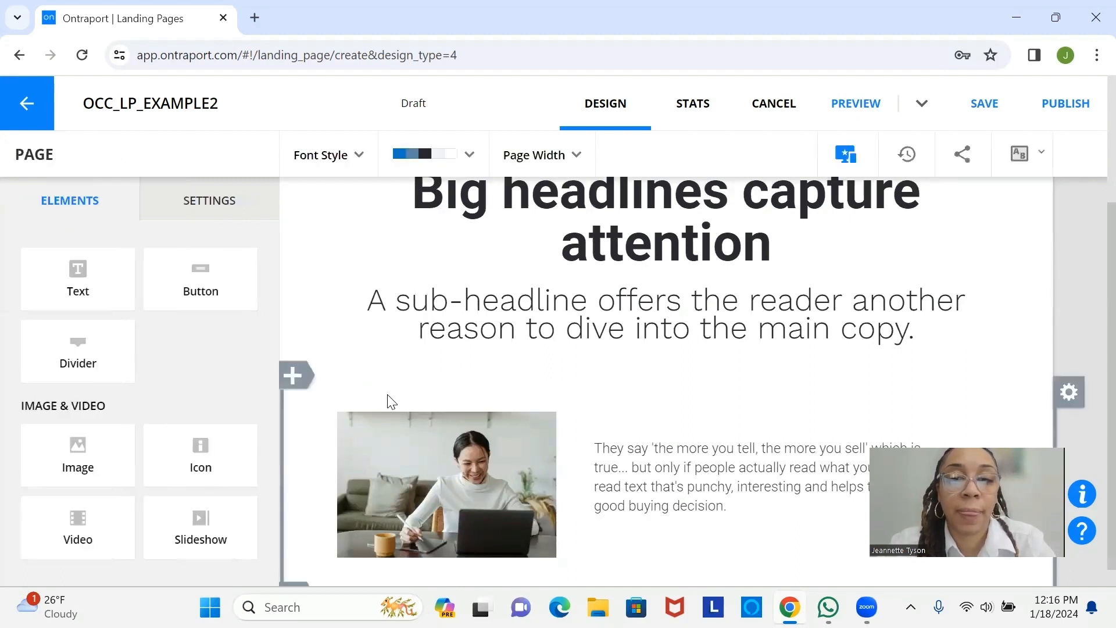
# Place a Sub Headline element above the body text in the column beside the photo
pyautogui.click(680, 495)
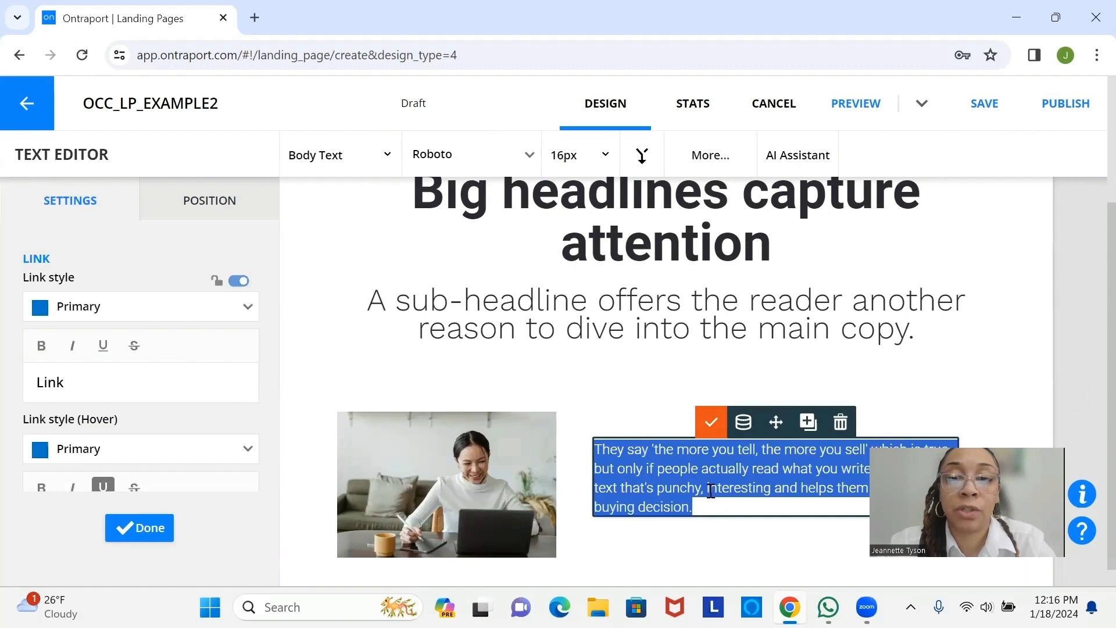
pyautogui.click(713, 425)
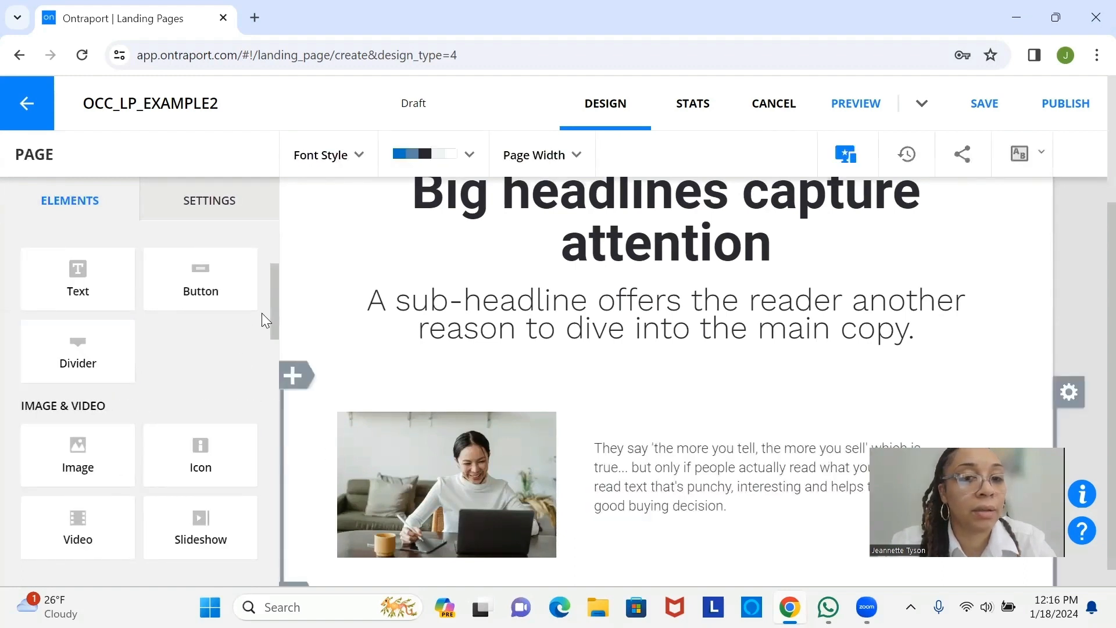
pyautogui.moveTo(276, 316)
pyautogui.mouseDown()
pyautogui.moveTo(277, 257)
pyautogui.moveTo(368, 267)
pyautogui.moveTo(722, 424)
pyautogui.moveTo(731, 446)
pyautogui.mouseUp()
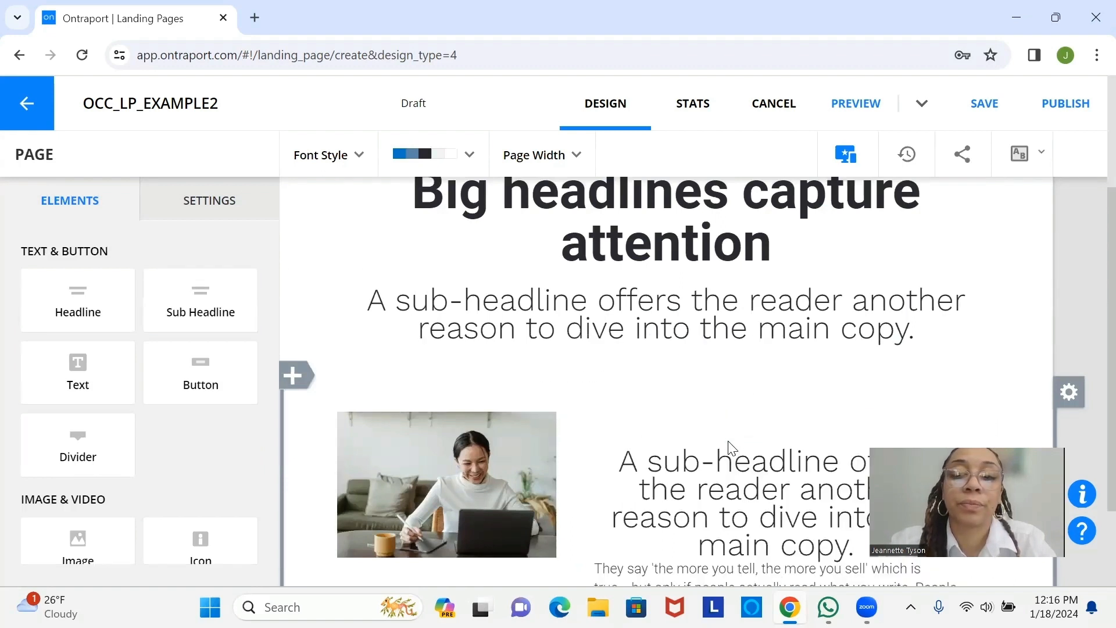
# Replace the sample text of the sub-headline beside the photo with "Sign up for 1:1 Coaching"
pyautogui.click(751, 489)
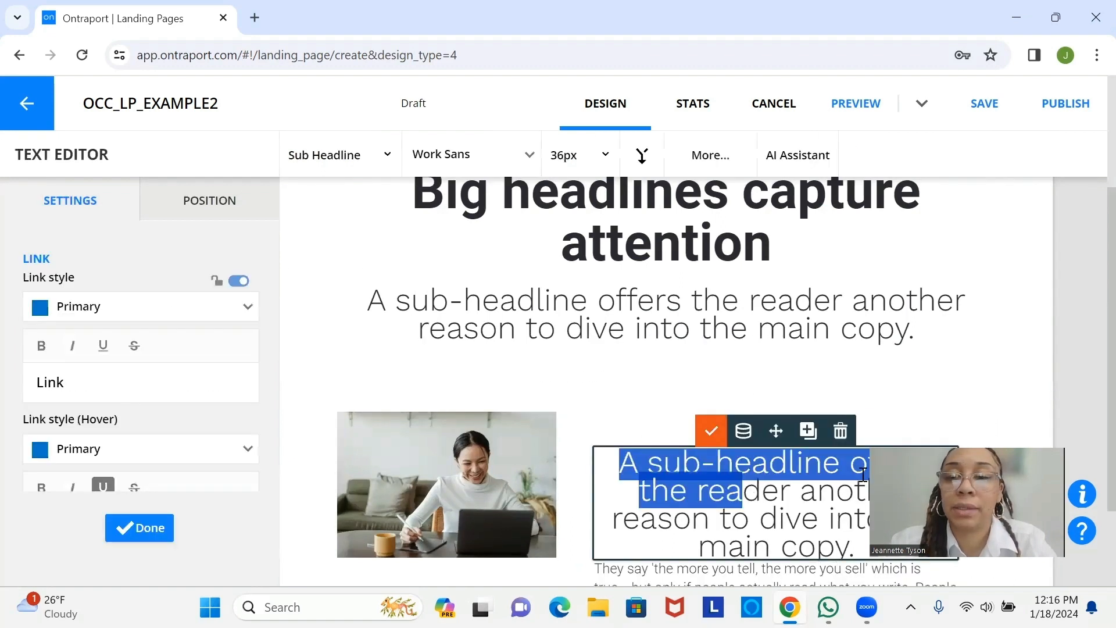
pyautogui.click(863, 475)
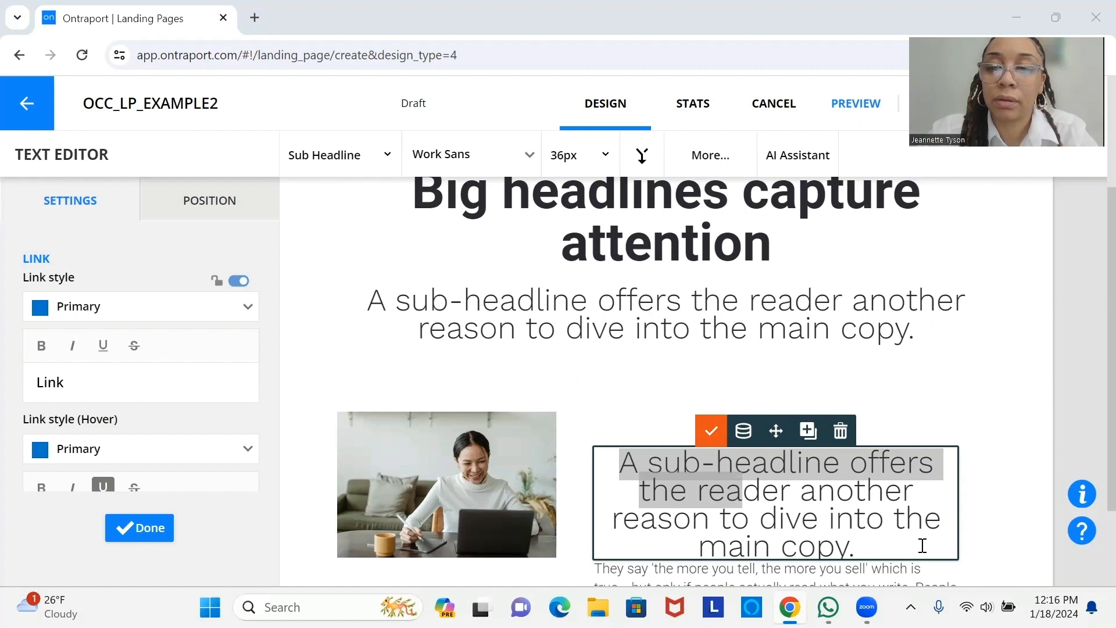
pyautogui.moveTo(882, 543); pyautogui.dragTo(552, 472)
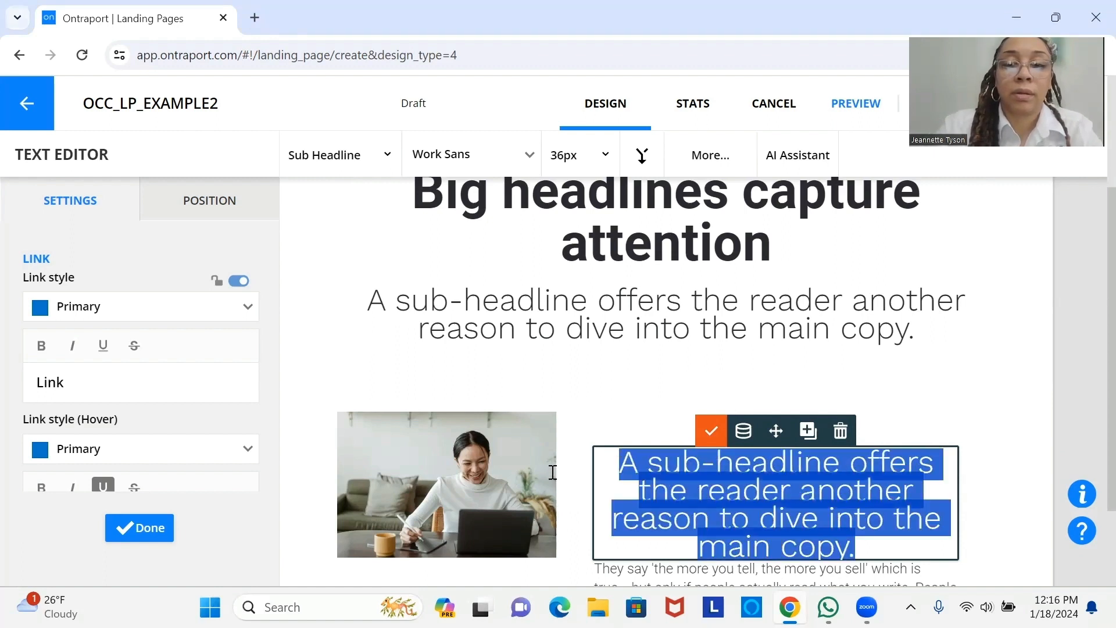
pyautogui.write('Sign u')
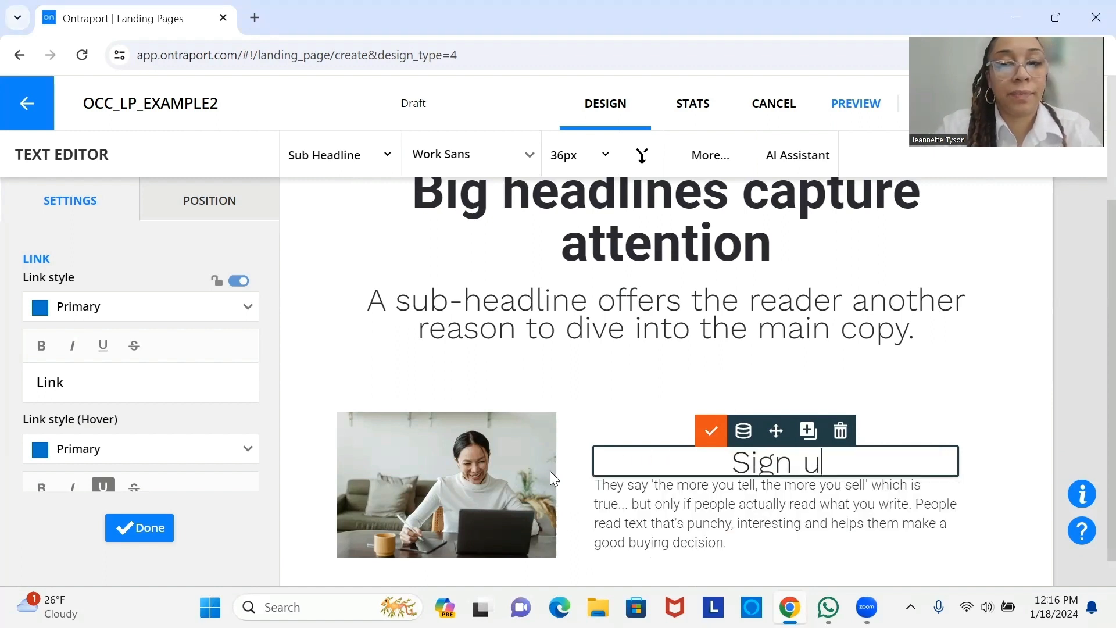
pyautogui.write('p for ')
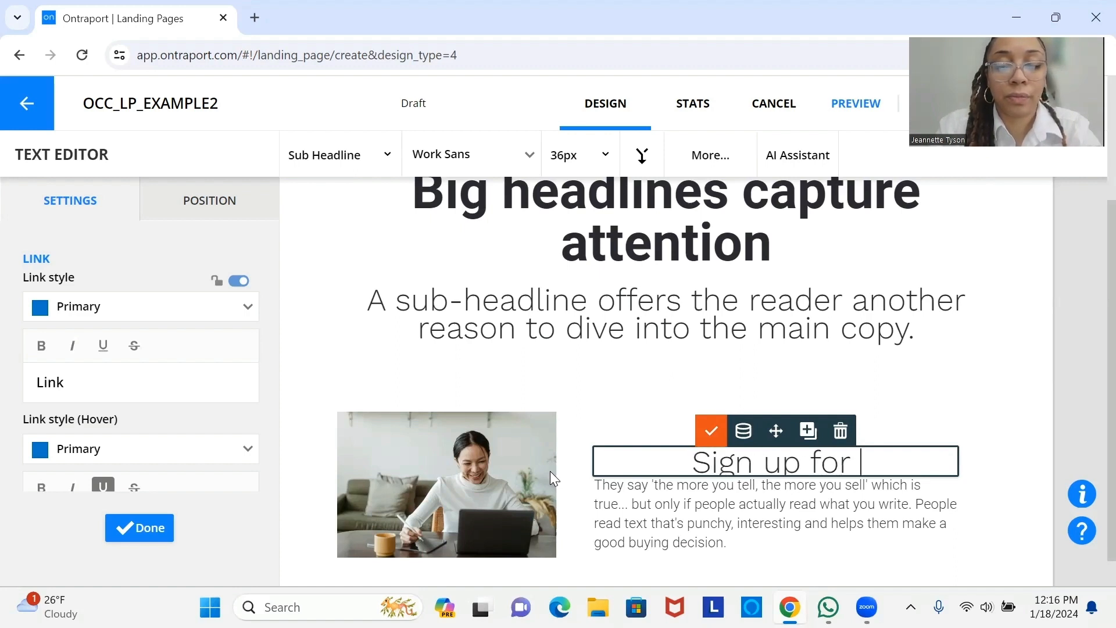
pyautogui.write('1:1 Coa')
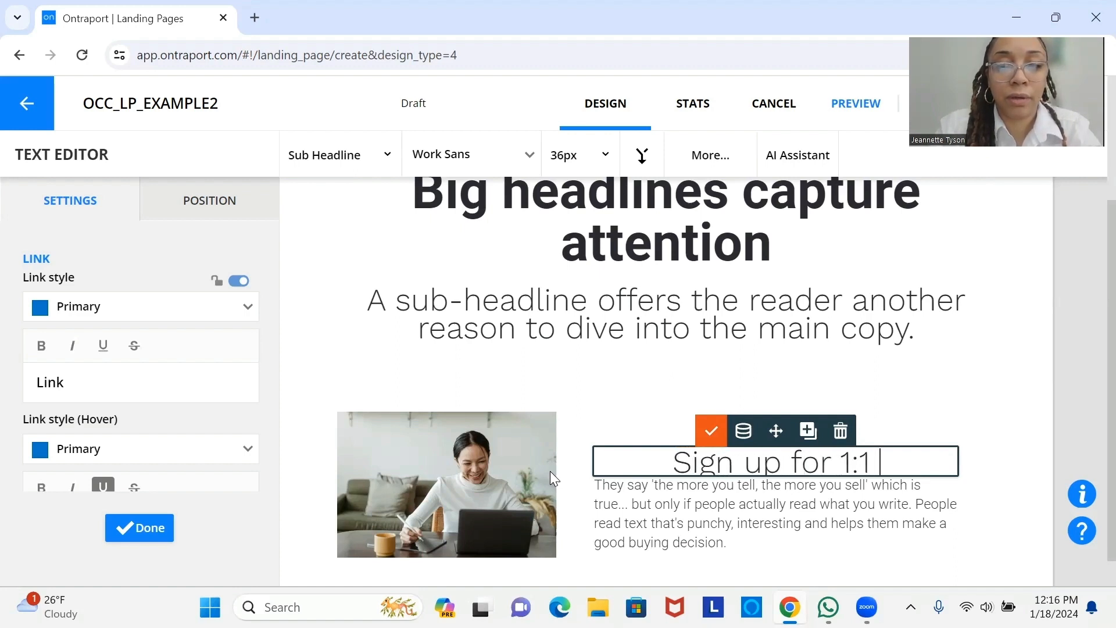
pyautogui.write('ching')
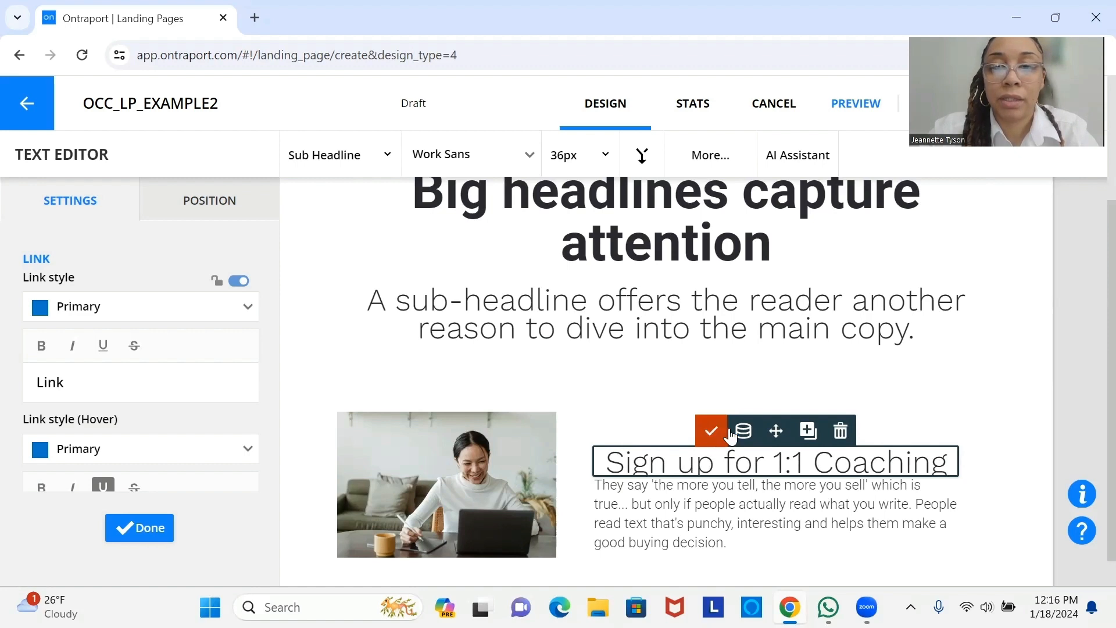
pyautogui.click(711, 431)
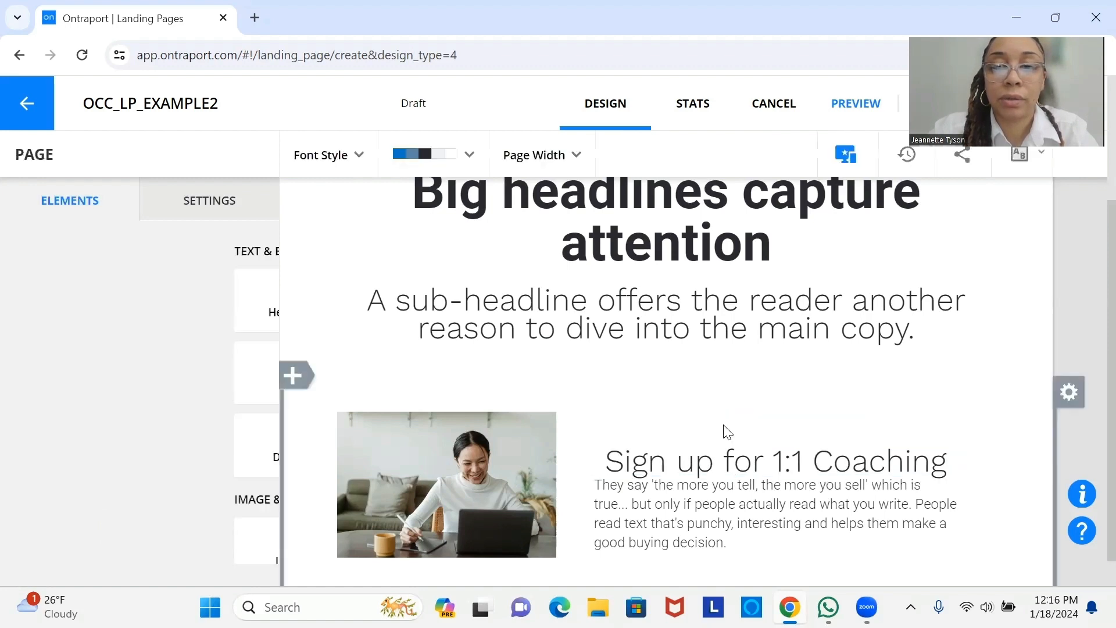
pyautogui.tripleClick(732, 510)
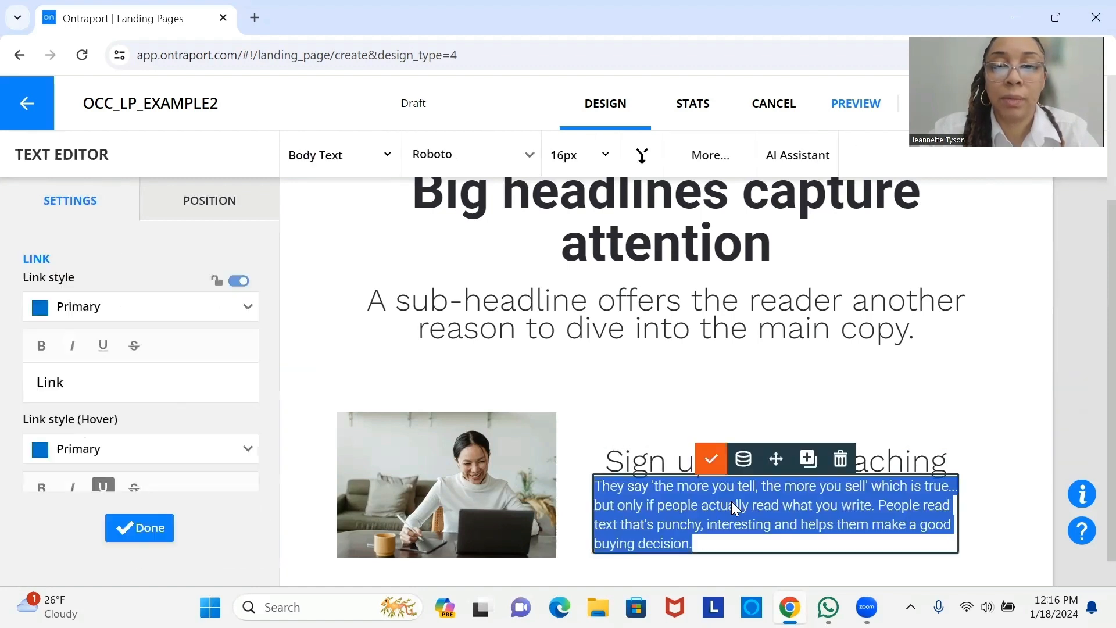
pyautogui.click(220, 213)
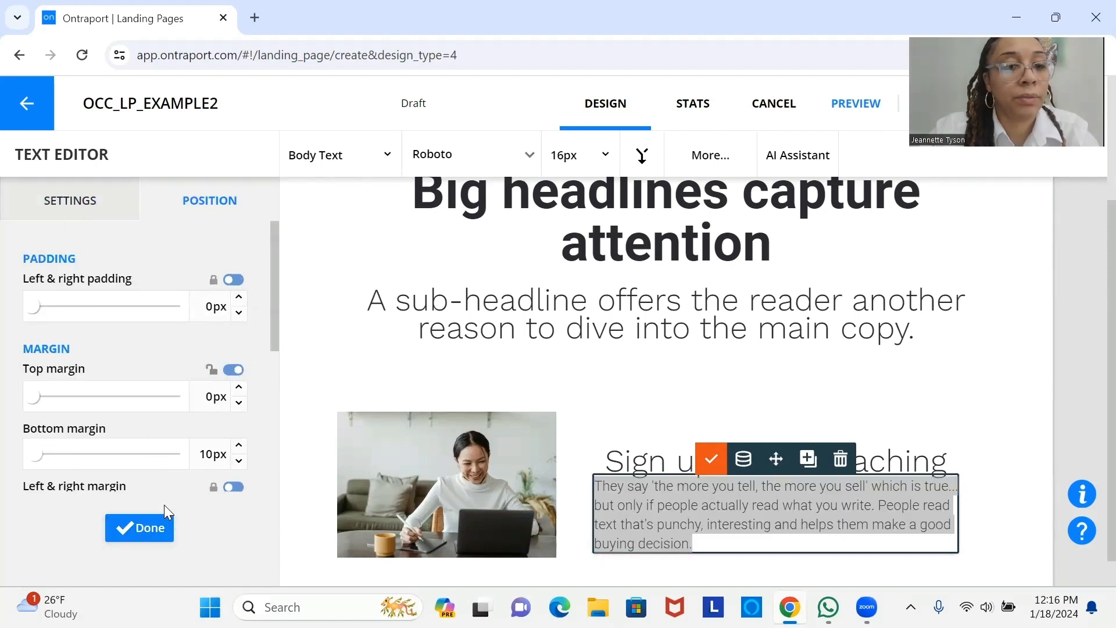
pyautogui.click(166, 528)
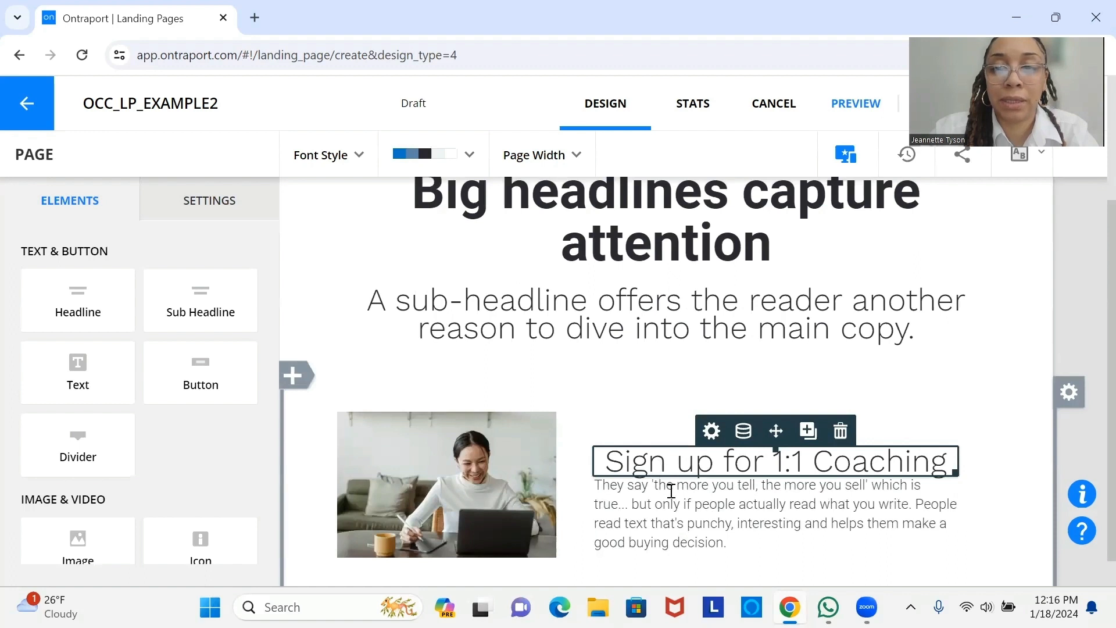
# Set the top margin of the body text beside the photo to 13 px
pyautogui.click(675, 522)
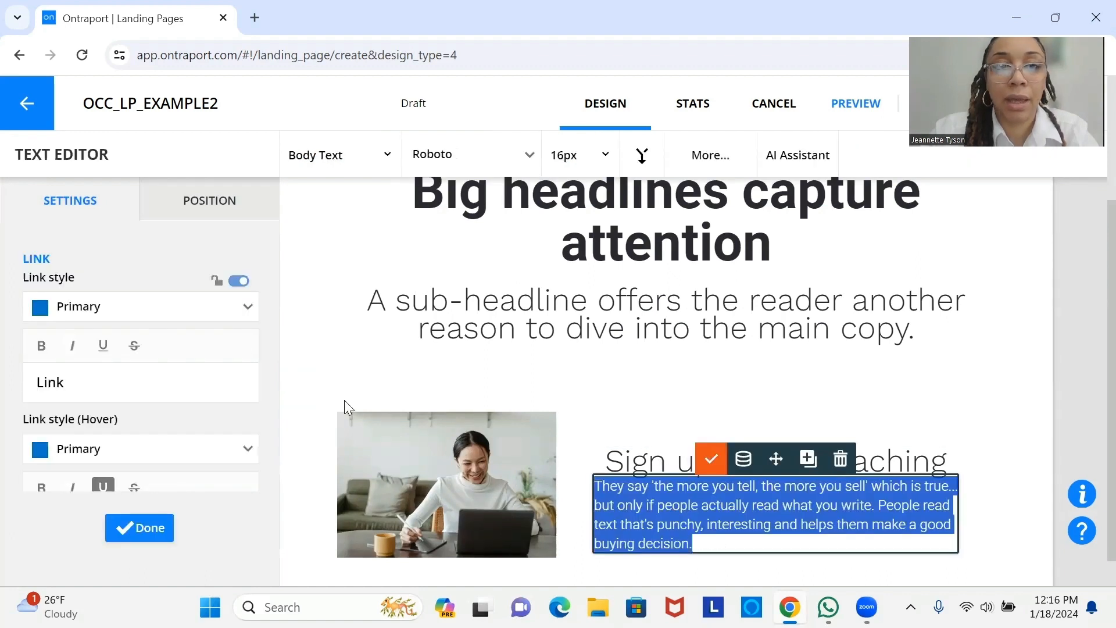
pyautogui.click(213, 204)
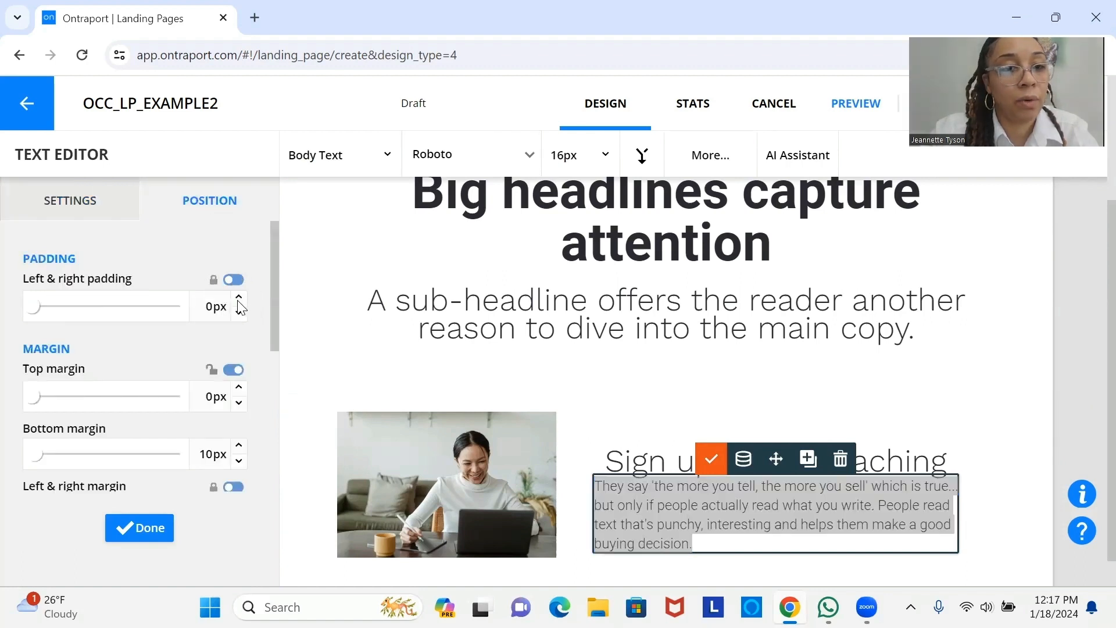
pyautogui.click(239, 388)
pyautogui.click(239, 388)
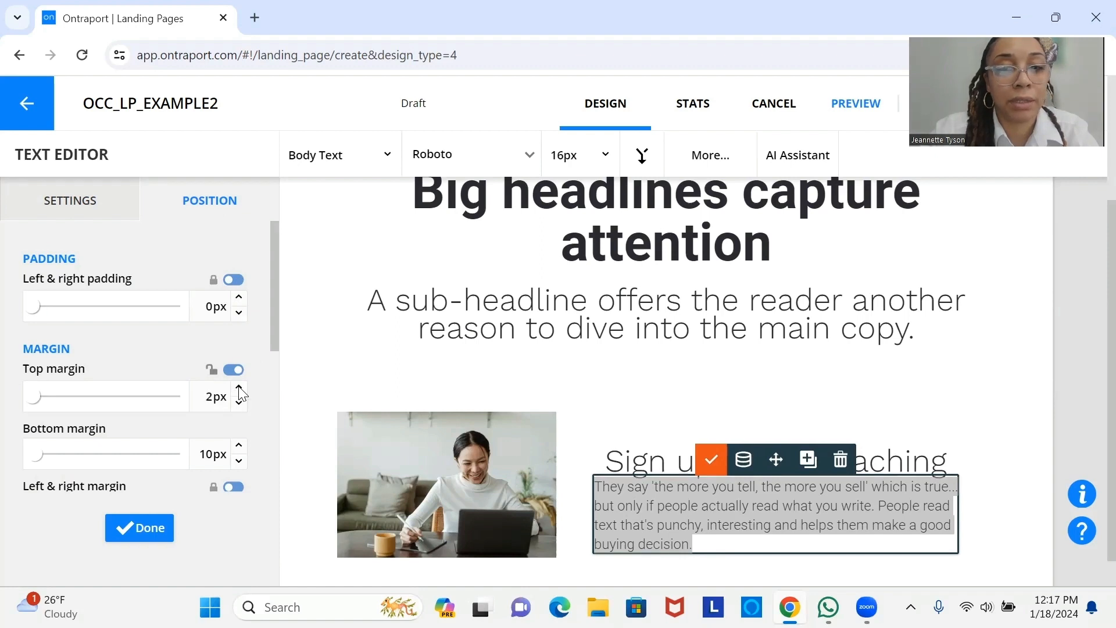
pyautogui.tripleClick(239, 387)
pyautogui.click(239, 387)
pyautogui.click(239, 387)
pyautogui.click(239, 388)
pyautogui.click(239, 388)
pyautogui.click(239, 387)
pyautogui.click(239, 388)
pyautogui.click(239, 388)
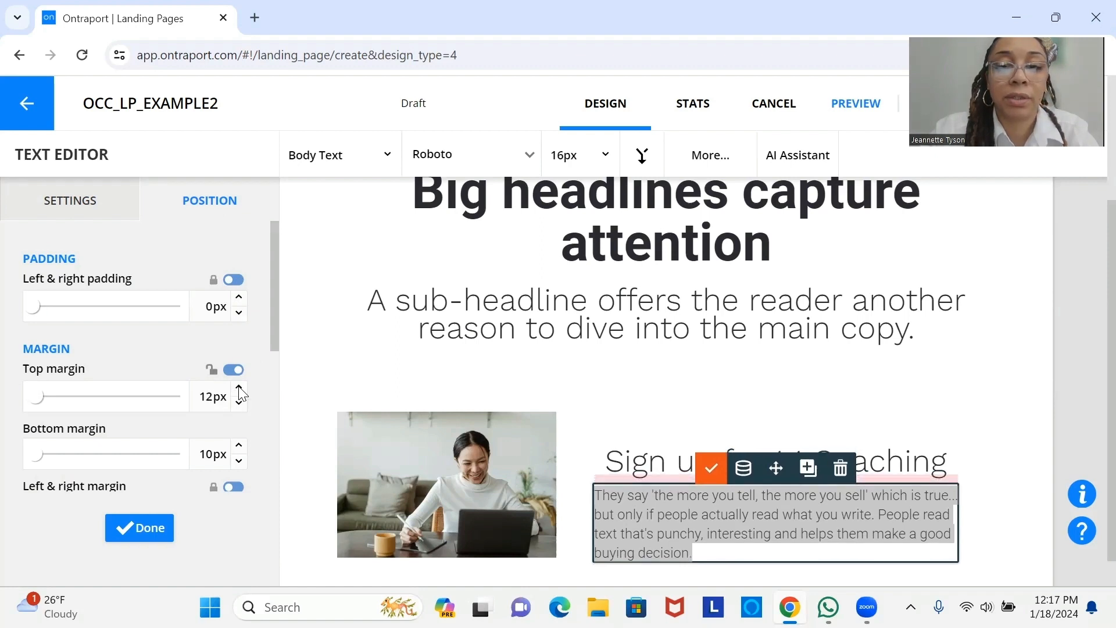
pyautogui.click(239, 388)
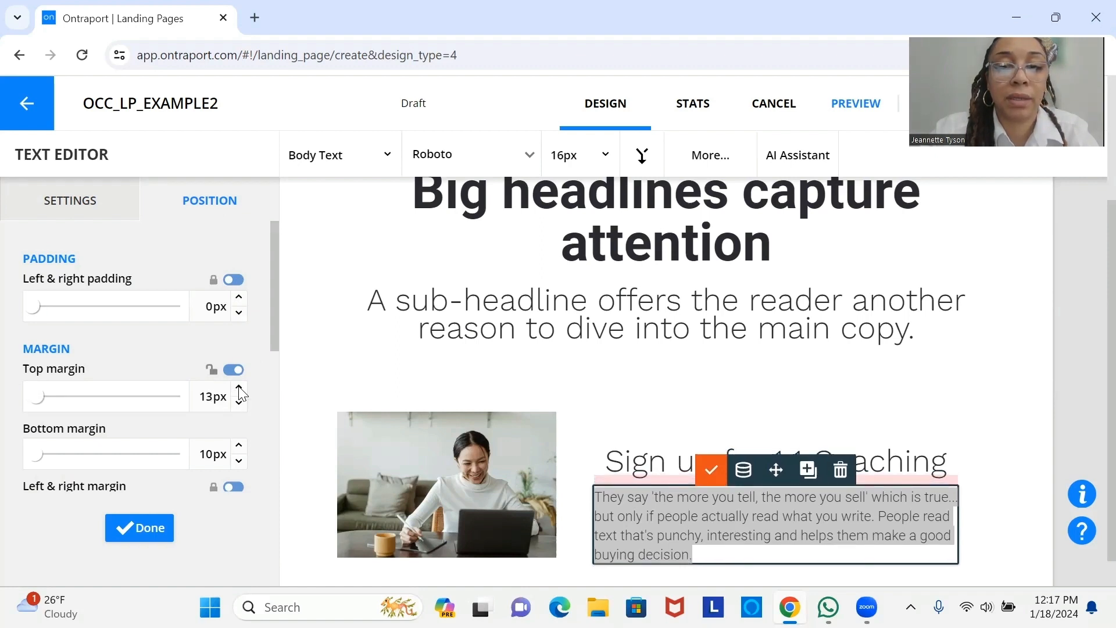
pyautogui.click(145, 519)
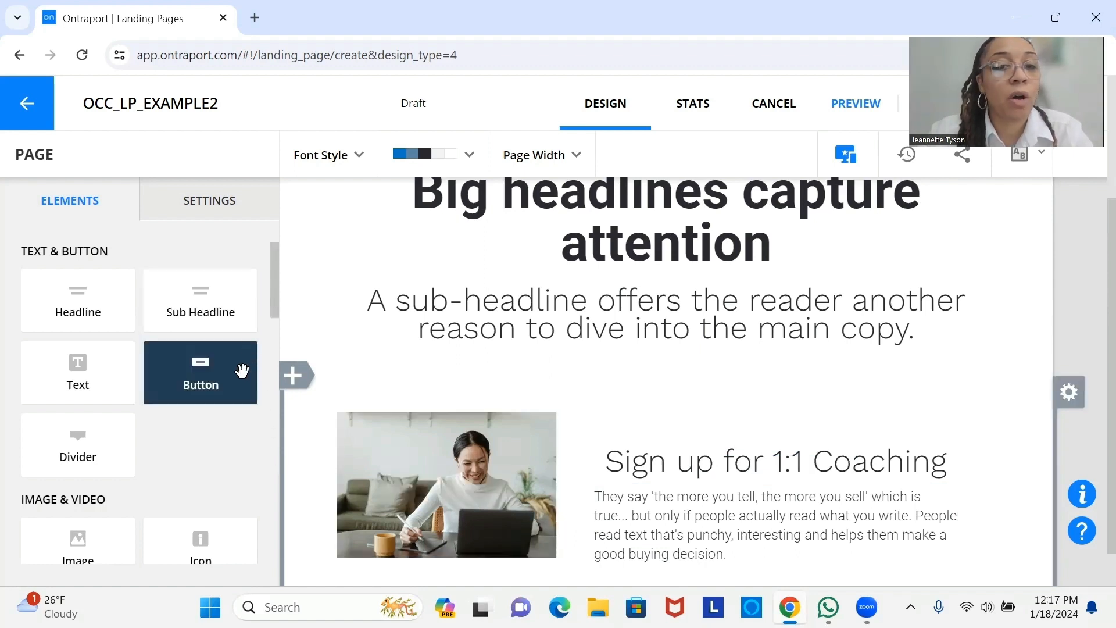
pyautogui.moveTo(235, 367); pyautogui.dragTo(770, 487)
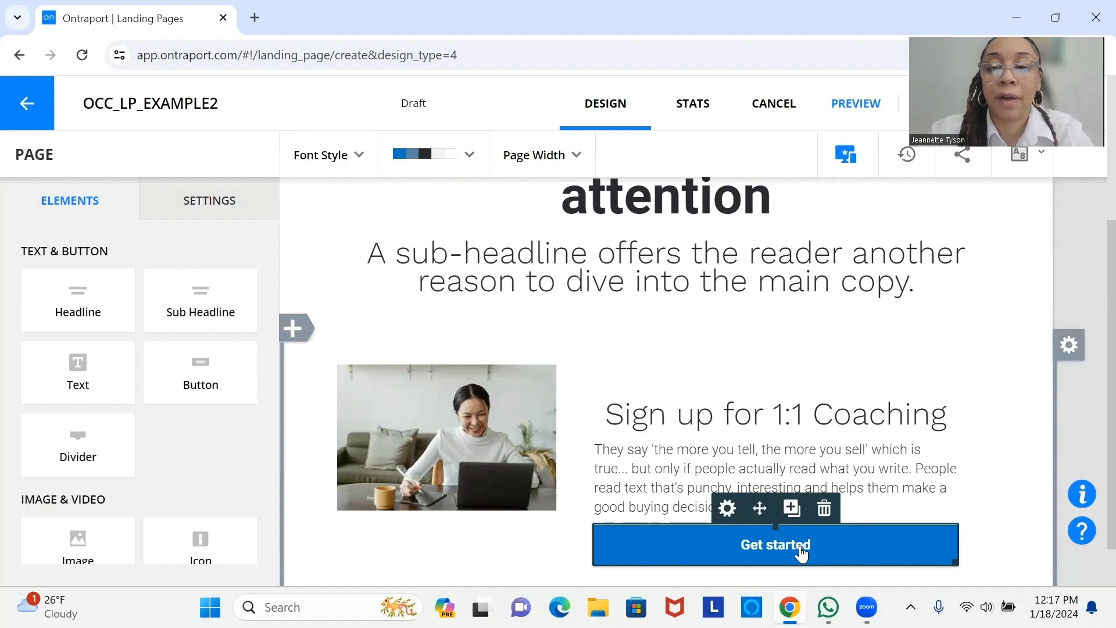
pyautogui.click(726, 509)
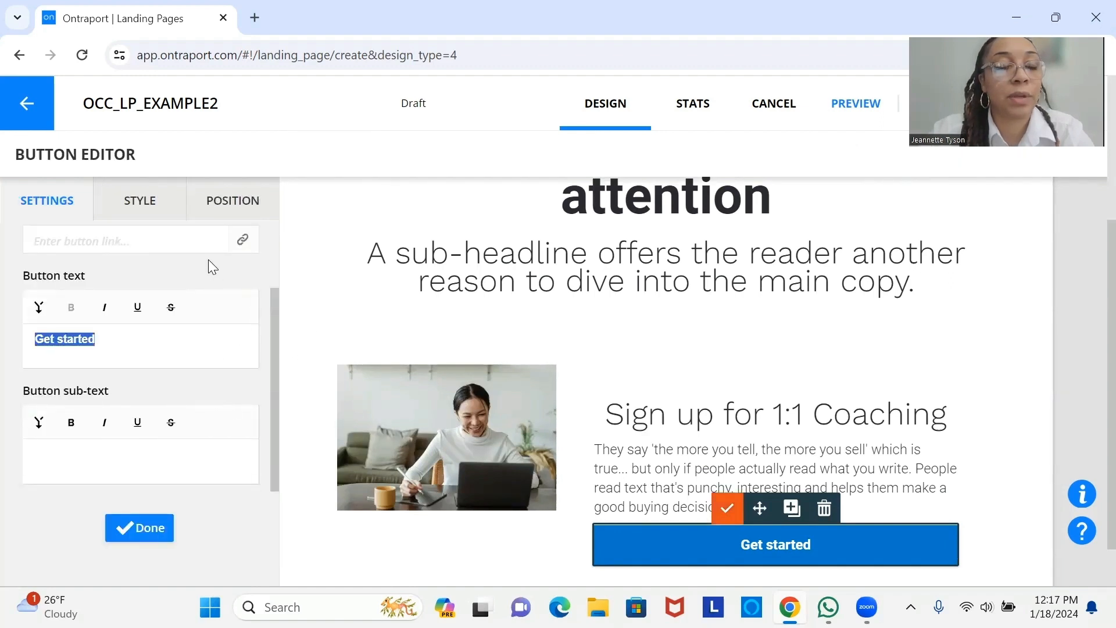
pyautogui.click(150, 232)
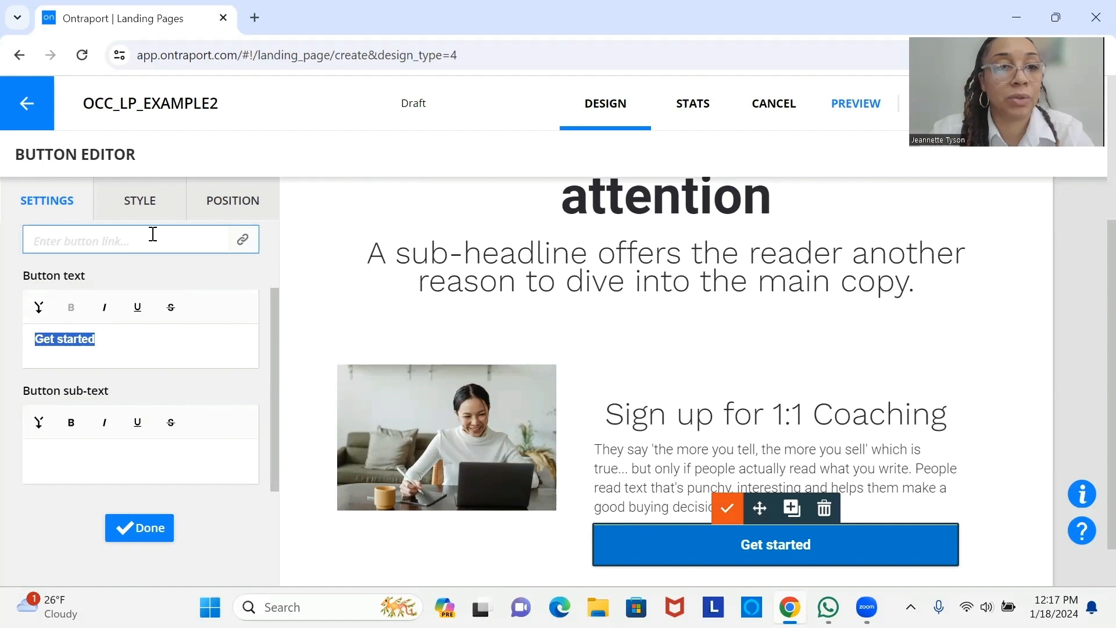
pyautogui.click(152, 233)
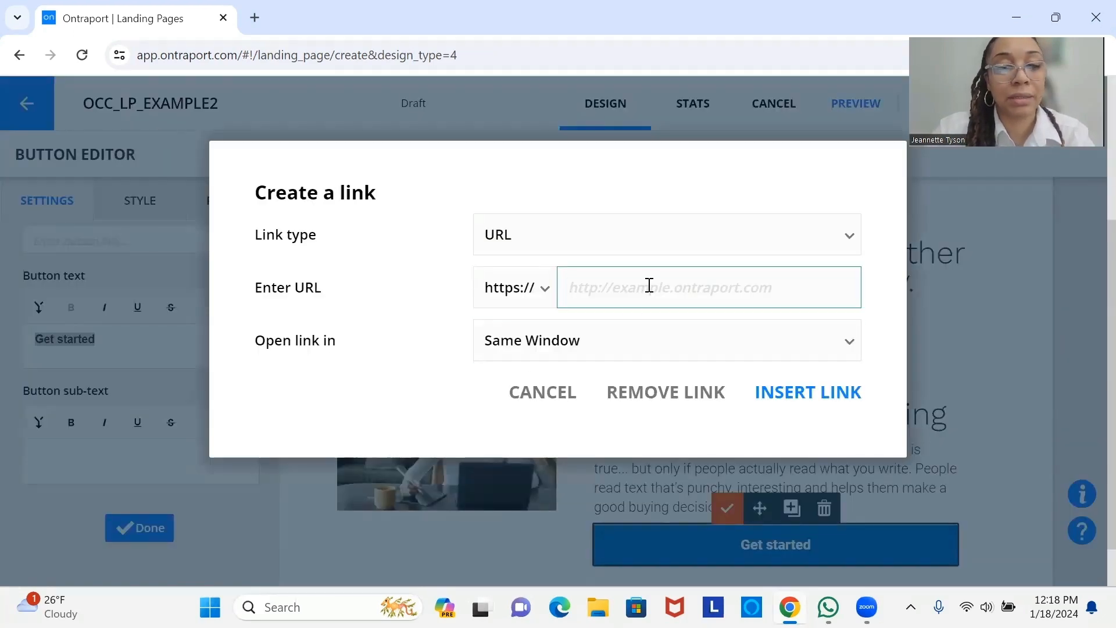
pyautogui.write('v')
pyautogui.press('BackSpace')
pyautogui.write('coachingpage.mytemporarydomain.com/')
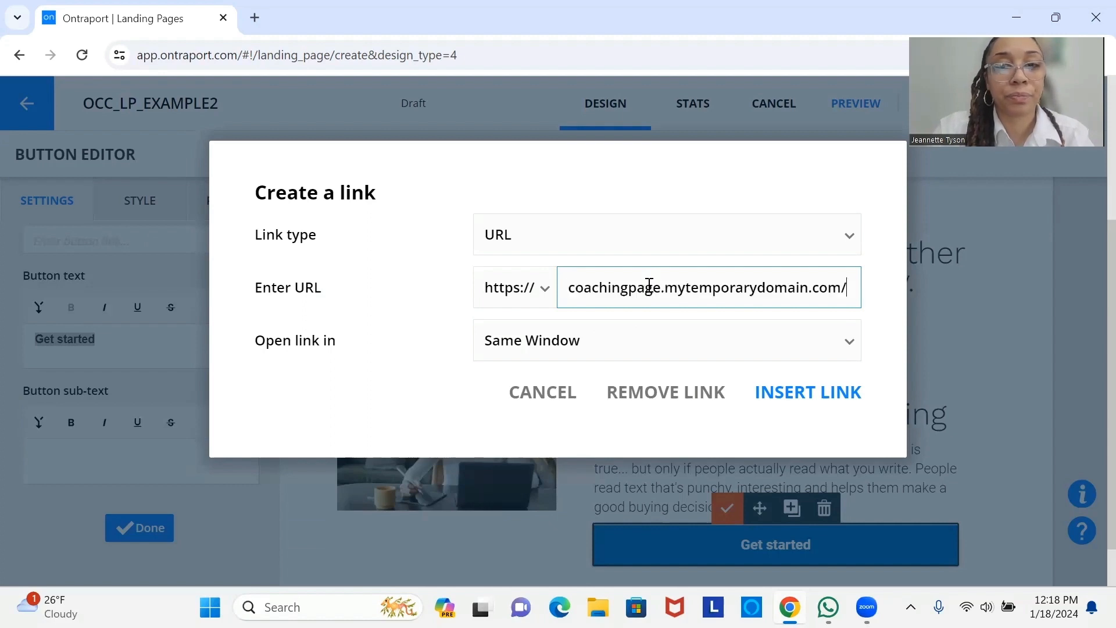
pyautogui.click(802, 394)
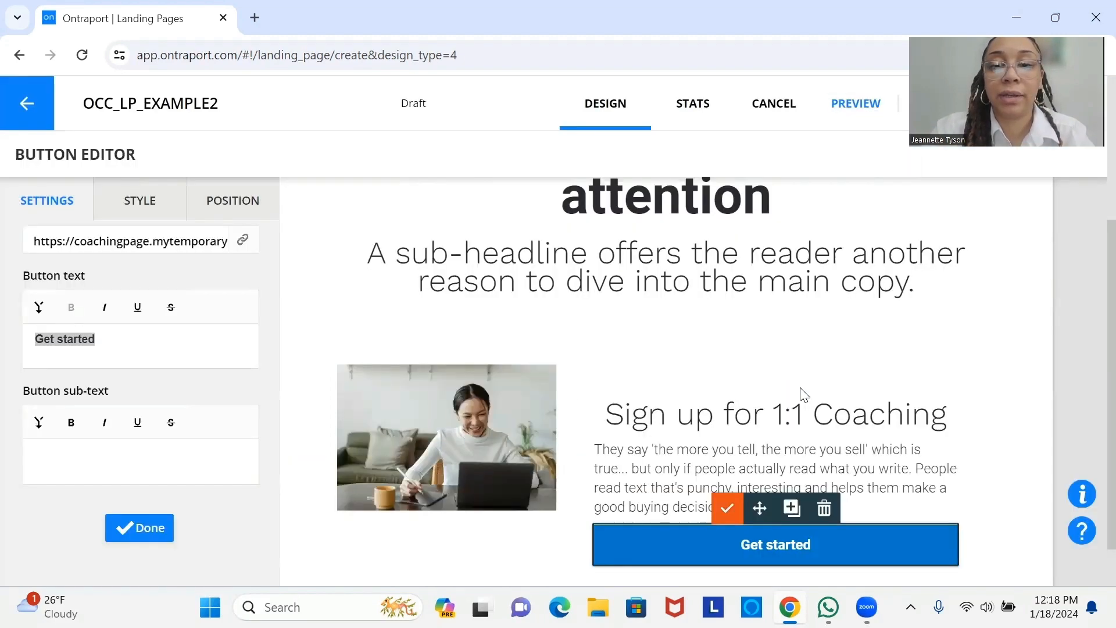
pyautogui.click(729, 512)
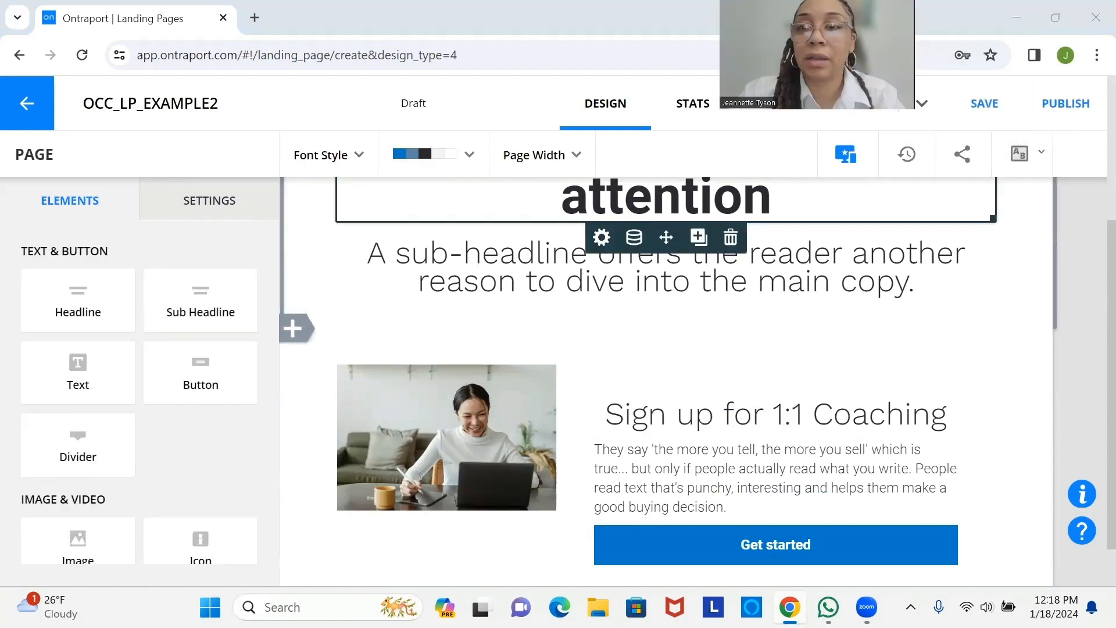
pyautogui.click(999, 111)
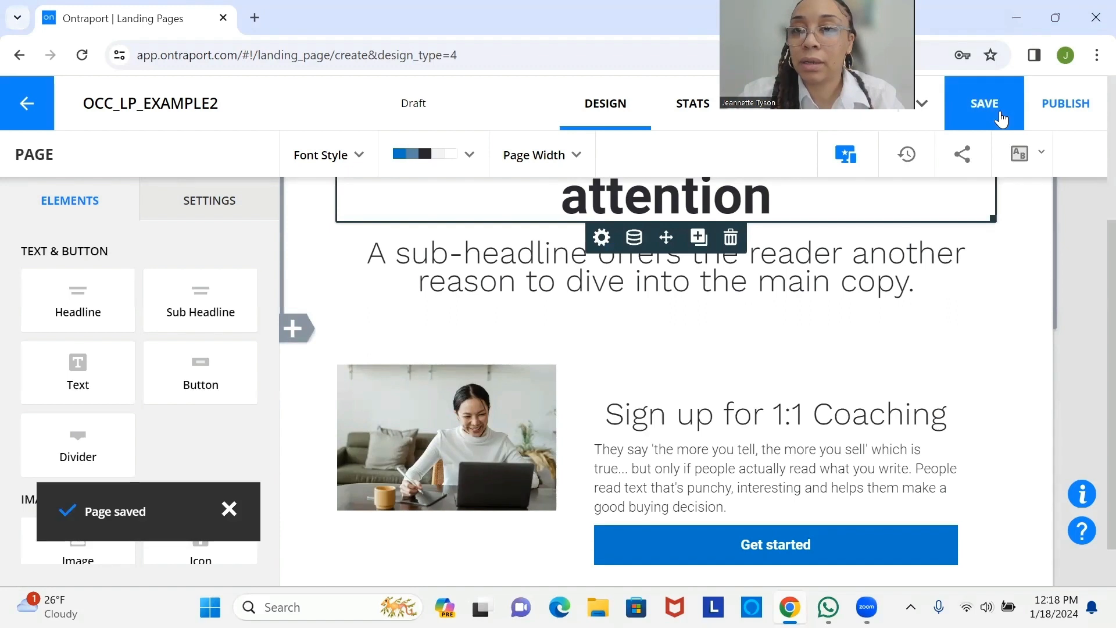
# Replace the sample text of the main headline with "Check Out Our Cool Products!"
pyautogui.scroll(2, 1089, 268)
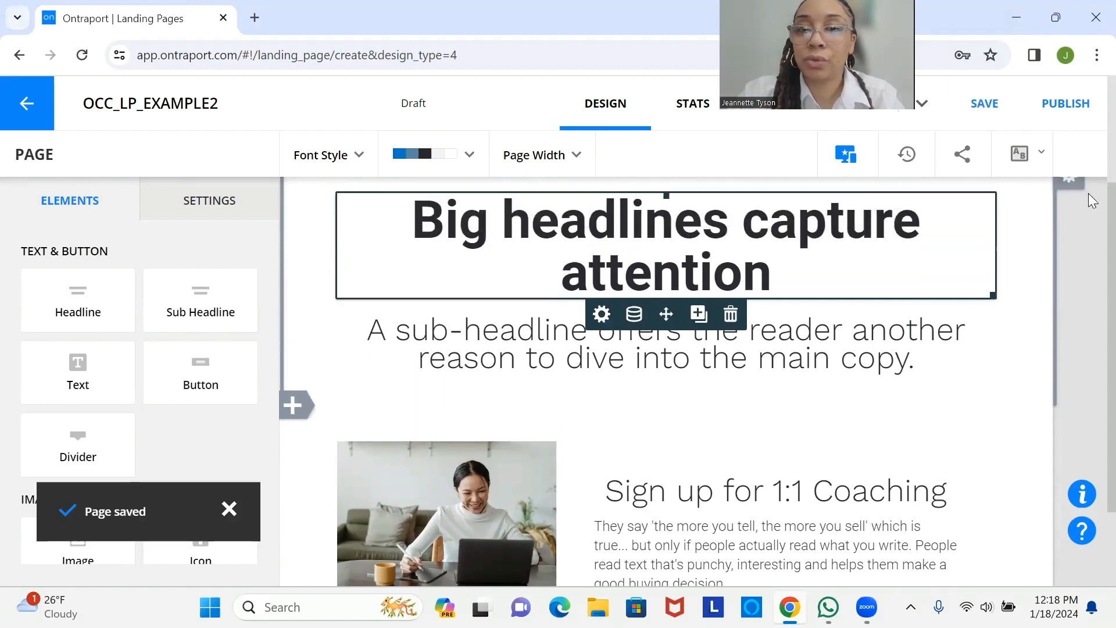
pyautogui.moveTo(779, 353); pyautogui.dragTo(769, 326)
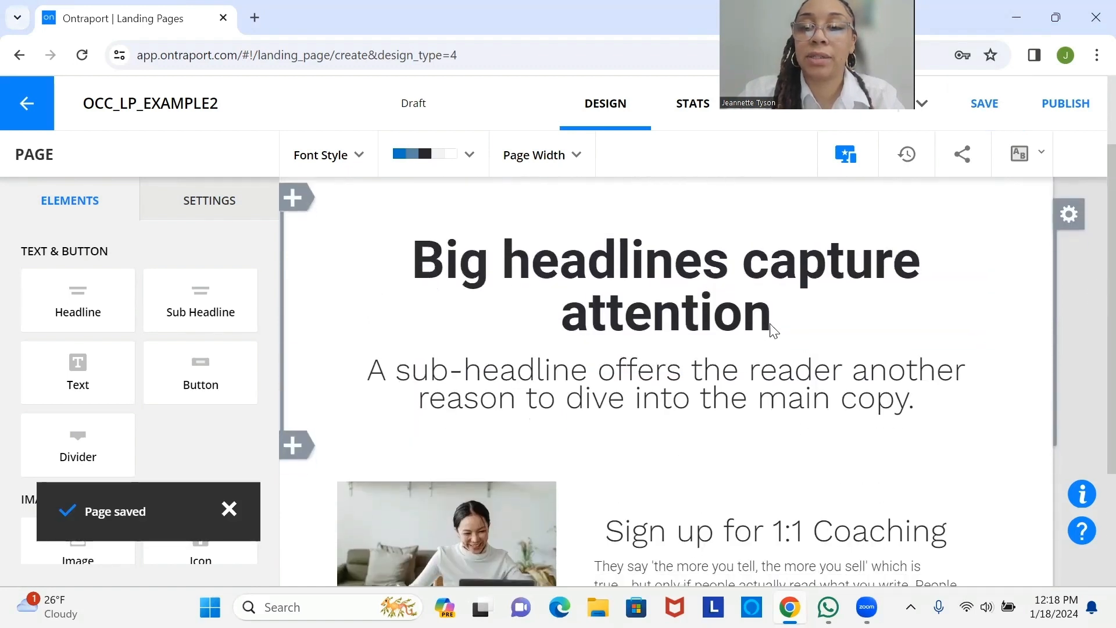
pyautogui.click(767, 322)
pyautogui.click(767, 324)
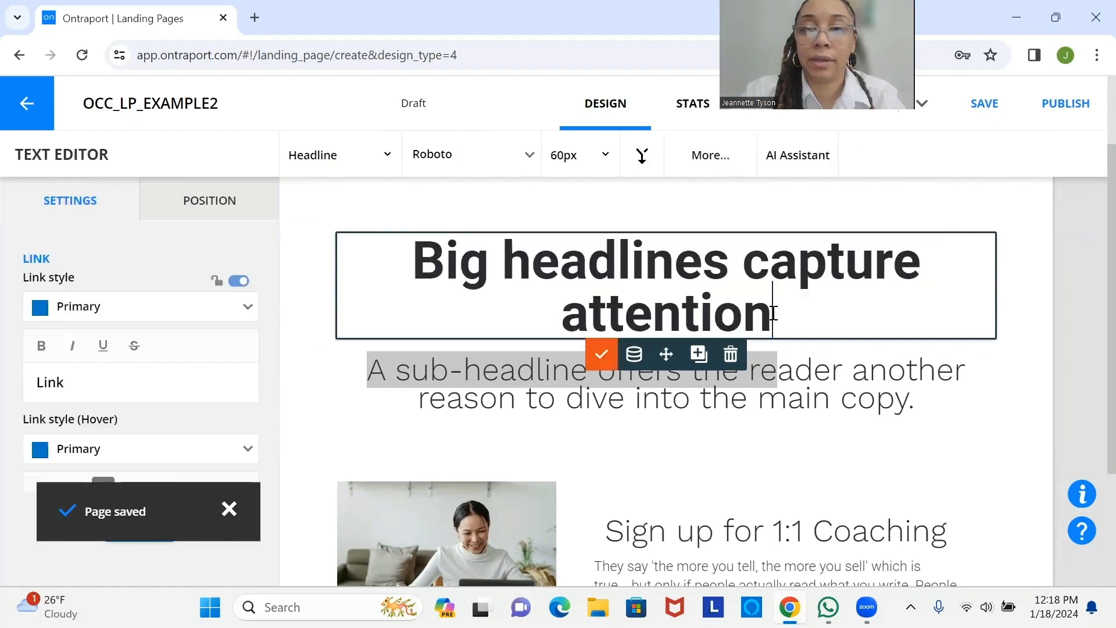
pyautogui.moveTo(763, 326); pyautogui.dragTo(422, 257)
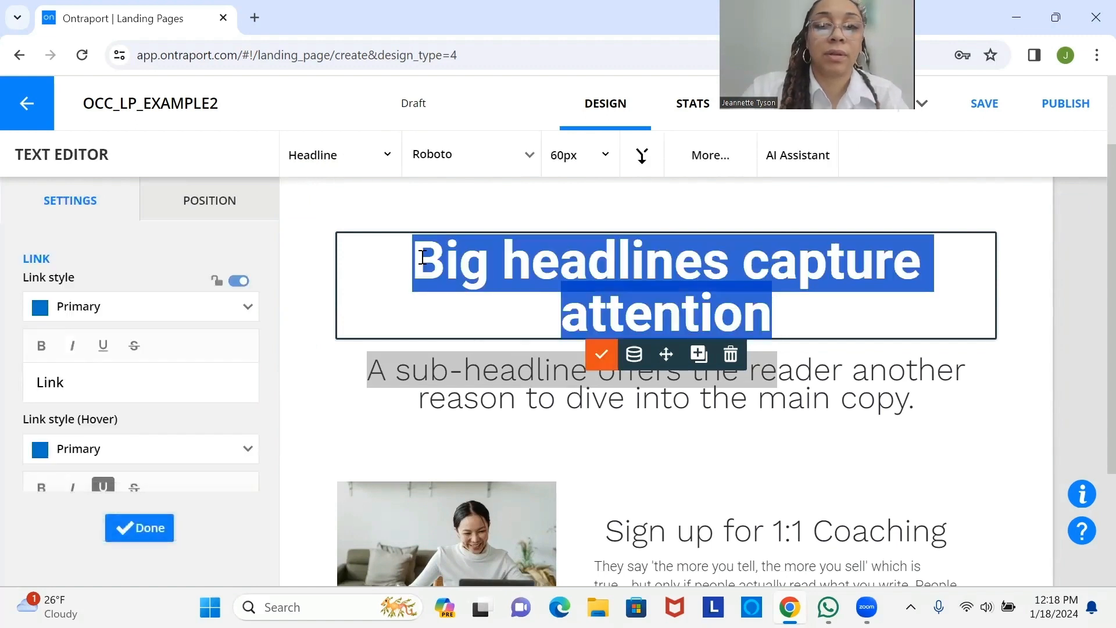
pyautogui.write('Check')
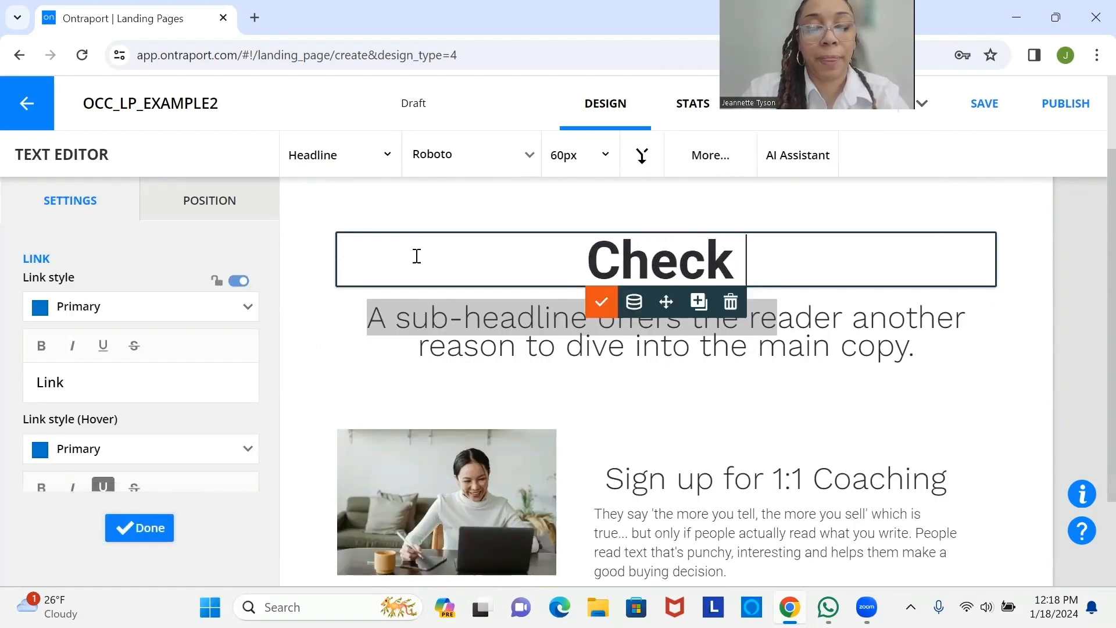
pyautogui.write(' Out O')
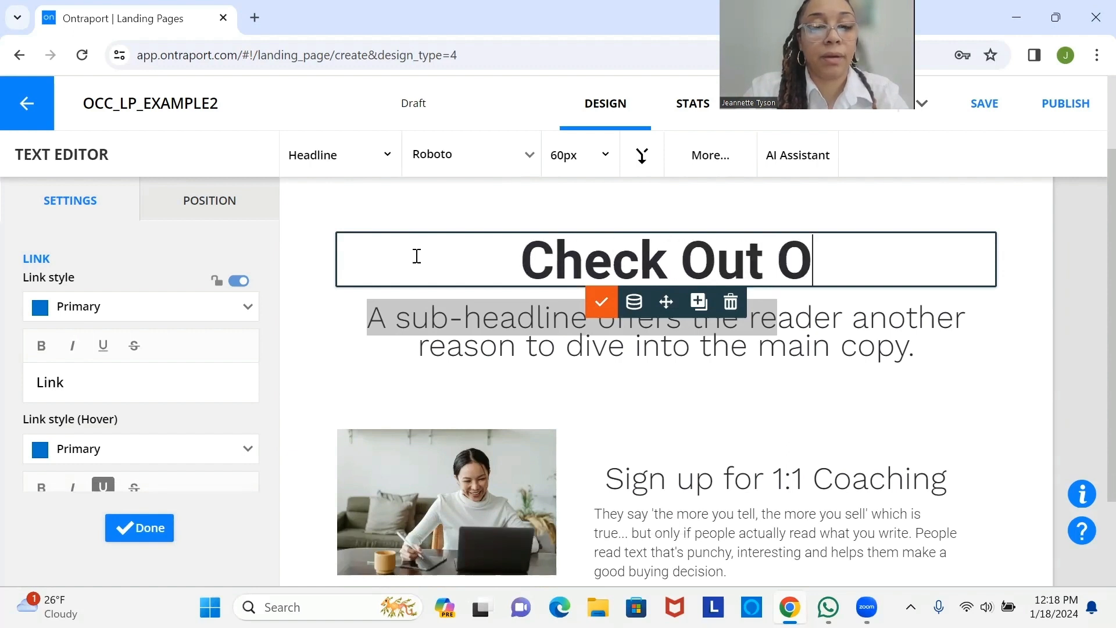
pyautogui.write('ur Cool P')
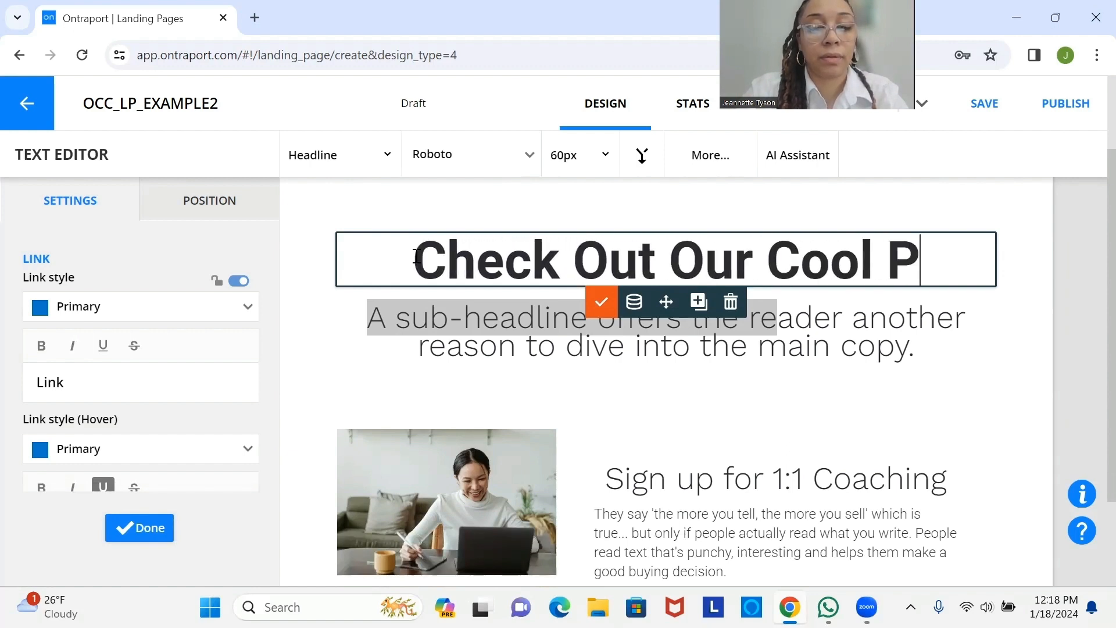
pyautogui.write('roducts')
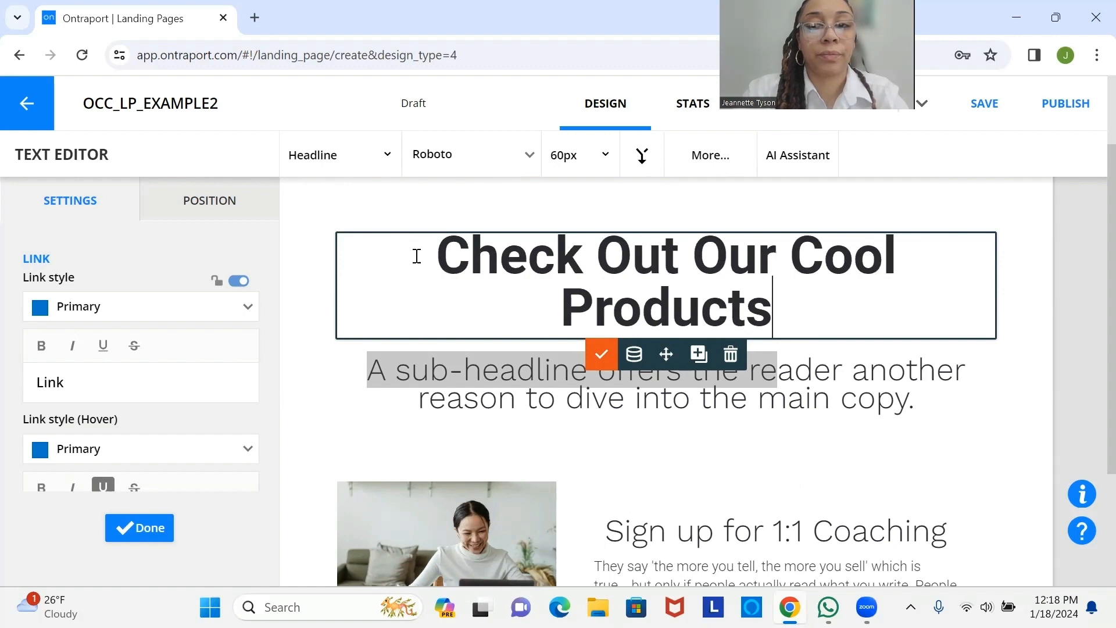
pyautogui.write('!')
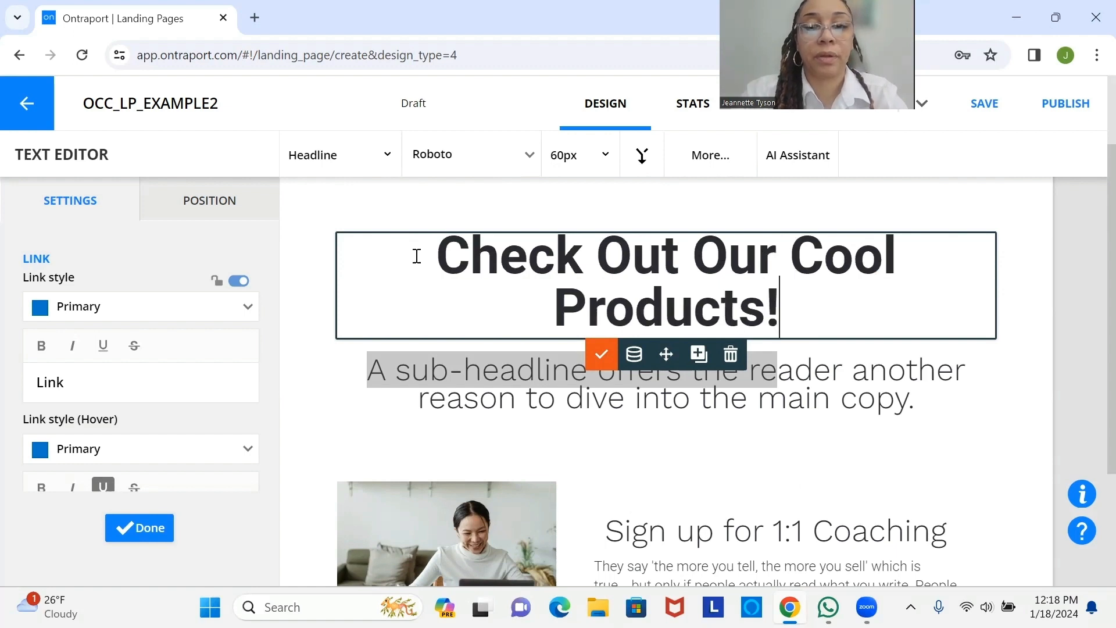
pyautogui.click(602, 355)
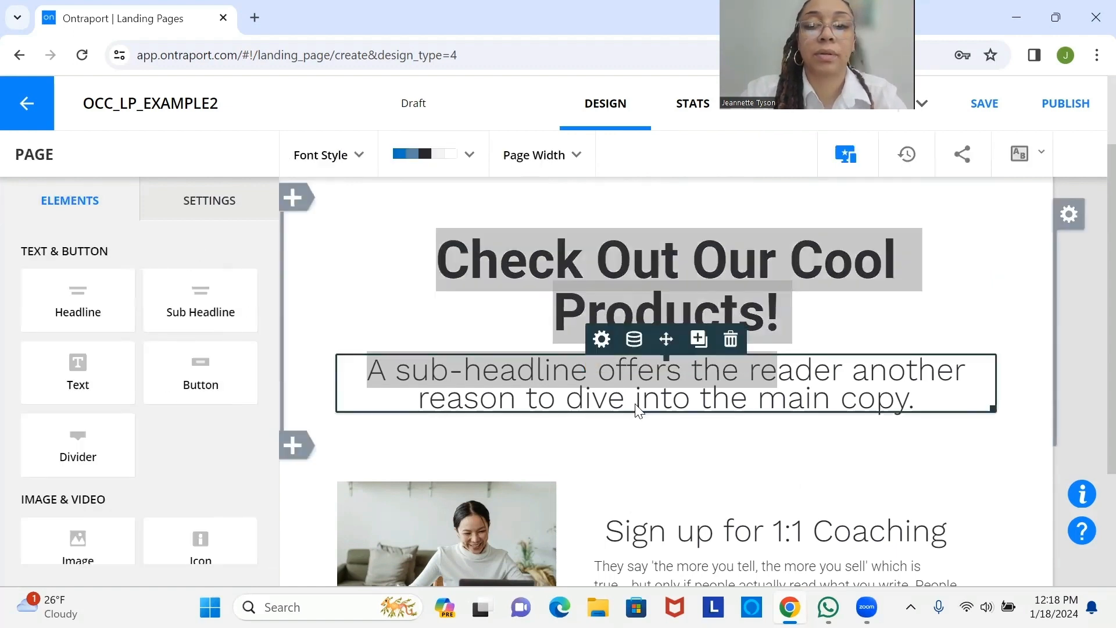
pyautogui.click(833, 379)
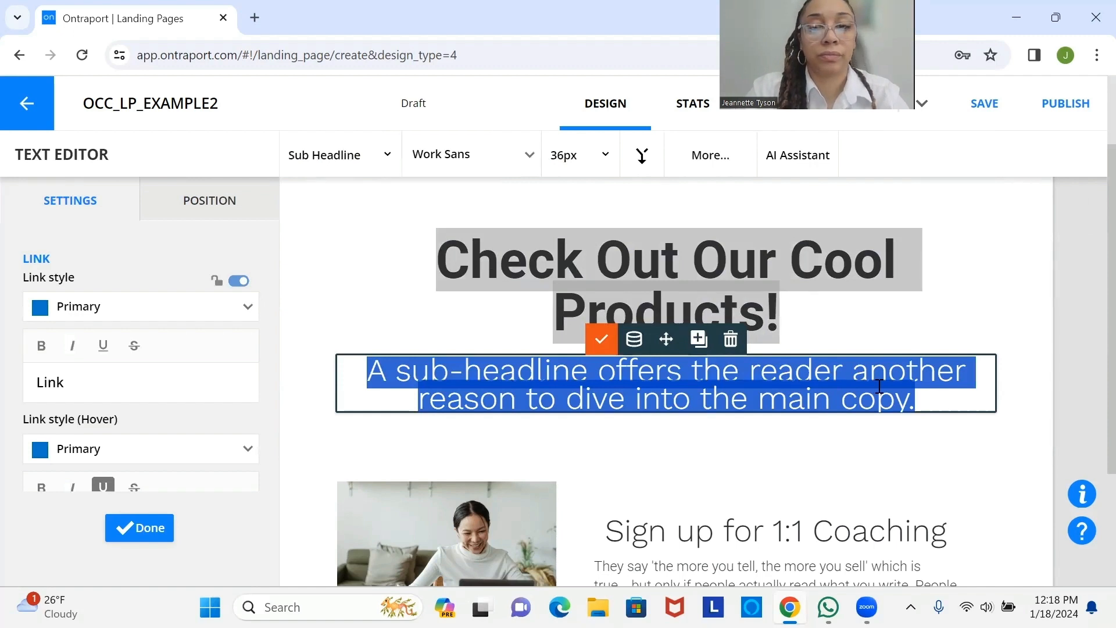
pyautogui.write('Sel')
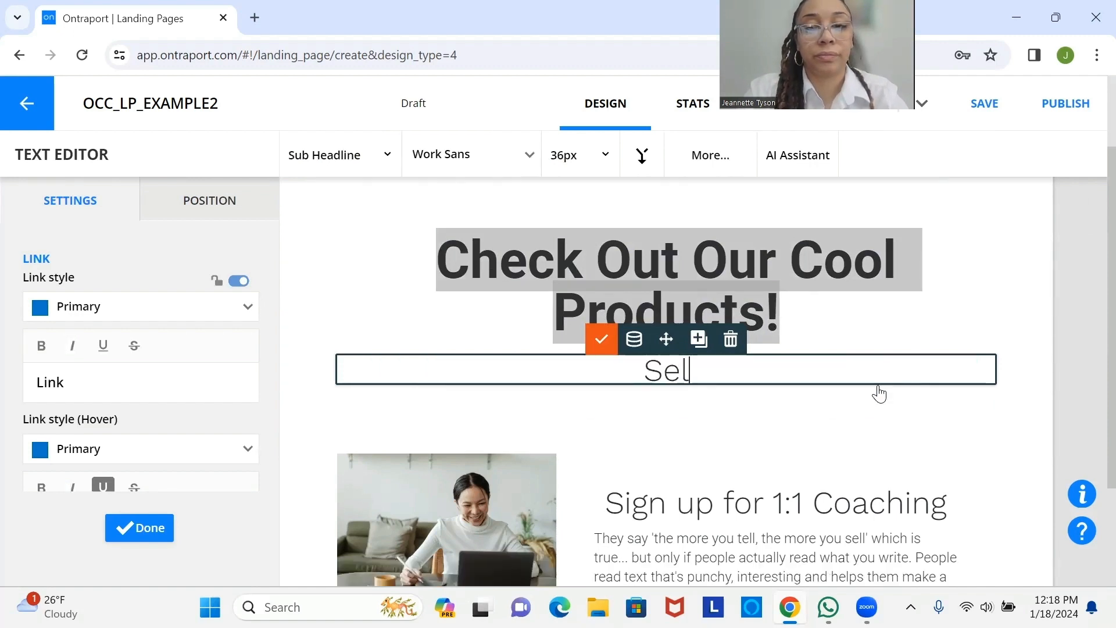
pyautogui.write('ect from th')
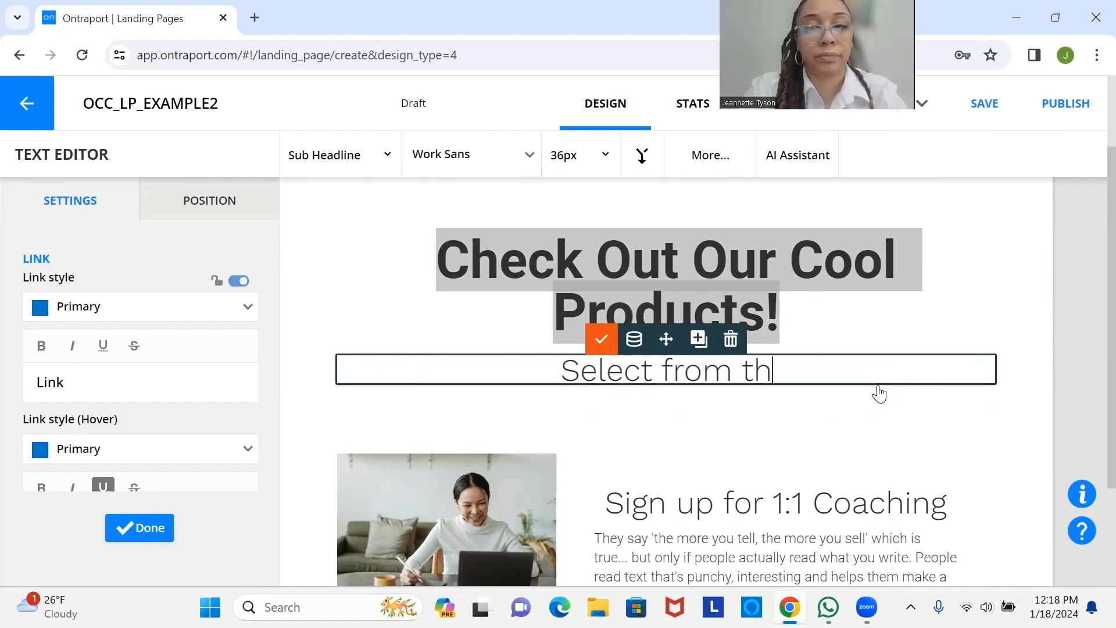
pyautogui.write('e lis')
pyautogui.press('BackSpace')
pyautogui.press('BackSpace')
pyautogui.press('BackSpace')
pyautogui.press('BackSpace')
pyautogui.press('BackSpace')
pyautogui.press('BackSpace')
pyautogui.press('BackSpace')
pyautogui.press('BackSpace')
pyautogui.press('BackSpace')
pyautogui.press('BackSpace')
pyautogui.press('BackSpace')
pyautogui.press('BackSpace')
pyautogui.press('BackSpace')
pyautogui.press('BackSpace')
pyautogui.press('BackSpace')
pyautogui.press('BackSpace')
pyautogui.press('BackSpace')
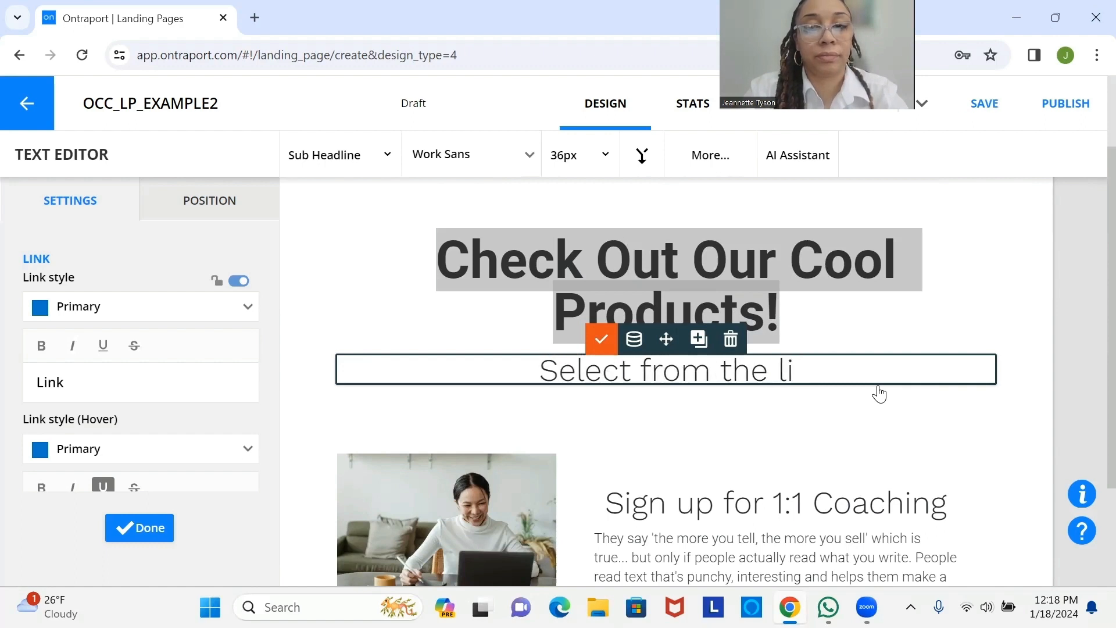
pyautogui.press('BackSpace')
pyautogui.press('BackSpace')
# Enter "We can't wait to work with you!" as the sub-headline below the main headline and save the page
pyautogui.write('W')
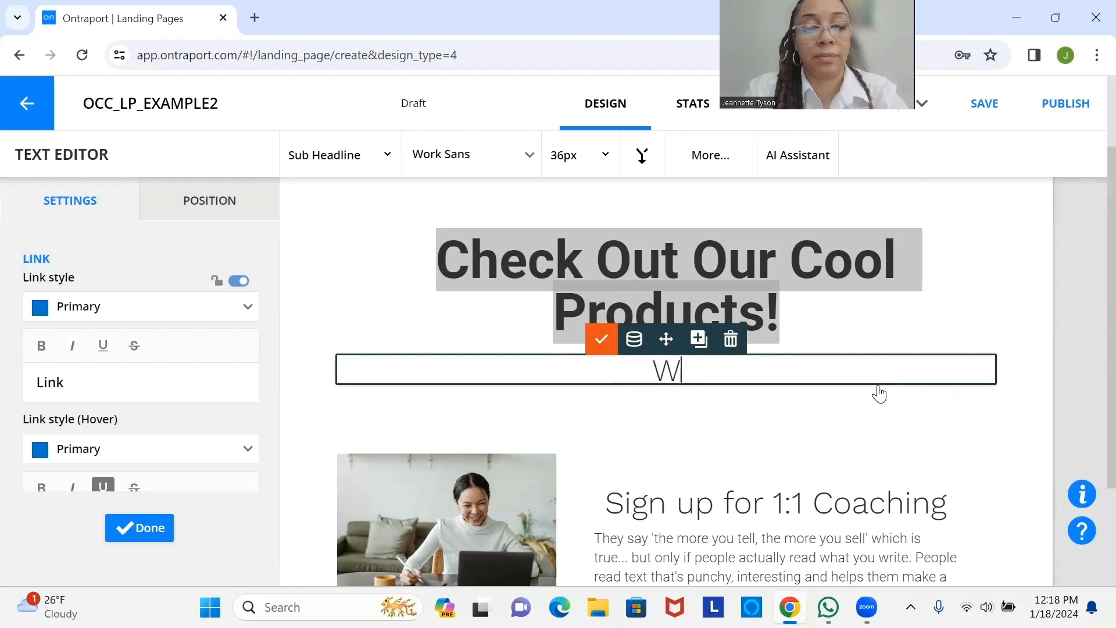
pyautogui.write("e can't ")
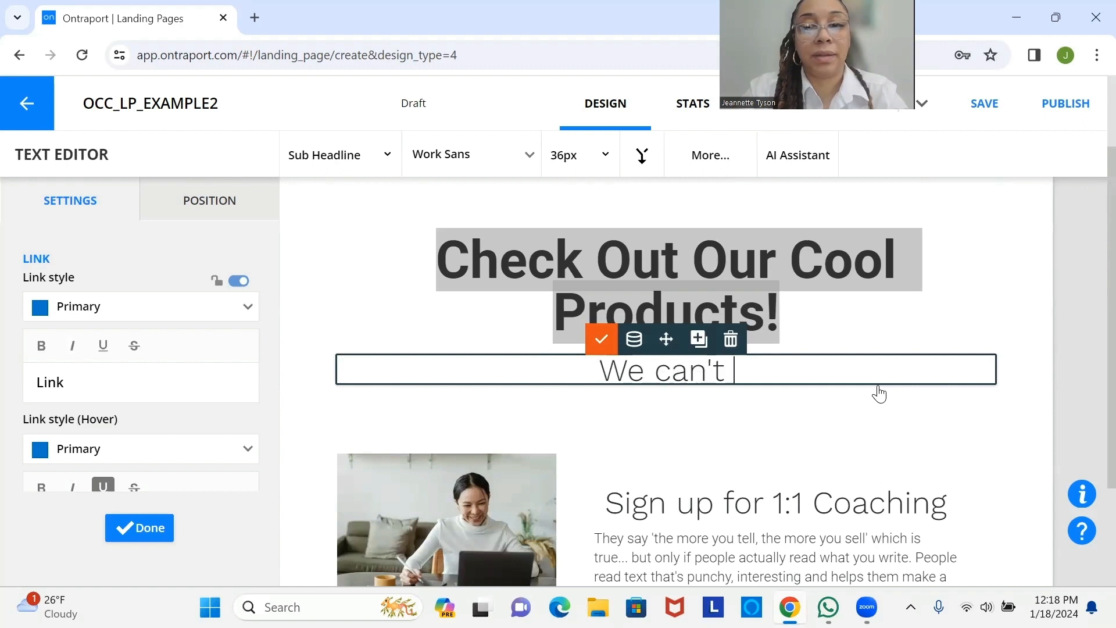
pyautogui.write('wait to wo')
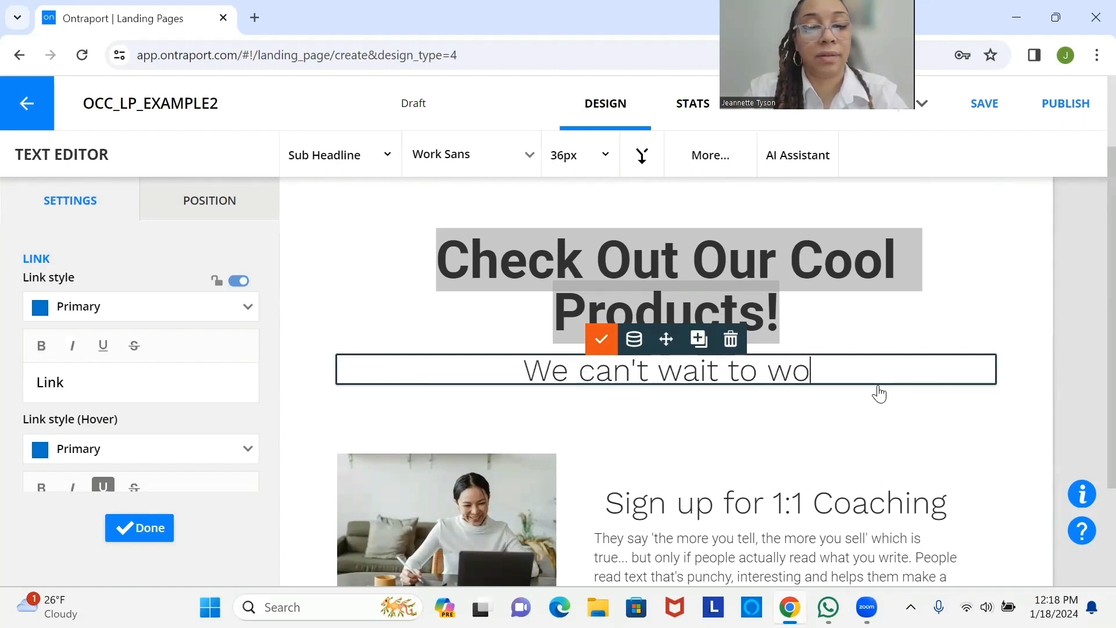
pyautogui.write('rk with you')
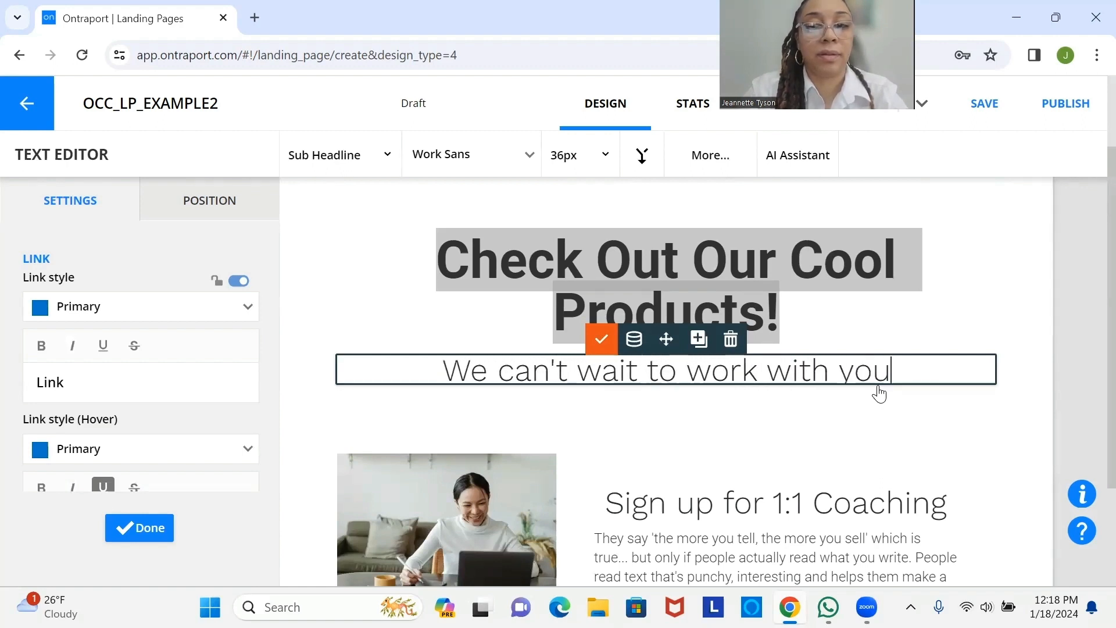
pyautogui.write('!')
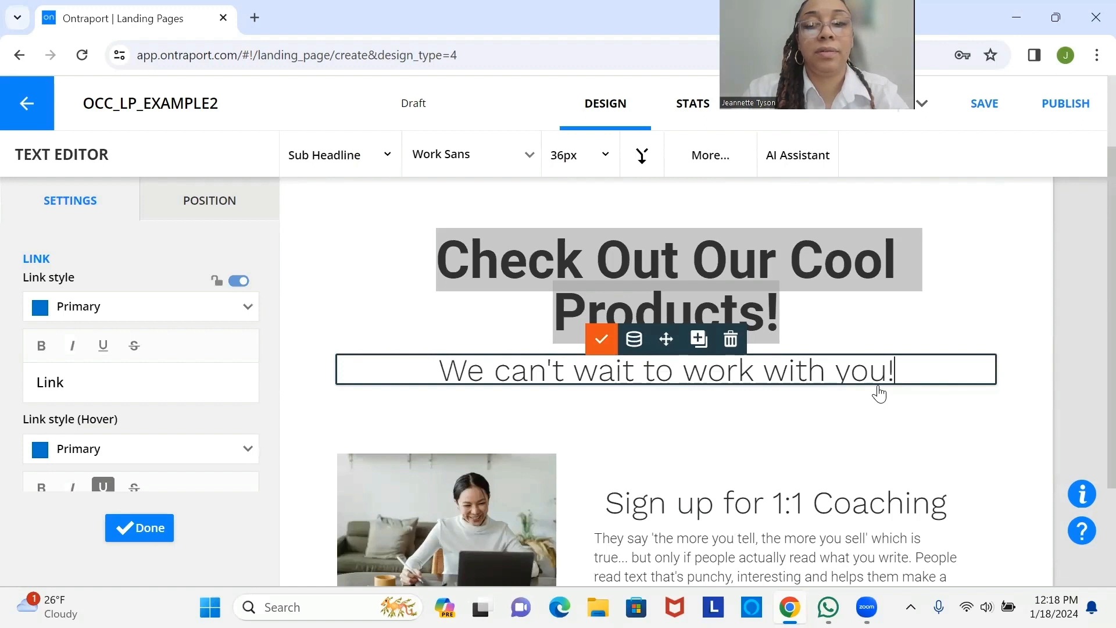
pyautogui.click(602, 339)
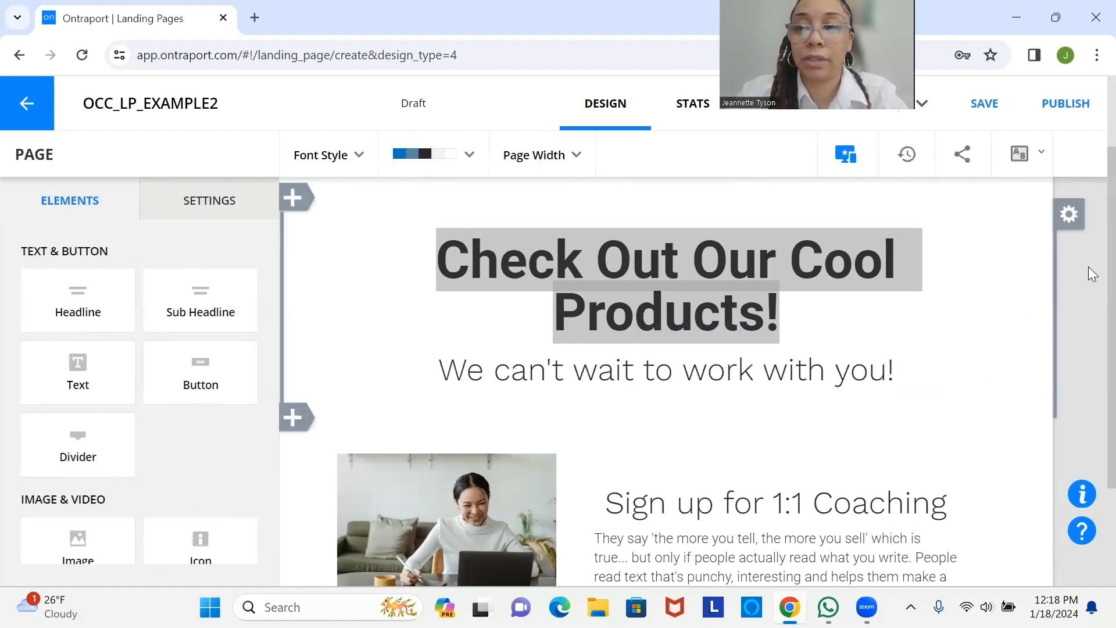
pyautogui.scroll(-3, 1092, 289)
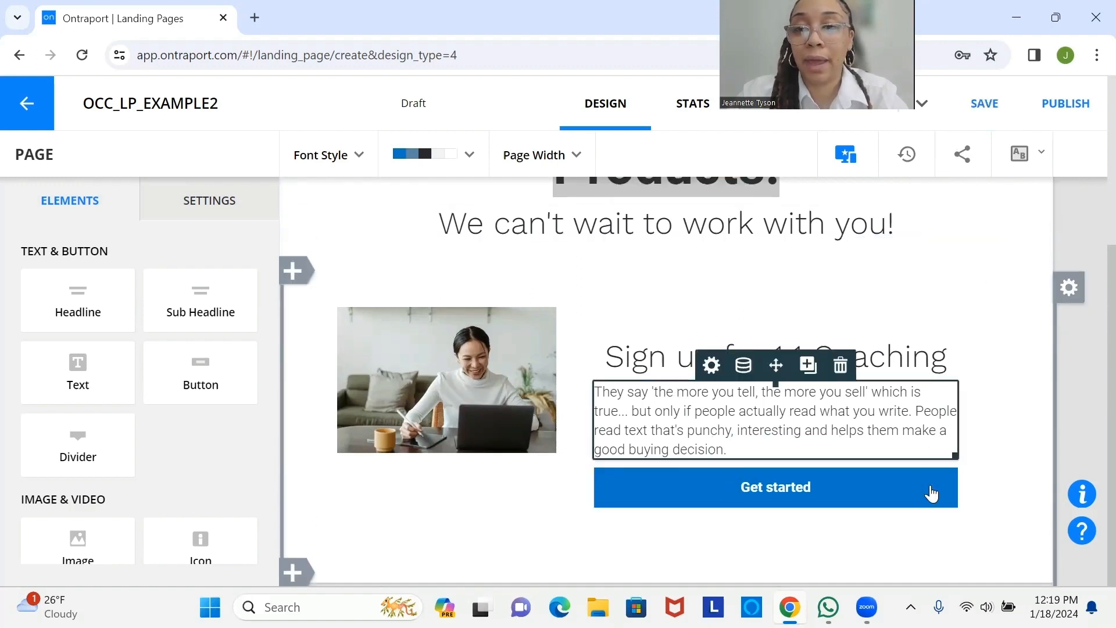
pyautogui.click(1001, 116)
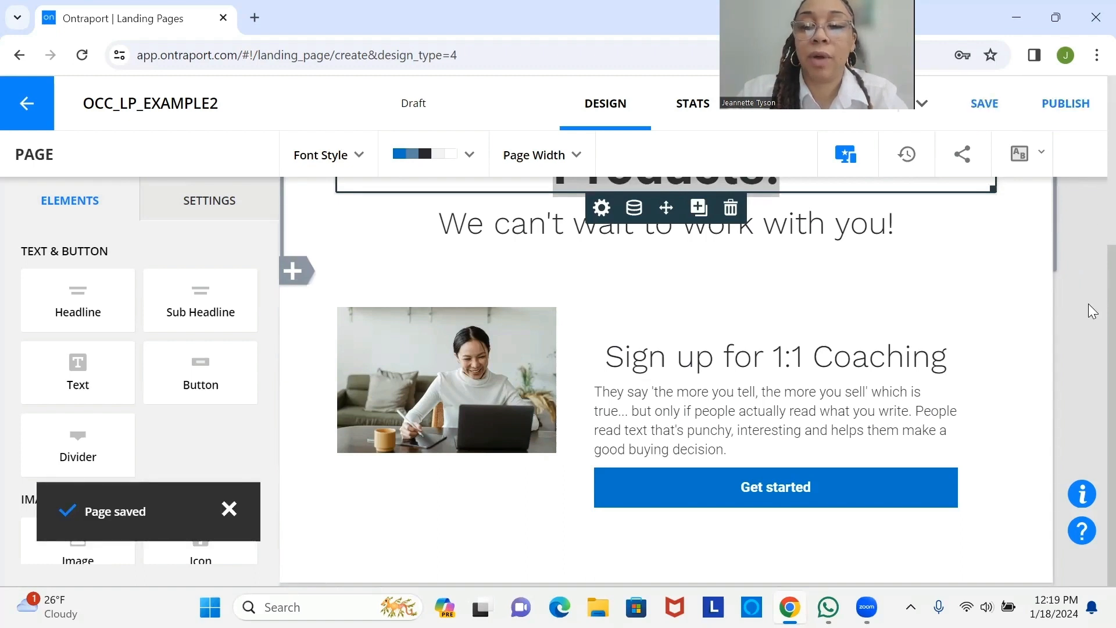
# Duplicate the block containing the photo, the "Sign up for 1:1 Coaching" sub-headline and the button
pyautogui.click(605, 449)
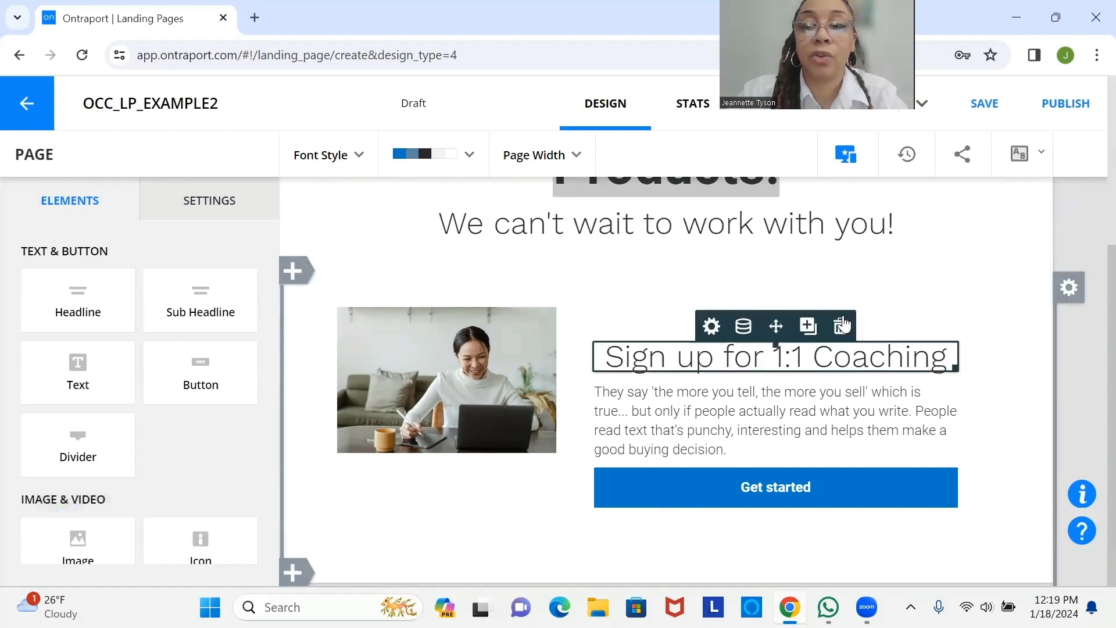
pyautogui.click(1069, 289)
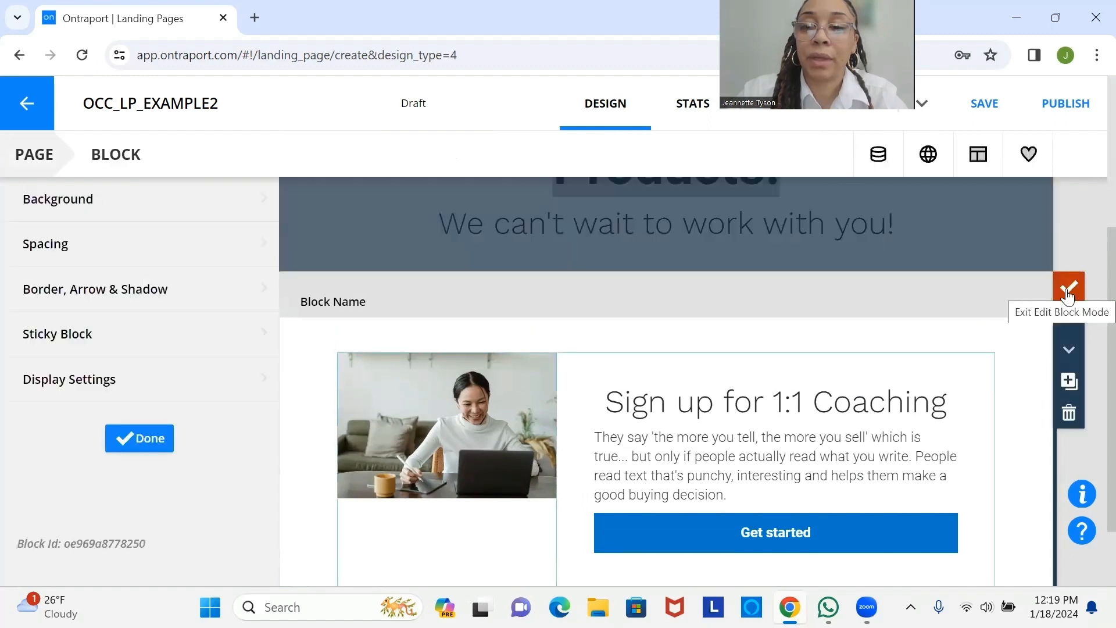
pyautogui.click(1075, 384)
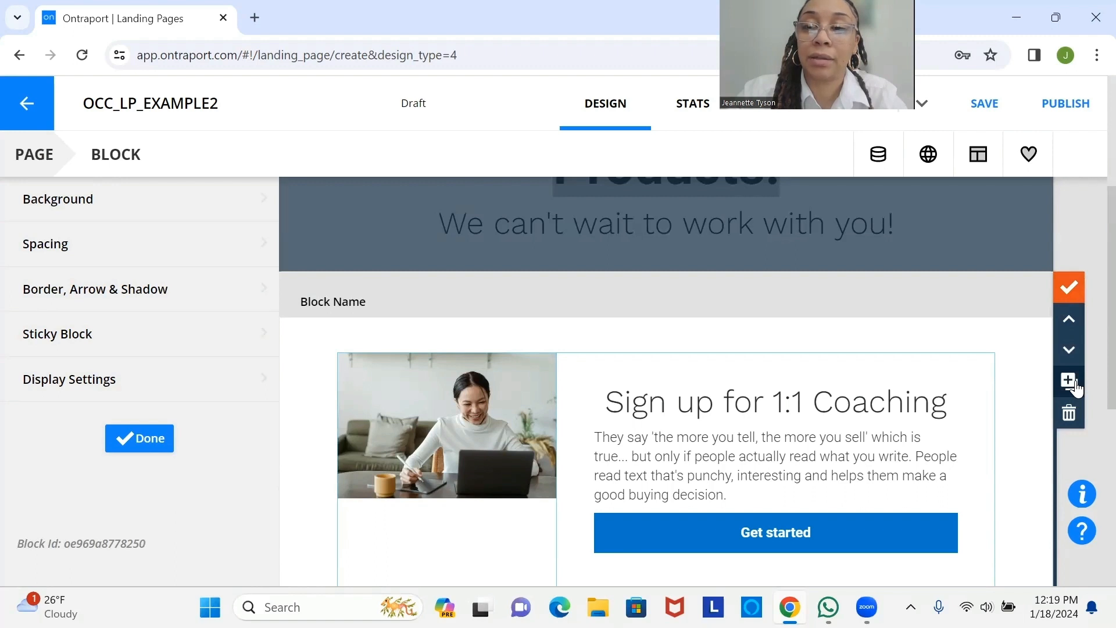
pyautogui.scroll(-4, 1089, 350)
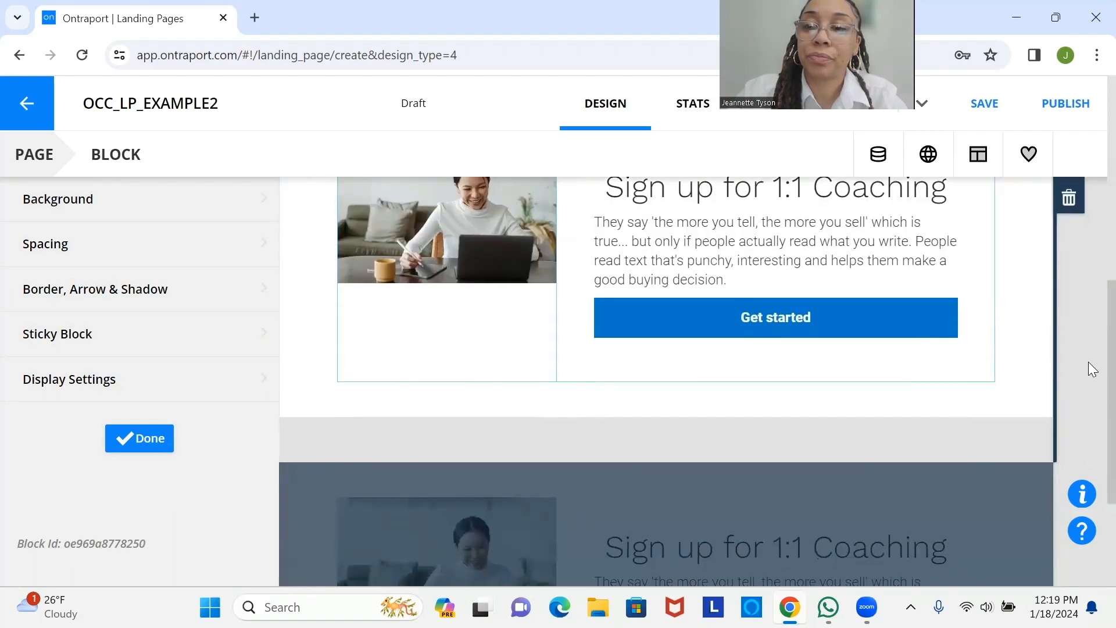
pyautogui.scroll(5, 1091, 362)
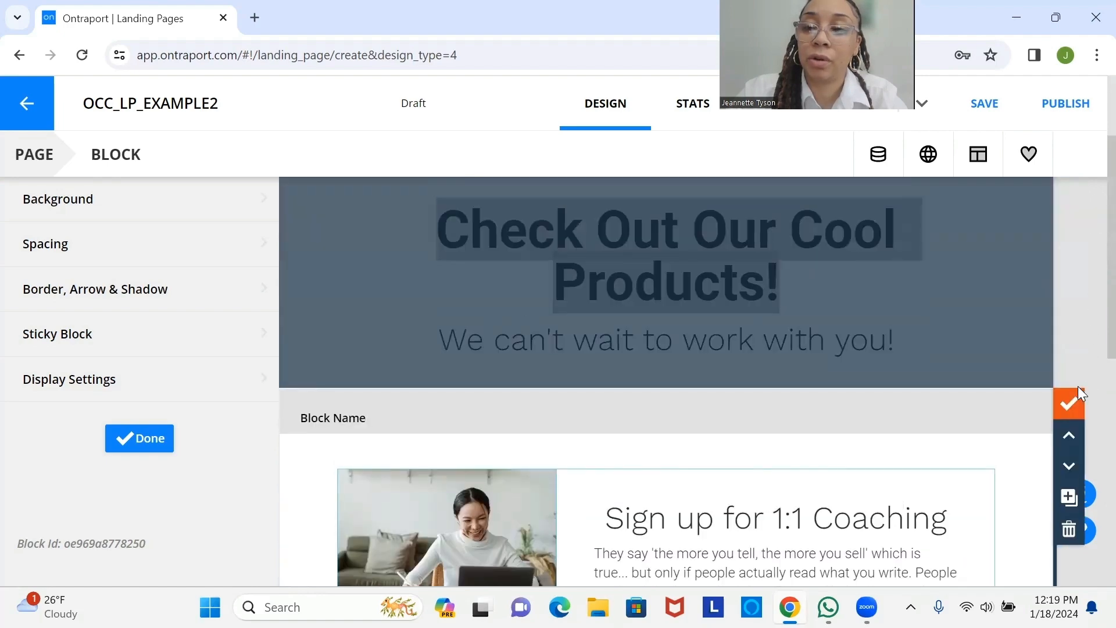
pyautogui.click(1078, 402)
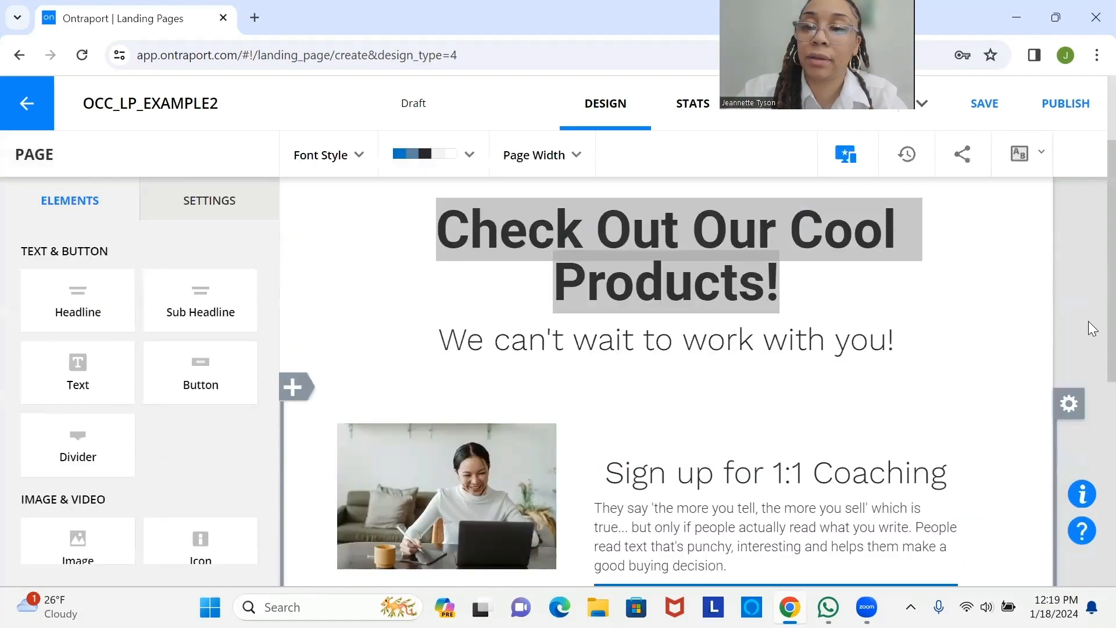
# Replace the sub-headline in the duplicated block with "Join Our Webinar!"
pyautogui.scroll(-6, 1089, 361)
pyautogui.scroll(-3, 1088, 455)
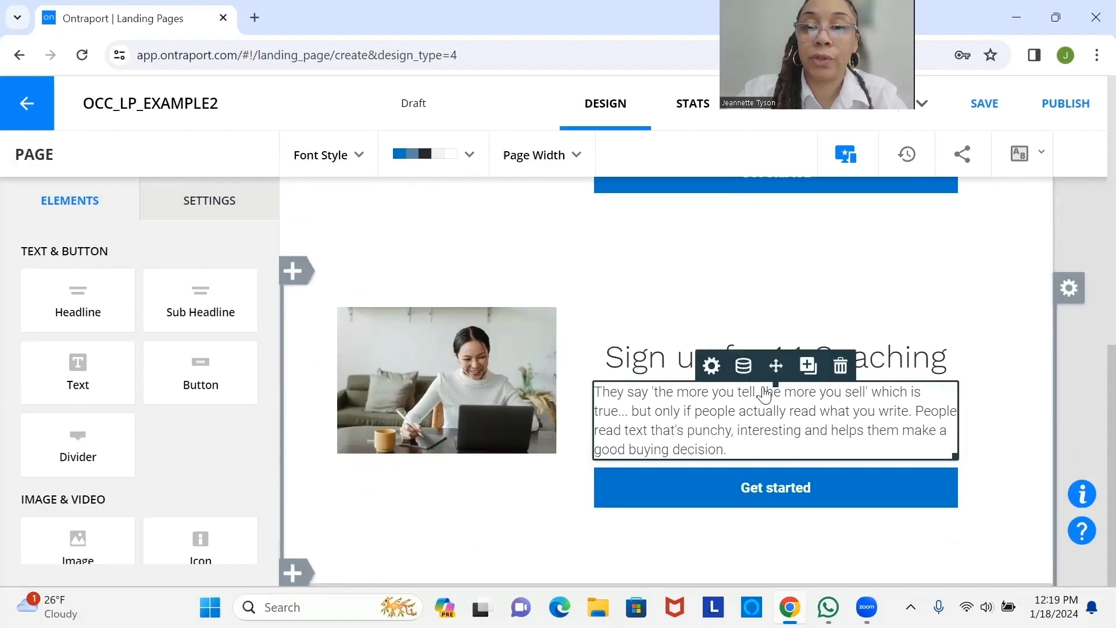
pyautogui.click(949, 361)
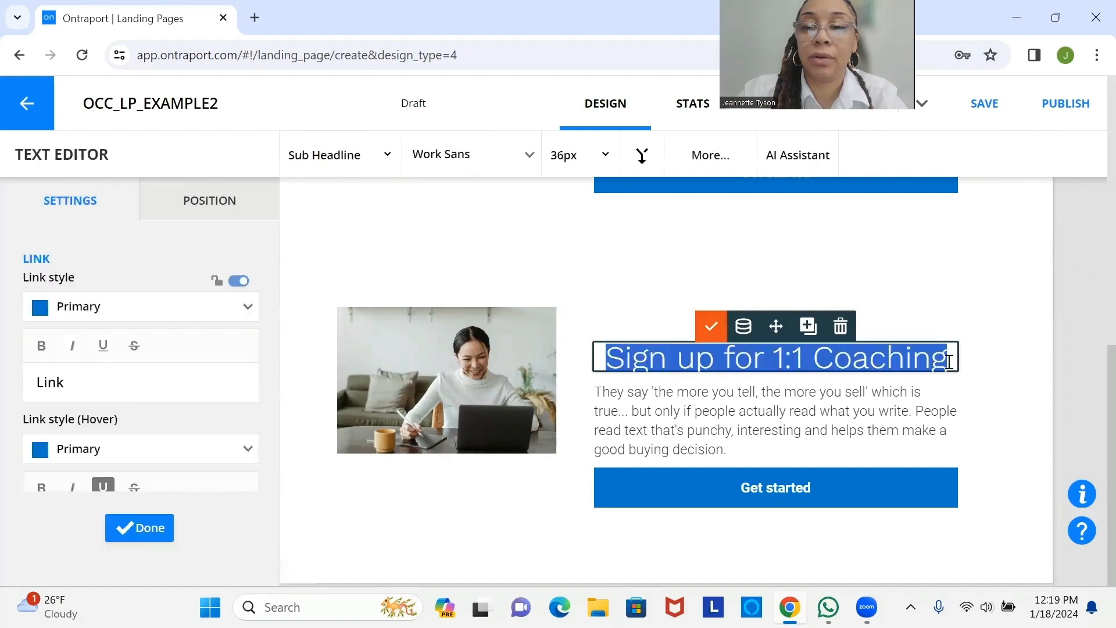
pyautogui.write('Join ')
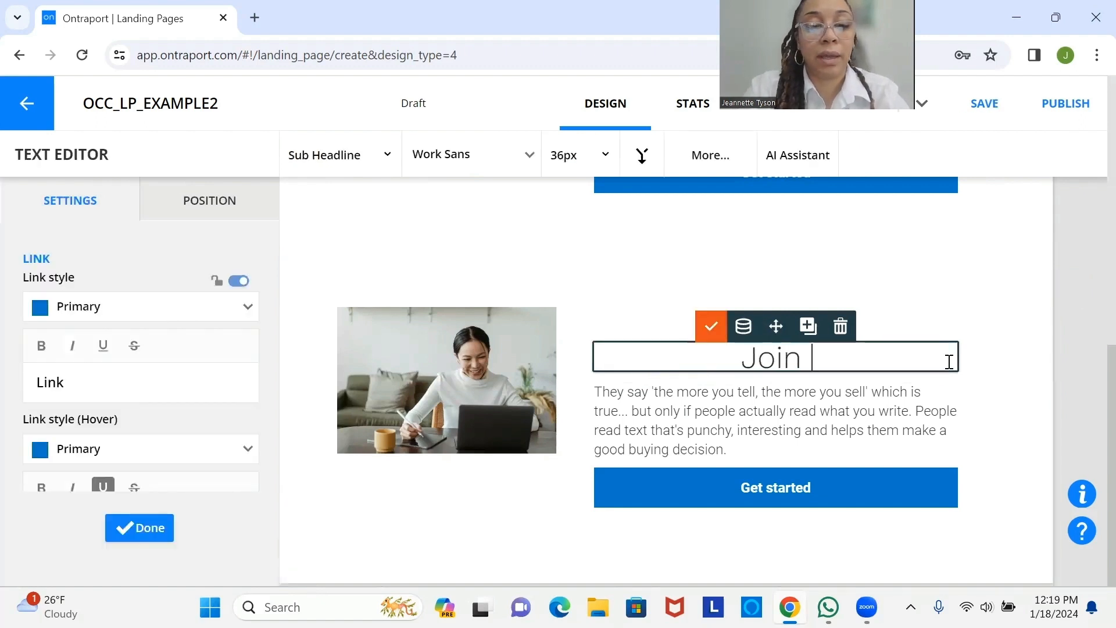
pyautogui.write('Our')
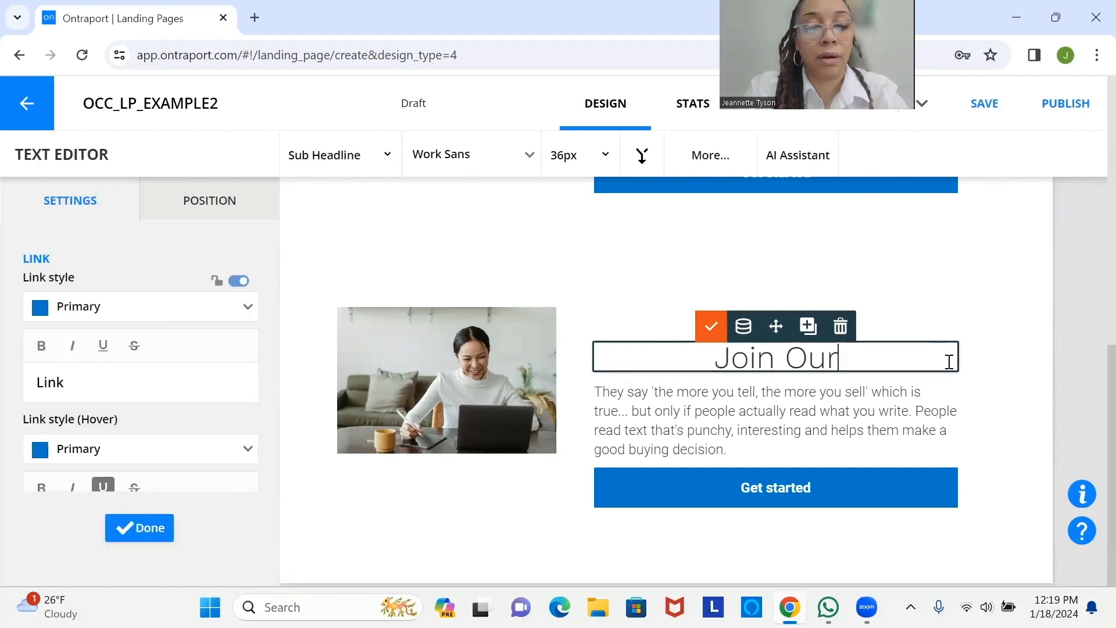
pyautogui.write(' Webina')
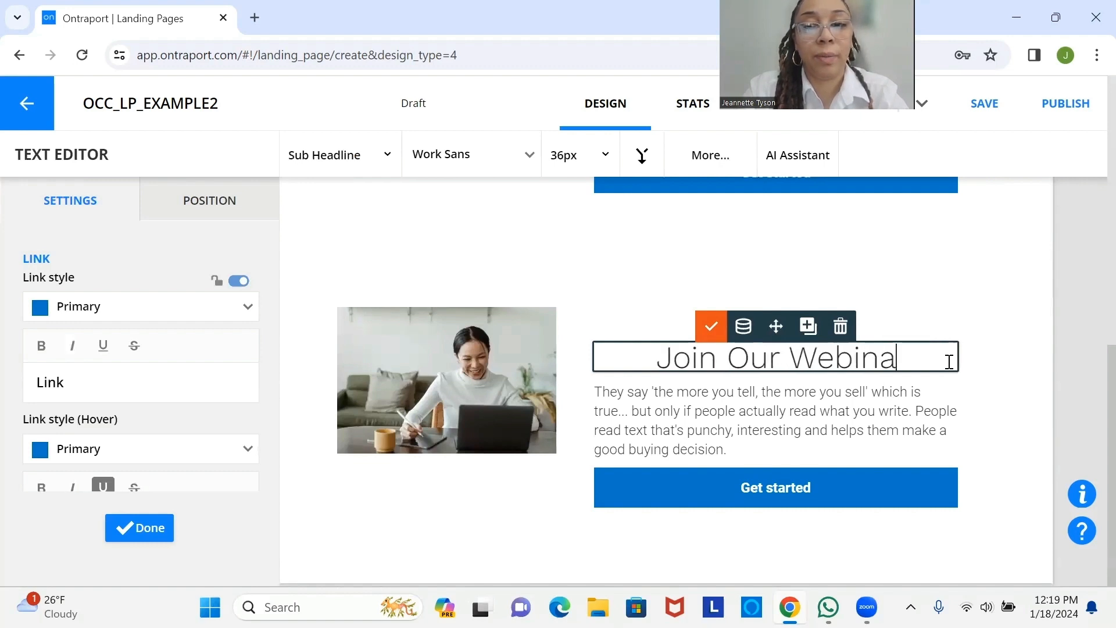
pyautogui.write('r!')
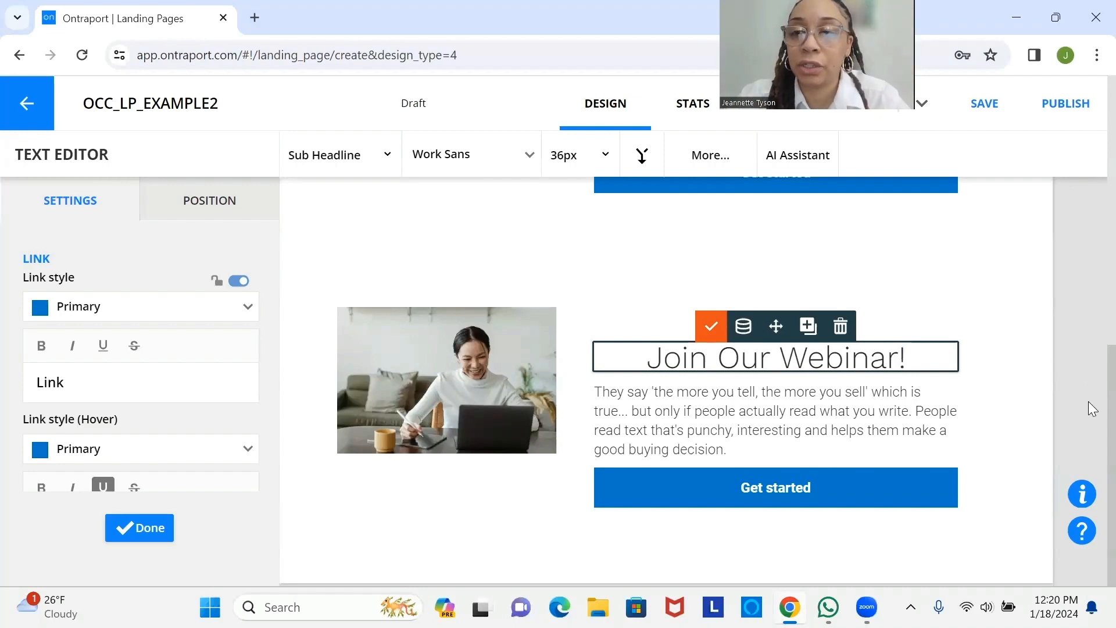
# Open the settings of the "Get started" button in the webinar block and save the page
pyautogui.scroll(3, 1089, 353)
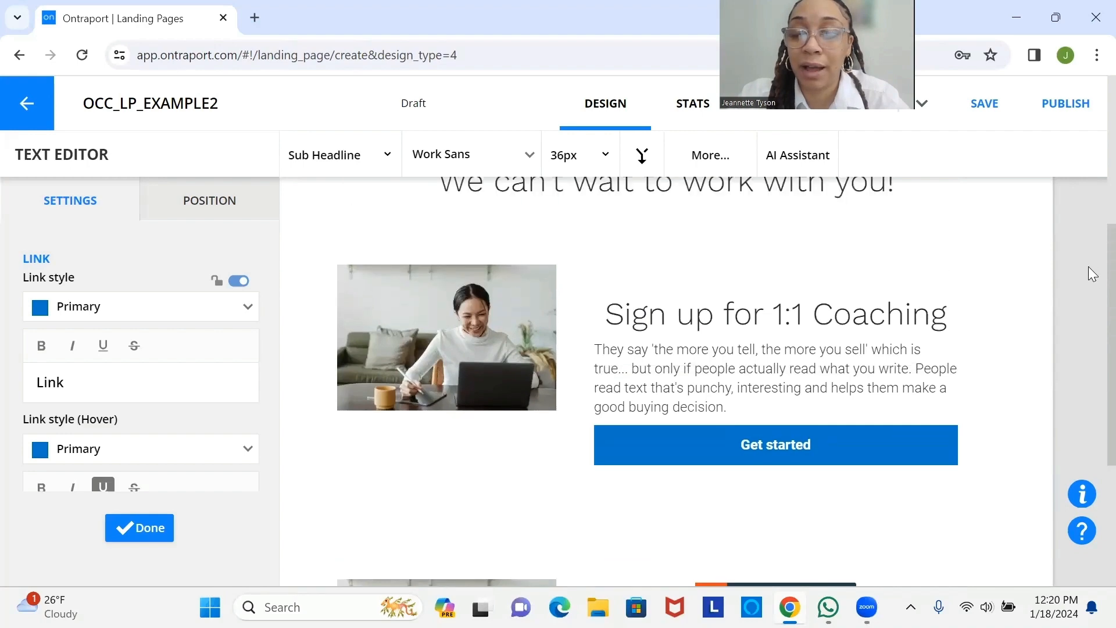
pyautogui.scroll(-3, 1088, 366)
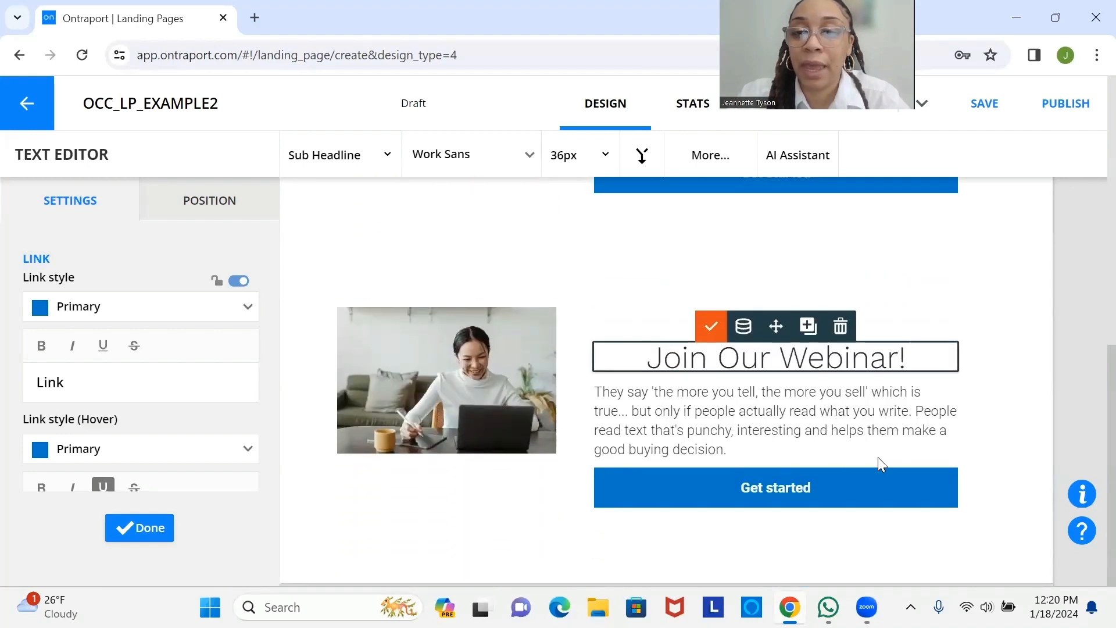
pyautogui.click(806, 483)
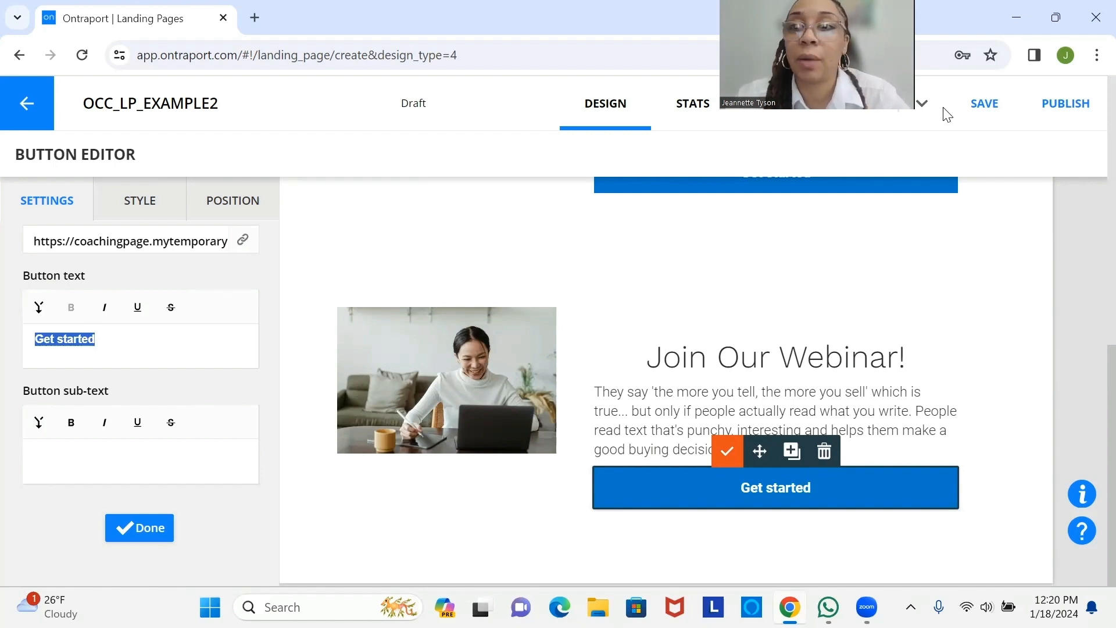
pyautogui.click(984, 105)
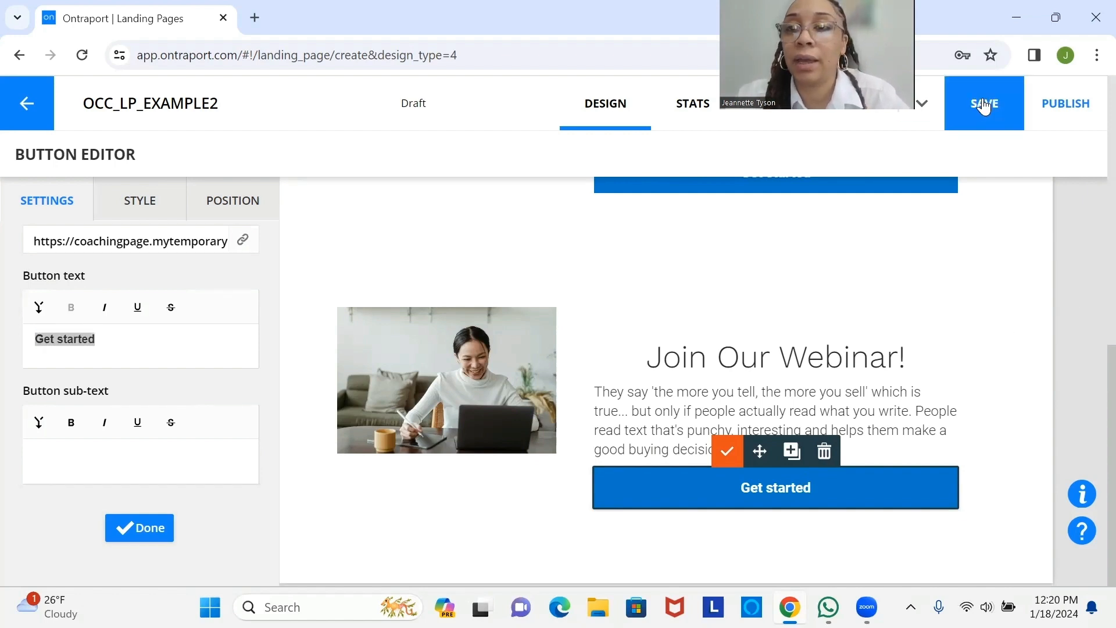
# Publish the page on Ontraport's own domain with subdomain "products" and domain ".temporary-domains.com", and open the published page
pyautogui.click(1073, 106)
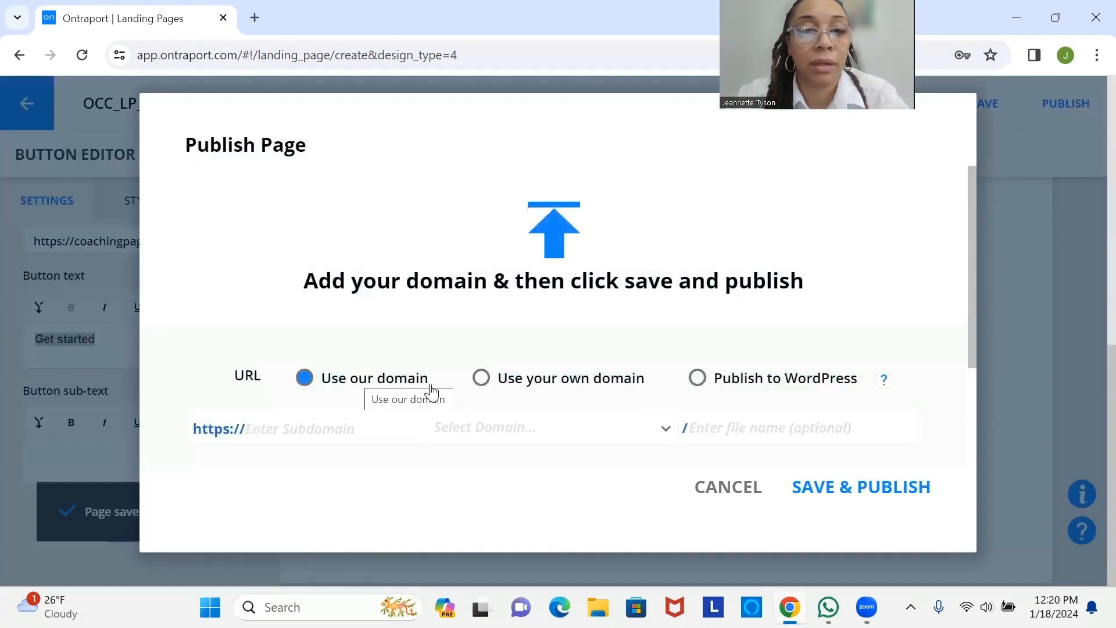
pyautogui.click(346, 423)
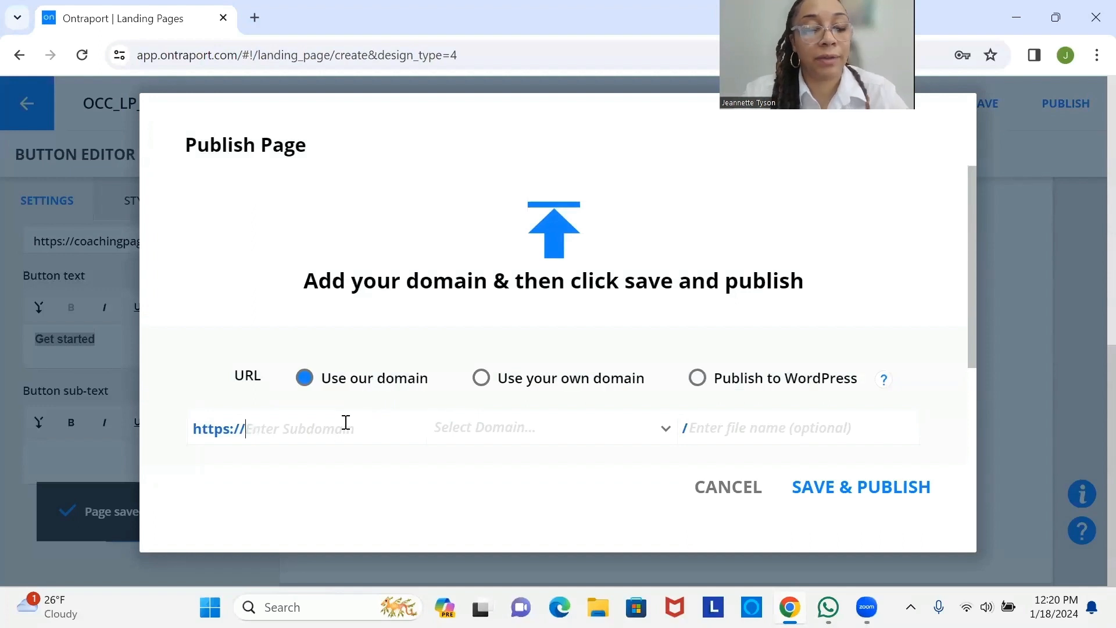
pyautogui.write('prod')
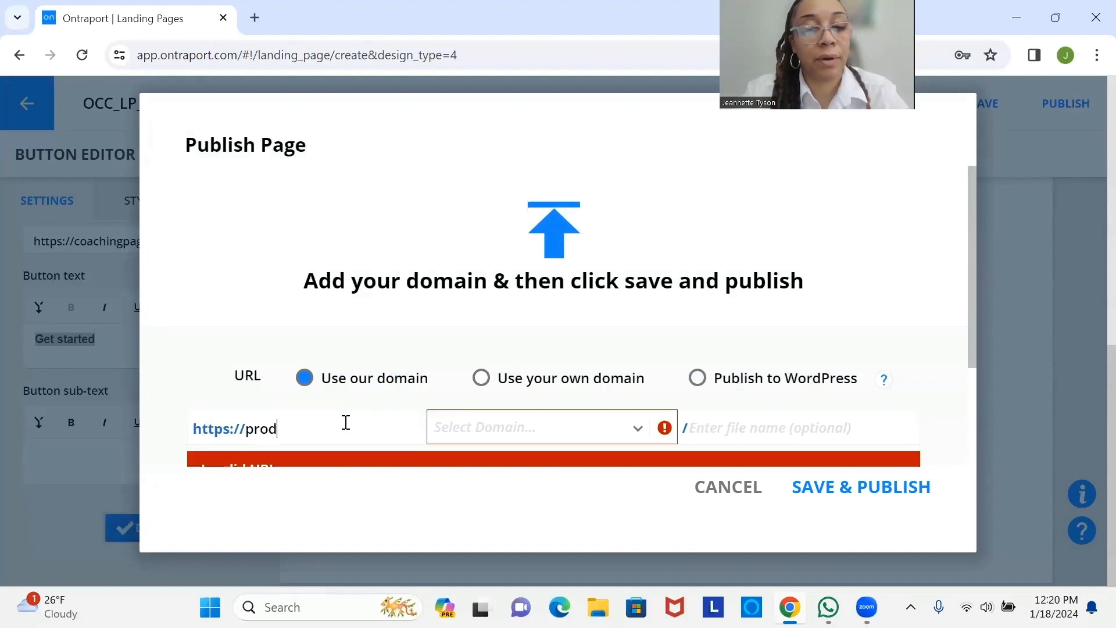
pyautogui.write('ucts')
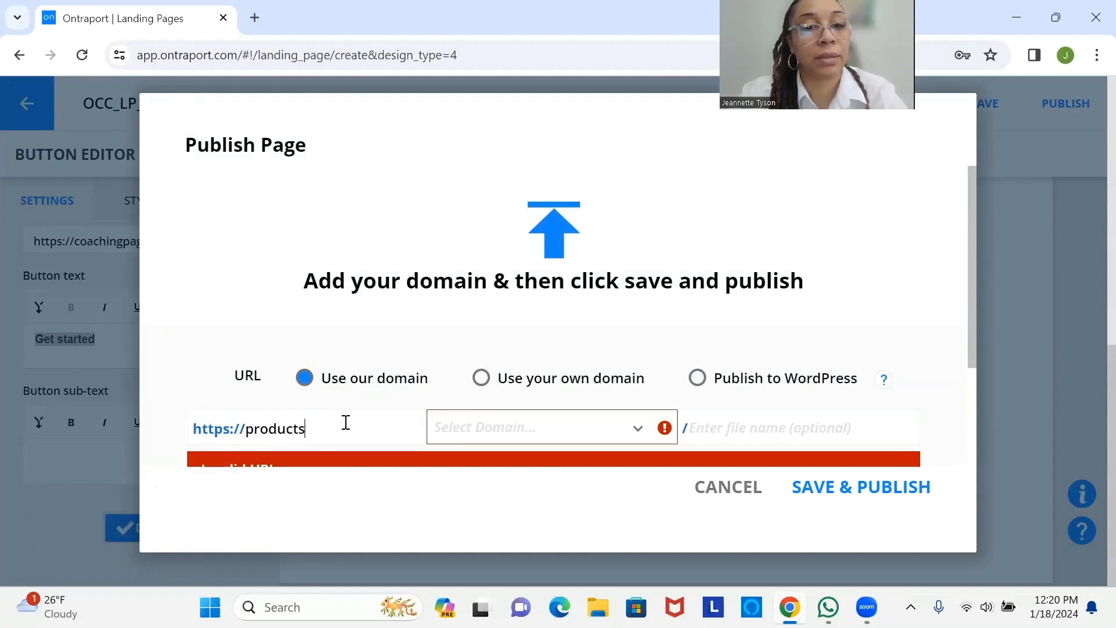
pyautogui.click(491, 429)
pyautogui.click(508, 493)
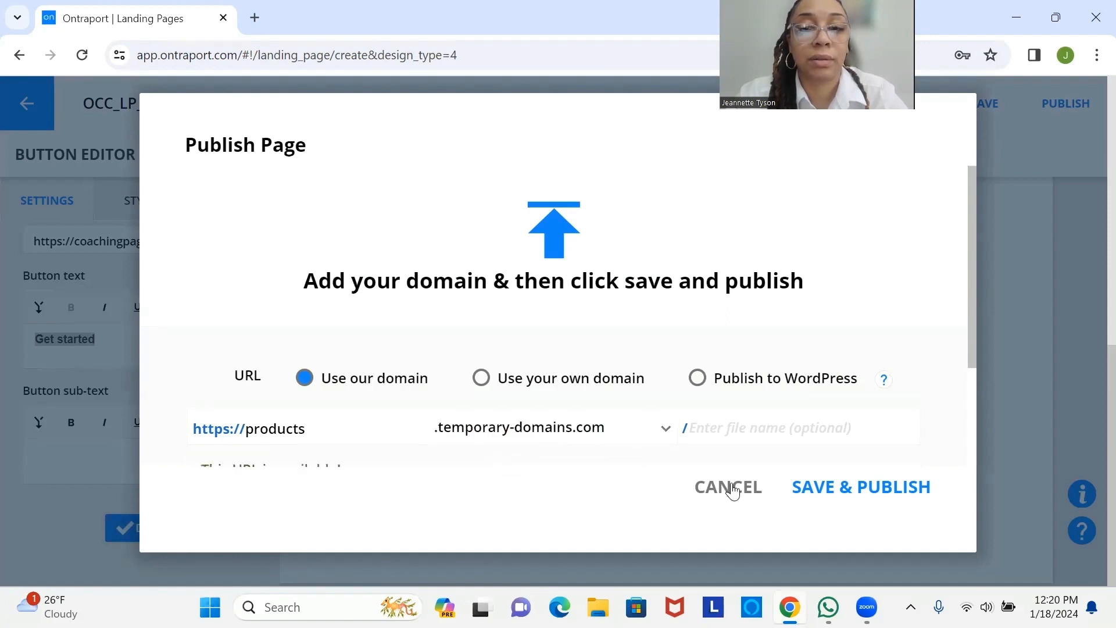
pyautogui.click(852, 487)
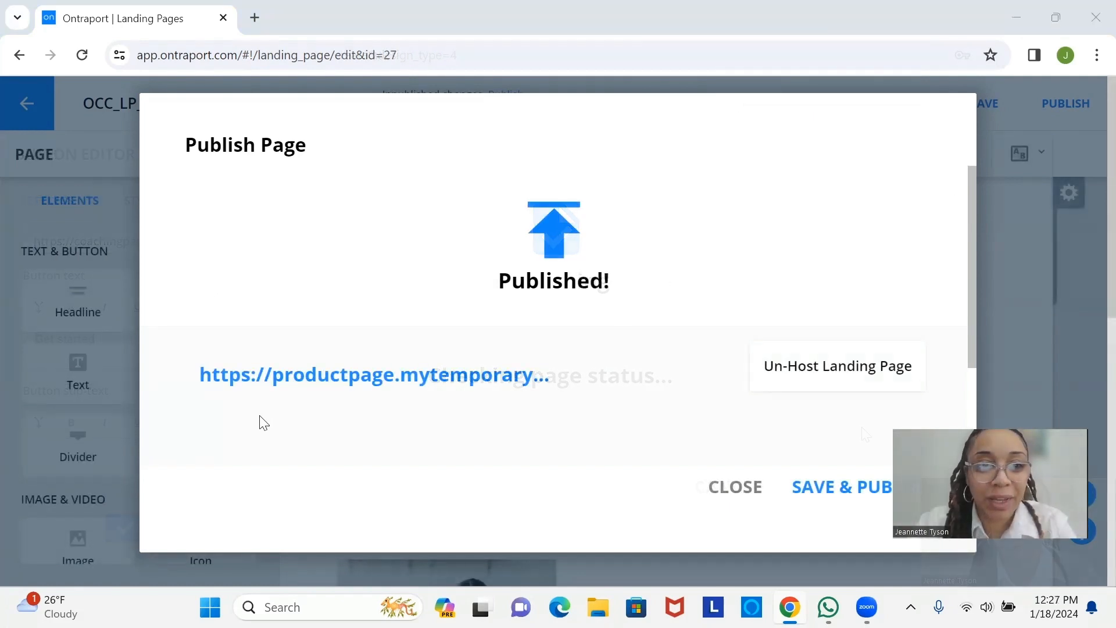
pyautogui.click(326, 386)
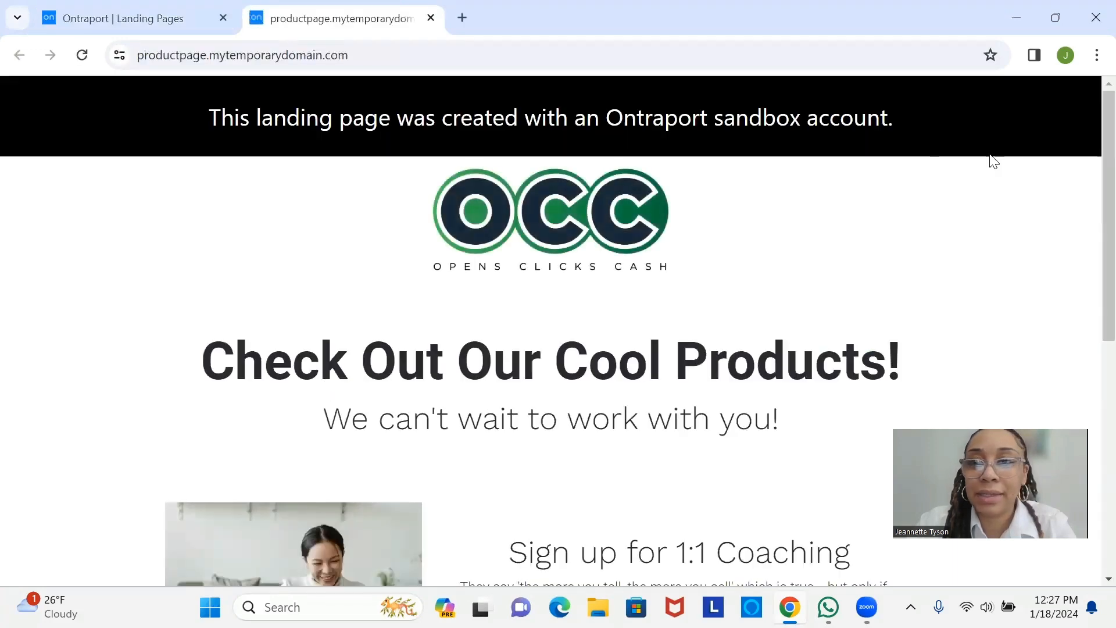
# Review the published products page, checking its headline and the 1:1 coaching and webinar blocks
pyautogui.scroll(-3, 1091, 186)
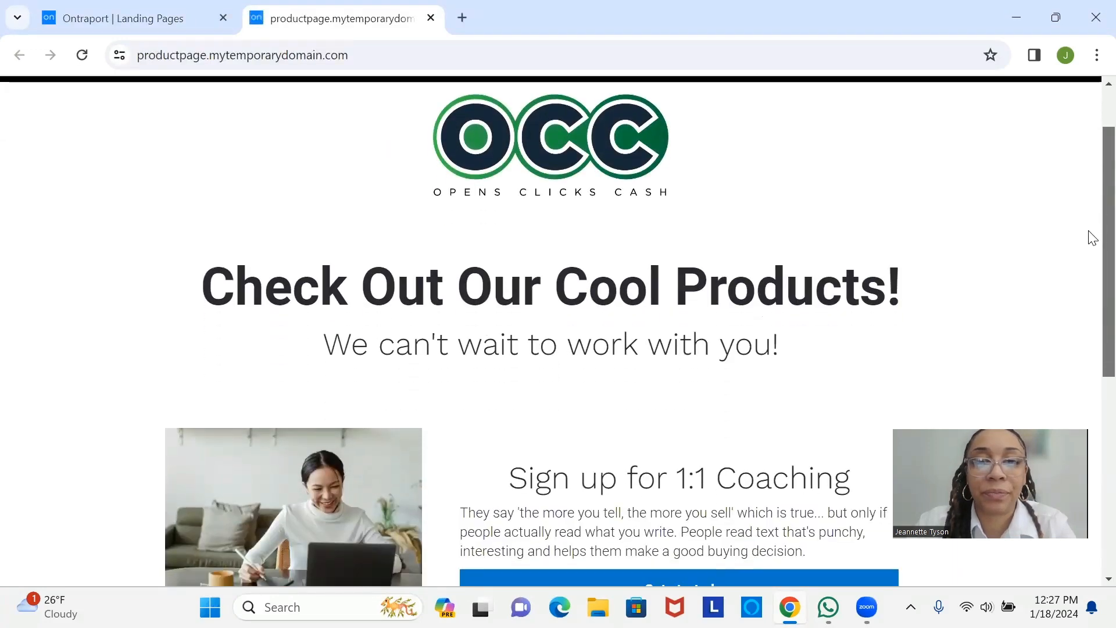
pyautogui.scroll(-3, 1090, 325)
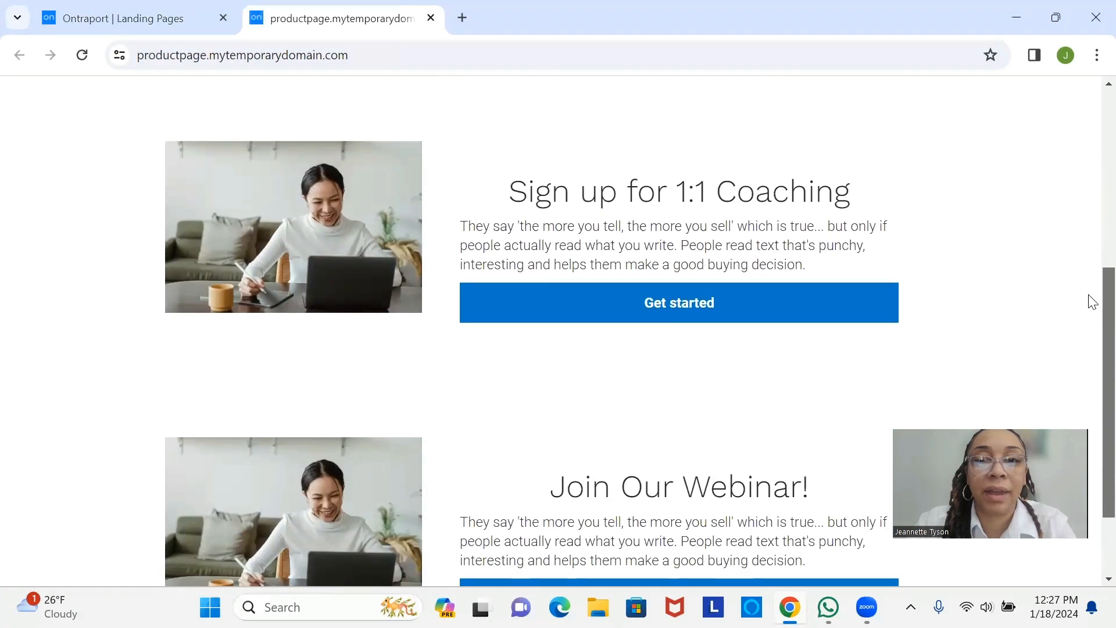
pyautogui.scroll(3, 1089, 279)
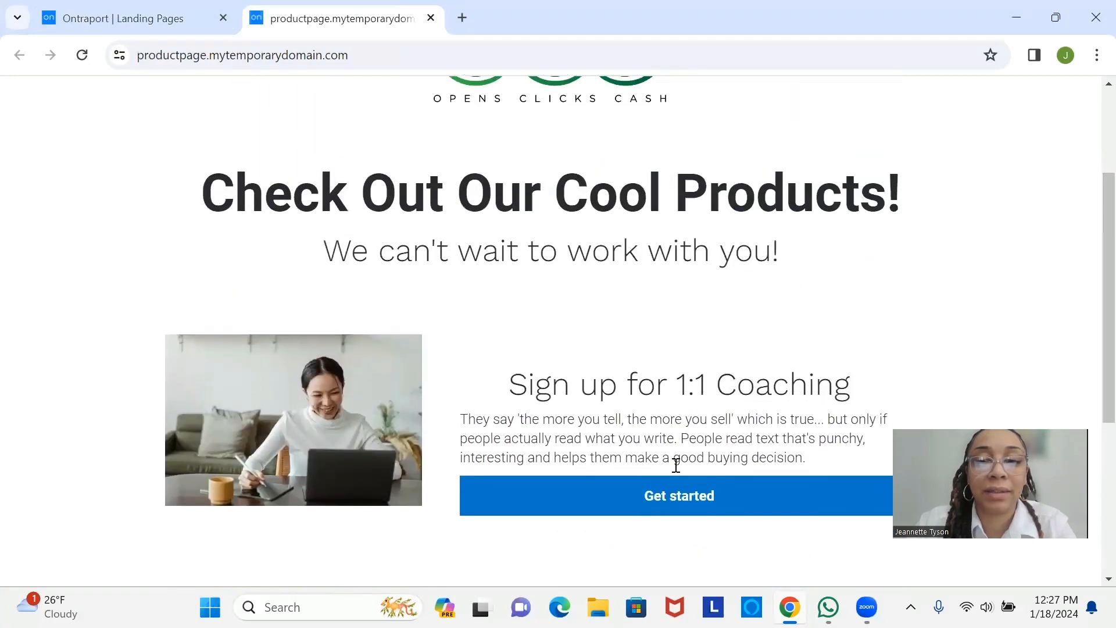
# Test the "Get started" button under "Sign up for 1:1 Coaching" and examine the linked page's form and order section
pyautogui.click(684, 499)
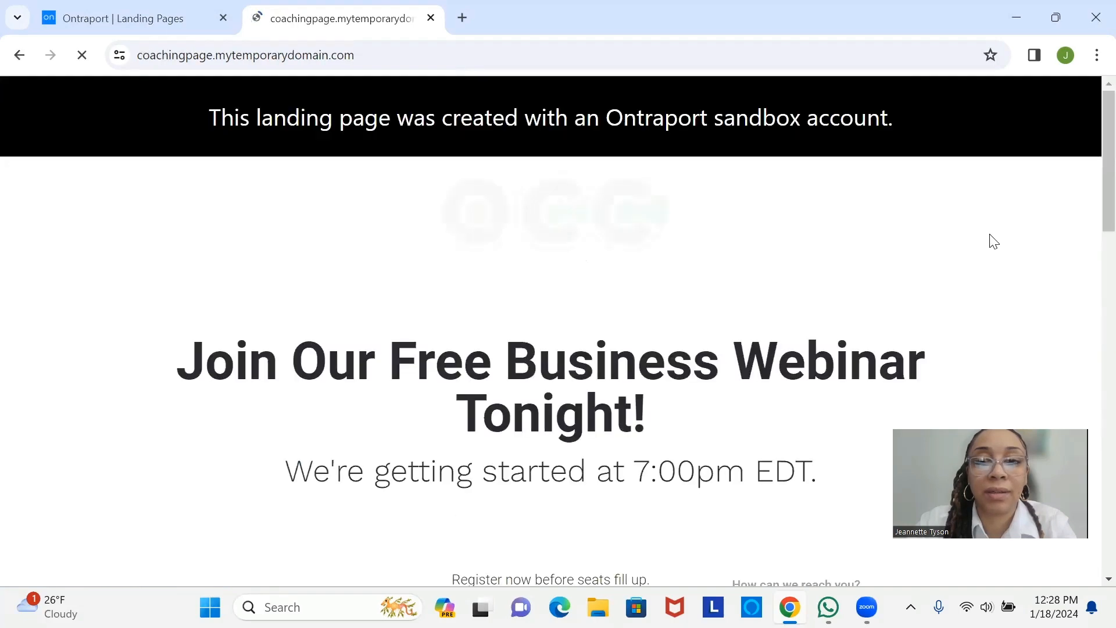
pyautogui.scroll(-3, 1089, 174)
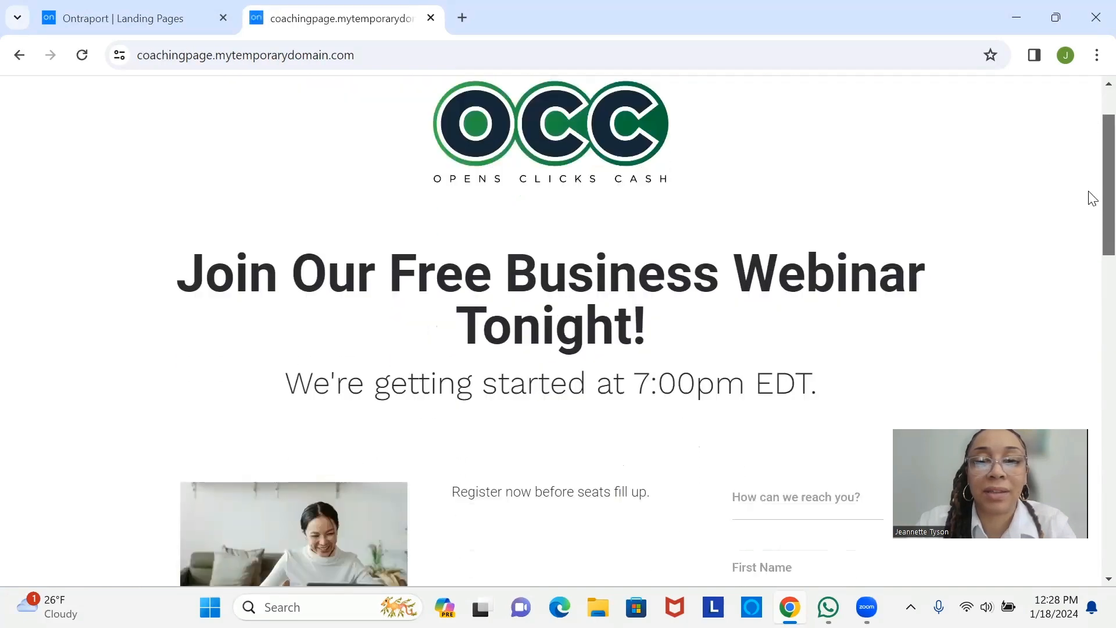
pyautogui.scroll(-15, 1092, 269)
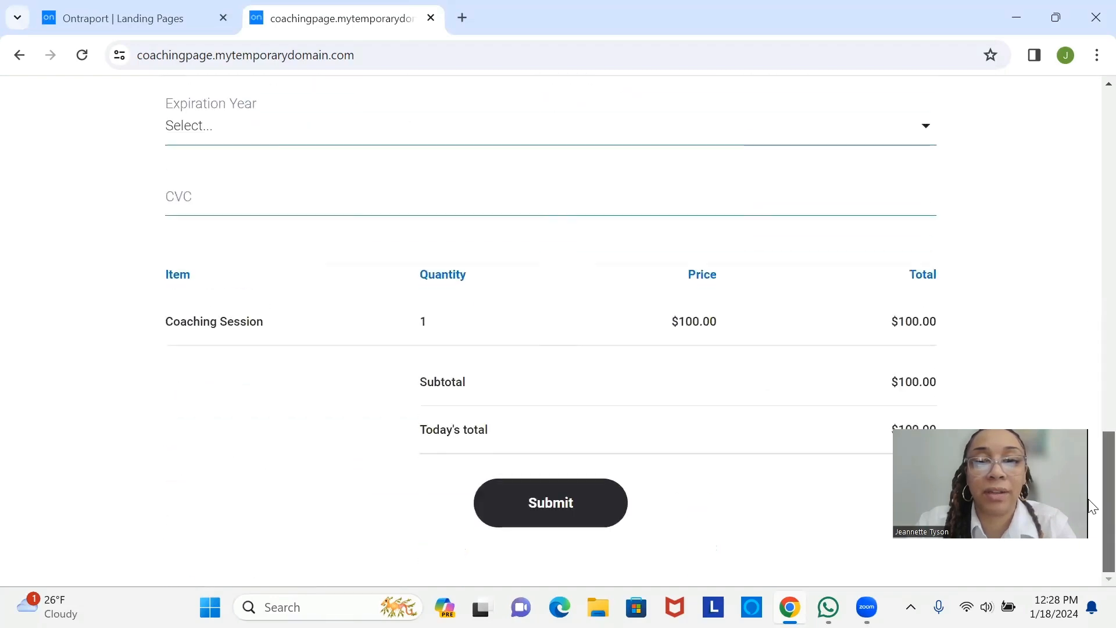
pyautogui.scroll(18, 1090, 478)
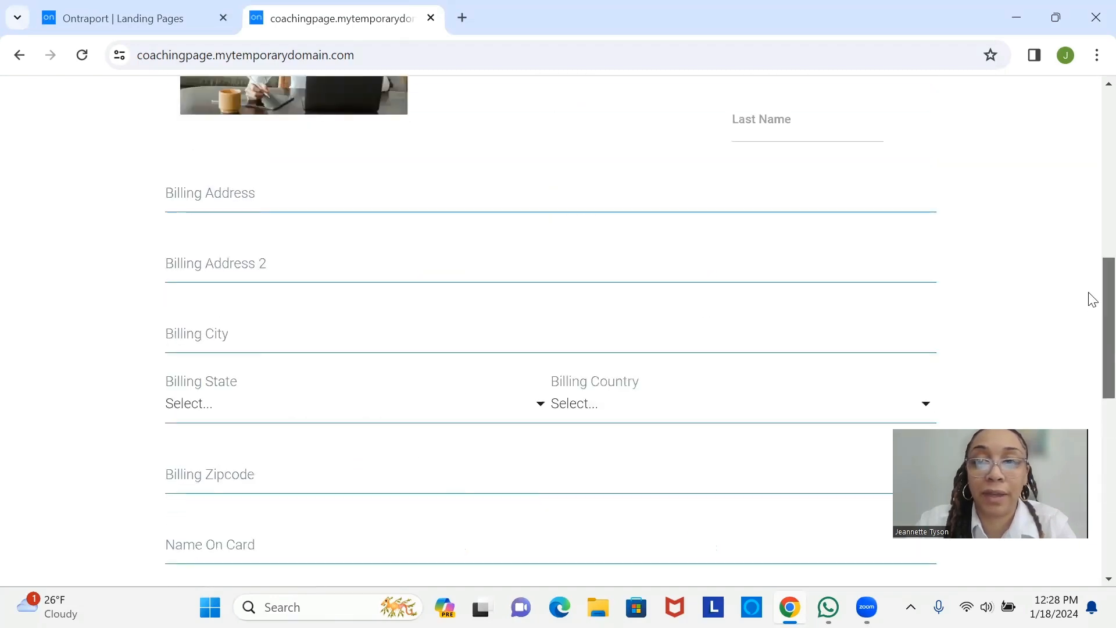